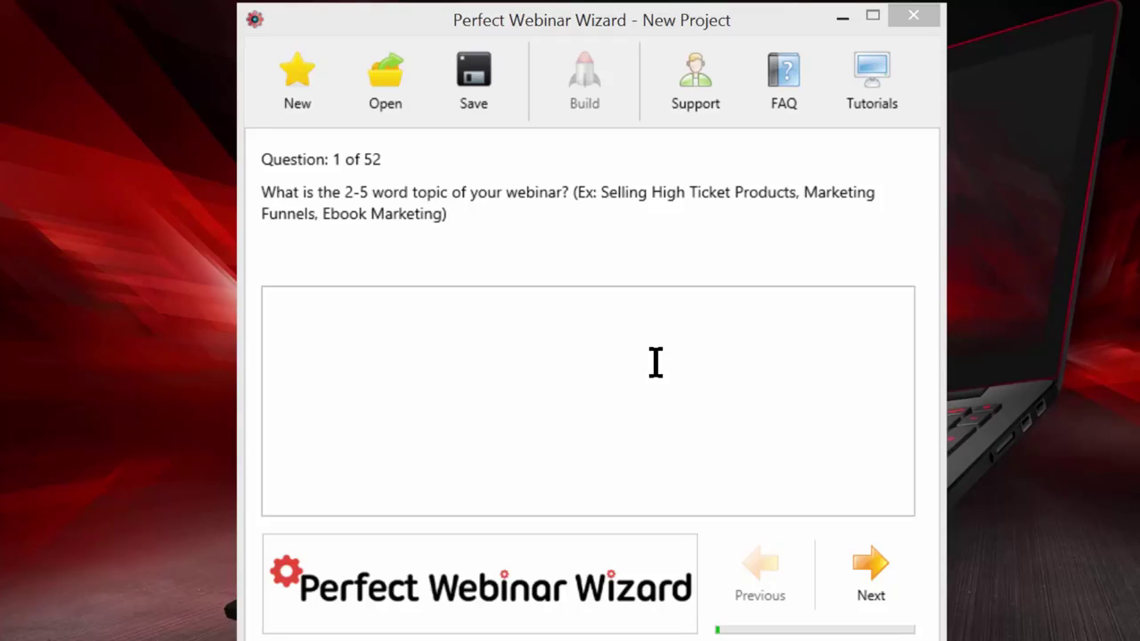
Answer the webinar topic question with "Marketing Books On Amazon" and advance to the title question
left_click(655, 362)
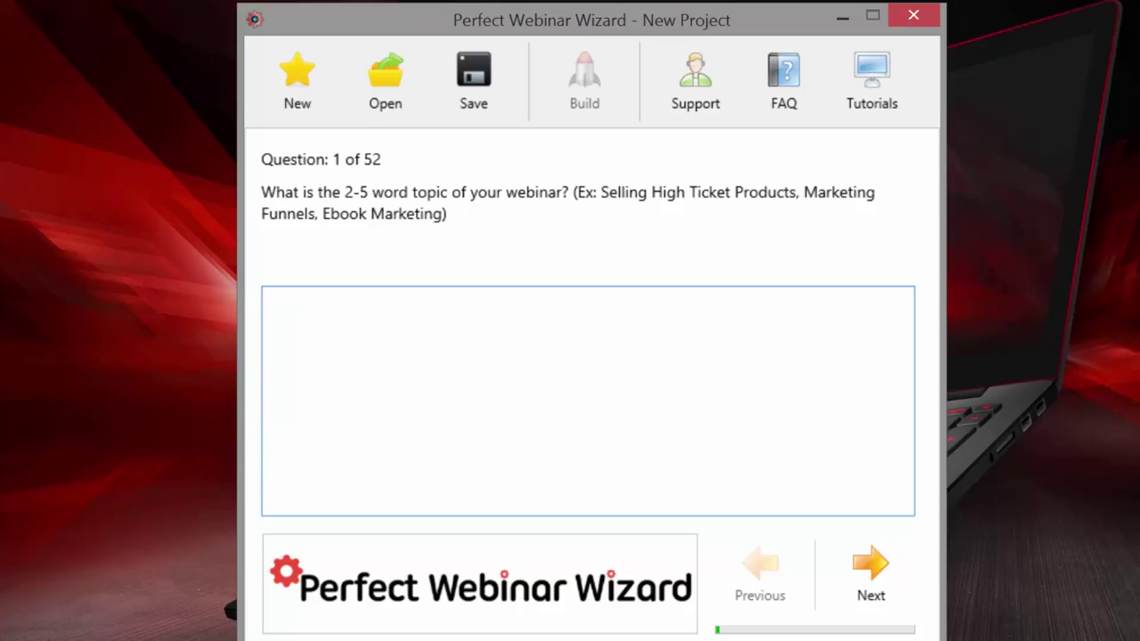
type("Marketing ")
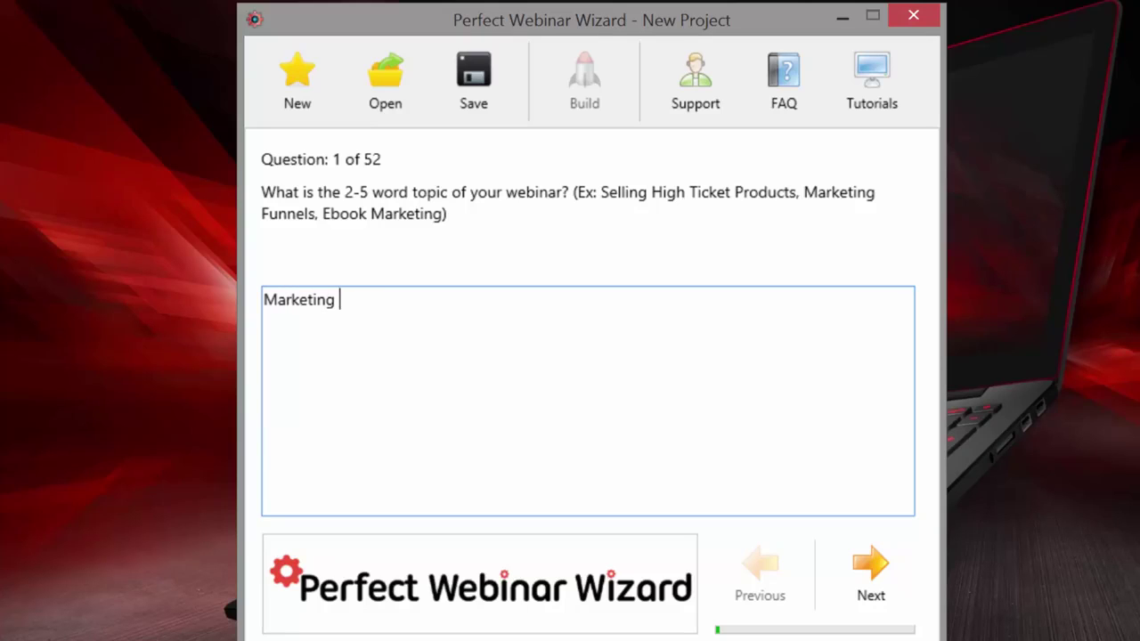
type("Books On Amaz")
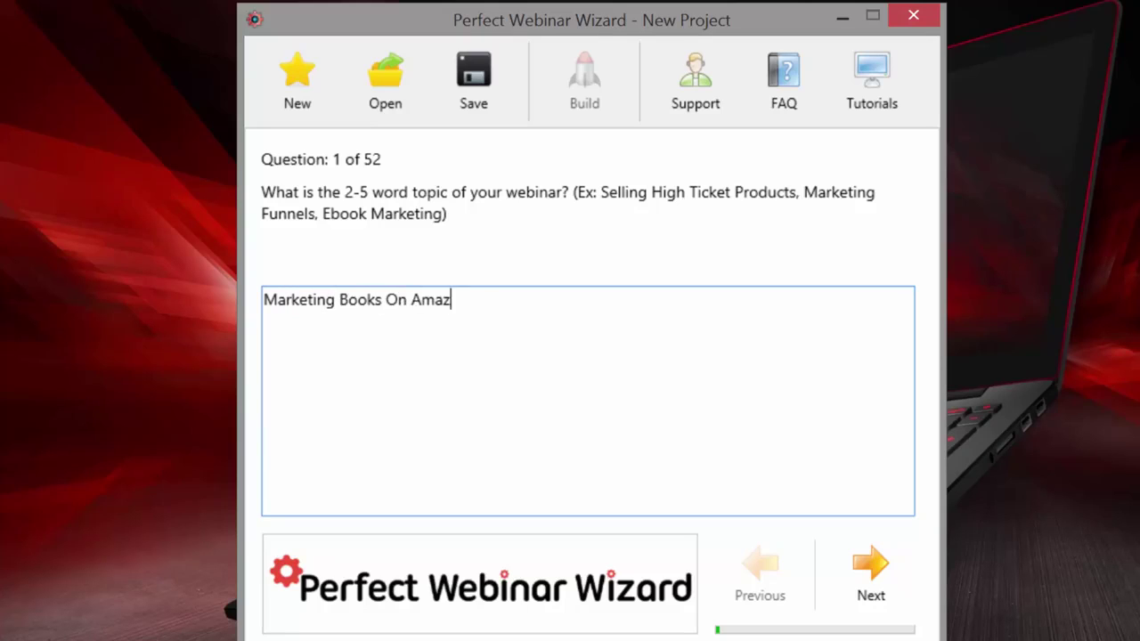
type("on")
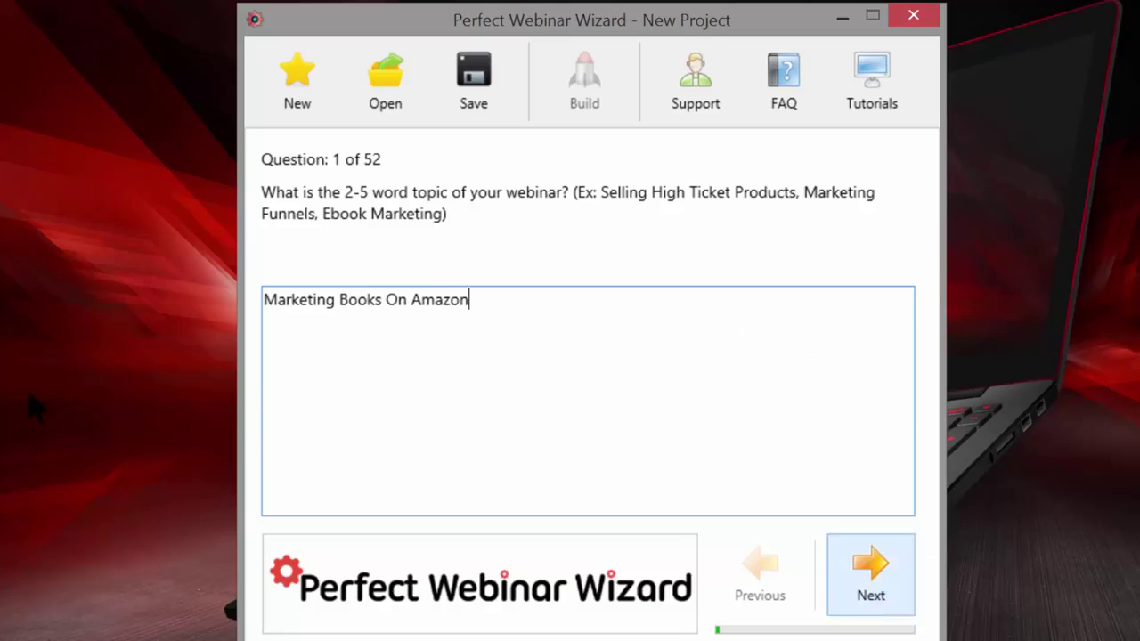
left_click(871, 575)
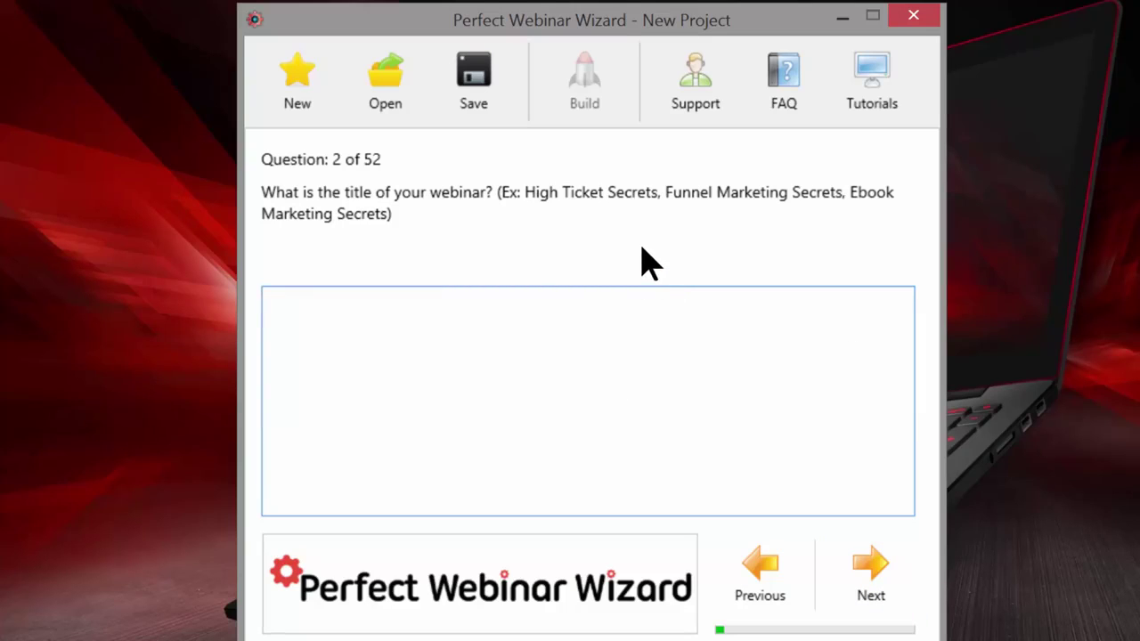
Enter "How To Get Your Book To #1 On Amazon" as the webinar title and advance to the reward question
type("How To Get Y")
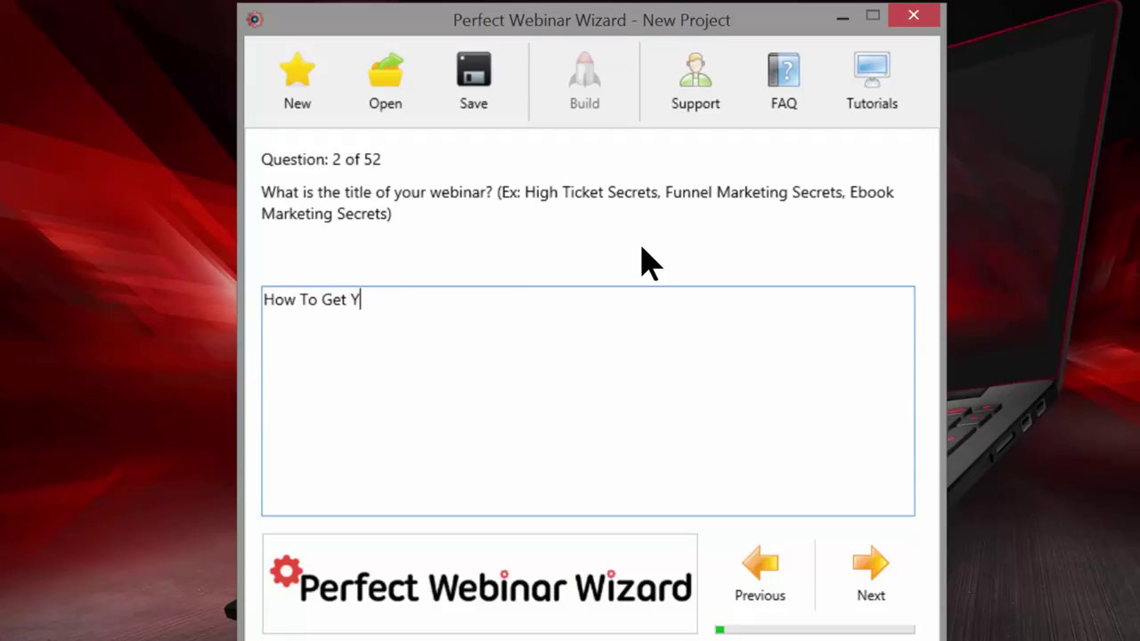
type("our Book To ")
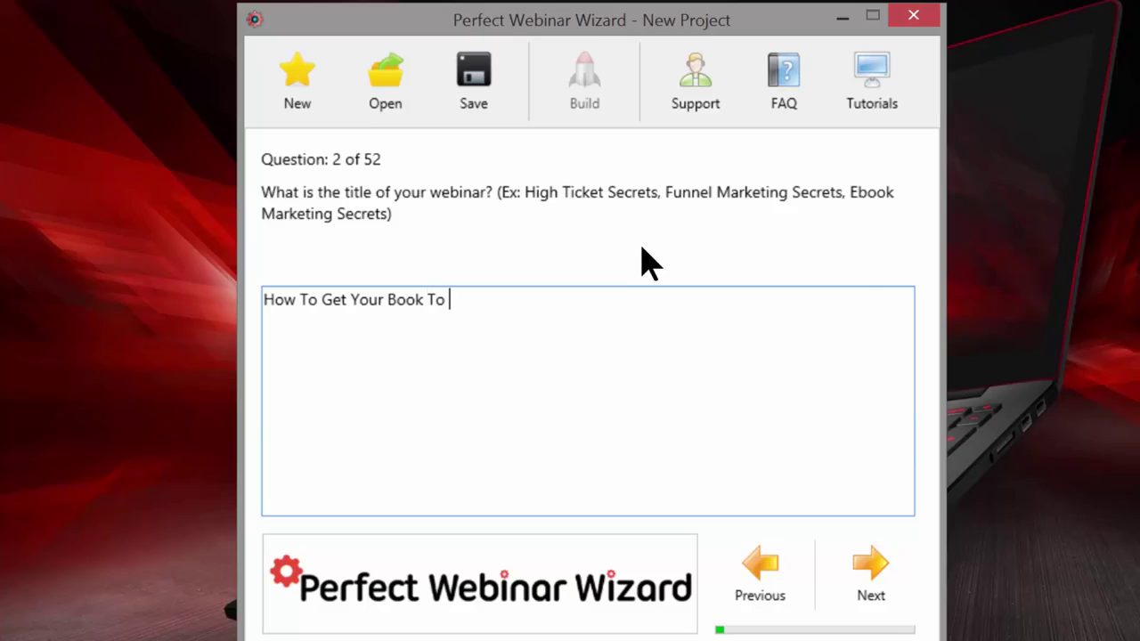
type("#1 On Amazon")
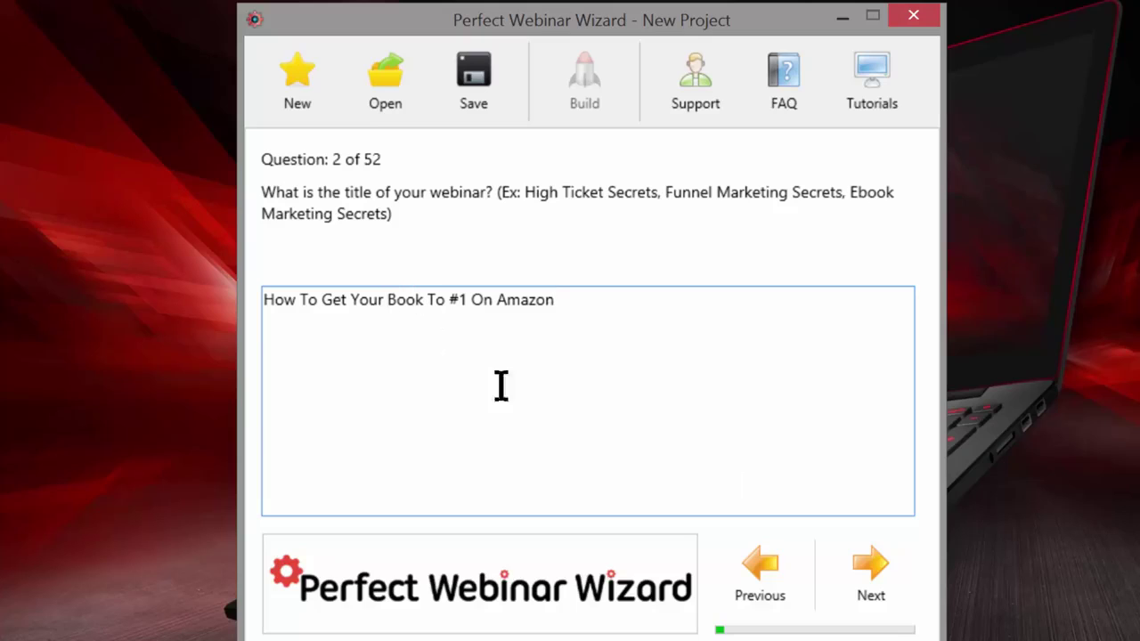
left_click(873, 574)
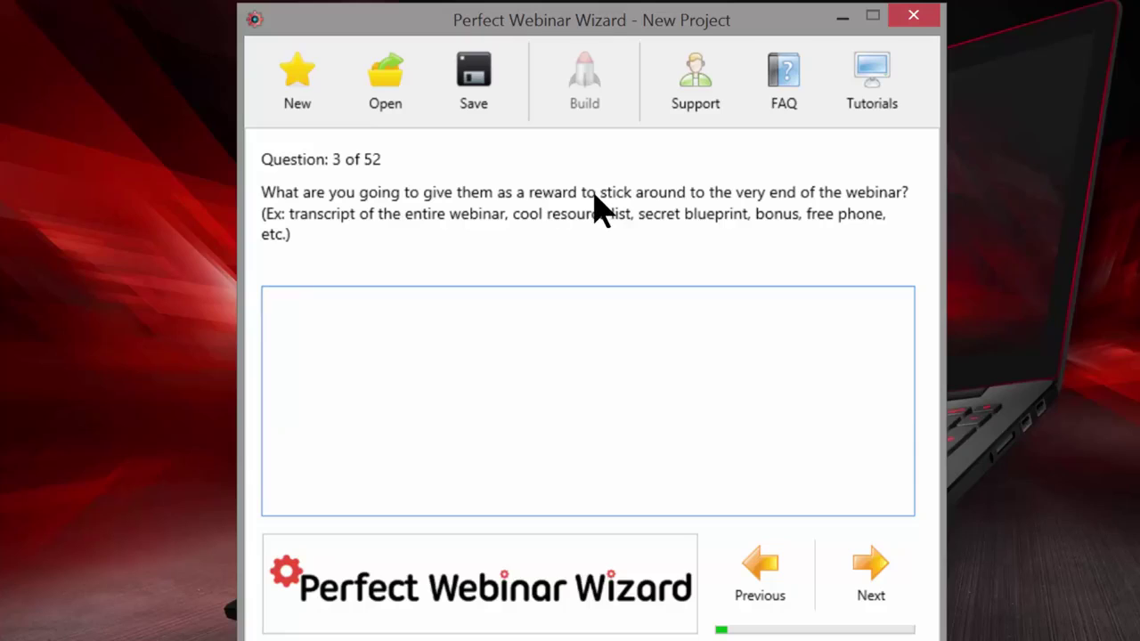
Enter Special Report: "One on Amazon" as the reward for staying to the end, and advance to the name question
type("Special Report:")
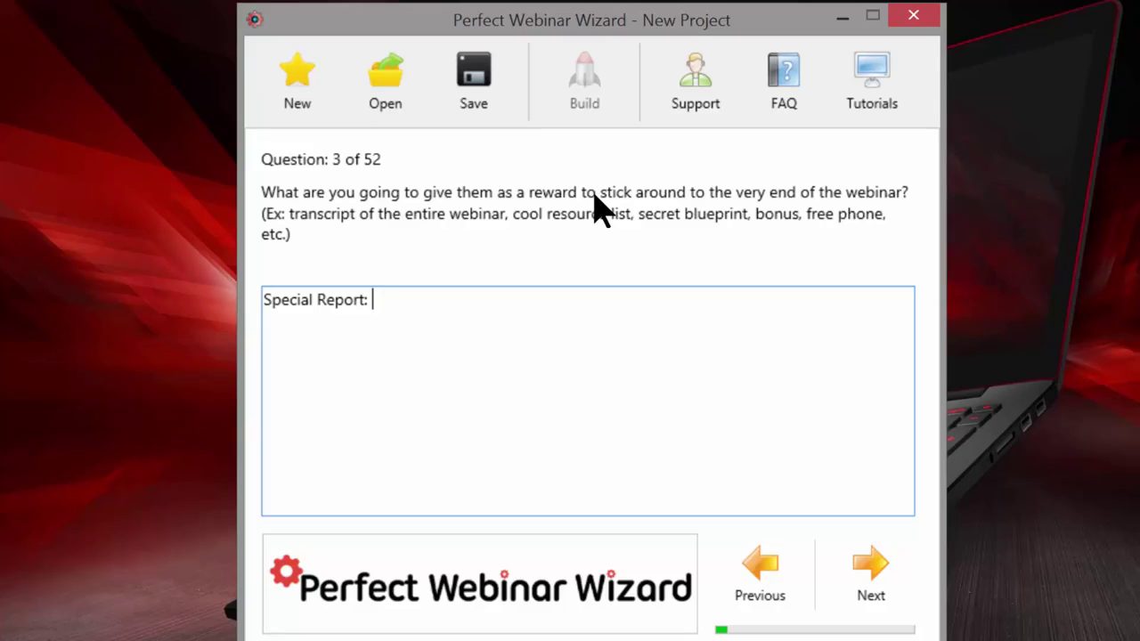
type("One o")
type("n Amazon")
key("BackSpace")
key("BackSpace")
key("BackSpace")
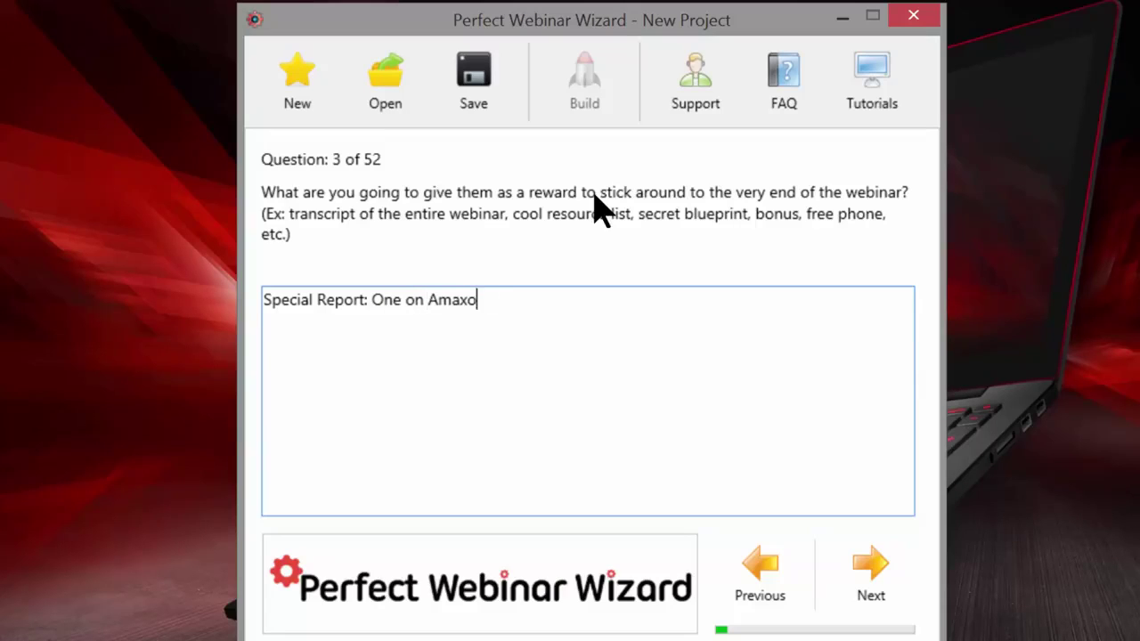
type("zon\"")
left_click(372, 300)
type("\"")
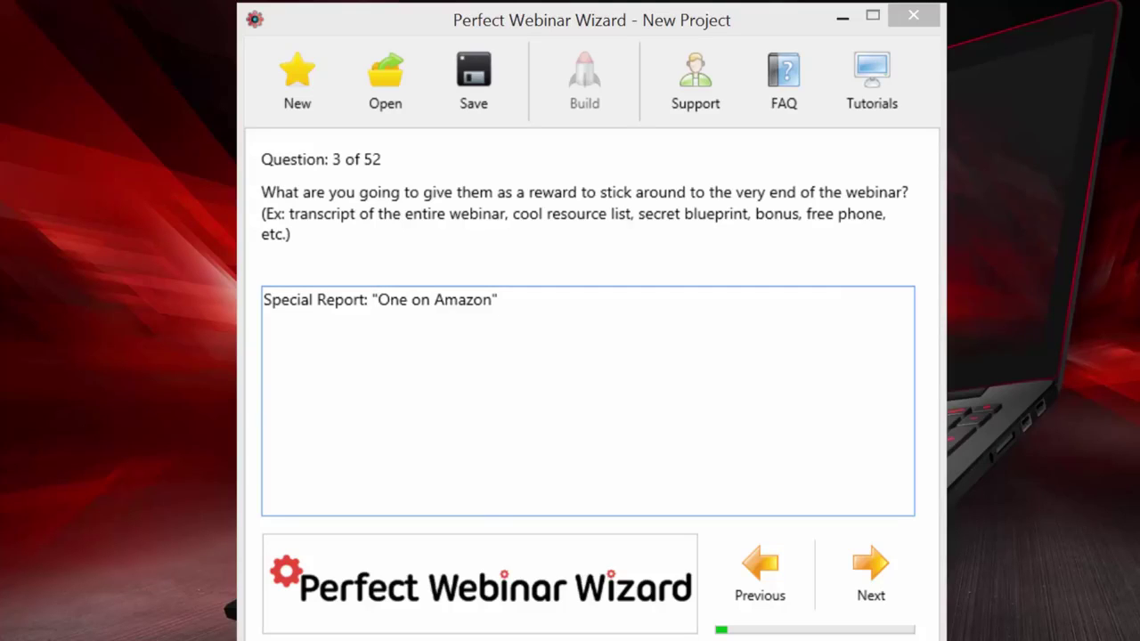
left_click(671, 382)
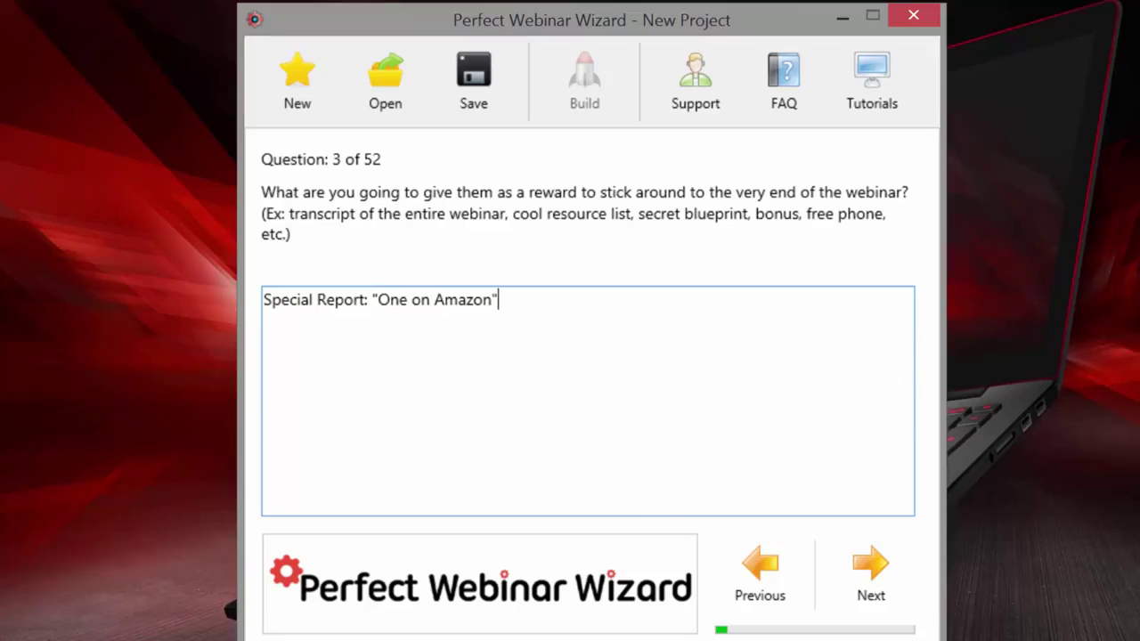
left_click(870, 592)
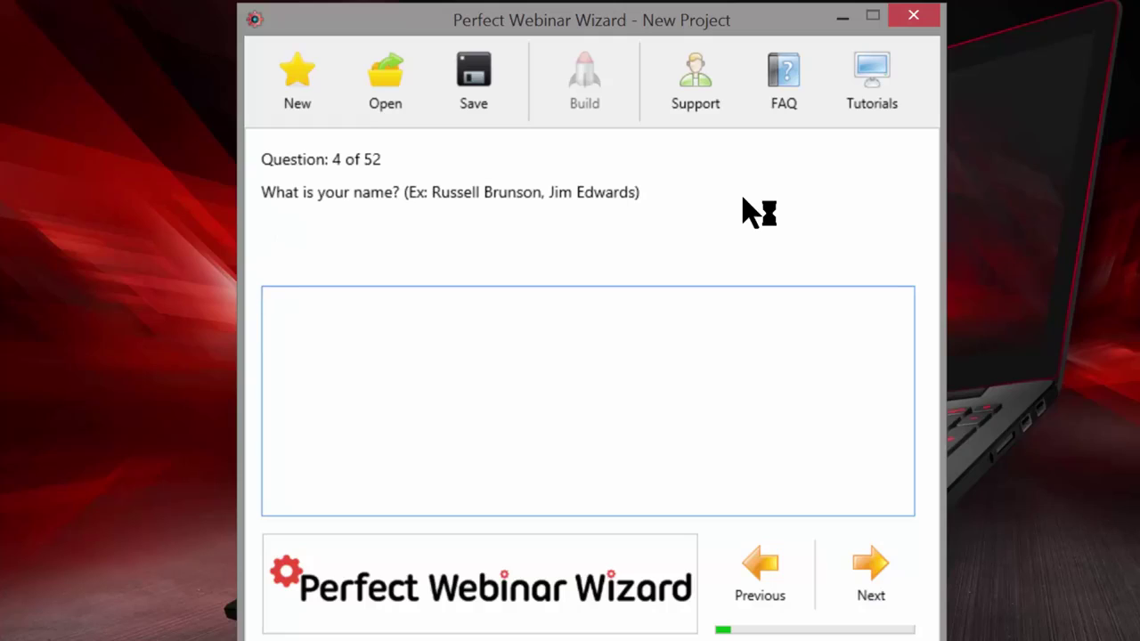
Enter the presenter's full name and give "Power Up For Profits" as the company name, advancing past both questions
type("Kathleen Gar")
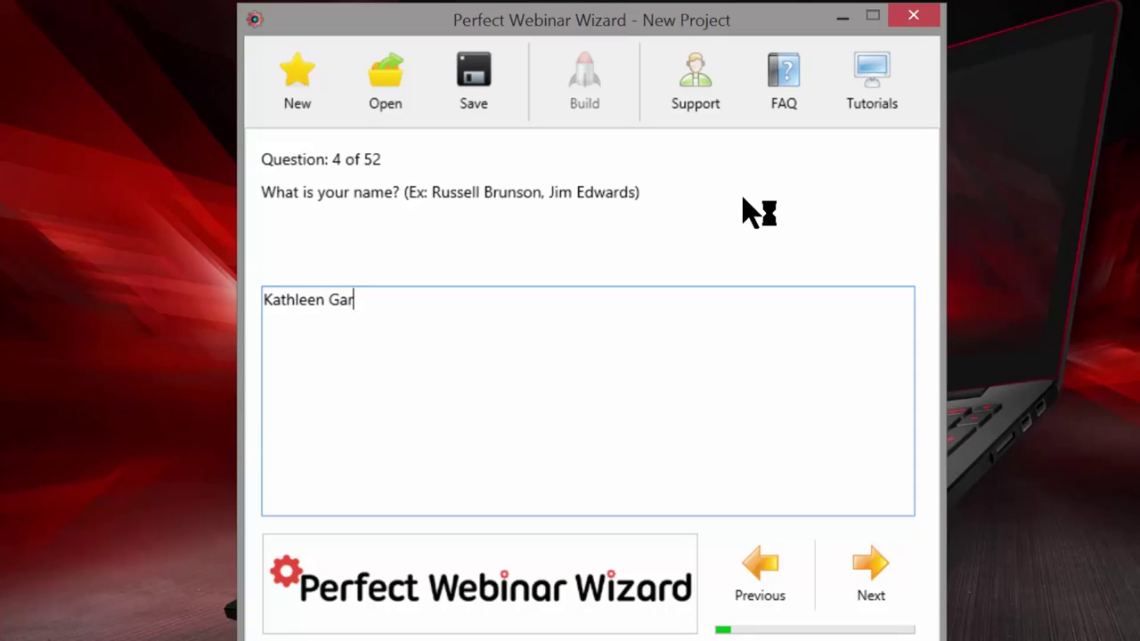
key("BackSpace")
type("ge")
left_click(873, 579)
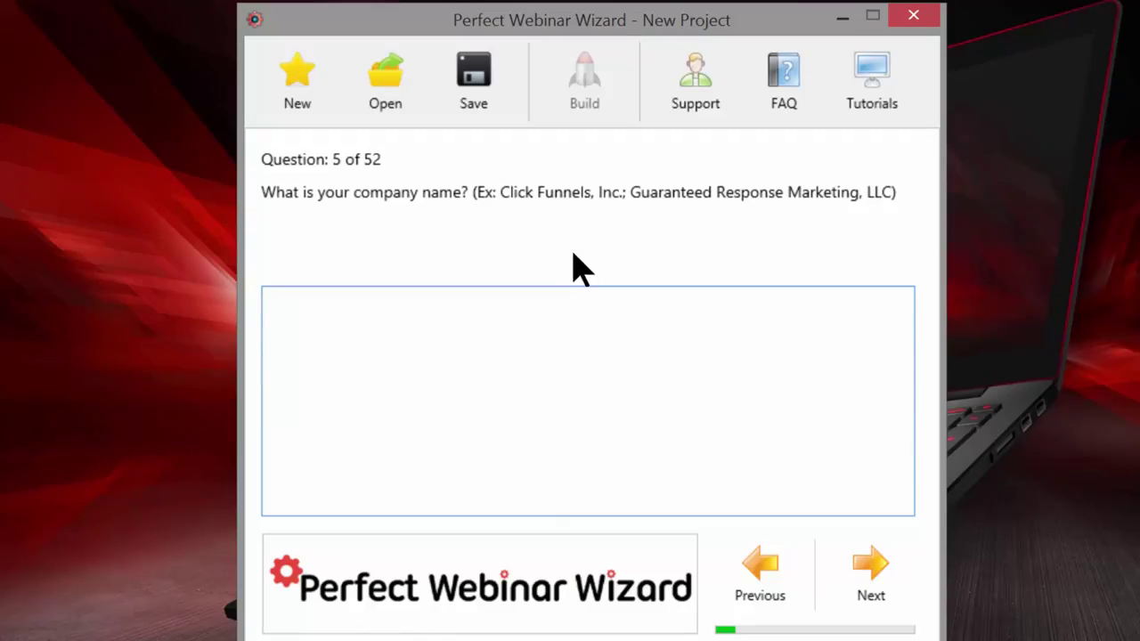
type("Power Up For Profits")
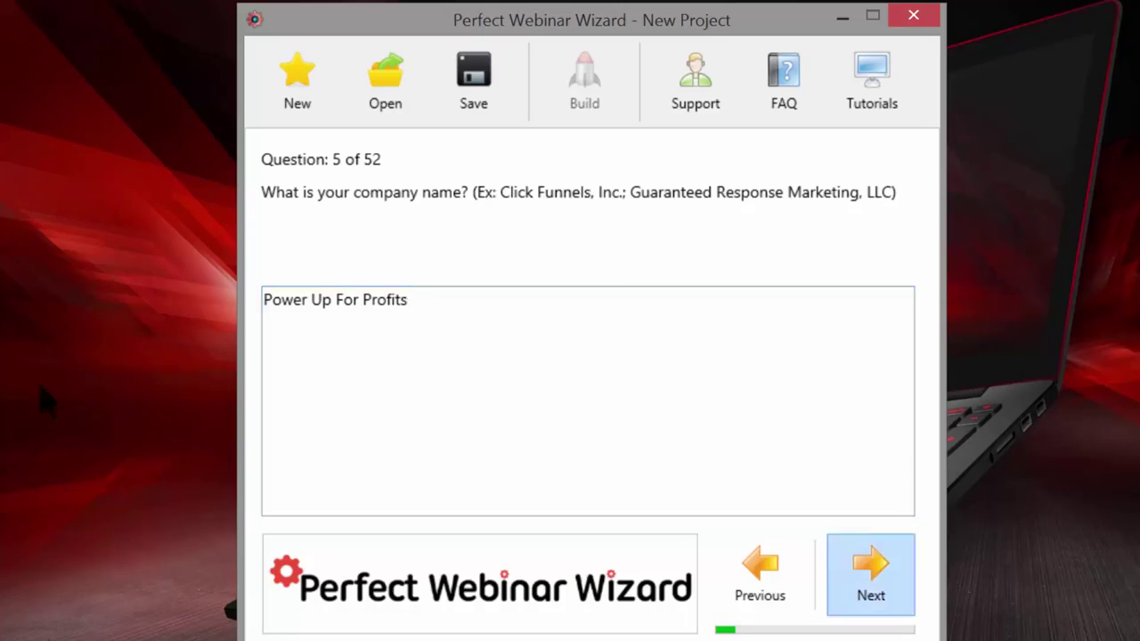
left_click(891, 592)
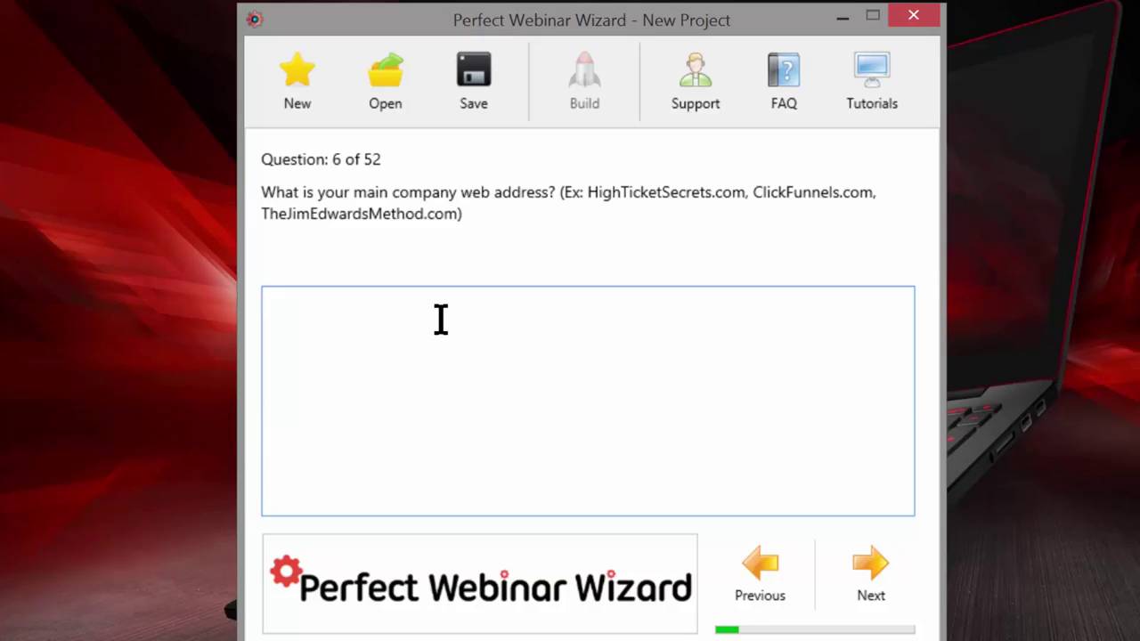
type("www.power")
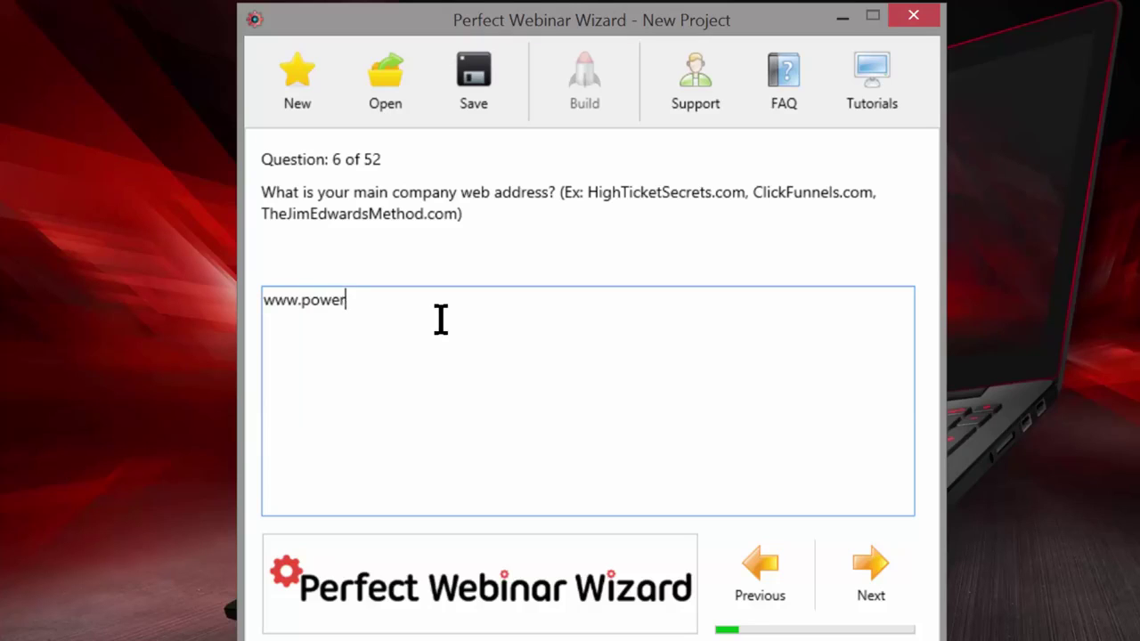
type("upforprofi")
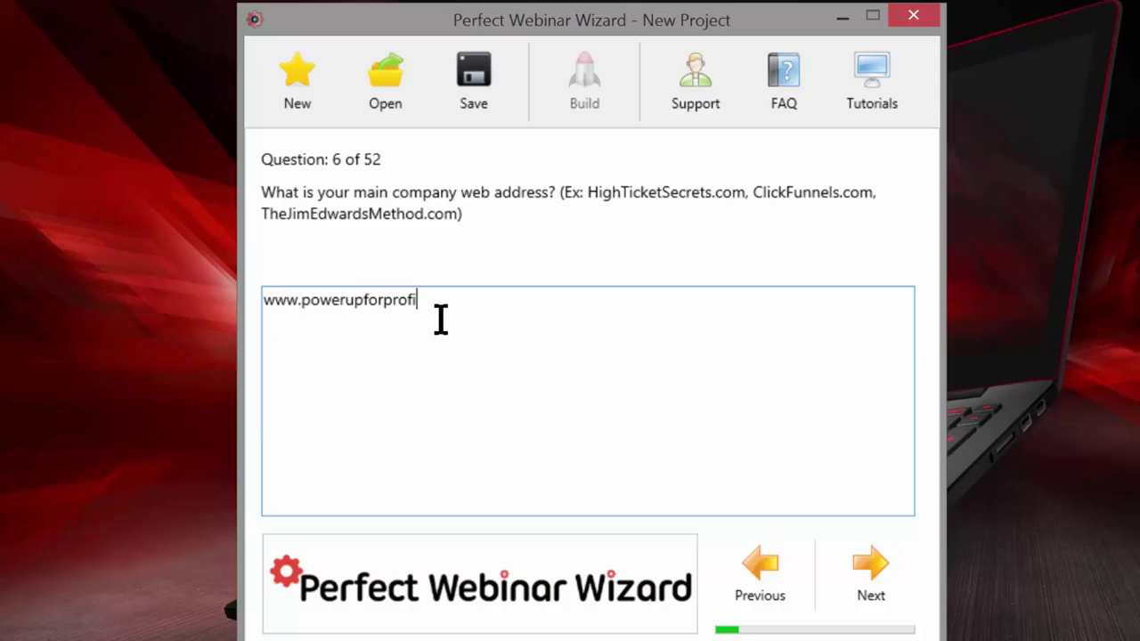
type("ts.com")
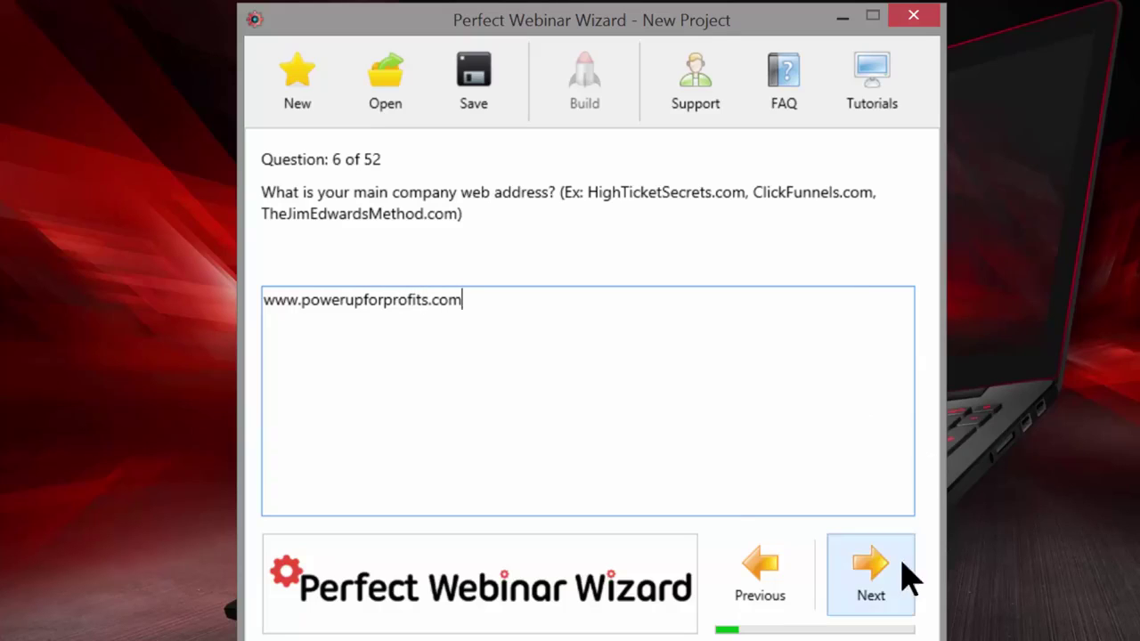
left_click(908, 577)
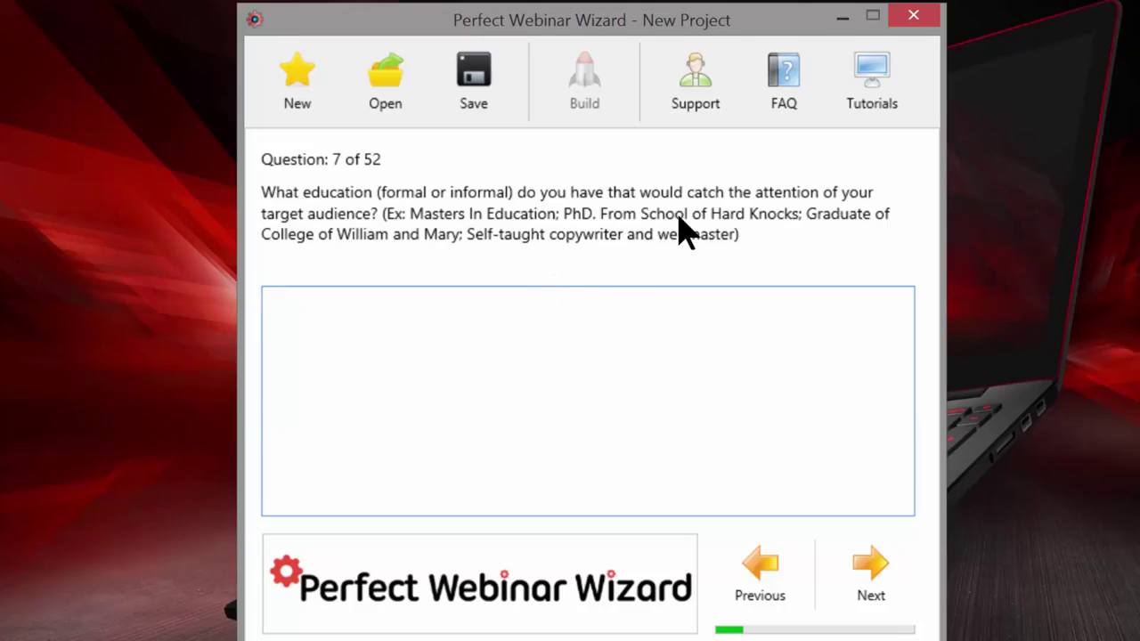
Answer the education question with "Self taught book marketer who consistently hits #1 with her books", recheck it, and advance to the work experience question
type("Self taught book mark")
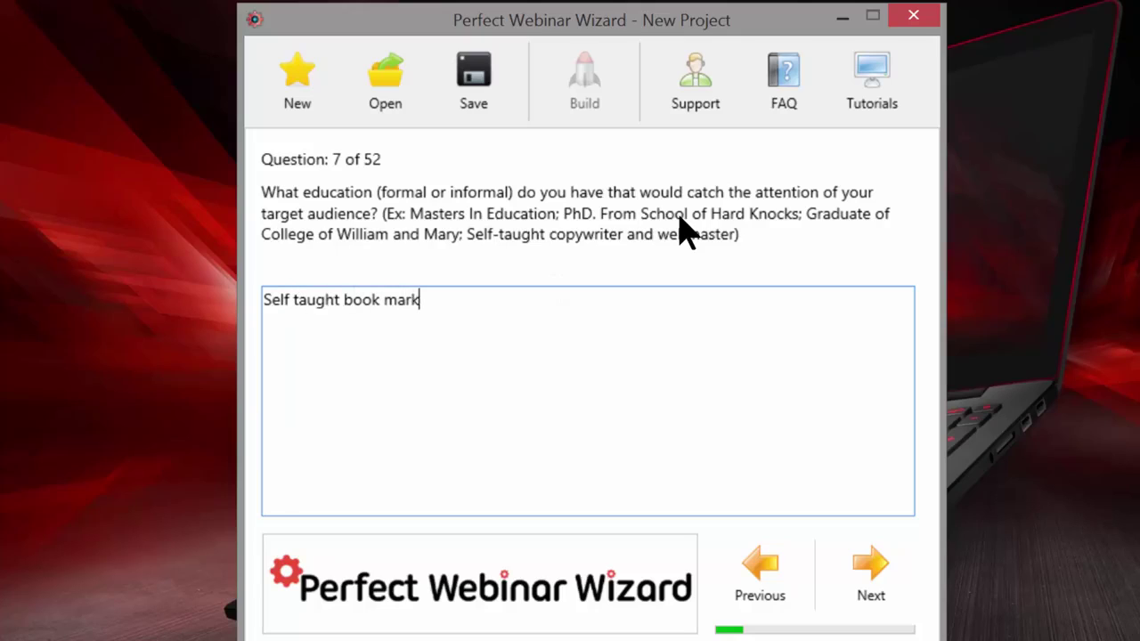
type("eter who so")
key("BackSpace")
key("BackSpace")
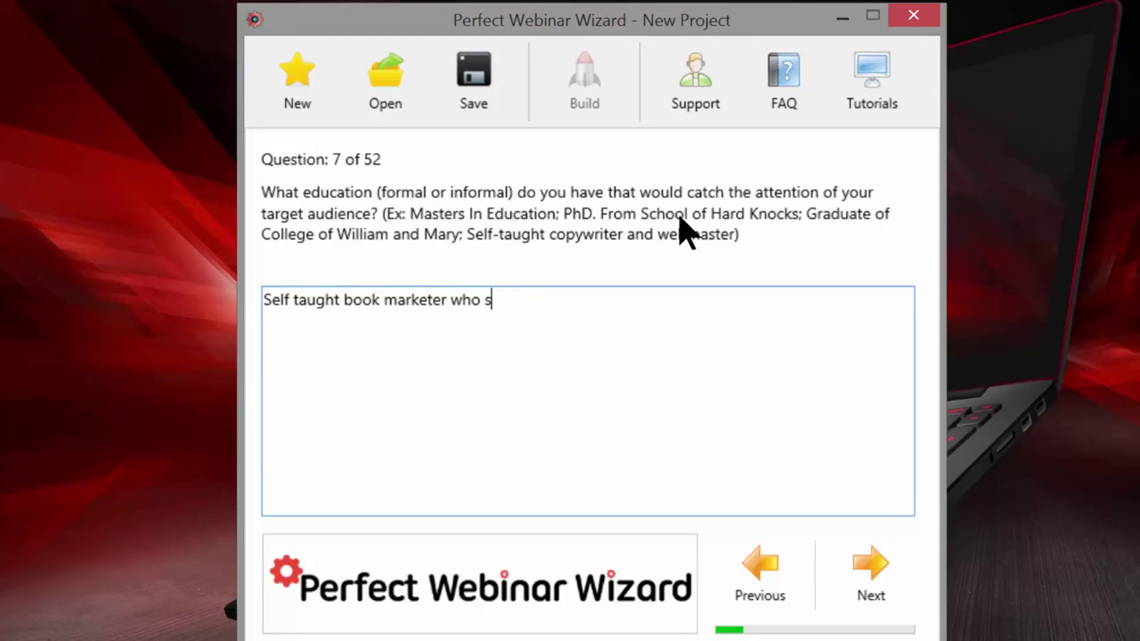
type("consistently hi")
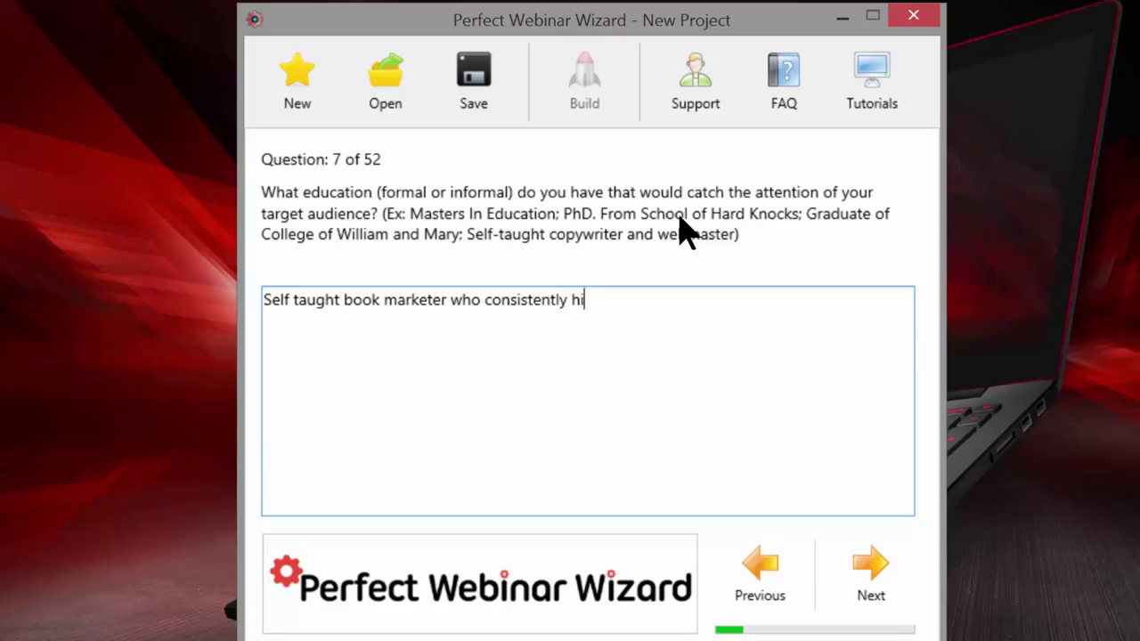
type("ts #1 with her books")
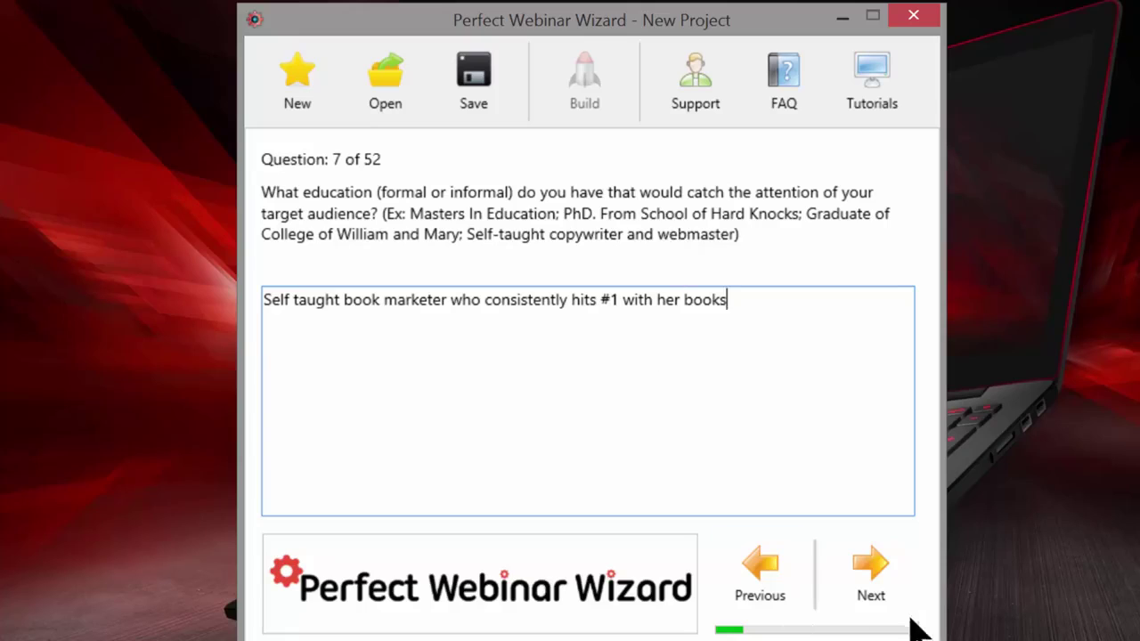
left_click(890, 588)
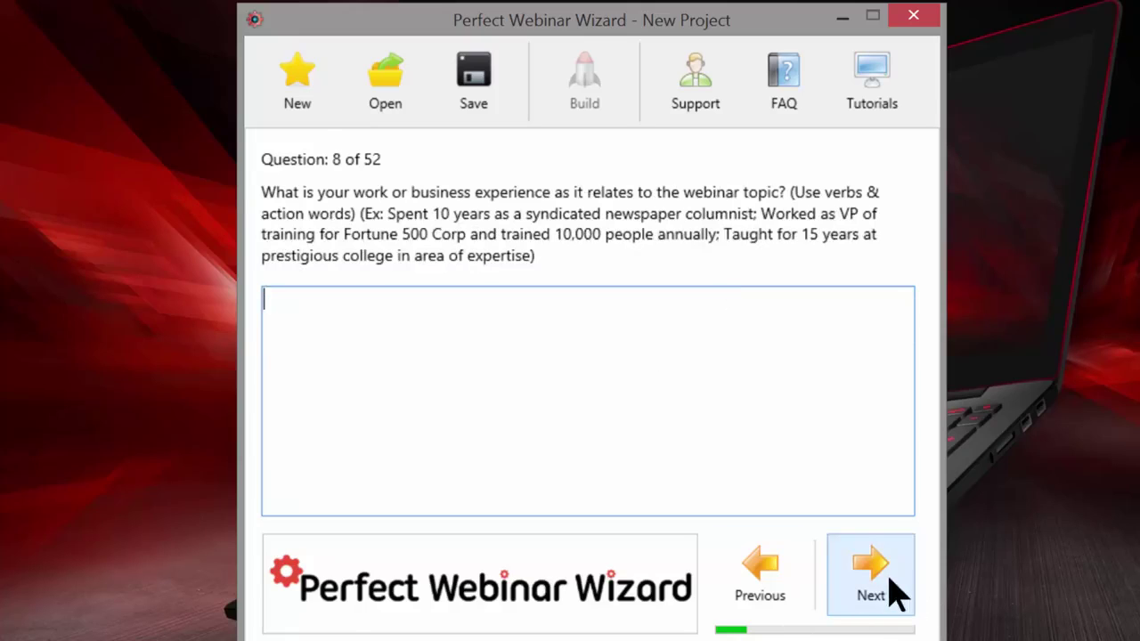
left_click(774, 586)
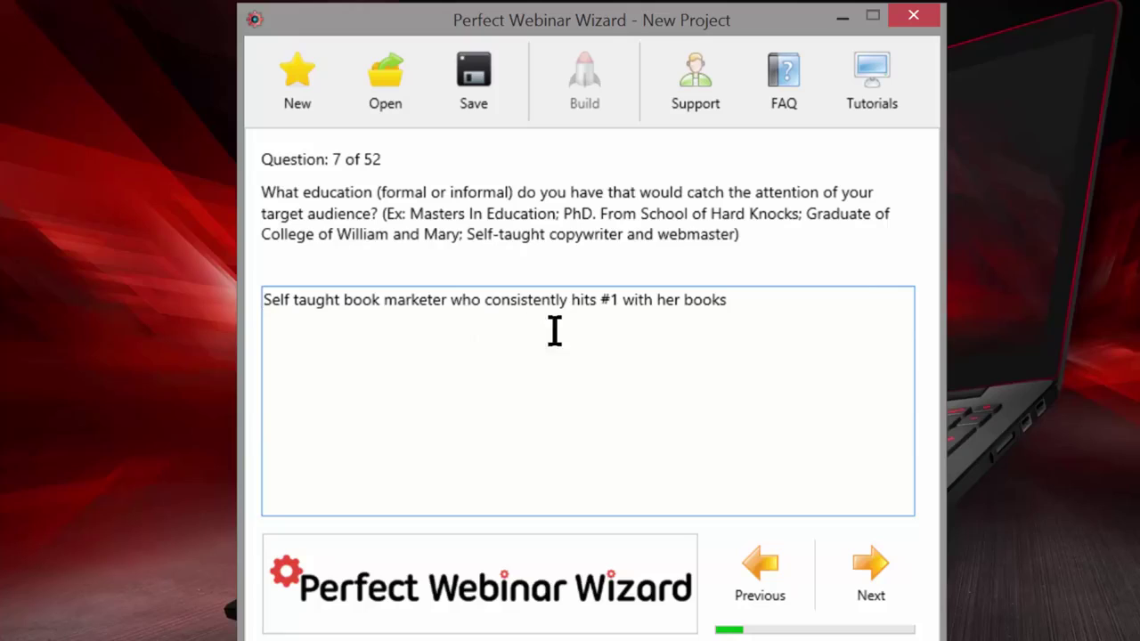
left_click(868, 570)
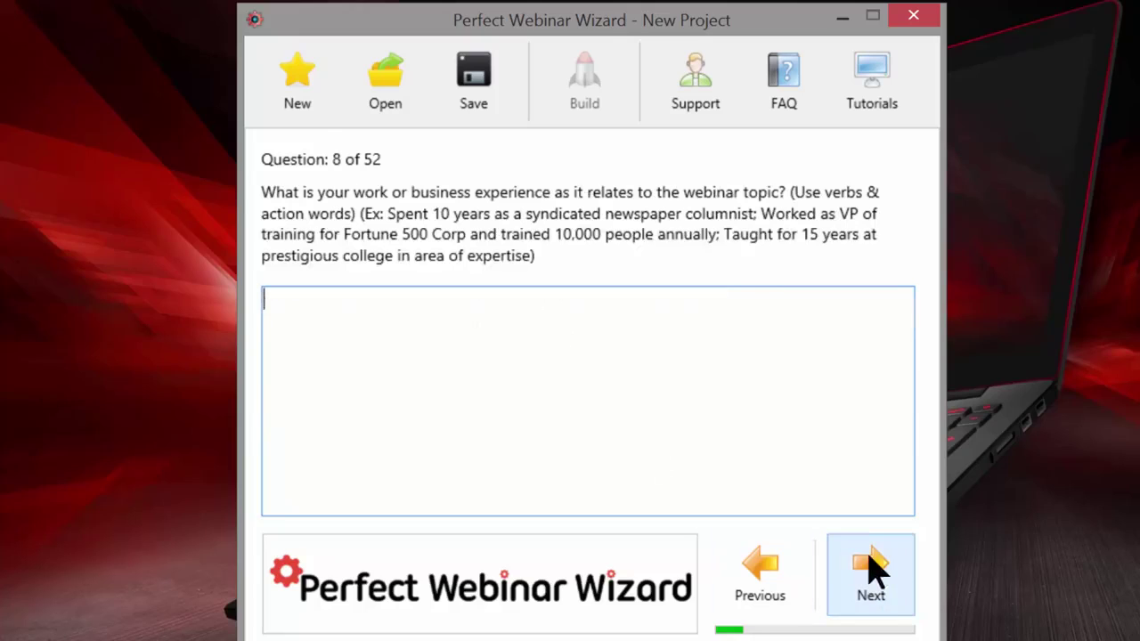
Answer the work experience question with "Trained hundreds of authors to get their books to #1 on Amazon"
left_click(487, 298)
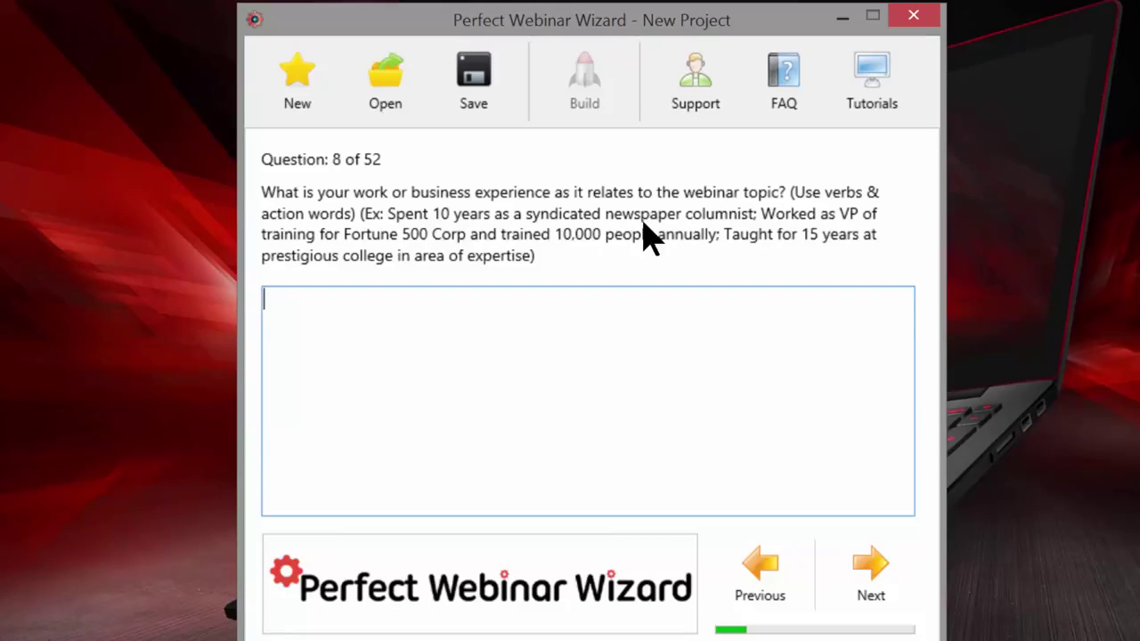
type("Trained hundre")
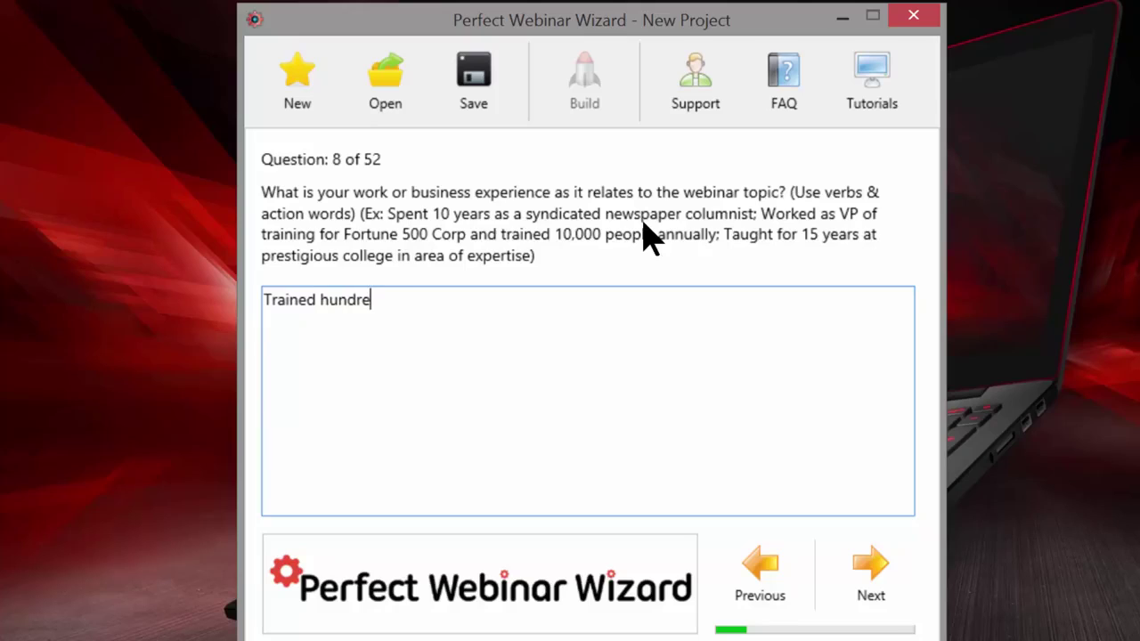
type("ds of aothors")
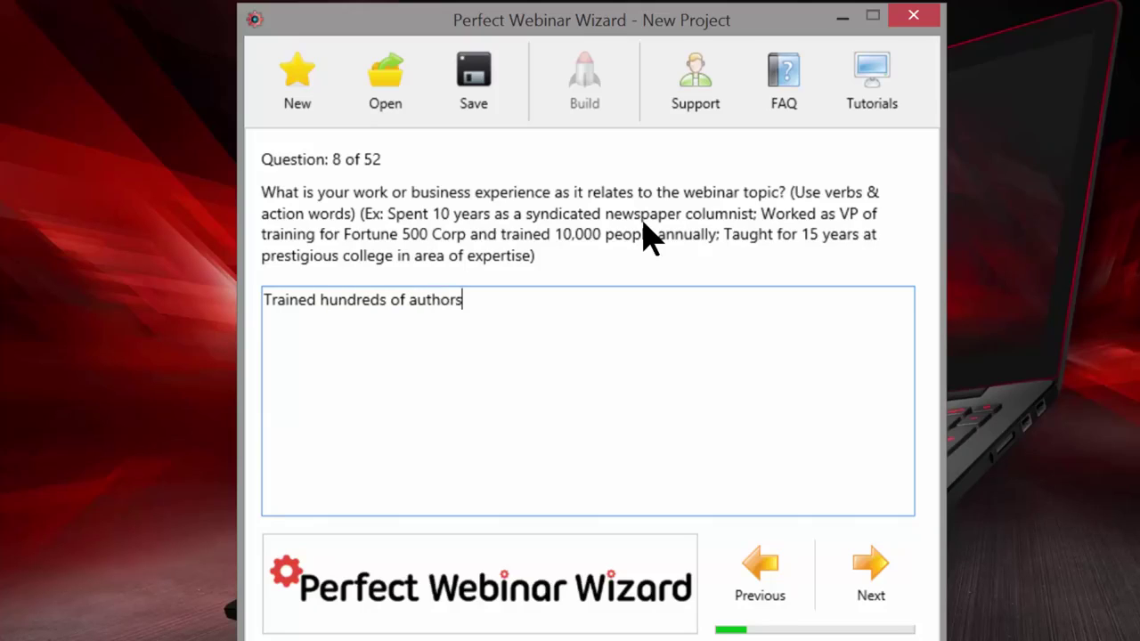
type(" to get their books to ")
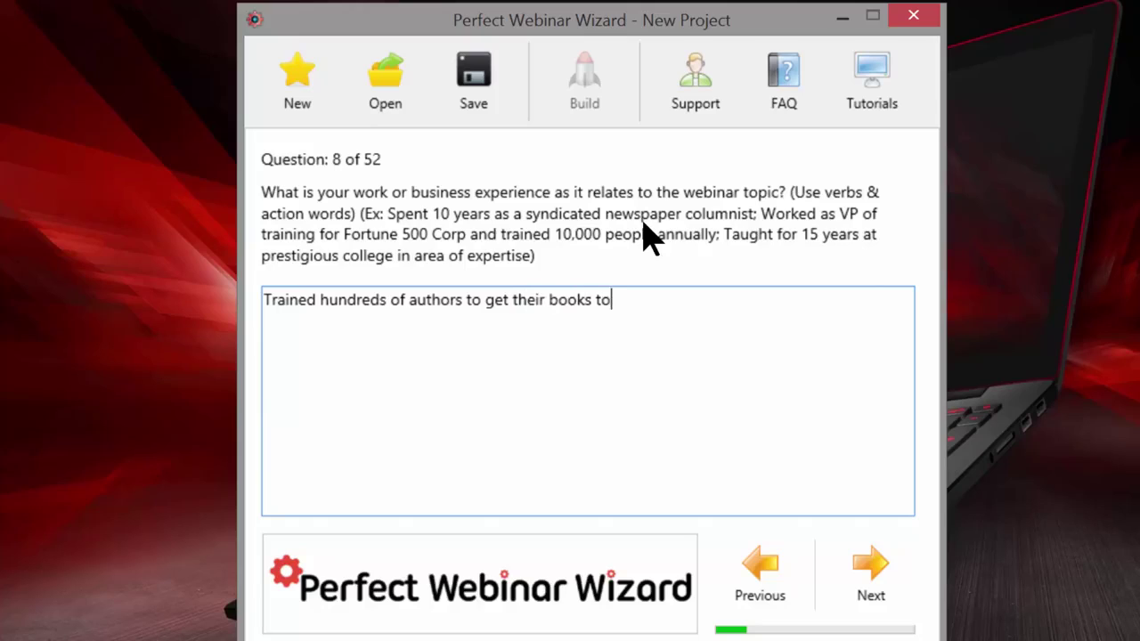
type("#1 on Amaz")
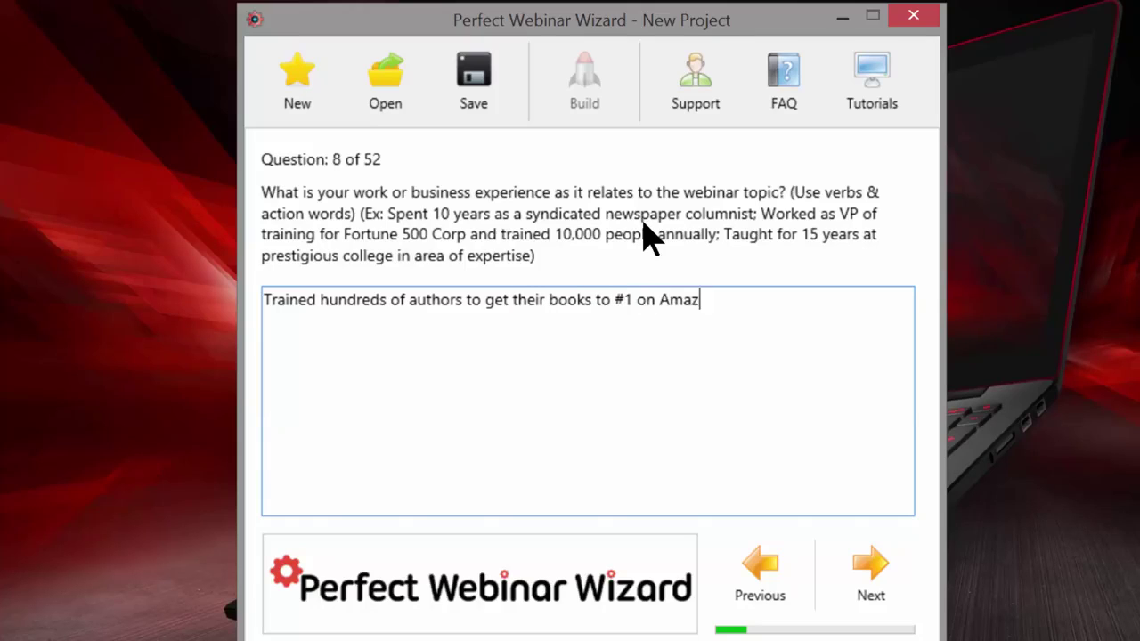
type("on")
Add a second line, "Have worked as the marketing strategist for a number of "anthology" books that went to #1", and advance to the awards question
key("Return")
type("Have wlr")
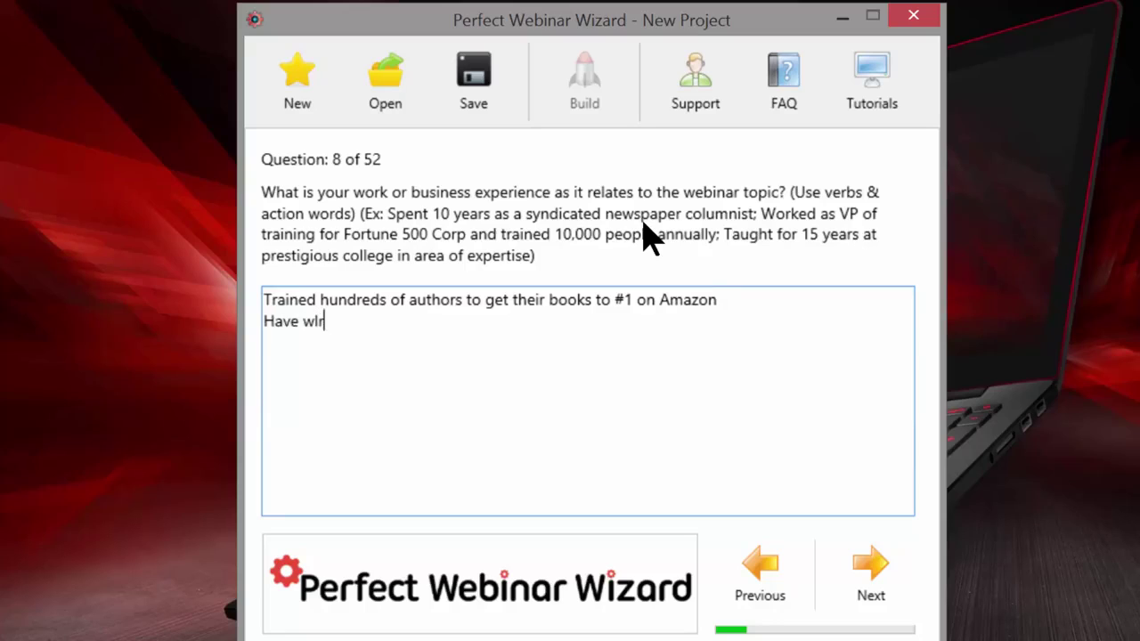
key("BackSpace")
key("BackSpace")
type("orked as the marketing")
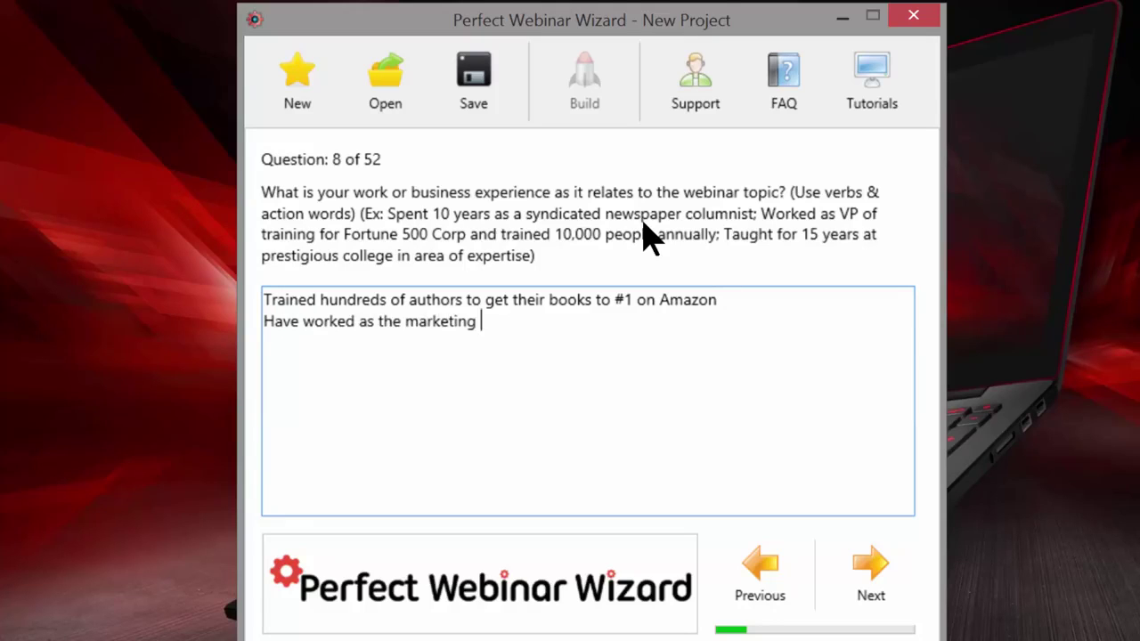
type(" strategist fo")
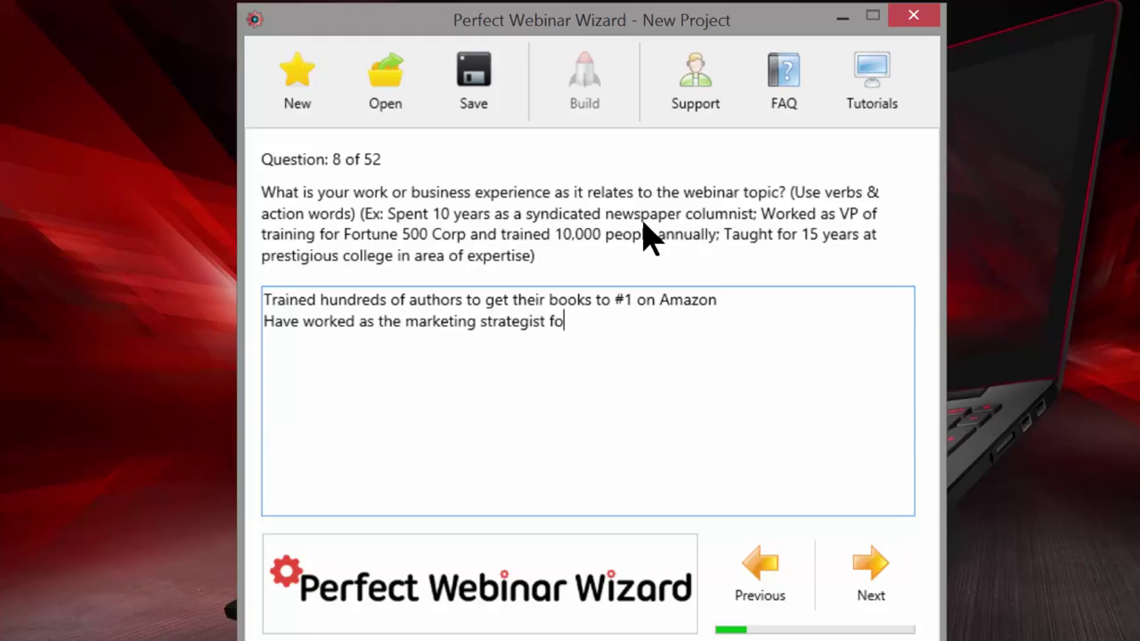
type("r a number of \"a")
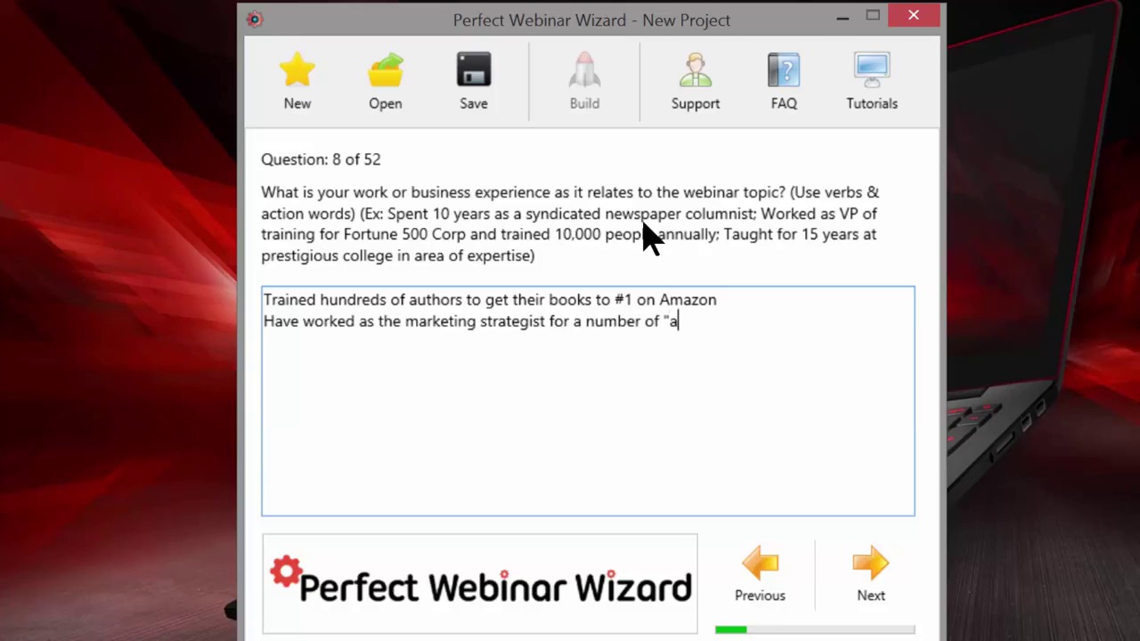
type("nthology")
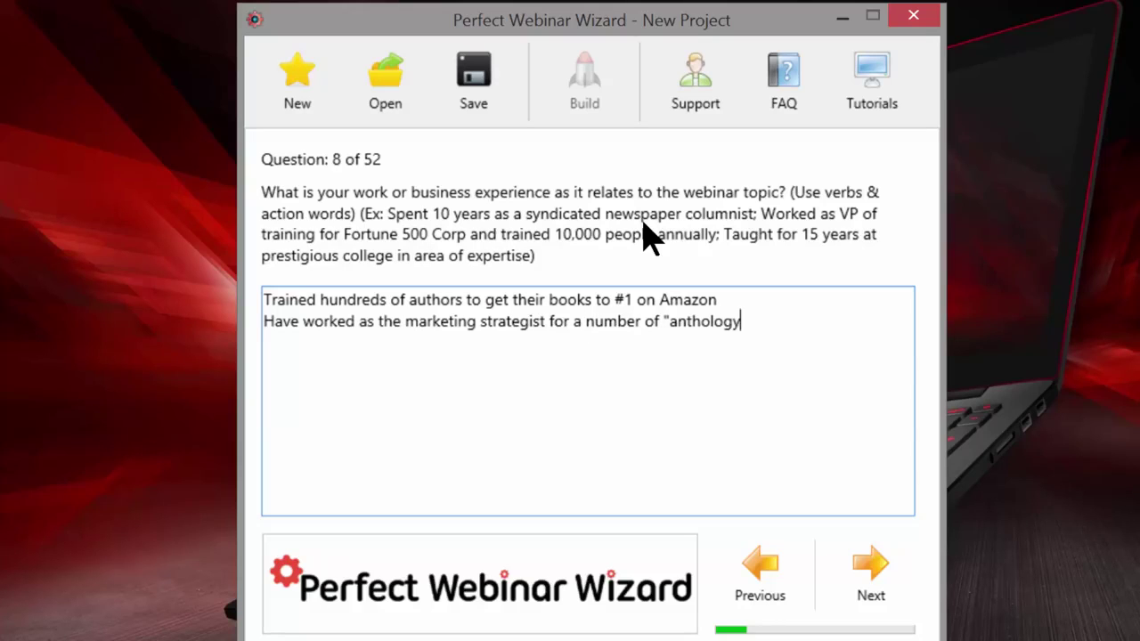
type("\" booksthat")
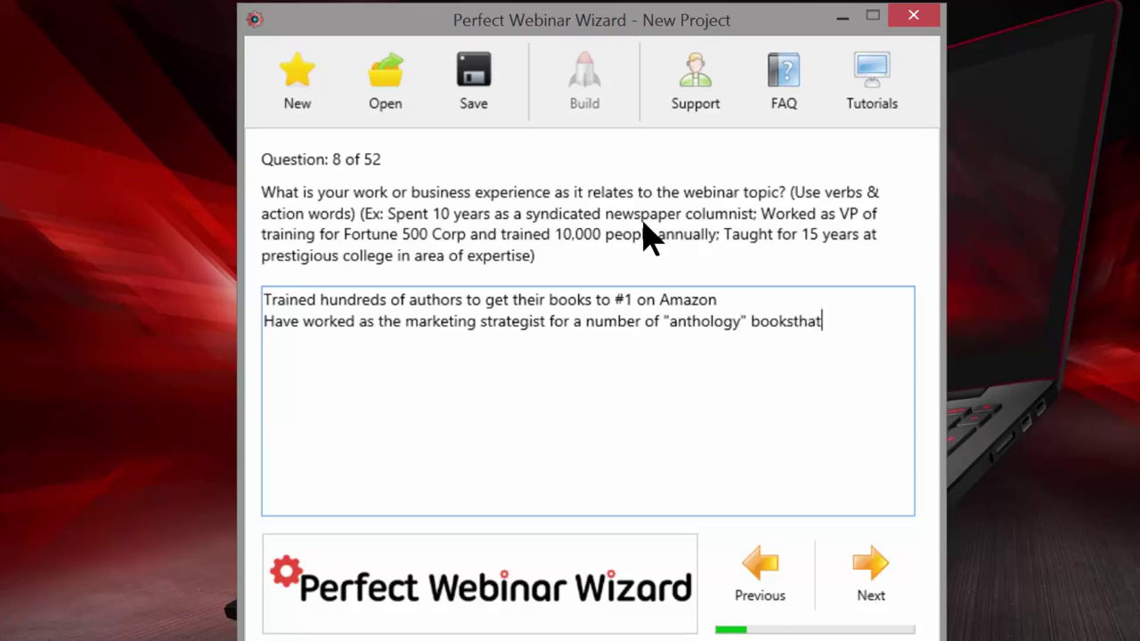
key("BackSpace")
key("BackSpace")
key("BackSpace")
key("BackSpace")
type("that went to ")
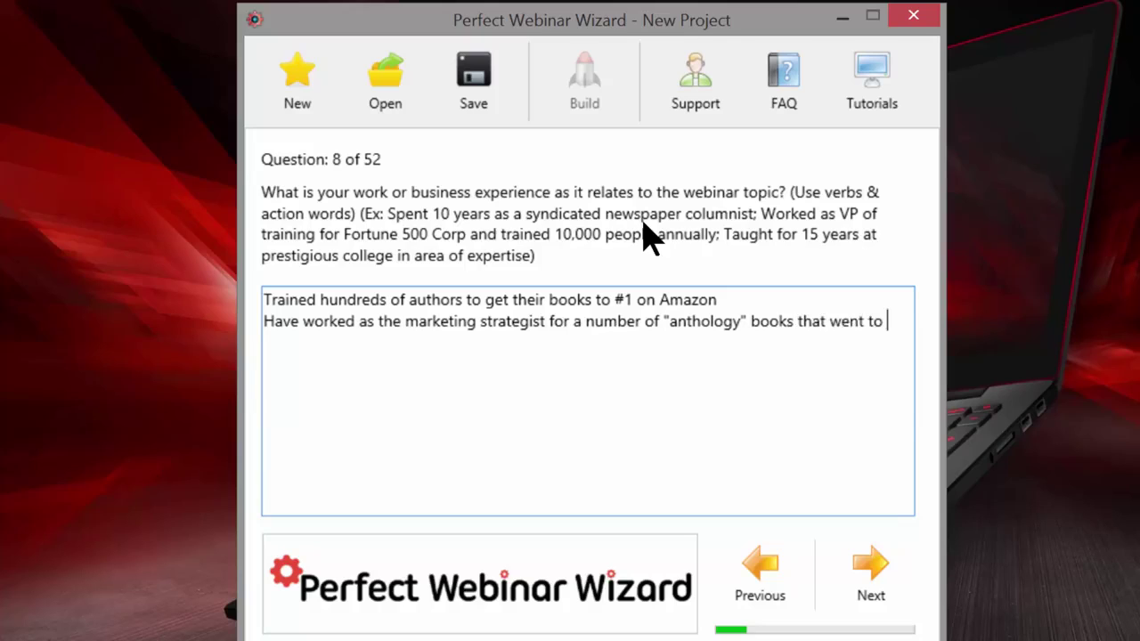
type("#1")
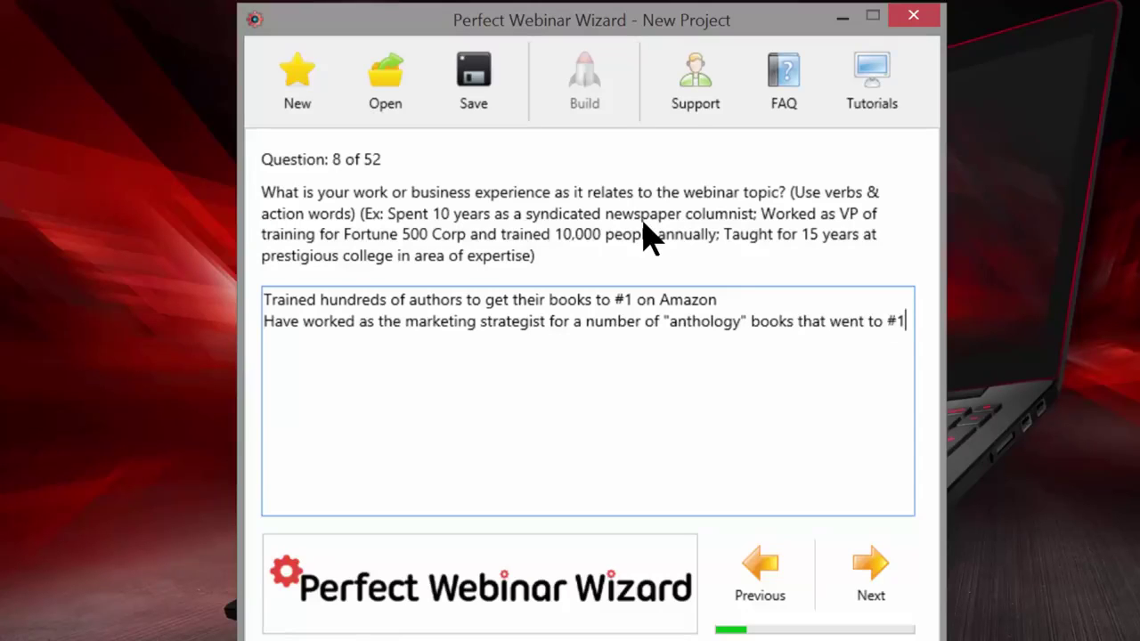
left_click(872, 588)
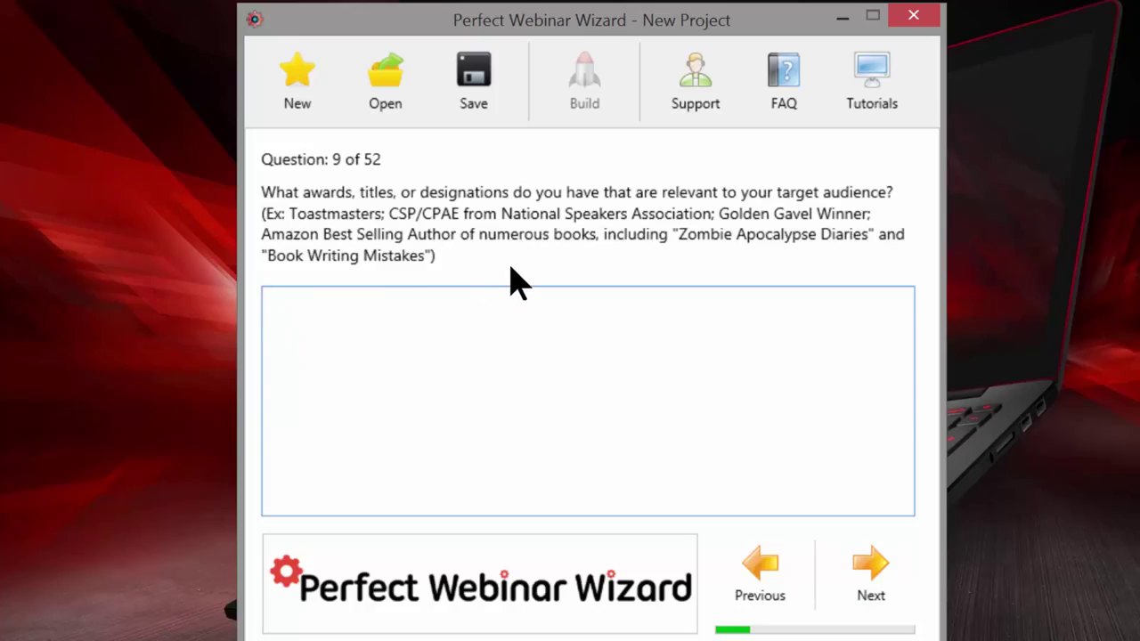
Begin the awards answer with "Amazon Best-Selling Author of numerous books, including "Power Up For Profits"
type("Amazon Best-Selling Author")
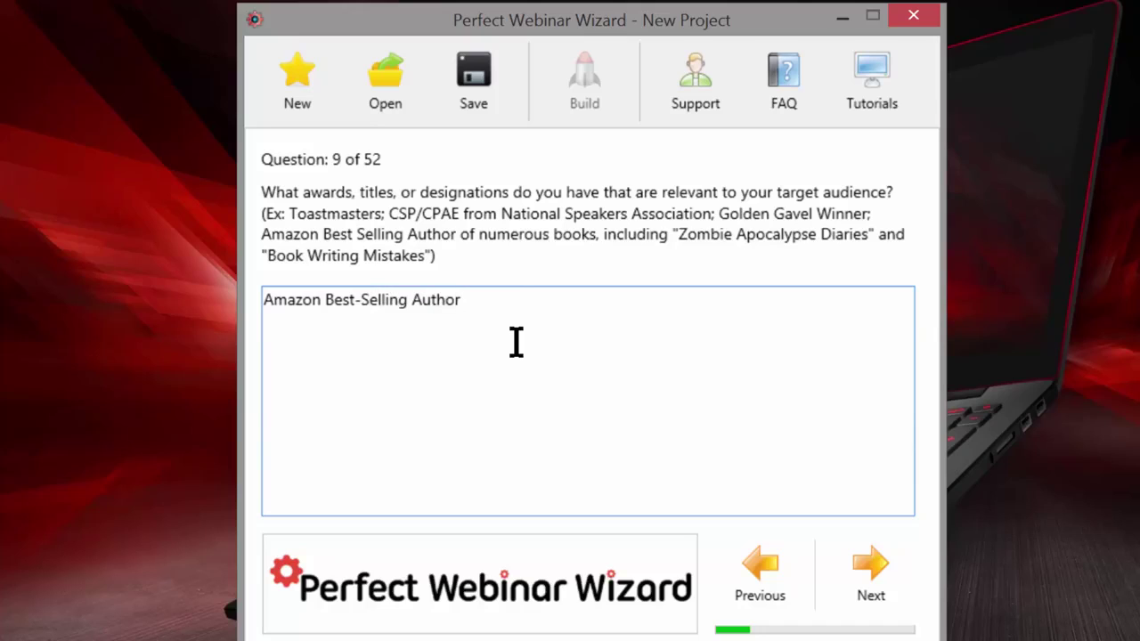
type(" of numerio")
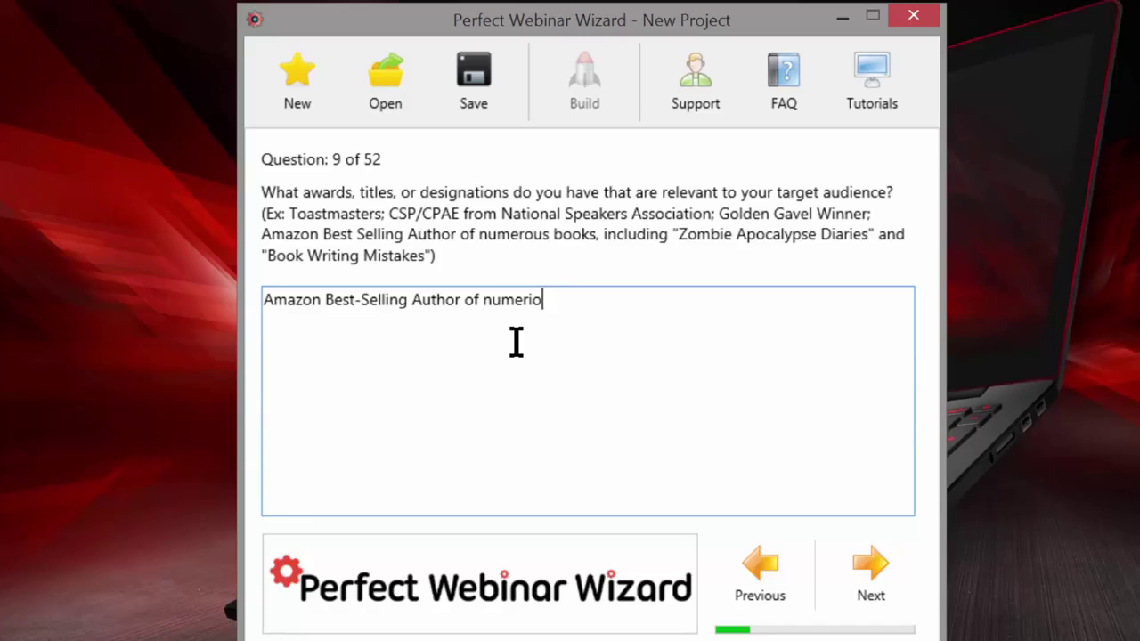
key("BackSpace")
key("BackSpace")
type("ous books,")
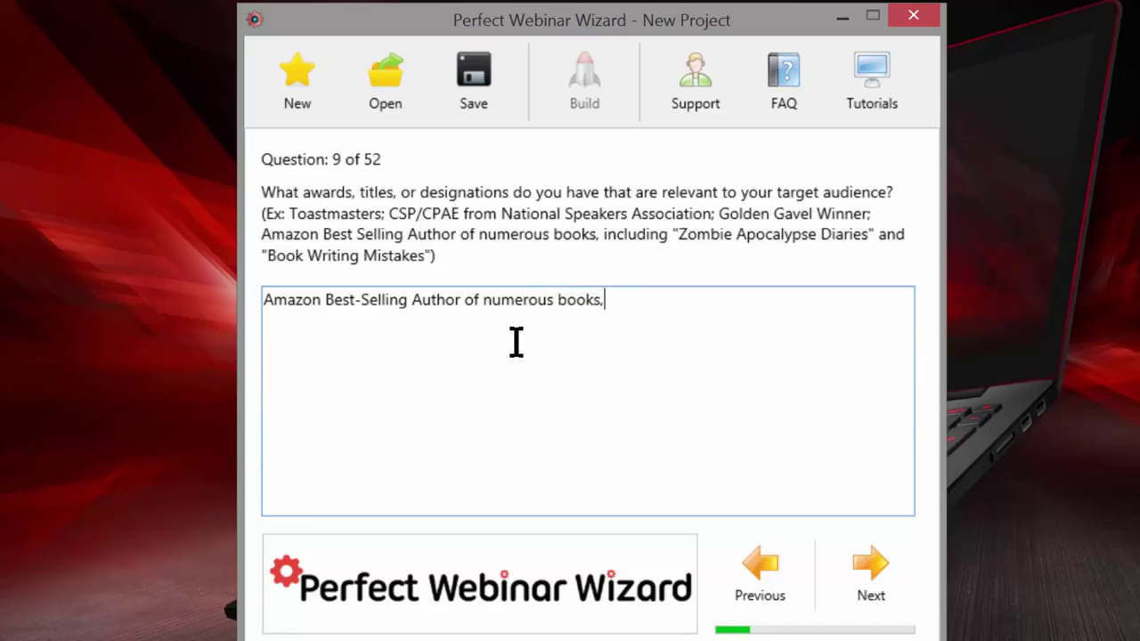
type(" including \"O")
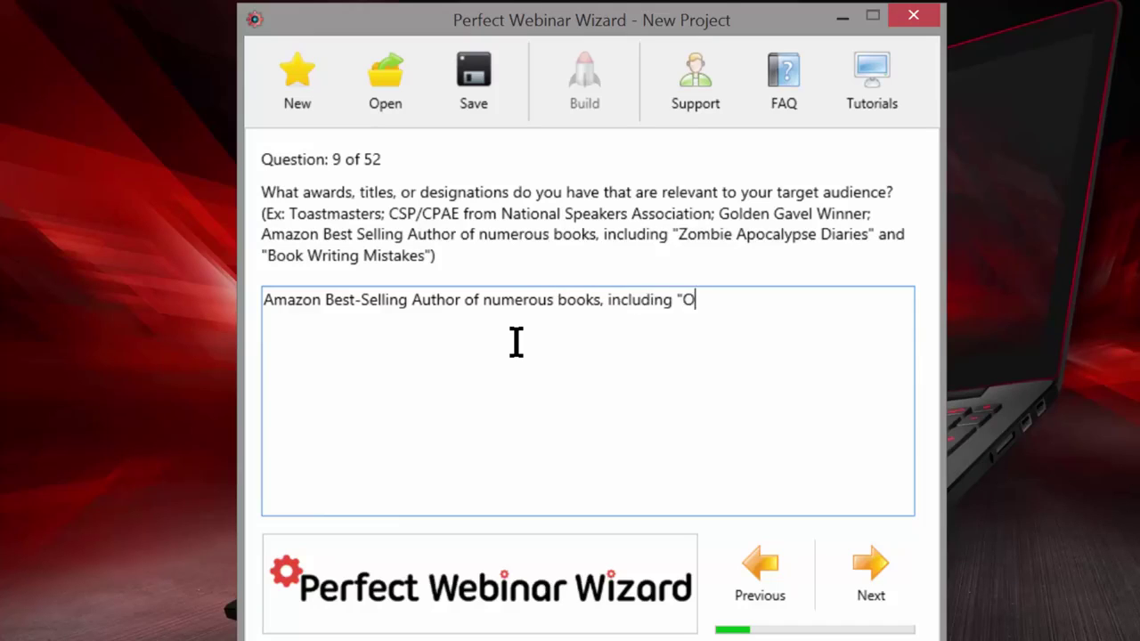
key("BackSpace")
type("Poer")
key("BackSpace")
type("wer Up For Profits")
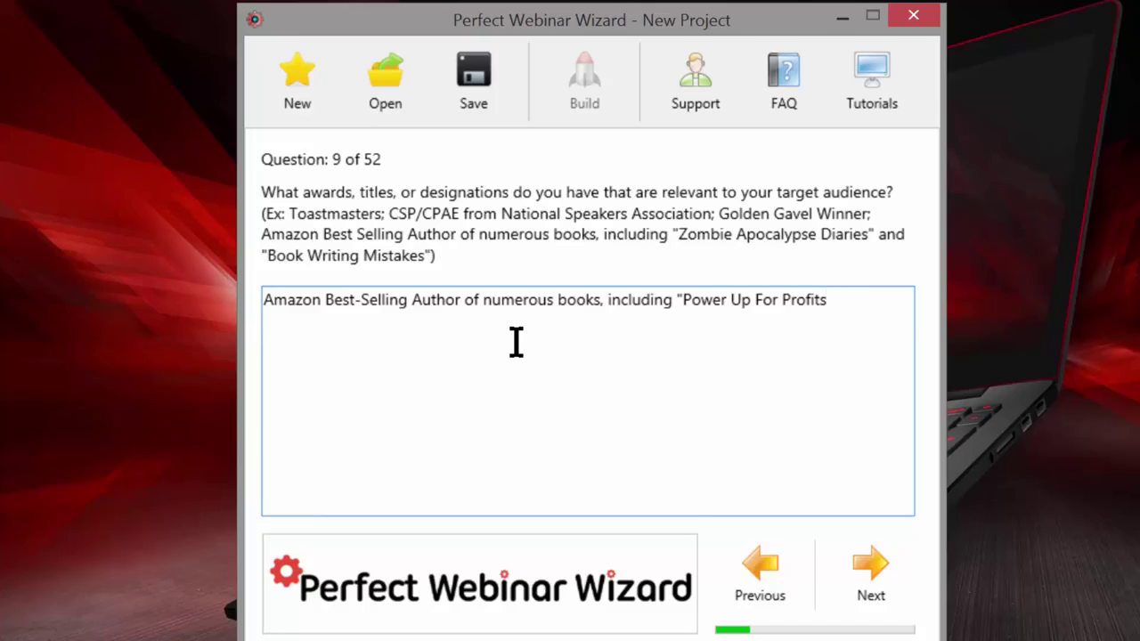
Complete the awards answer with a colon and, on a new line, "The Smart Woman's Guide To Online Marketing" and "Power Up Your Sales", and advance
type(":")
key("Return")
type("the")
key("BackSpace")
key("BackSpace")
key("BackSpace")
key("BackSpace")
type("The Smart ")
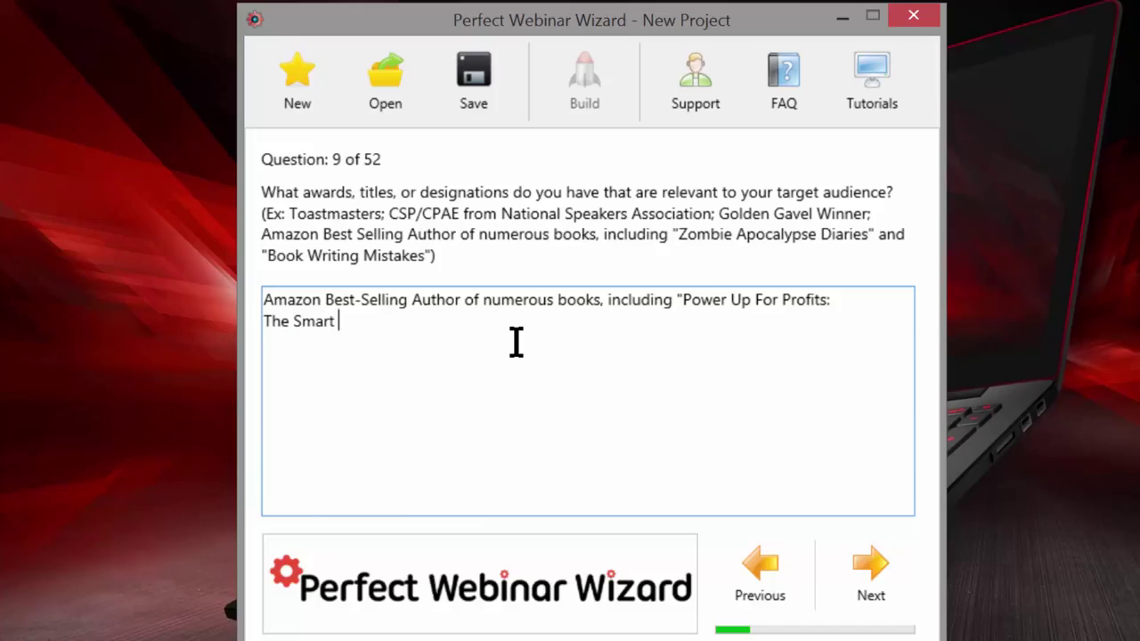
type("Woman's Guid")
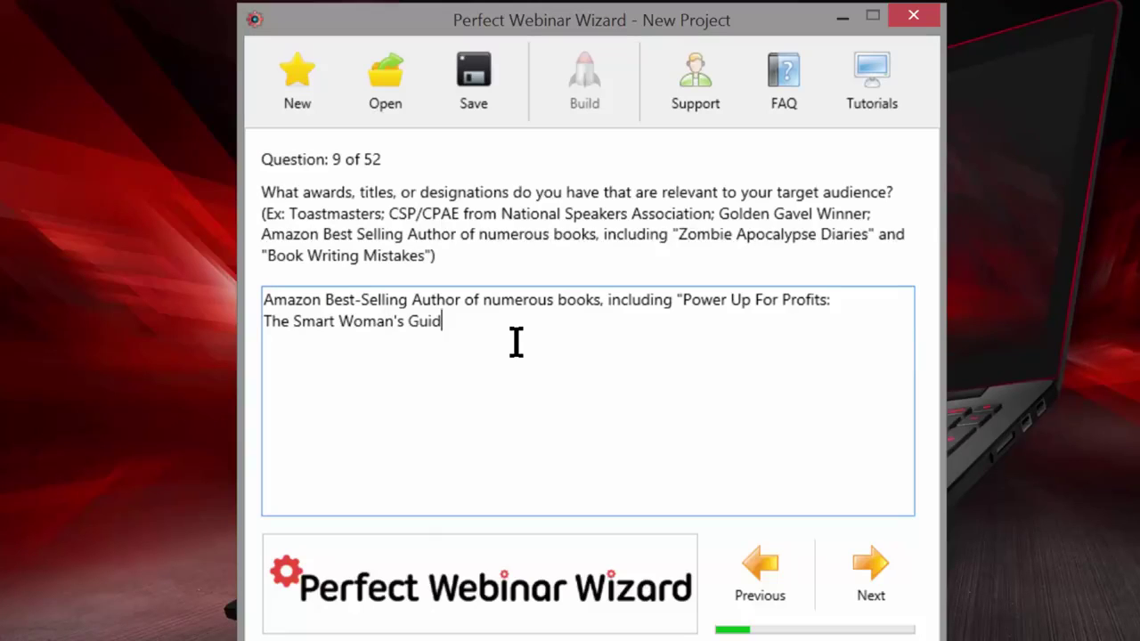
type("e To Online Marketi")
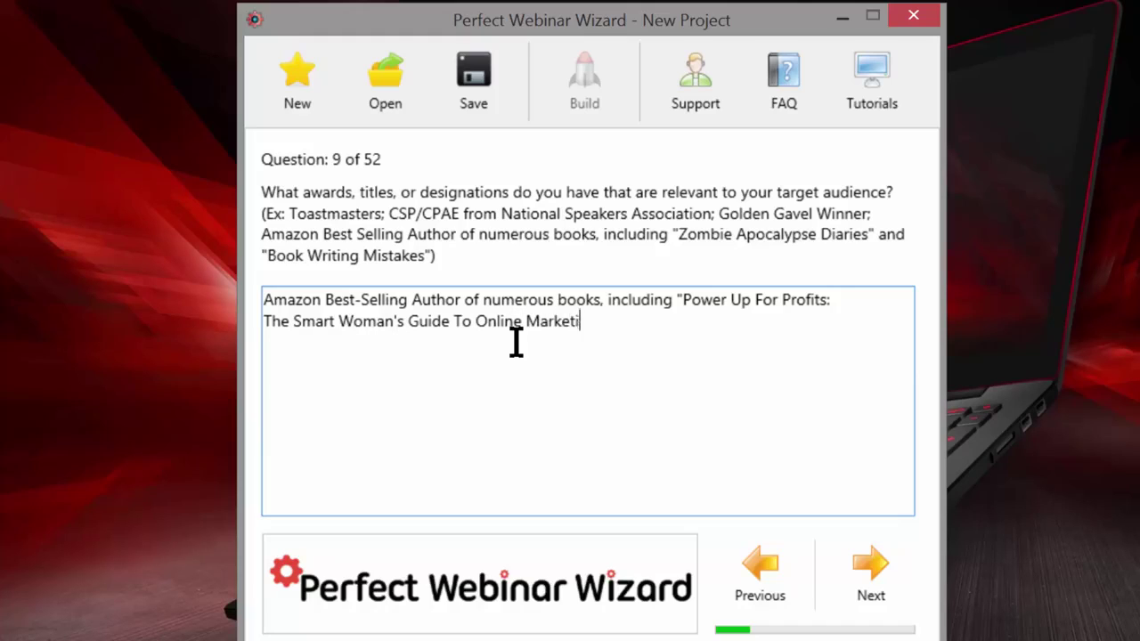
type("ng\" and")
type("Power Up Your Sales")
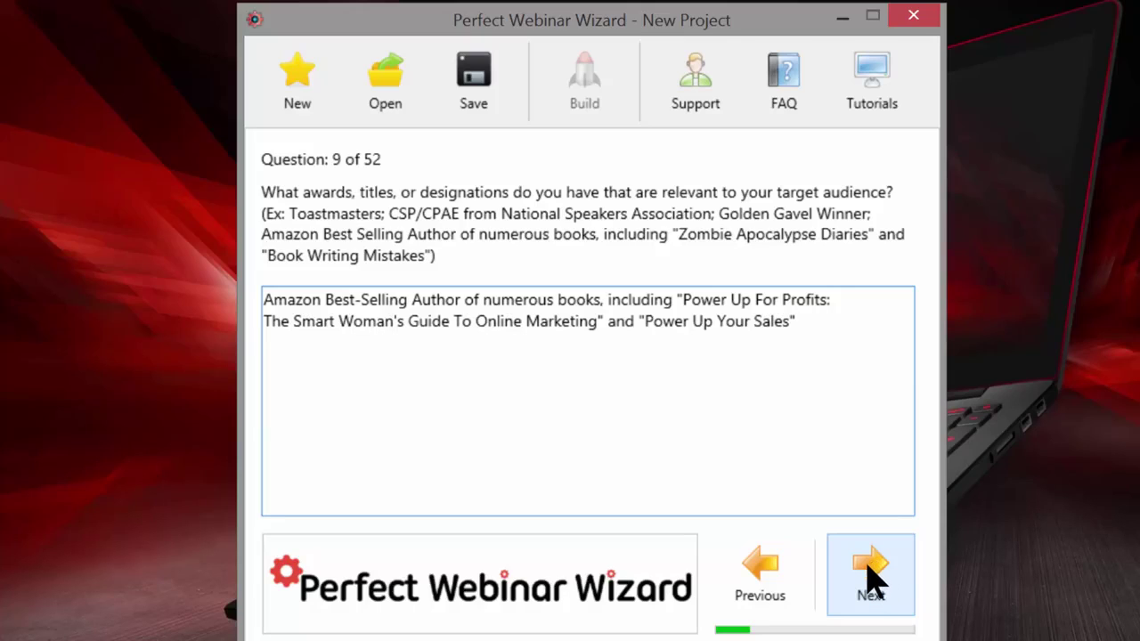
left_click(871, 577)
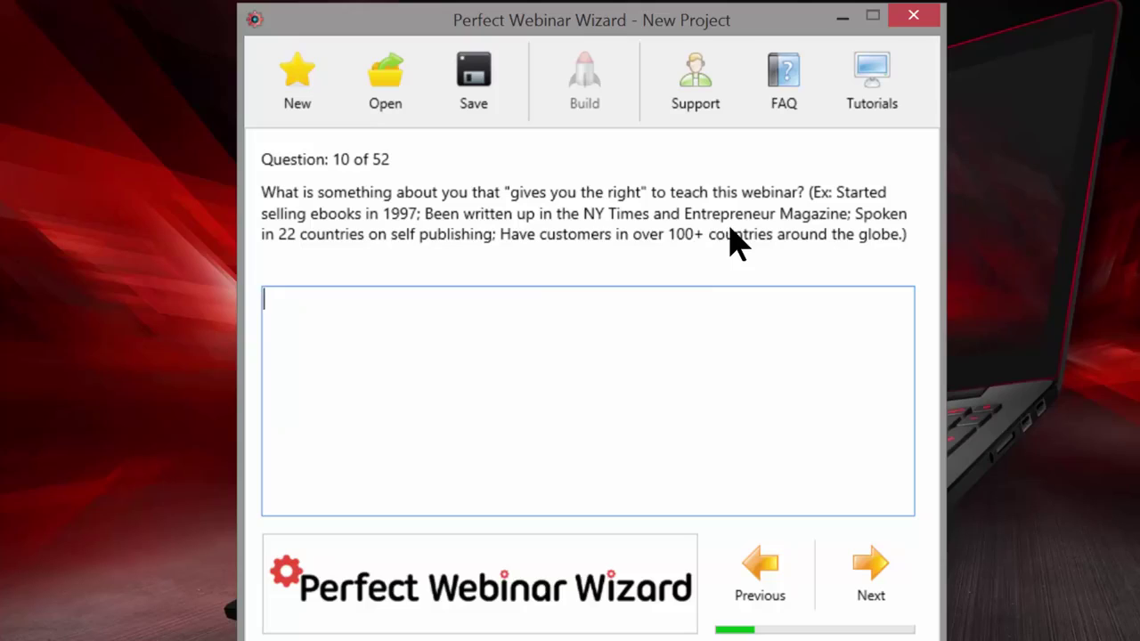
Answer the "gives you the right" question with "Been involved with Amazon book launches since the beginning (over 10 years)" and advance
type("Been invo")
key("BackSpace")
type("l")
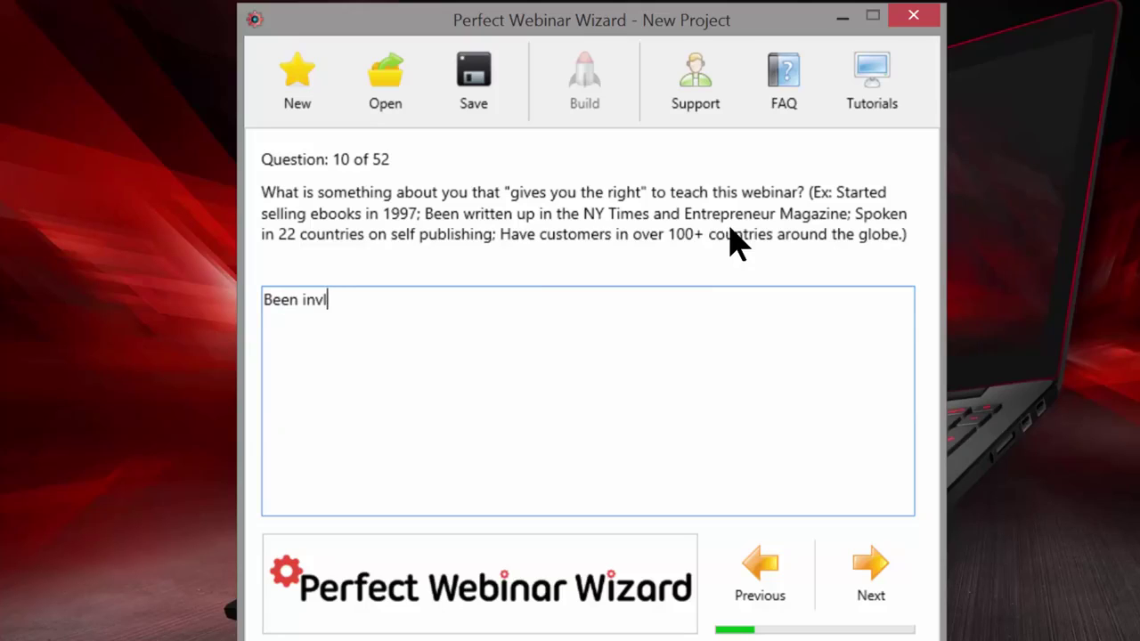
key("BackSpace")
type("olve")
key("BackSpace")
key("BackSpace")
key("BackSpace")
type("lved with A")
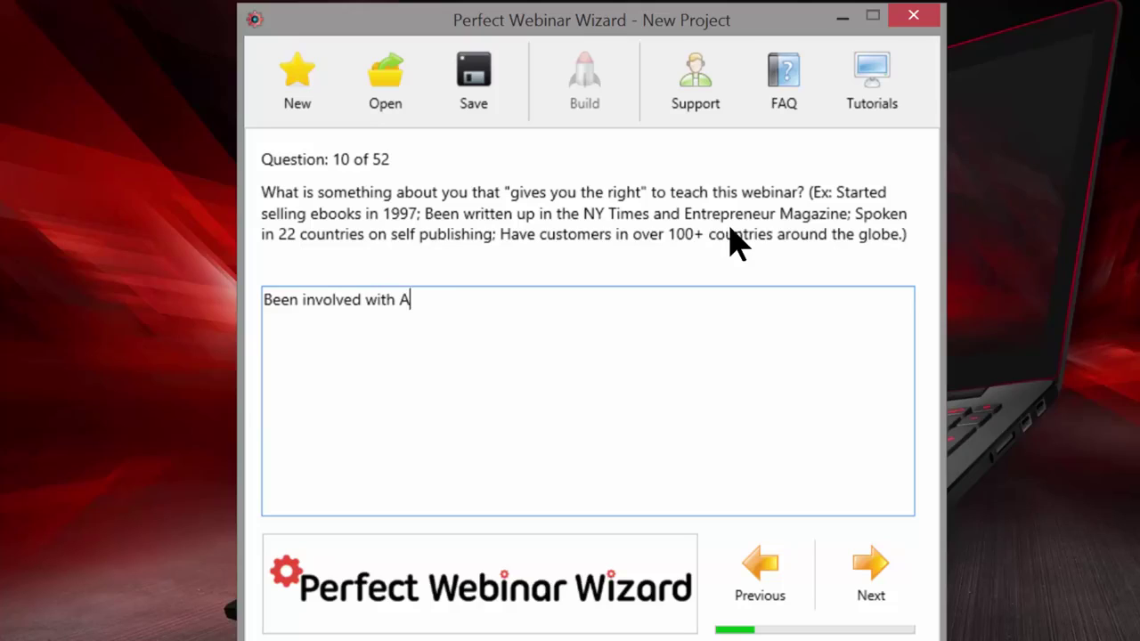
type("mazon book laun")
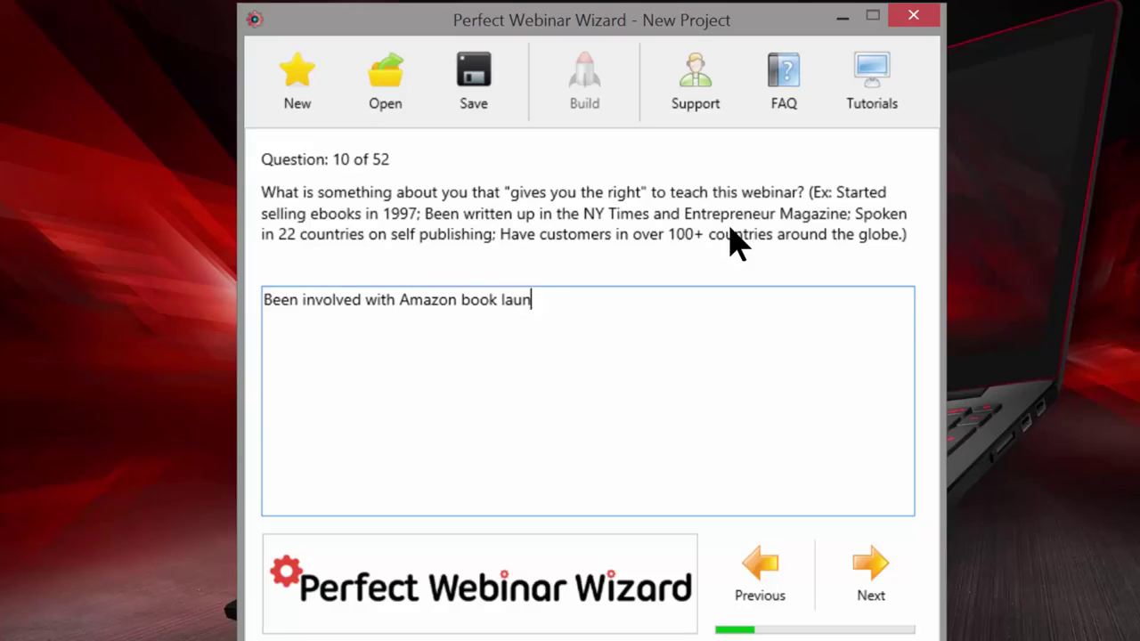
type("ches since the beginnin")
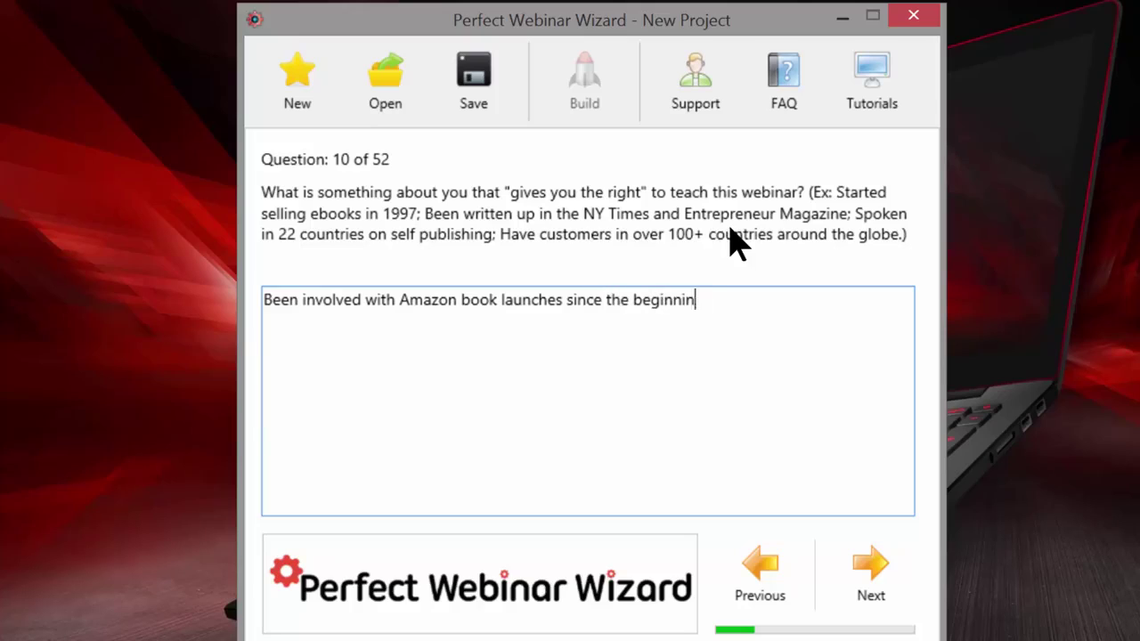
type("g (over 10 years")
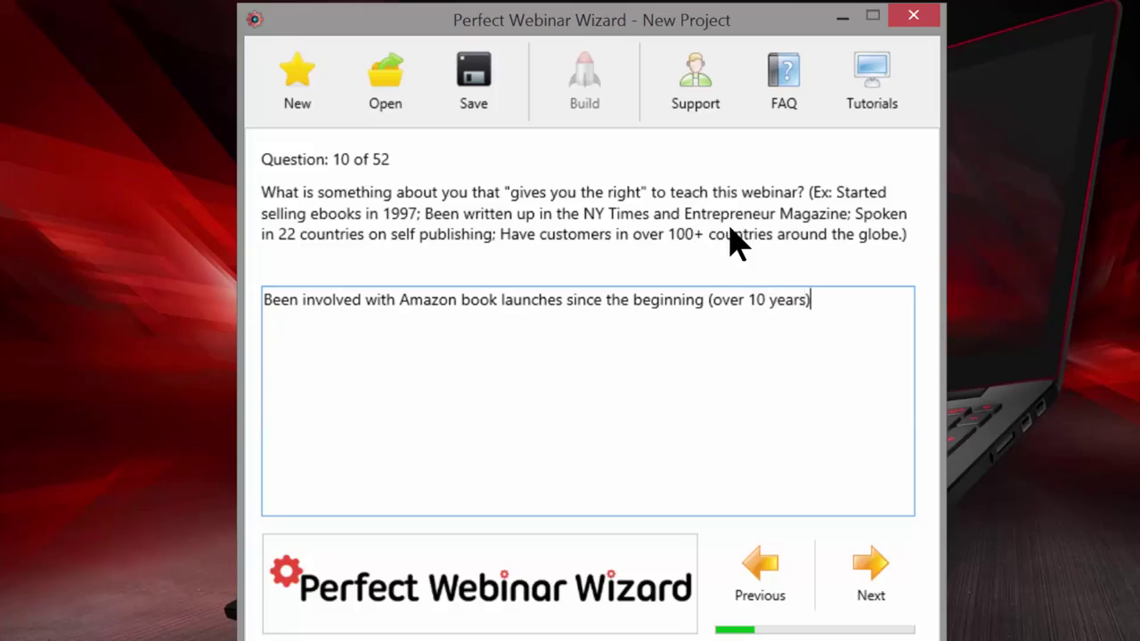
type(")")
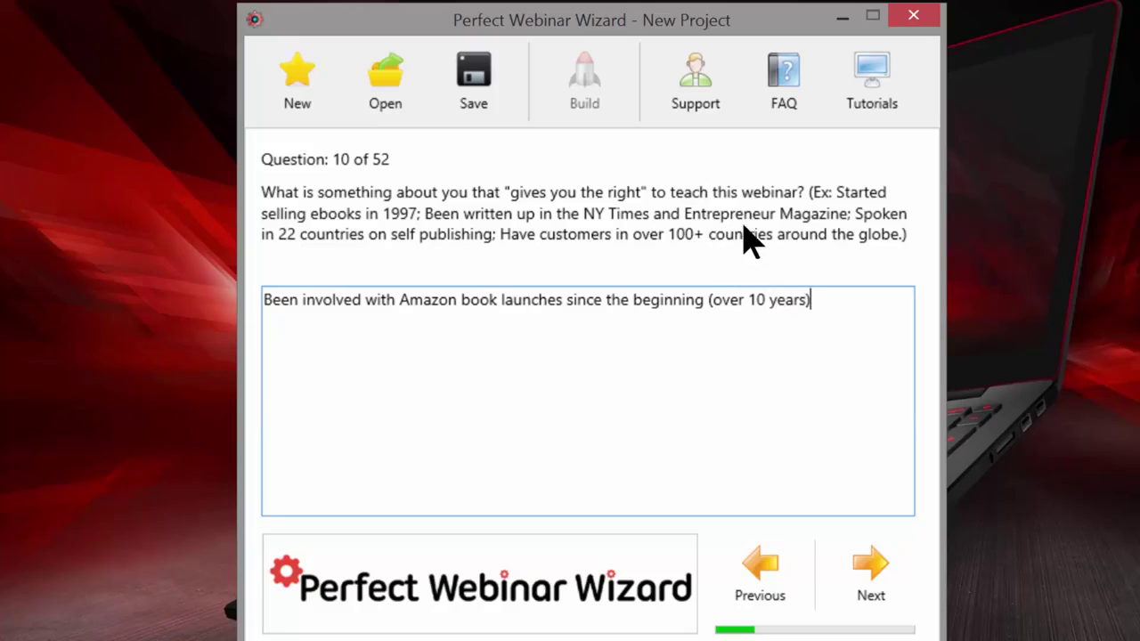
left_click(868, 574)
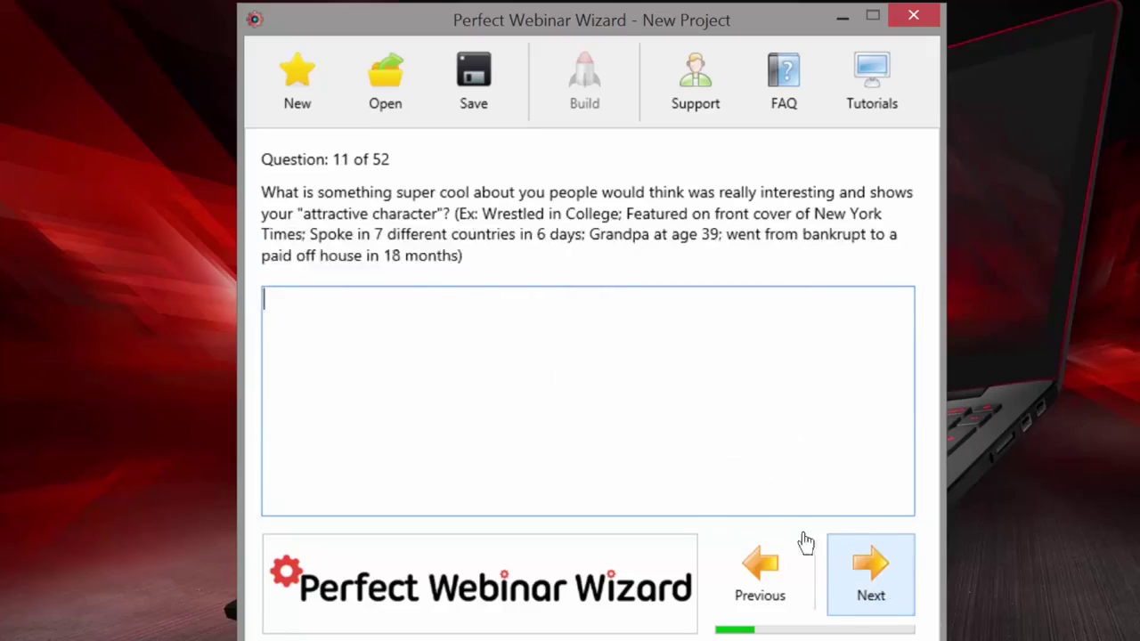
Answer the "attractive character" question with "Hitch hiked to Israel at age 30" and, on a new line, "Did first full marathon at age 61"
left_click(439, 296)
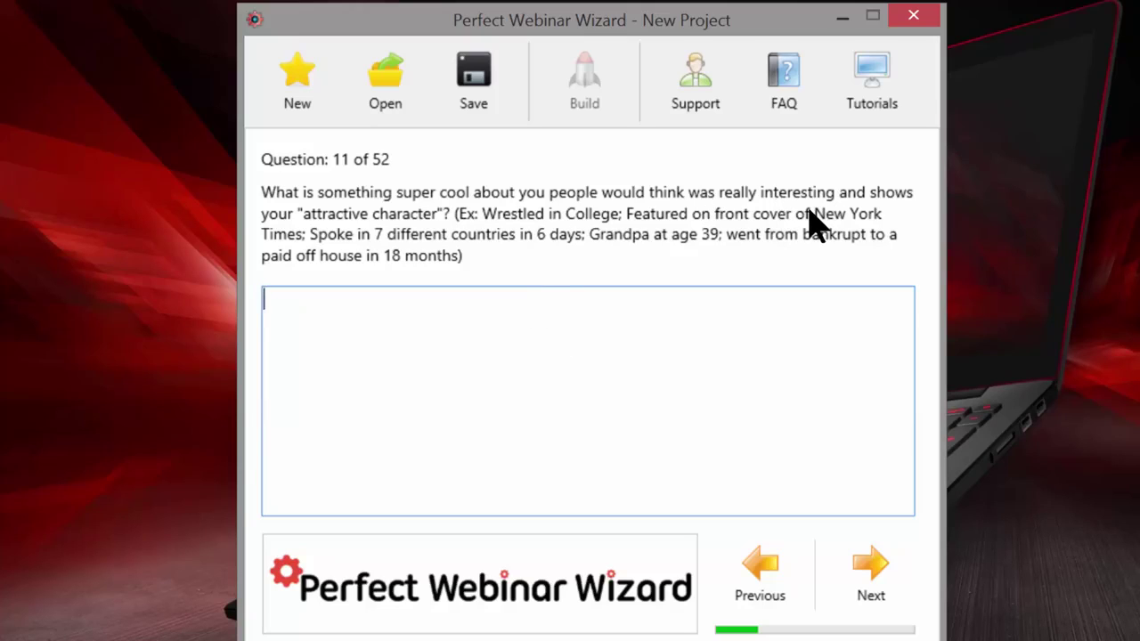
type("B")
key("BackSpace")
type("Hitch hiked to Is")
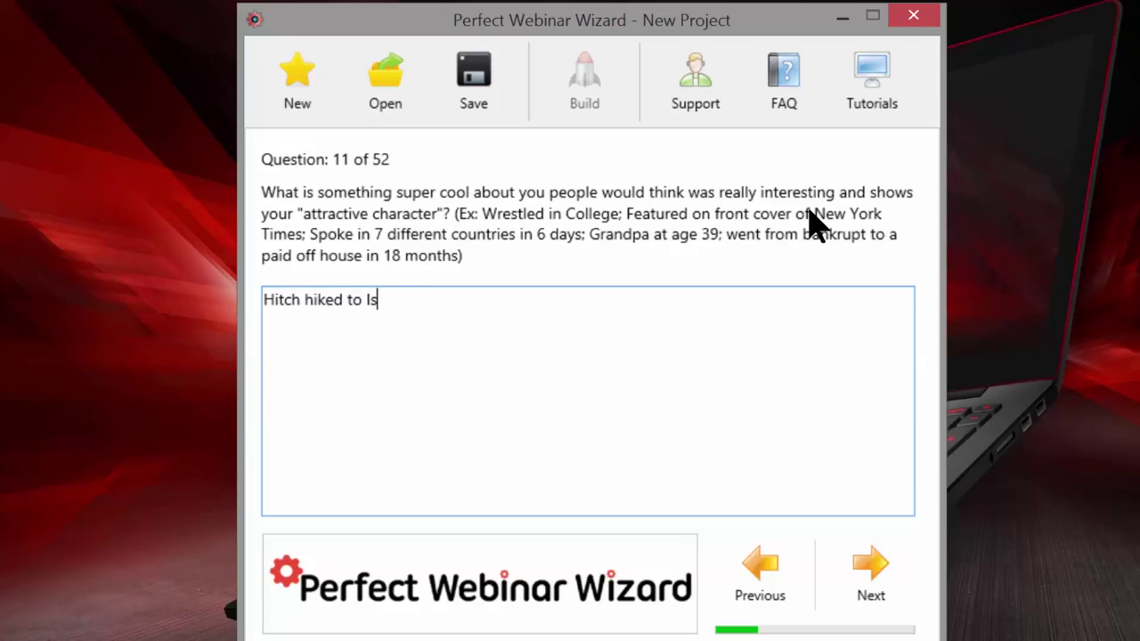
type("rael")
type("at age 30")
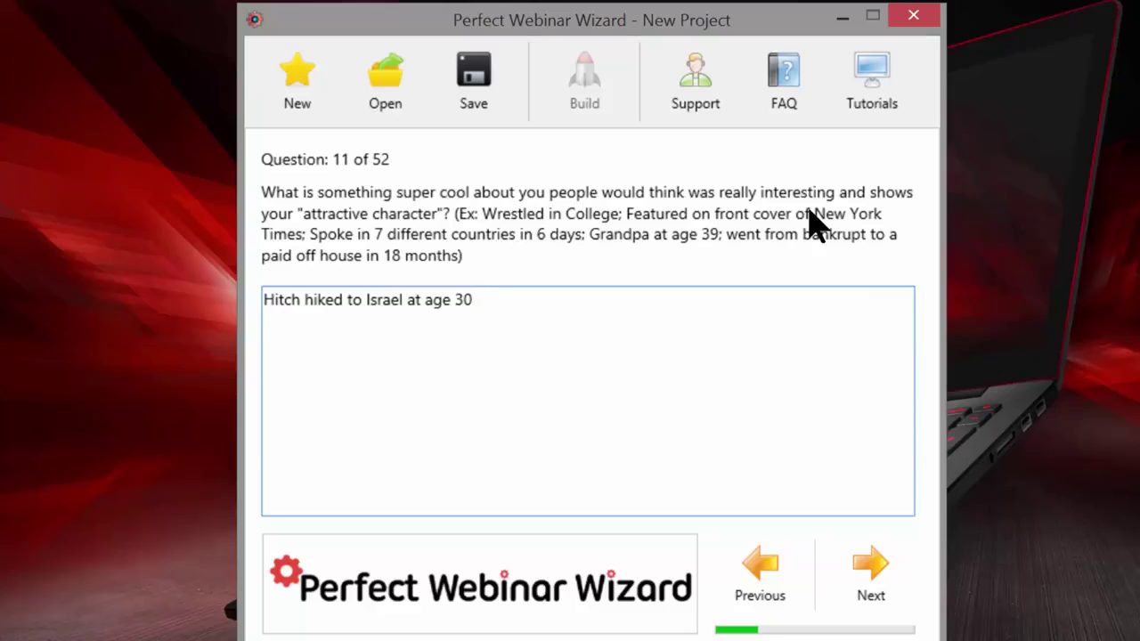
type("Did first full mar")
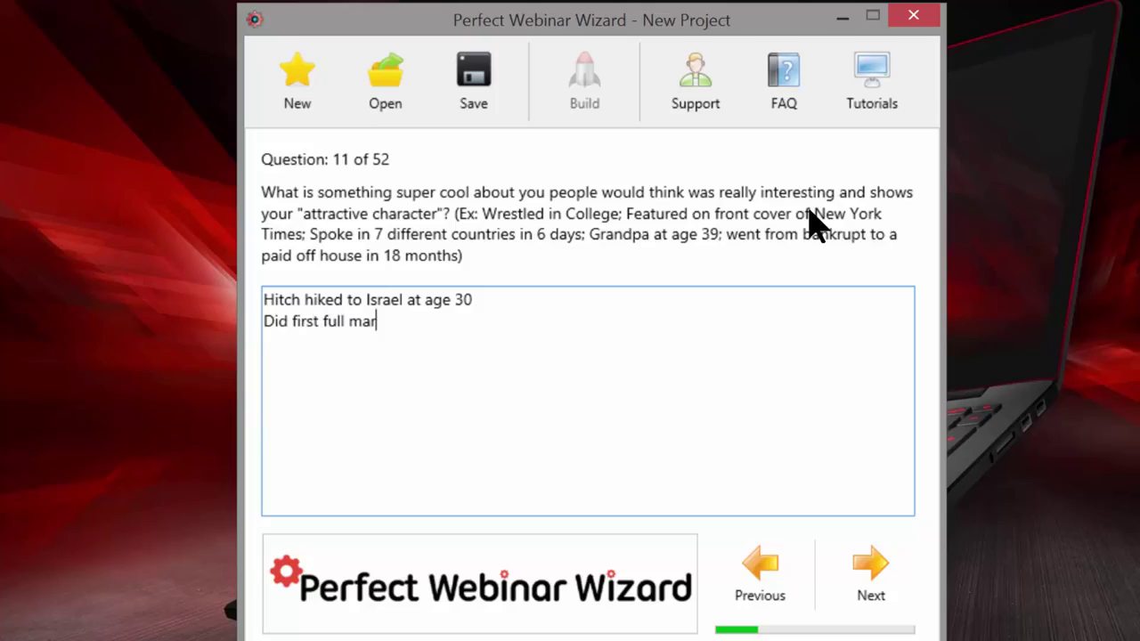
type("athon at ag")
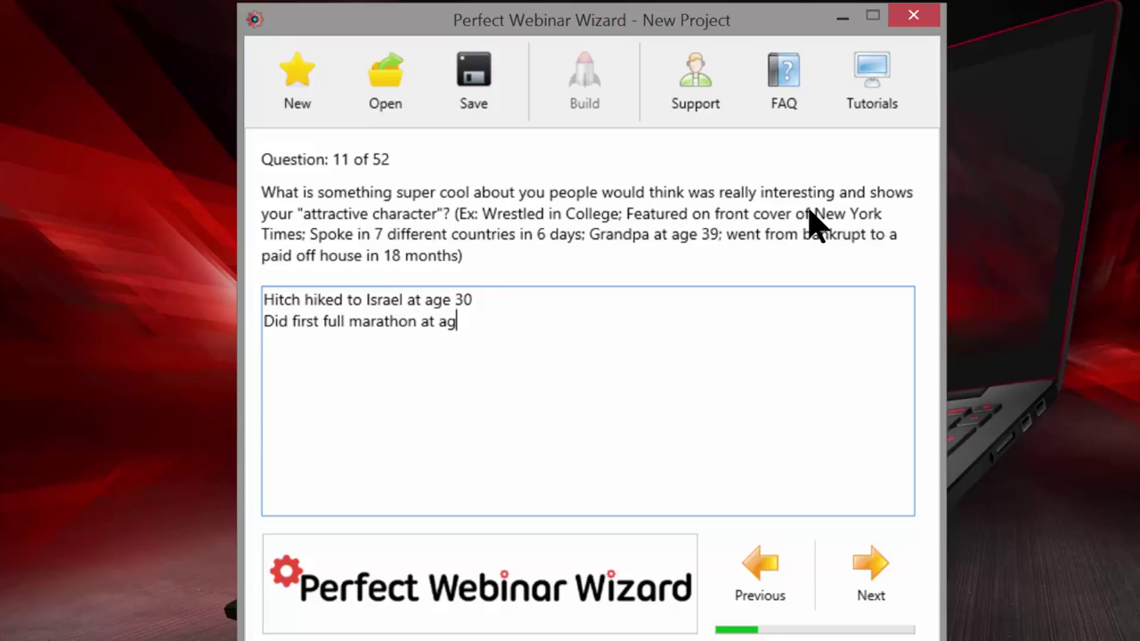
type("e 61")
key("Return")
type("Picked")
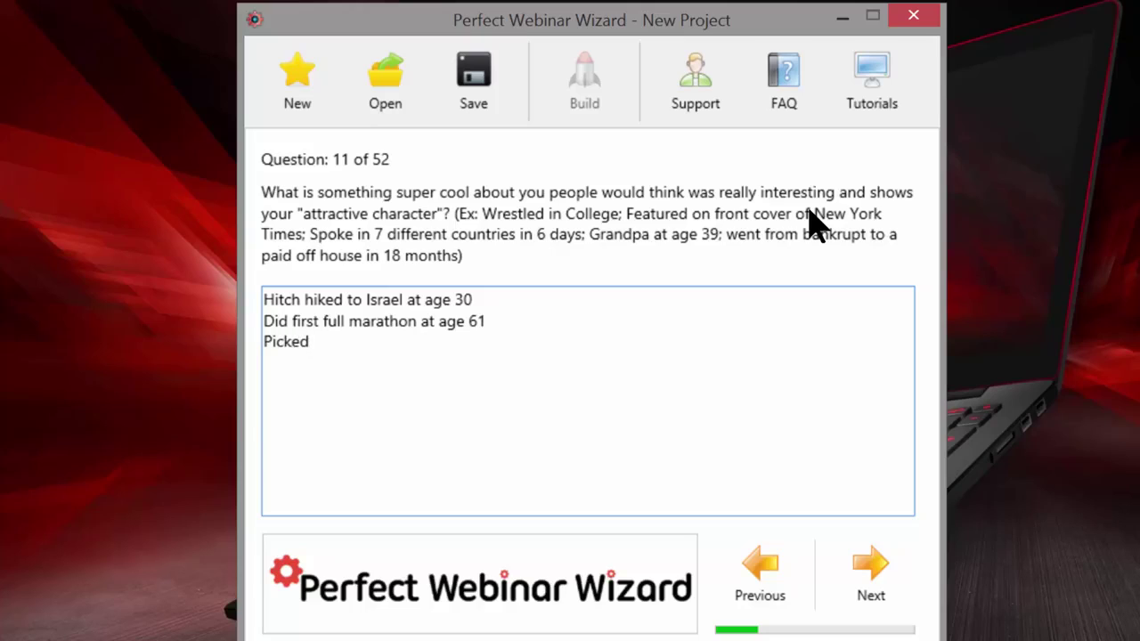
type(" u")
key("BackSpace")
key("BackSpace")
key("BackSpace")
key("BackSpace")
key("BackSpace")
key("BackSpace")
key("BackSpace")
key("BackSpace")
left_click(868, 588)
left_click(775, 592)
left_click(871, 575)
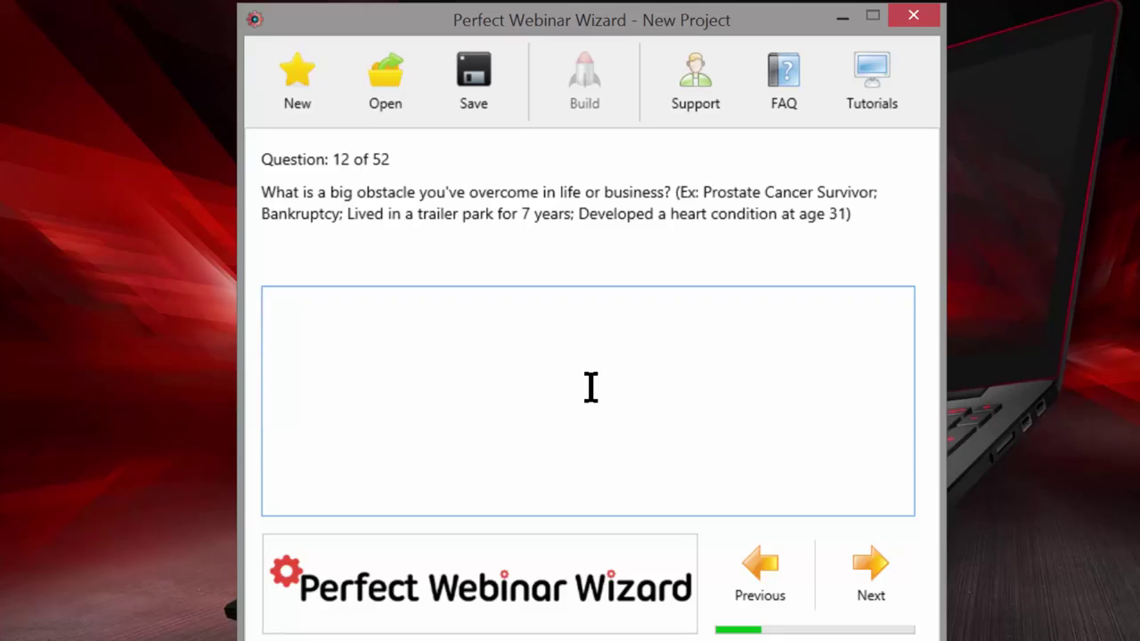
left_click(750, 568)
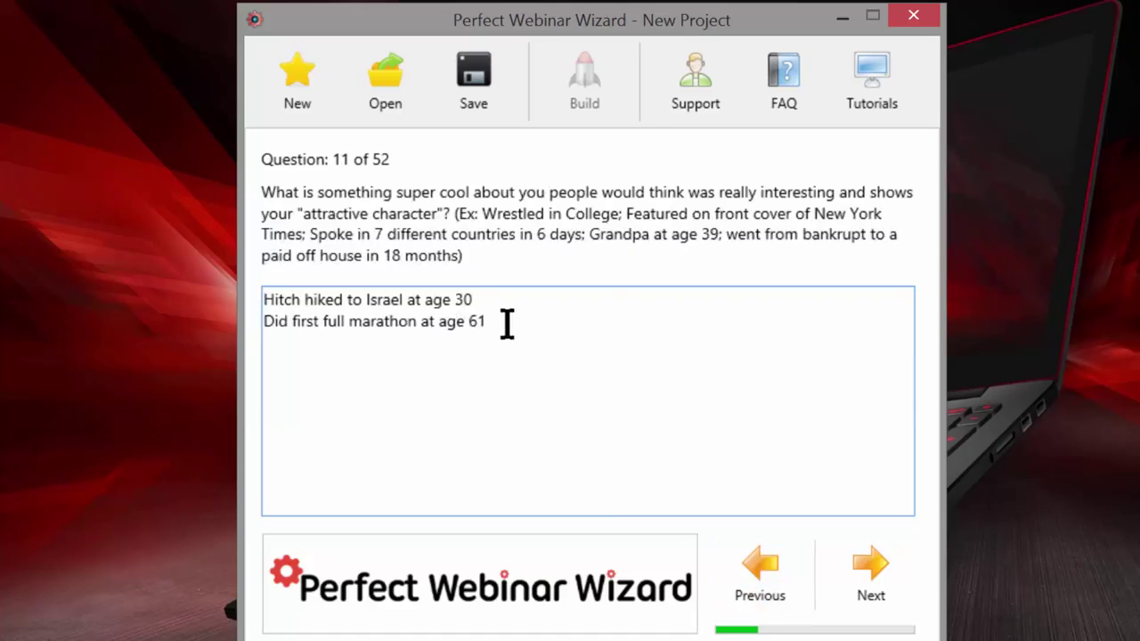
Add a third line, "Do animal rescue and foster dogs", to the "attractive character" answer and advance to the obstacle question
key("Return")
type("Do animal rescue and s")
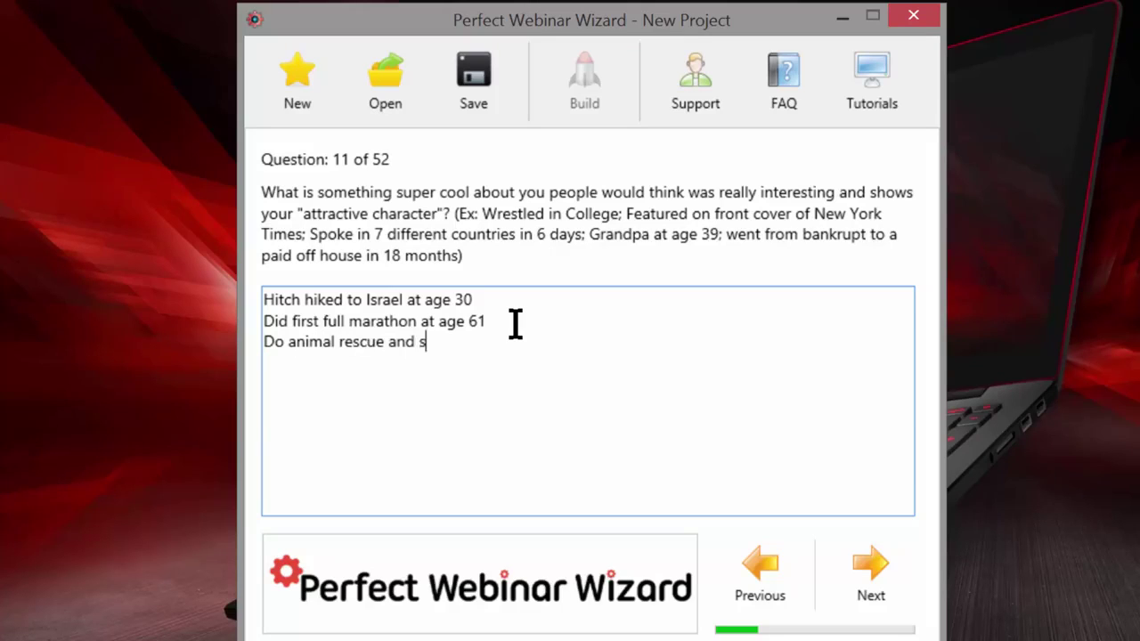
key("BackSpace")
type("foster dogs")
left_click(870, 574)
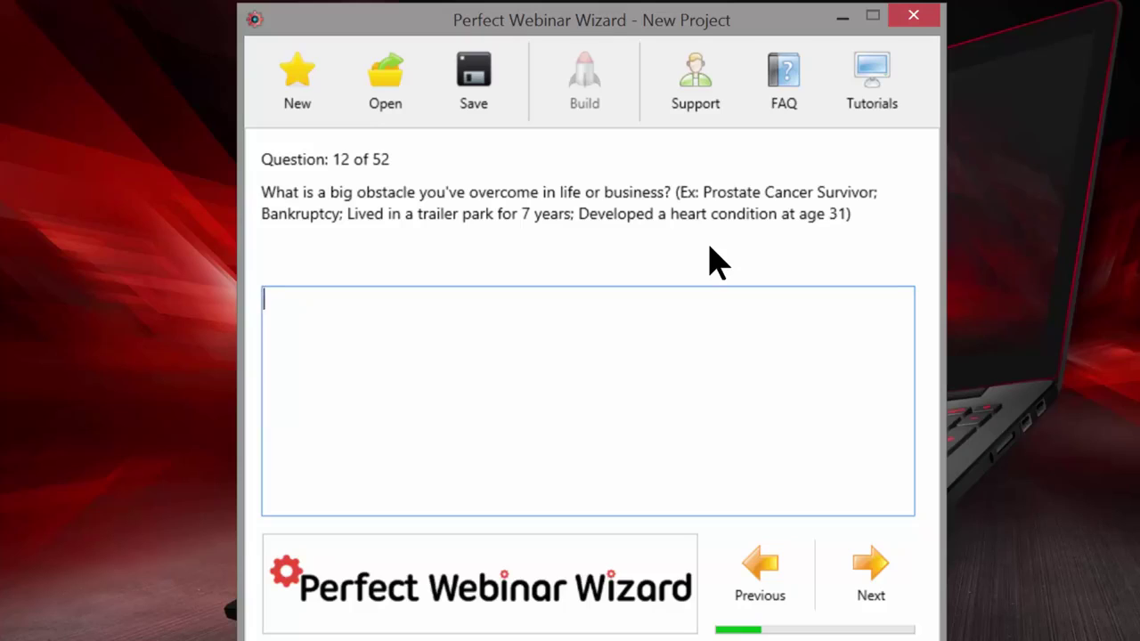
Begin the obstacle answer with "Due to poor choices in 20's, was actually homeless for a time..."
type("Due to poo")
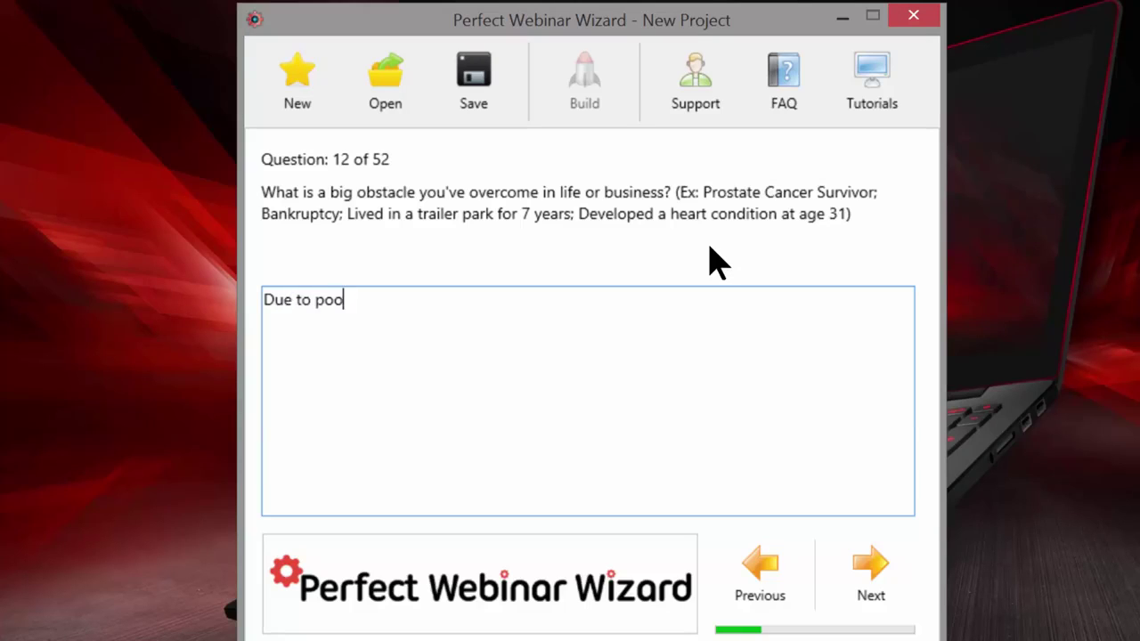
type("r choices in")
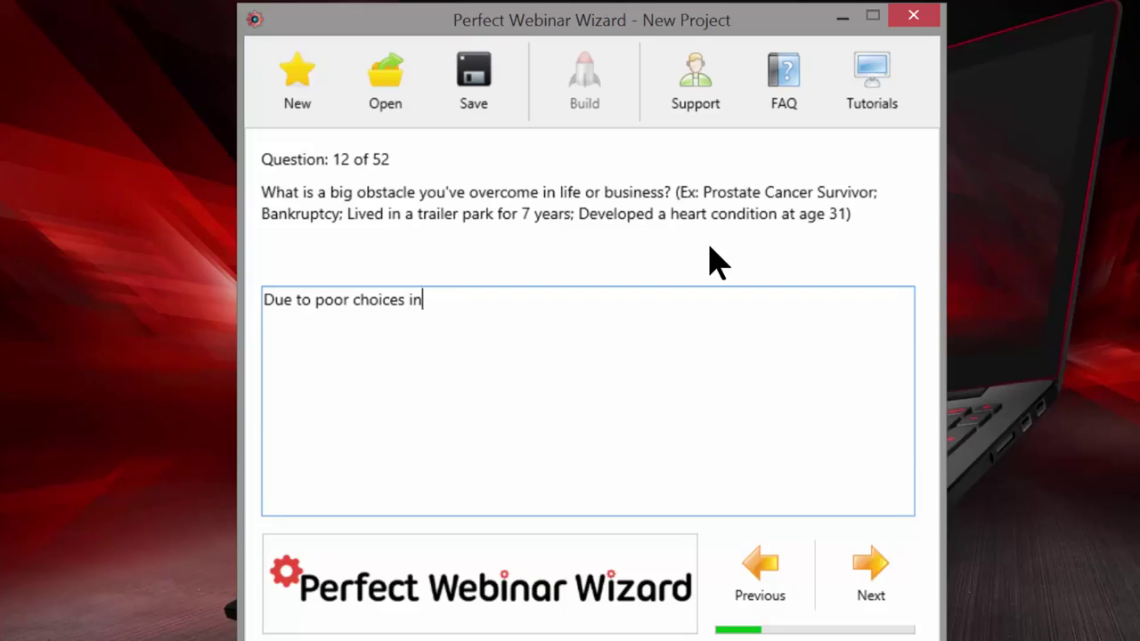
type(" 20's, was actually ")
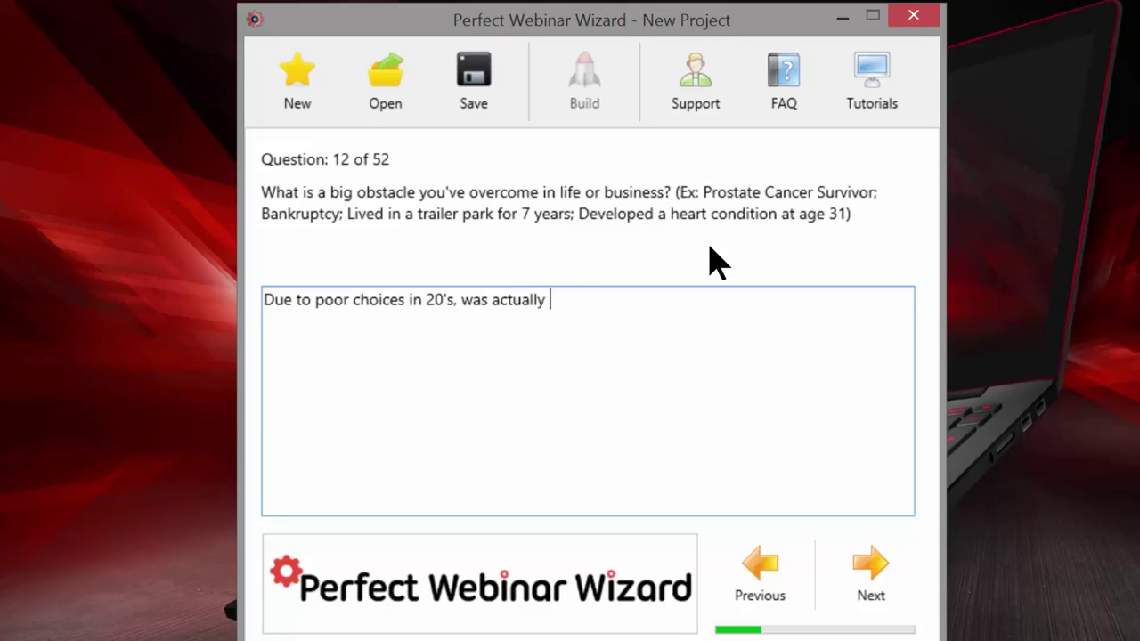
type("homeless for a t")
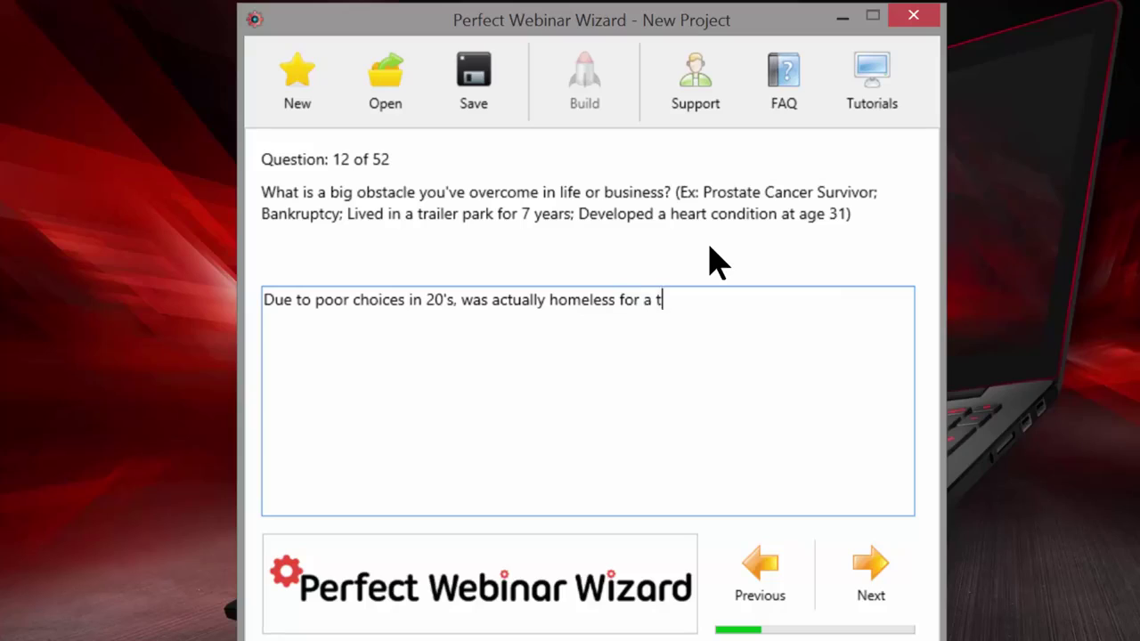
type("ime.. and")
key("BackSpace")
key("BackSpace")
key("BackSpace")
key("BackSpace")
key("BackSpace")
key("BackSpace")
type(".. overcame")
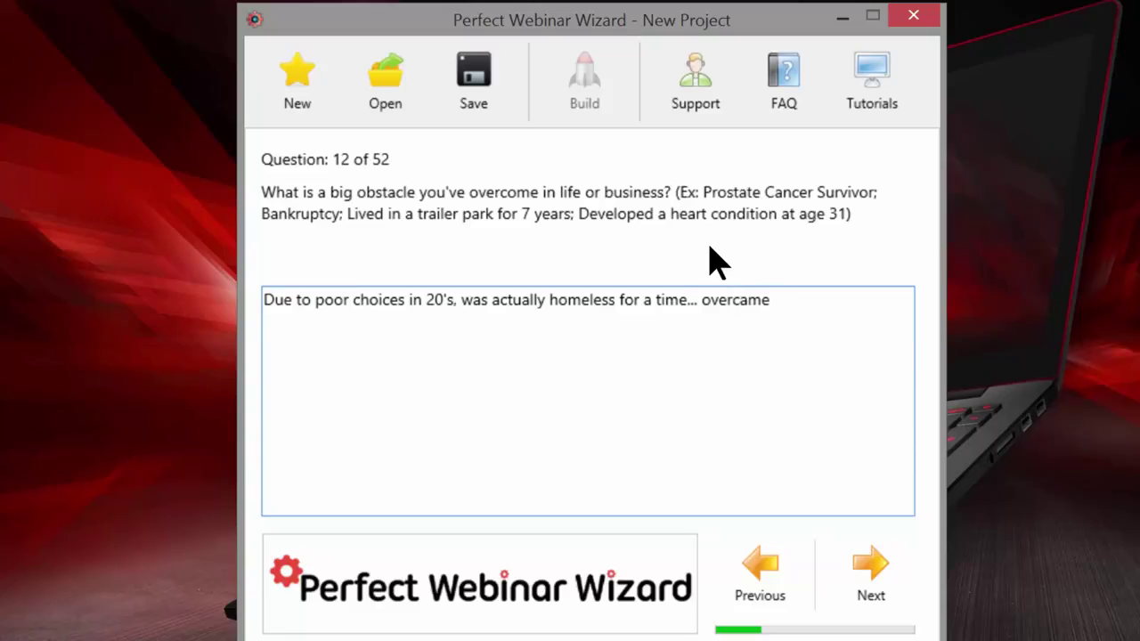
key("BackSpace")
key("BackSpace")
key("BackSpace")
key("BackSpace")
key("BackSpace")
key("BackSpace")
key("BackSpace")
key("BackSpace")
Complete the obstacle answer with "but turned that into my biggest success!" and advance to the target audience question
type("but turned that into my bibg")
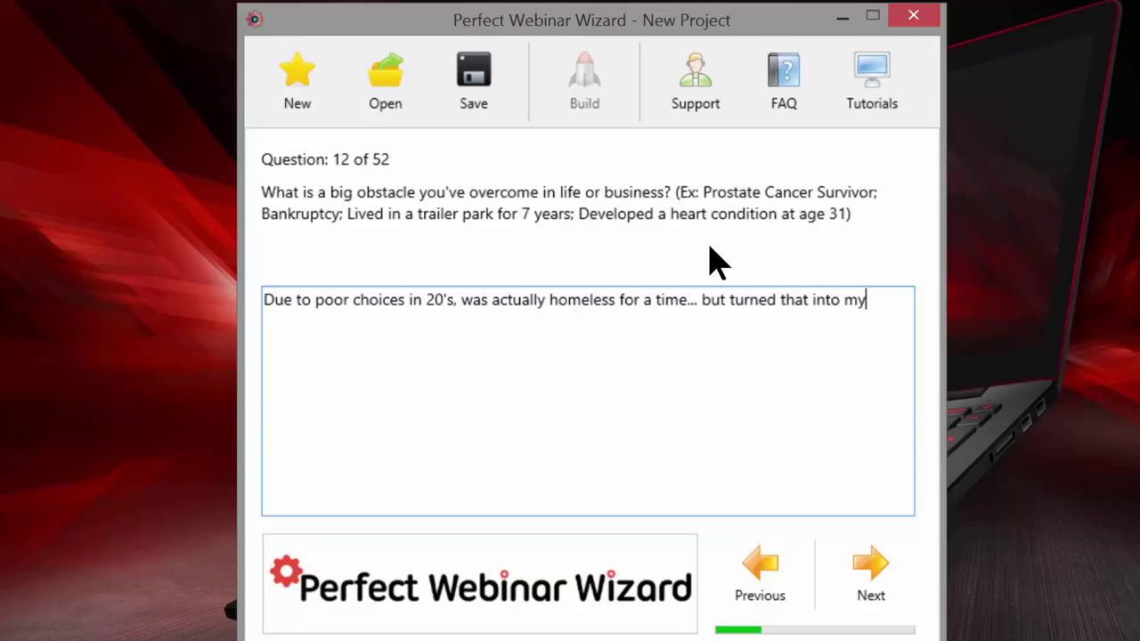
key("BackSpace")
key("BackSpace")
type("ggest success!")
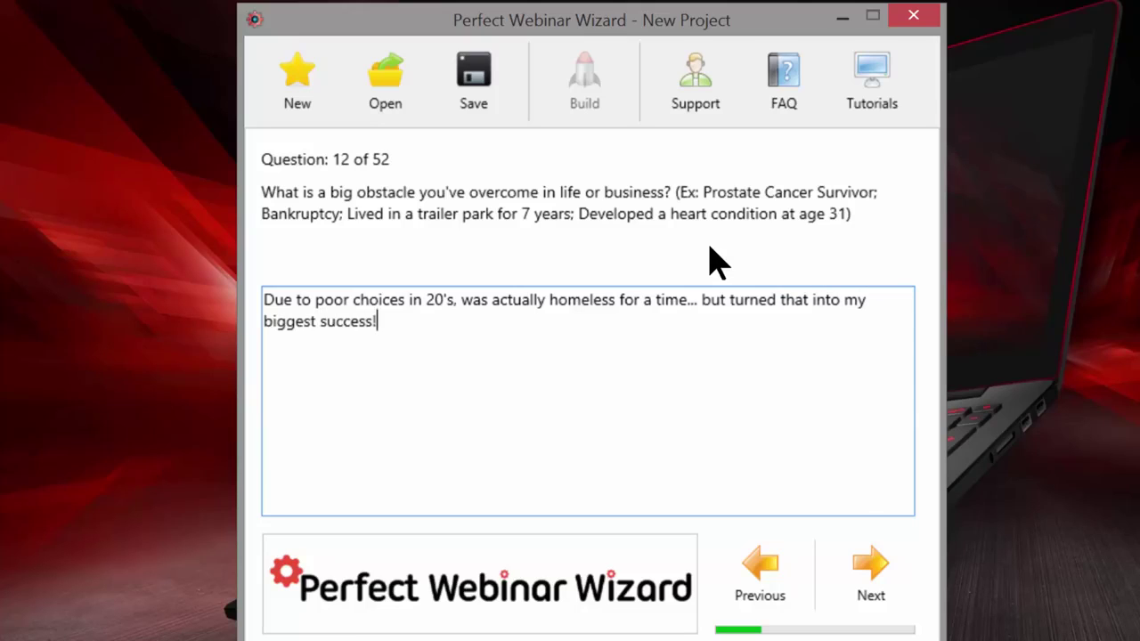
left_click(848, 559)
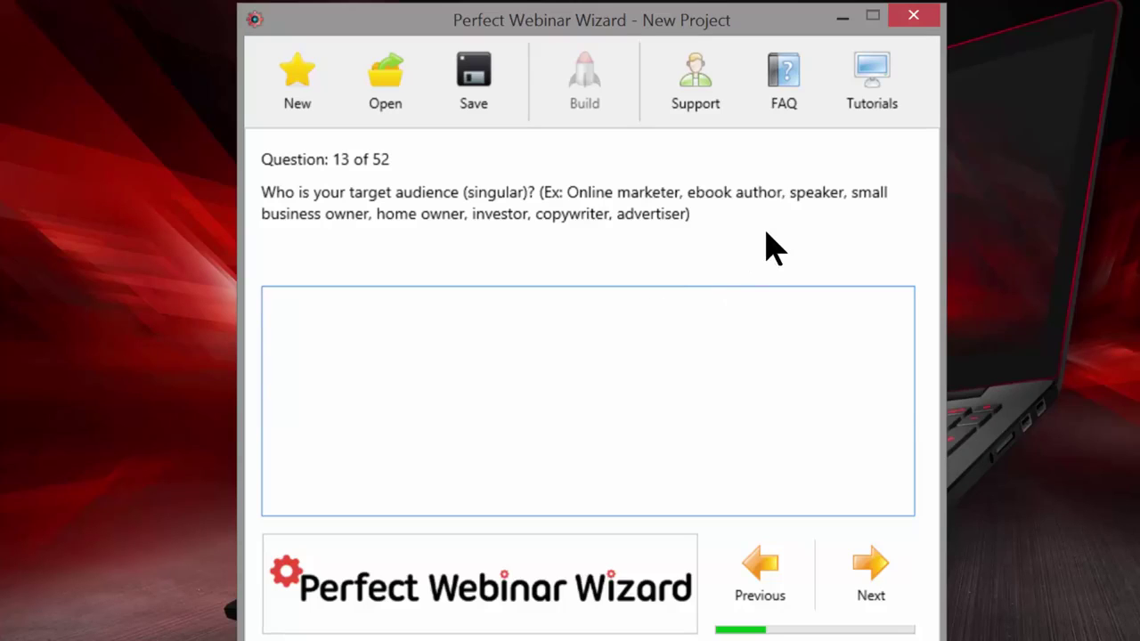
Answer the target audience question with "author (or experts who want to be)"
type("author")
type("(or sp")
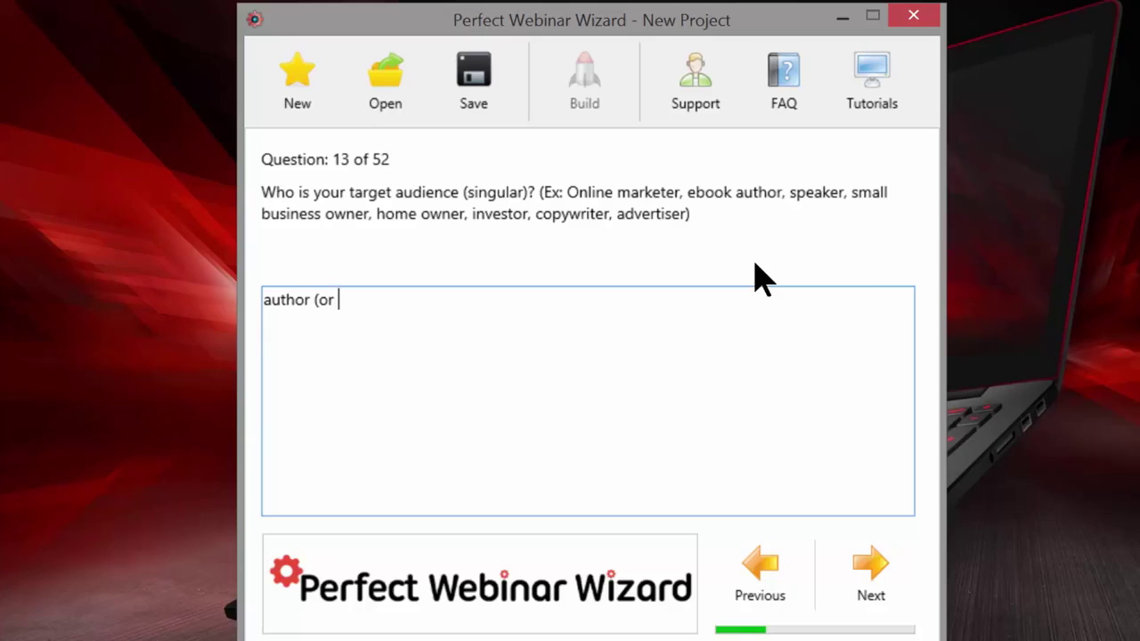
key("BackSpace")
key("BackSpace")
type("experts who want o")
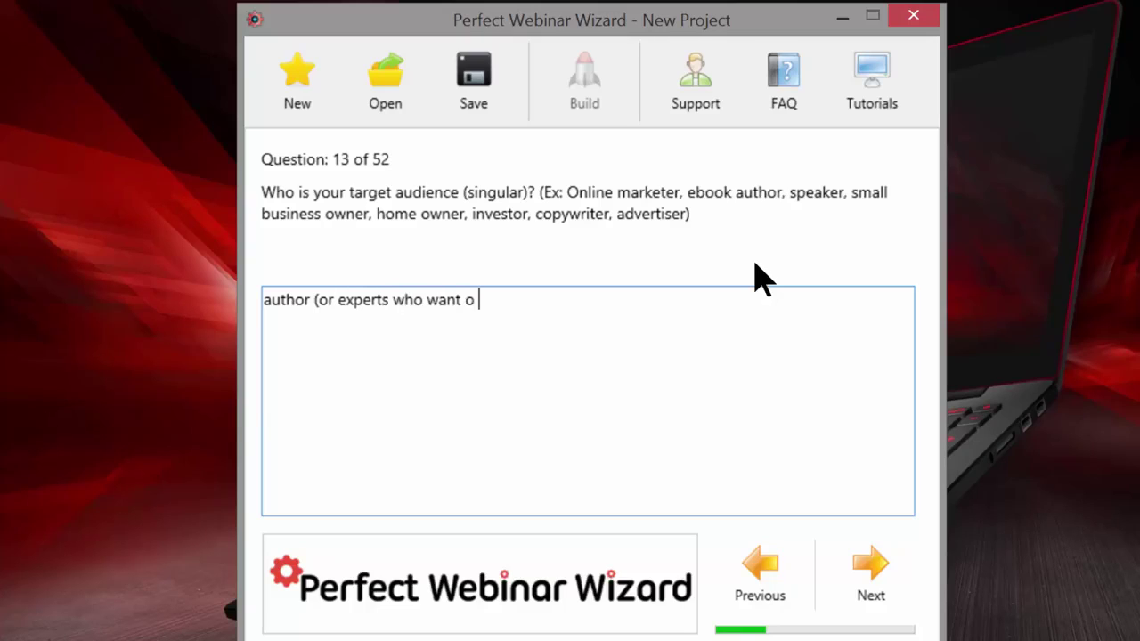
key("BackSpace")
type("t to be)")
Reword the target audience answer in the singular as "author (or an expert who wants to be)" and advance
left_click(394, 299)
key("BackSpace")
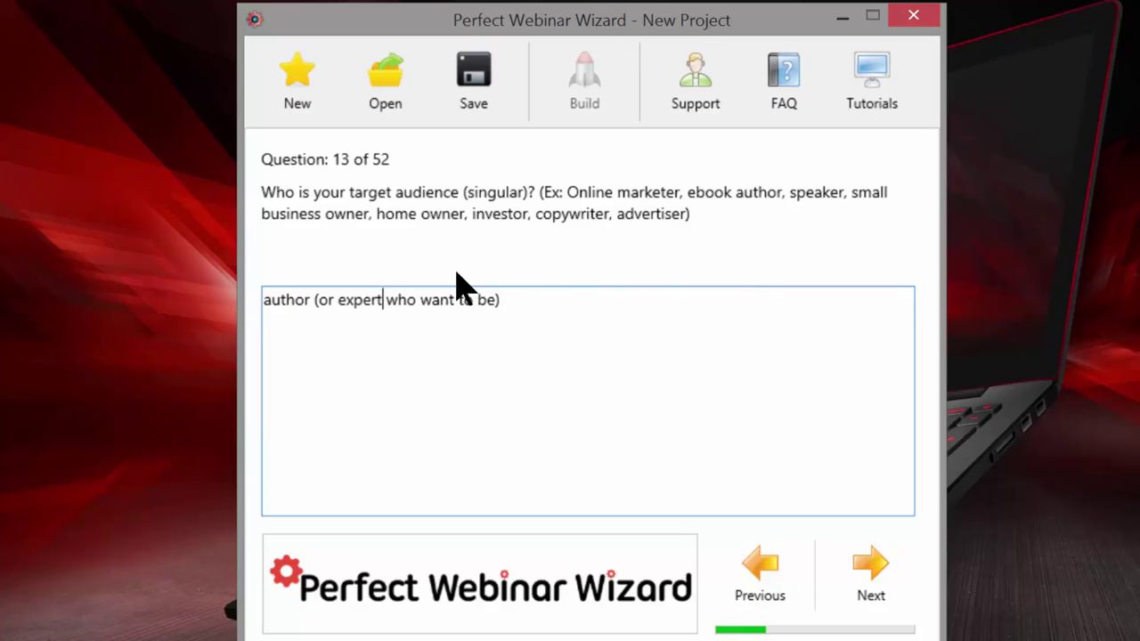
left_click(338, 301)
type("a")
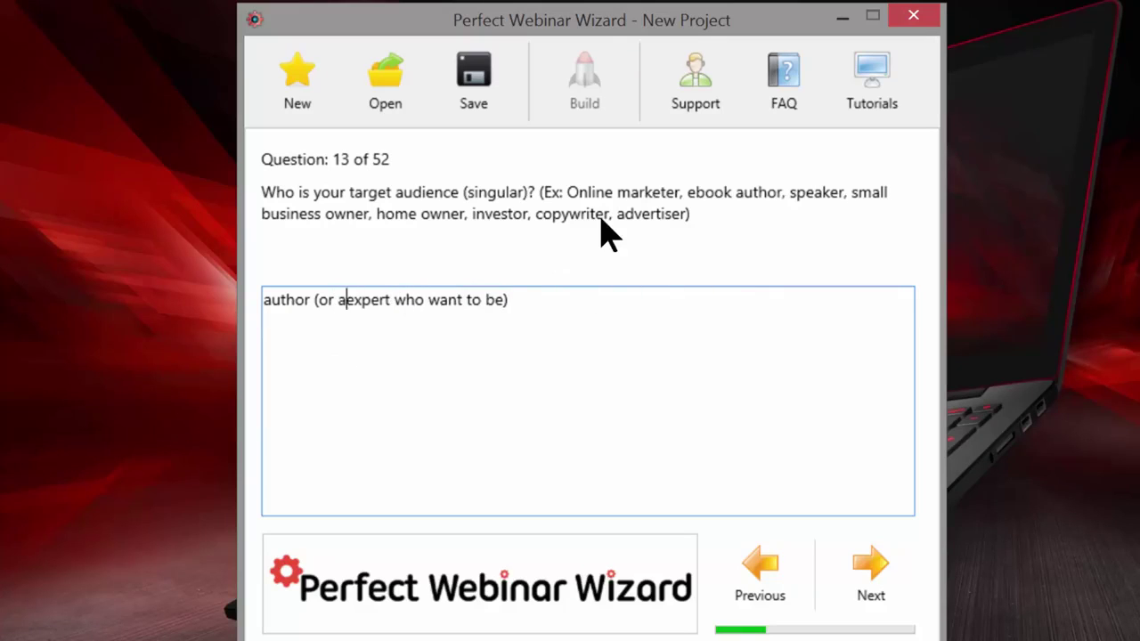
type("n")
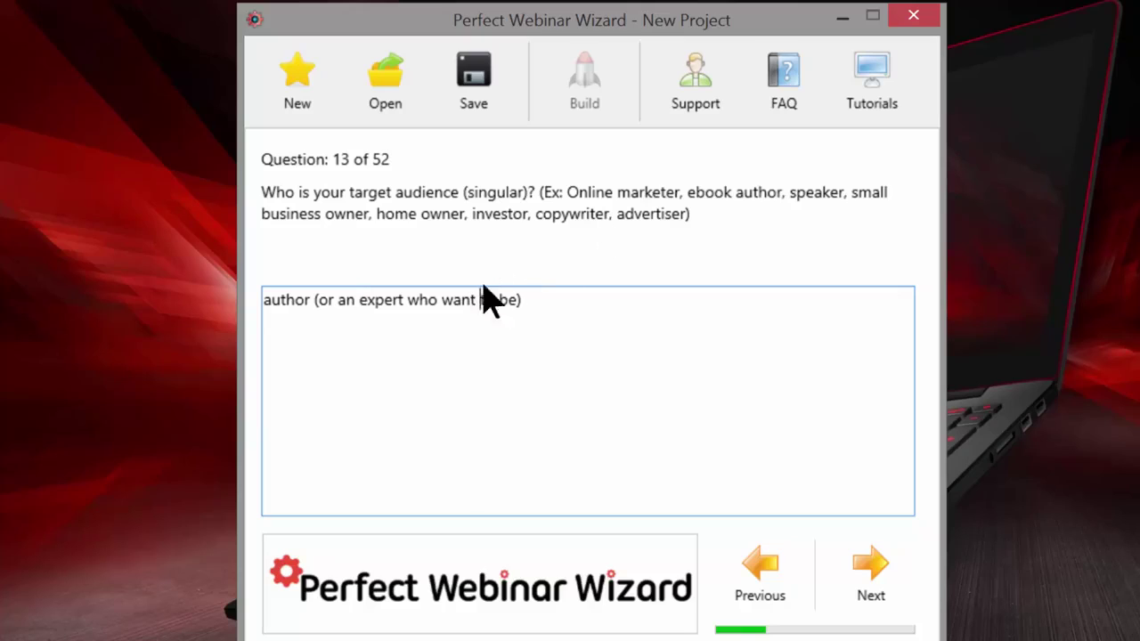
type("s")
left_click_drag(543, 305, 252, 294)
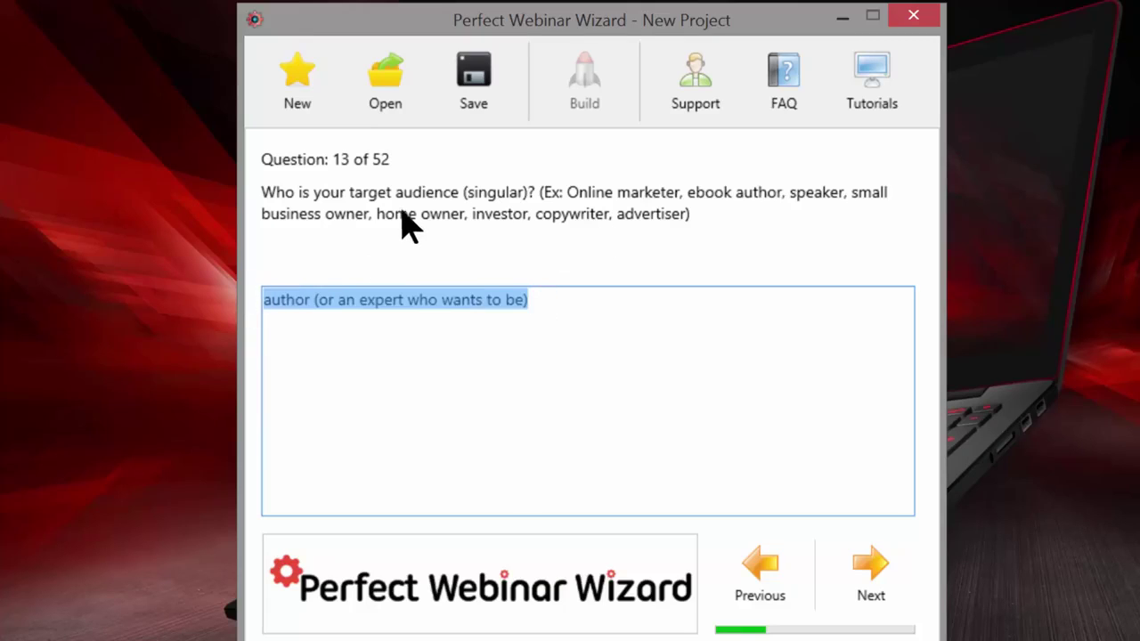
left_click(872, 575)
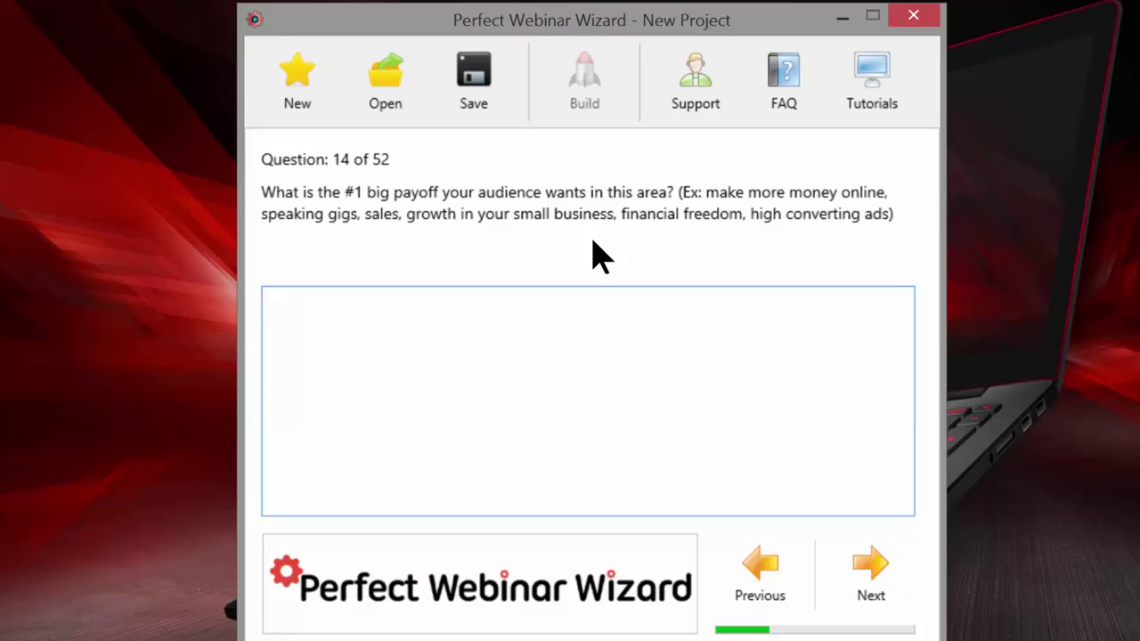
Answer the #1 big payoff question with "make more money" and advance to the #2 payoff question
type("make more mon")
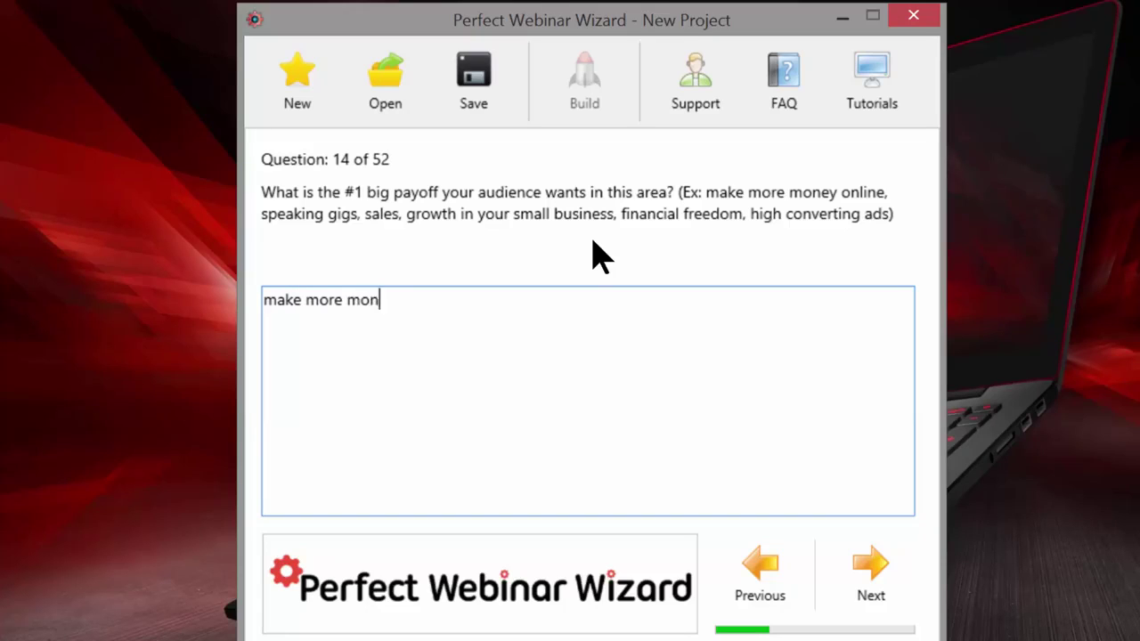
type("ey")
left_click(854, 588)
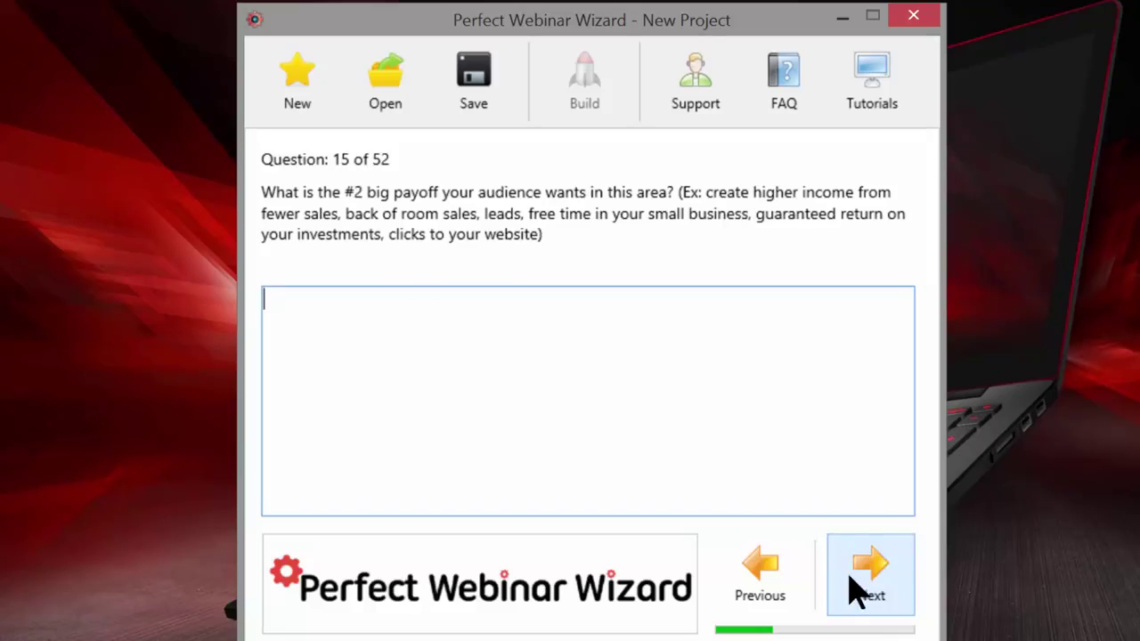
left_click(725, 570)
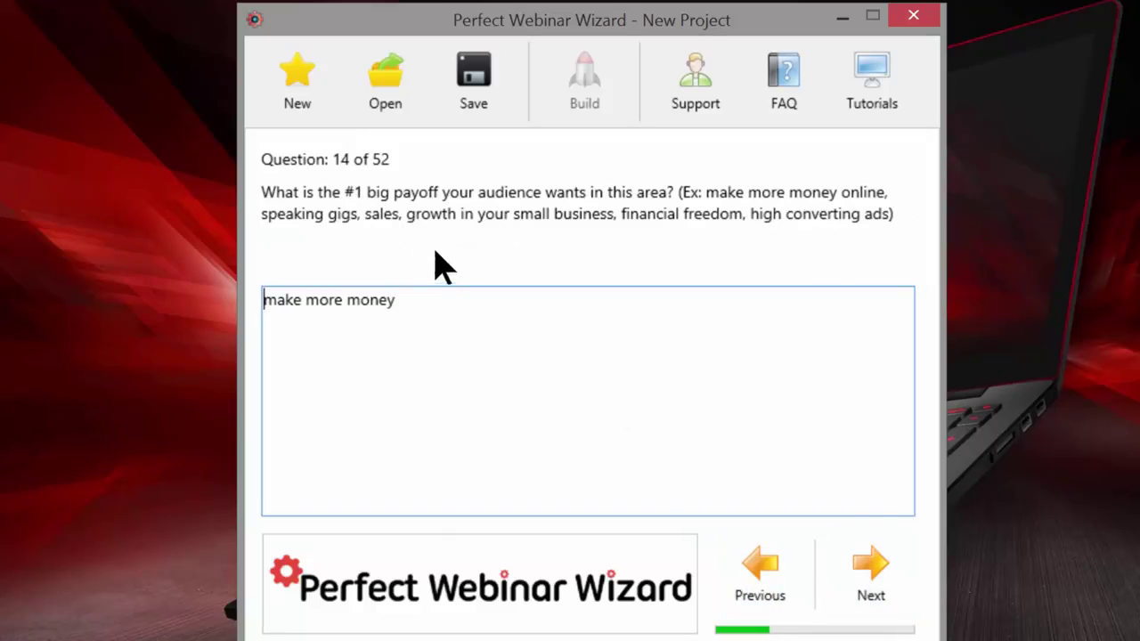
left_click(886, 545)
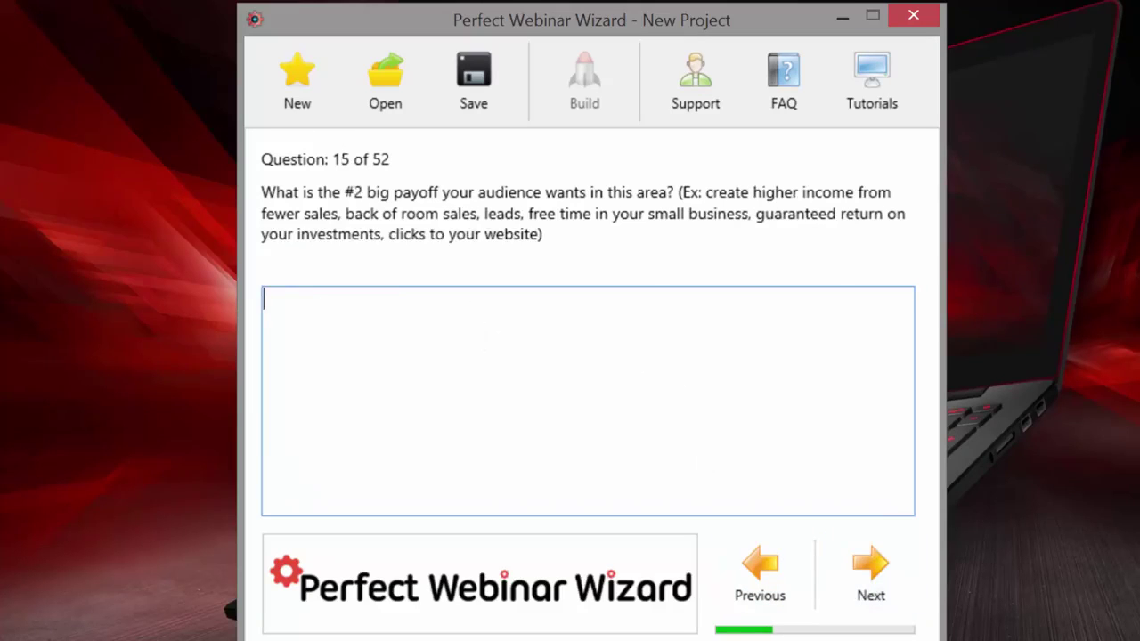
Answer the #2 big payoff question with "sell more books" and advance to the #1 pain question
type("sell more boo")
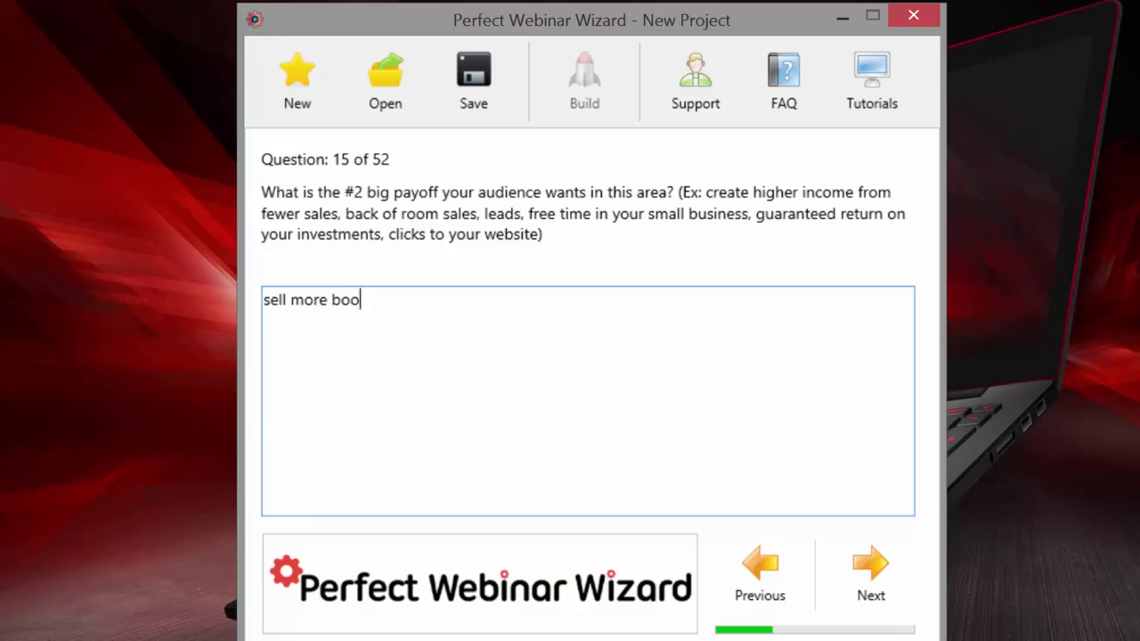
type("ks")
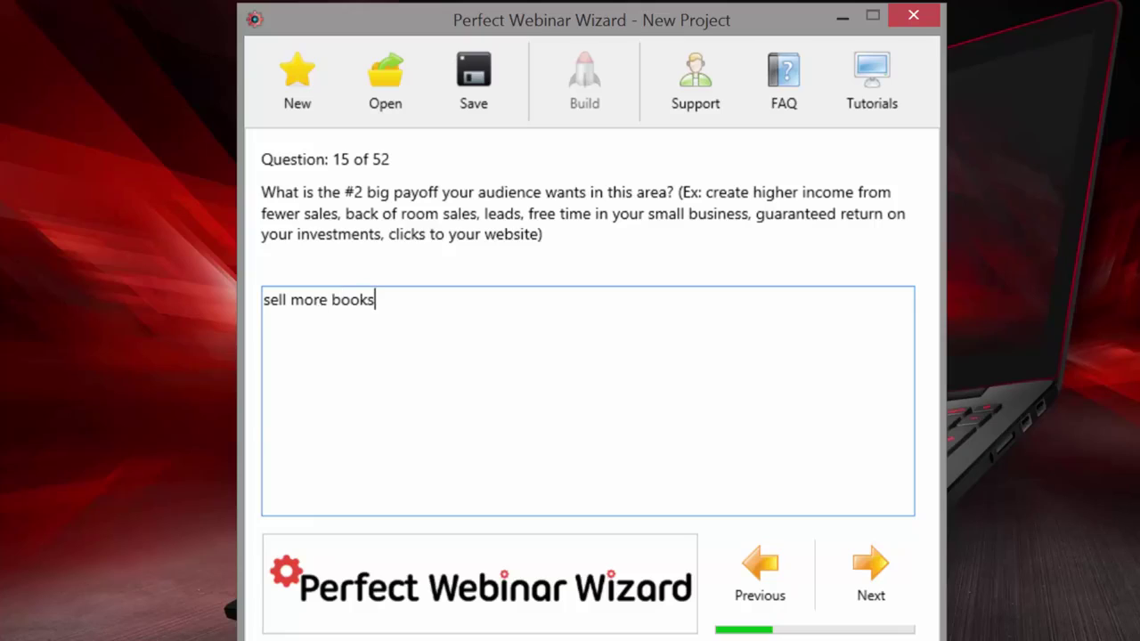
left_click(859, 584)
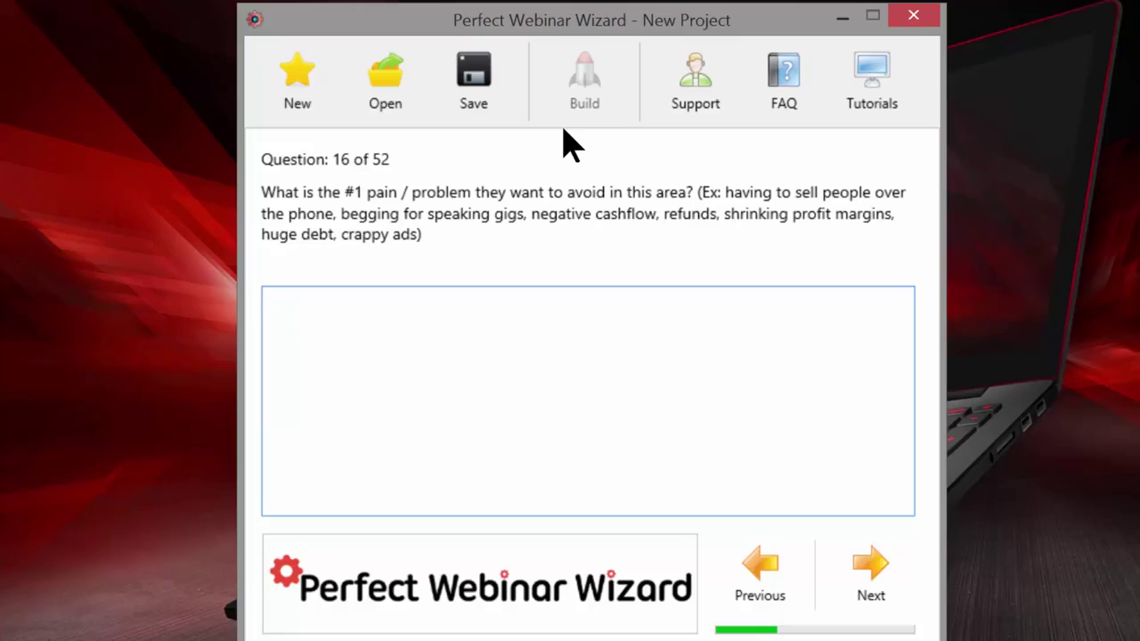
Answer the #1 pain / problem question with "missing lots of sales opportunities" and advance
type("missing lots of sal")
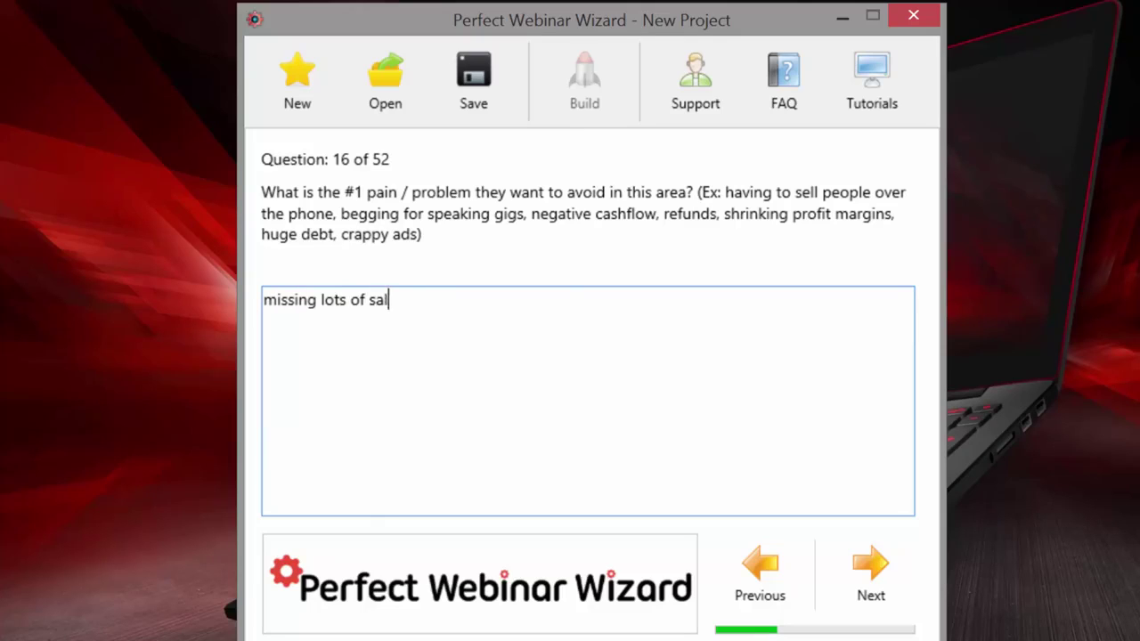
type("es opportunities")
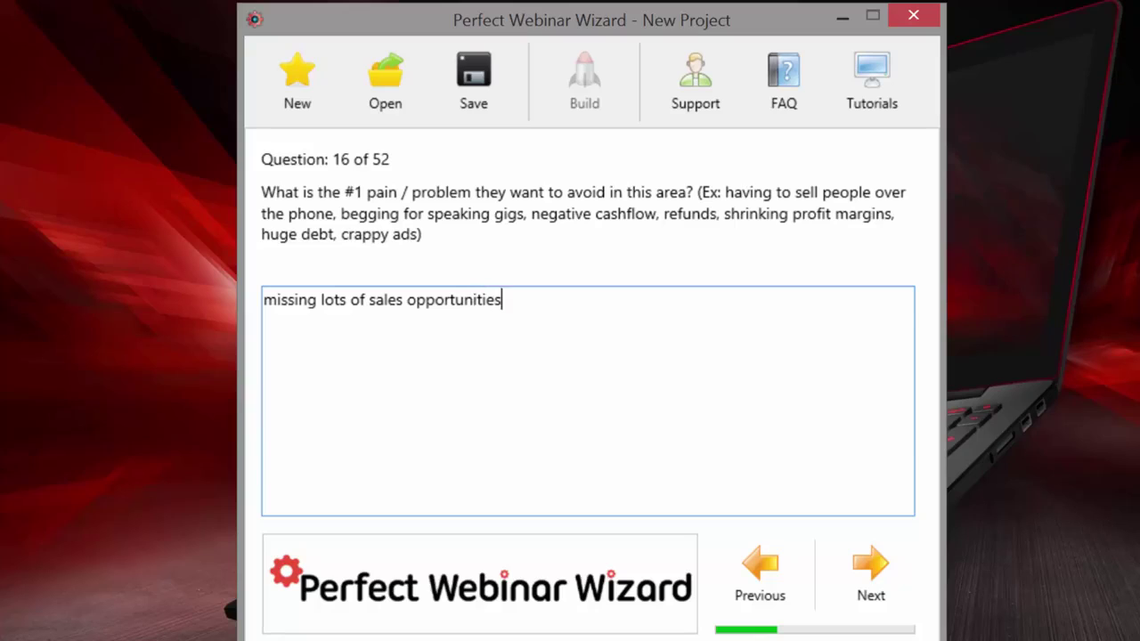
left_click(877, 577)
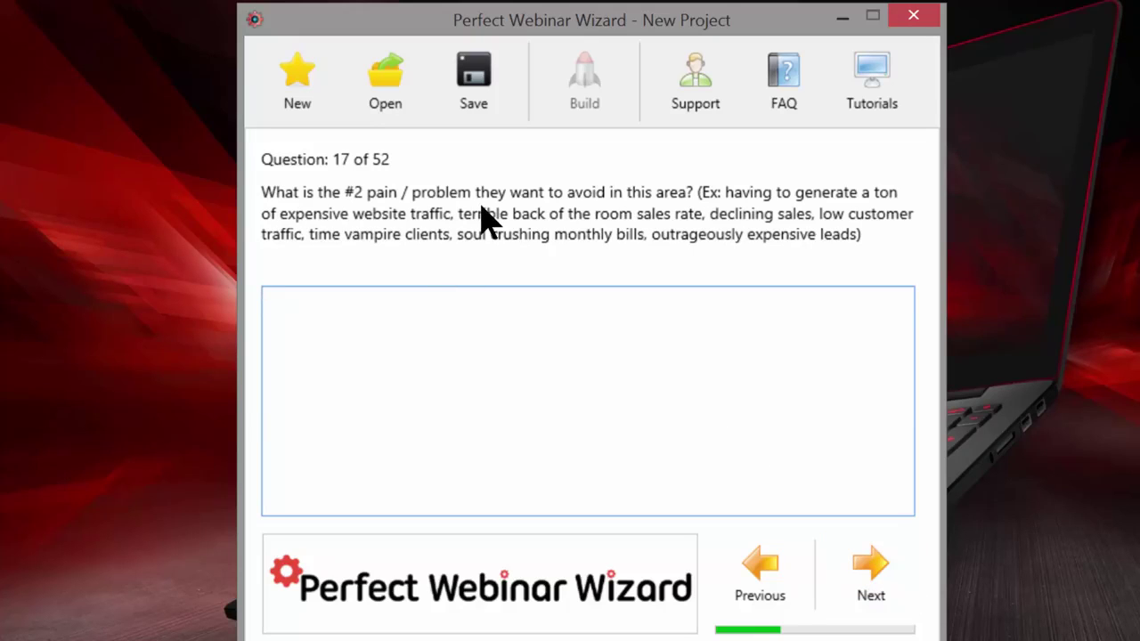
Answer the #2 pain / problem question with "competing with all the other experts in your field" and advance
type("competet")
key("BackSpace")
key("BackSpace")
type("ing with all")
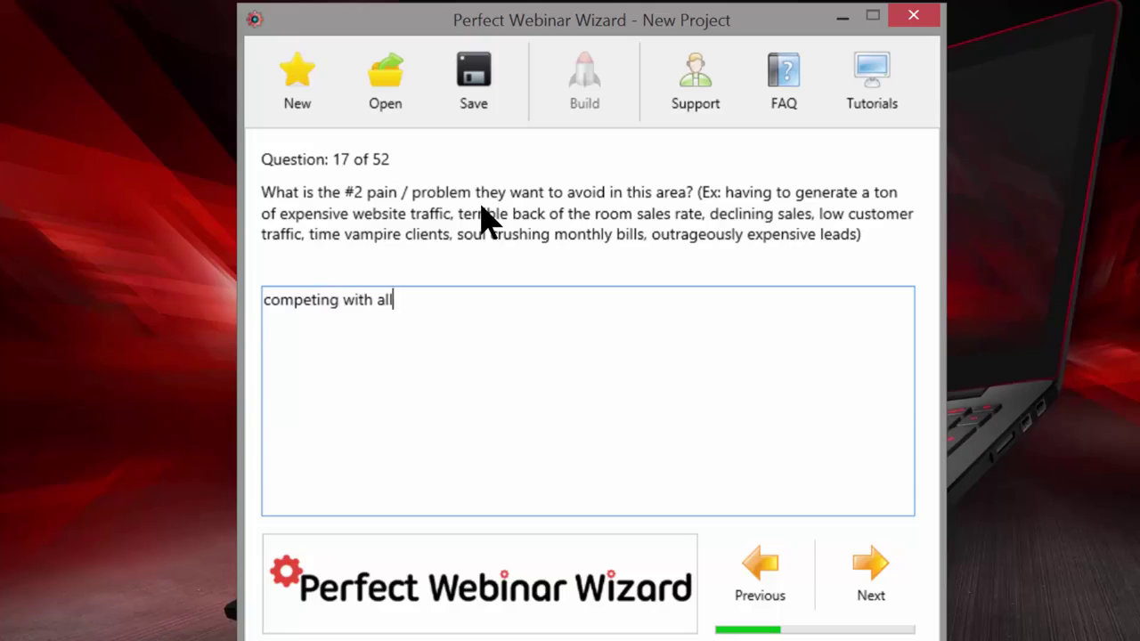
type(" the other experts in te")
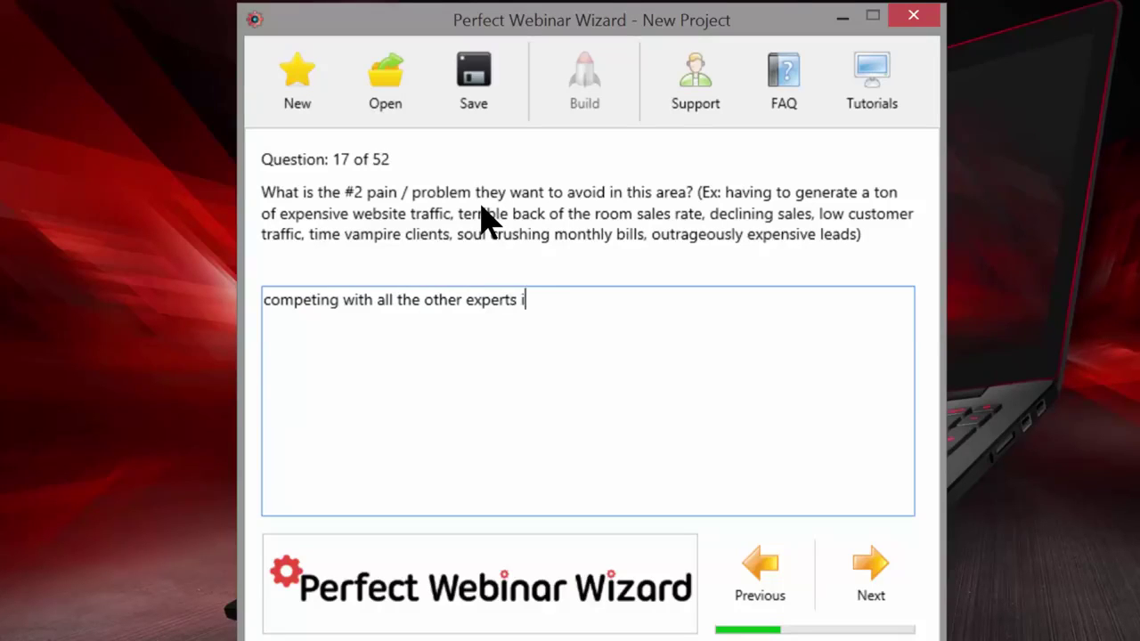
key("BackSpace")
key("BackSpace")
type("your field")
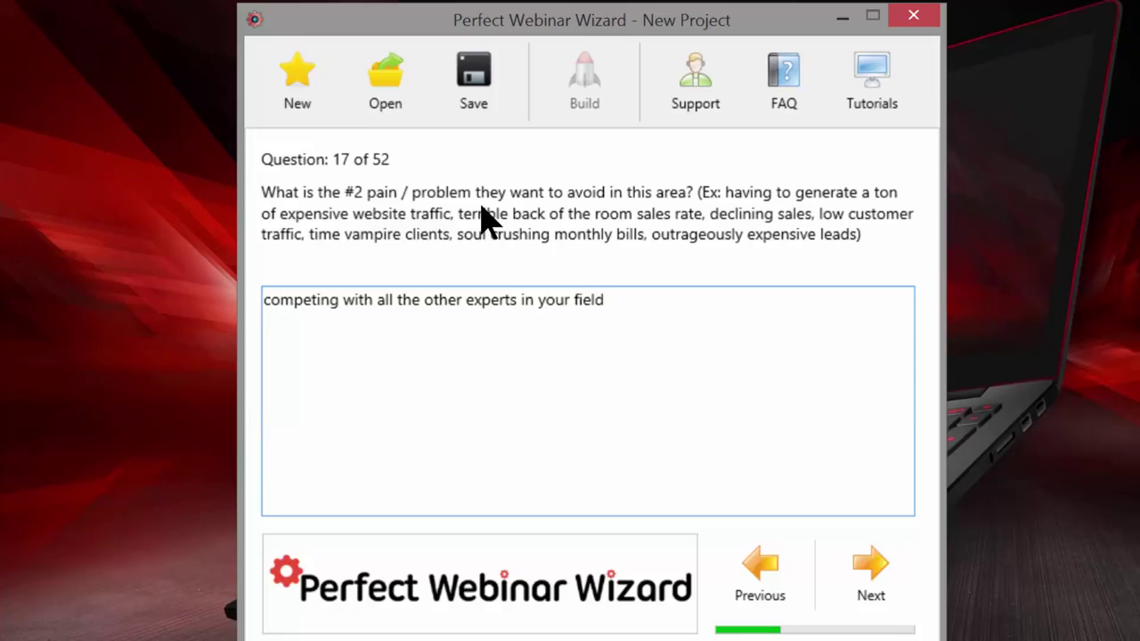
left_click(868, 570)
Answer the One BIG Thing question with "How to use a really cool social media hack to sell more books than you ever thought possible" and advance
left_click(422, 318)
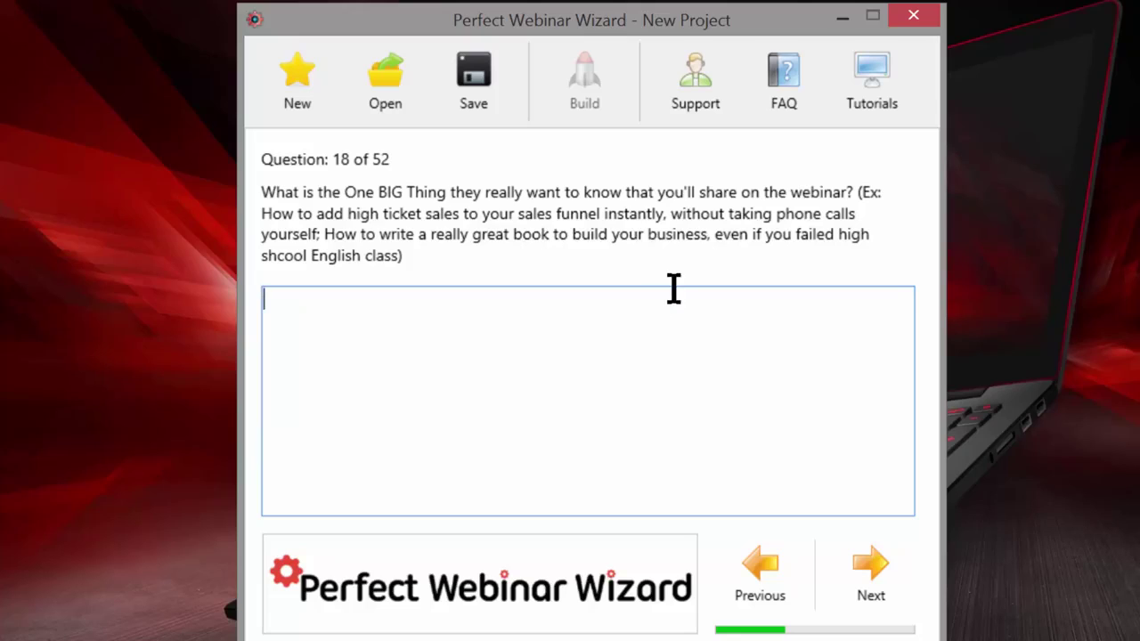
type("How to use")
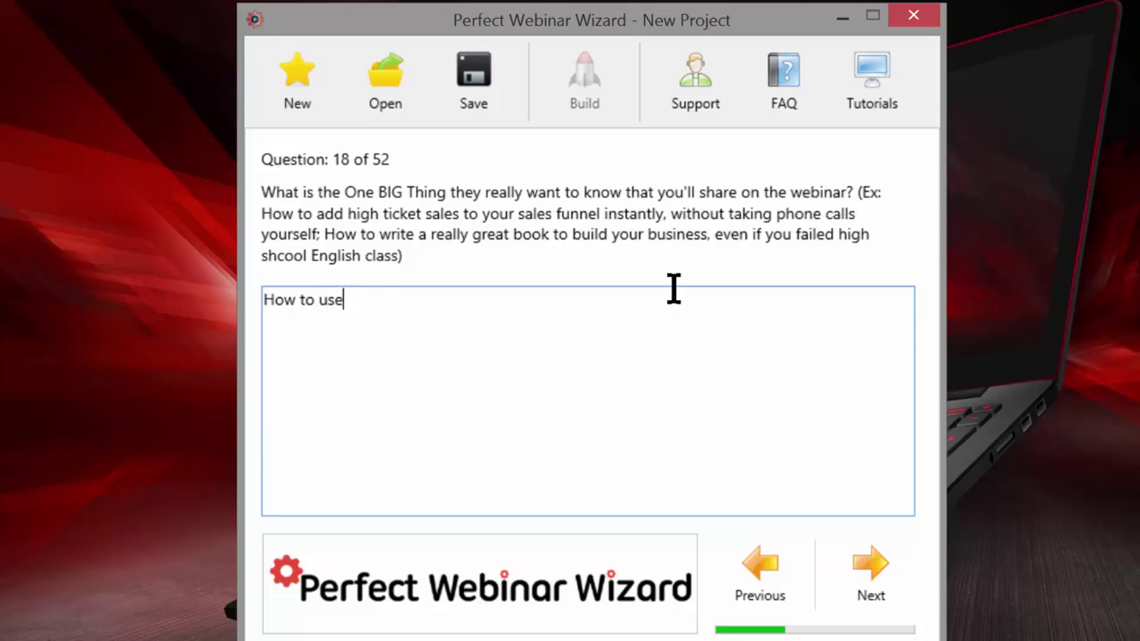
type(" a really cool soci")
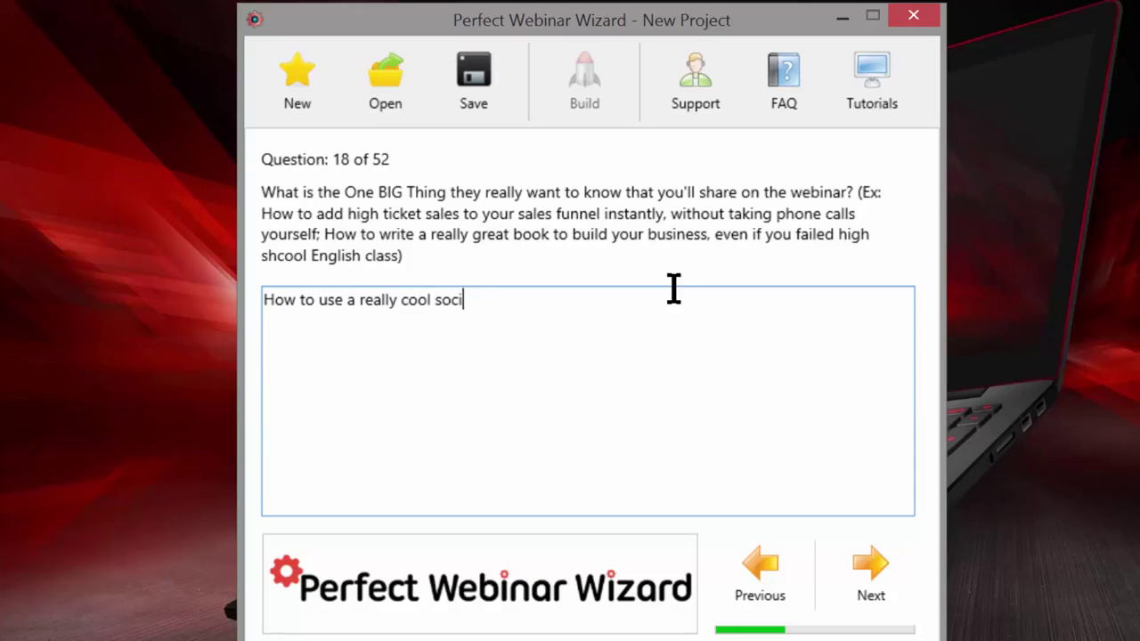
type("al media hac")
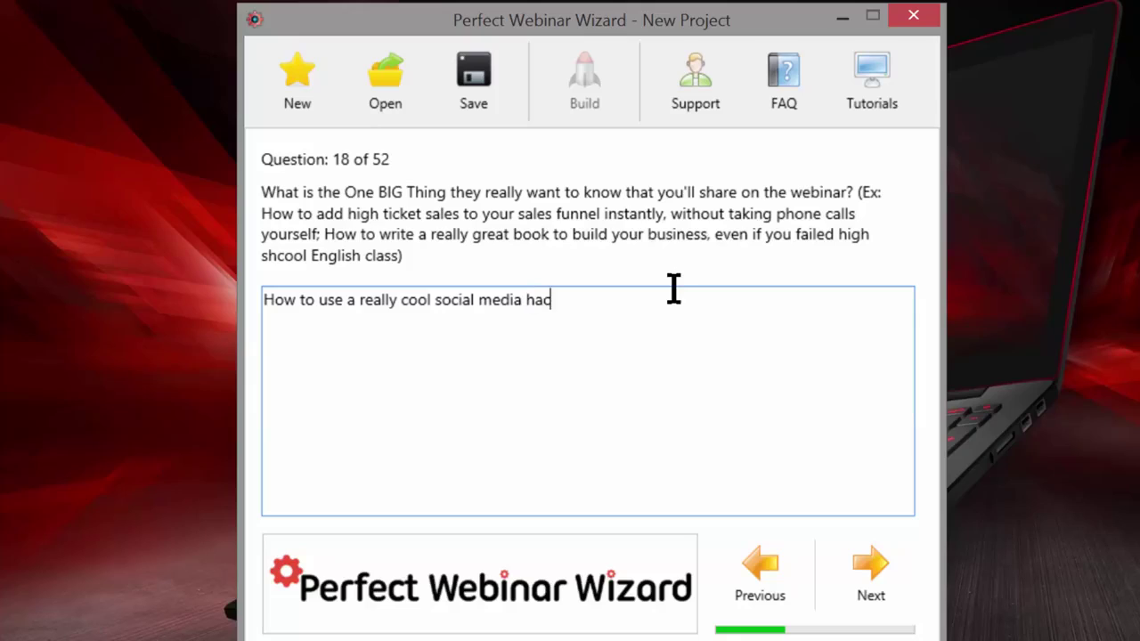
type("k to sell m")
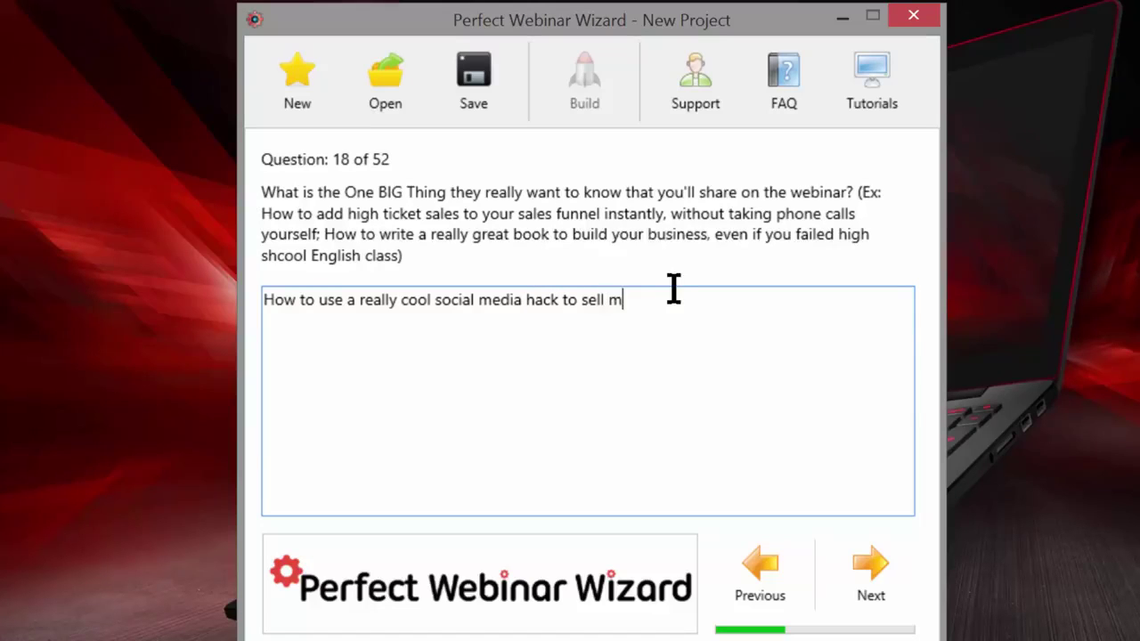
type("ore books than you ever tho")
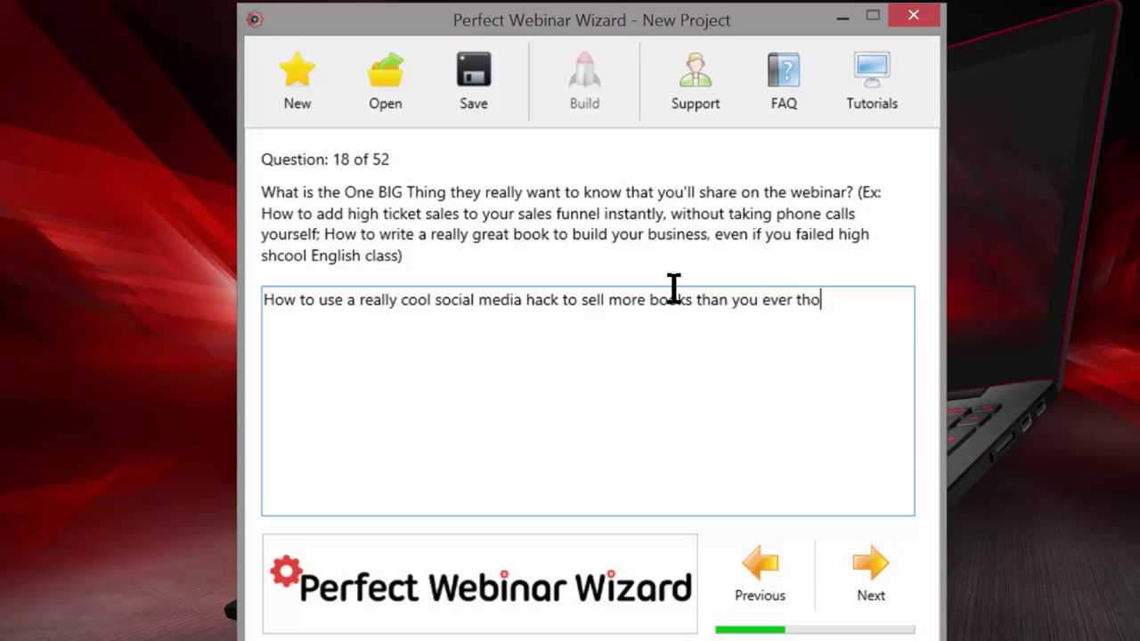
type("ught possible")
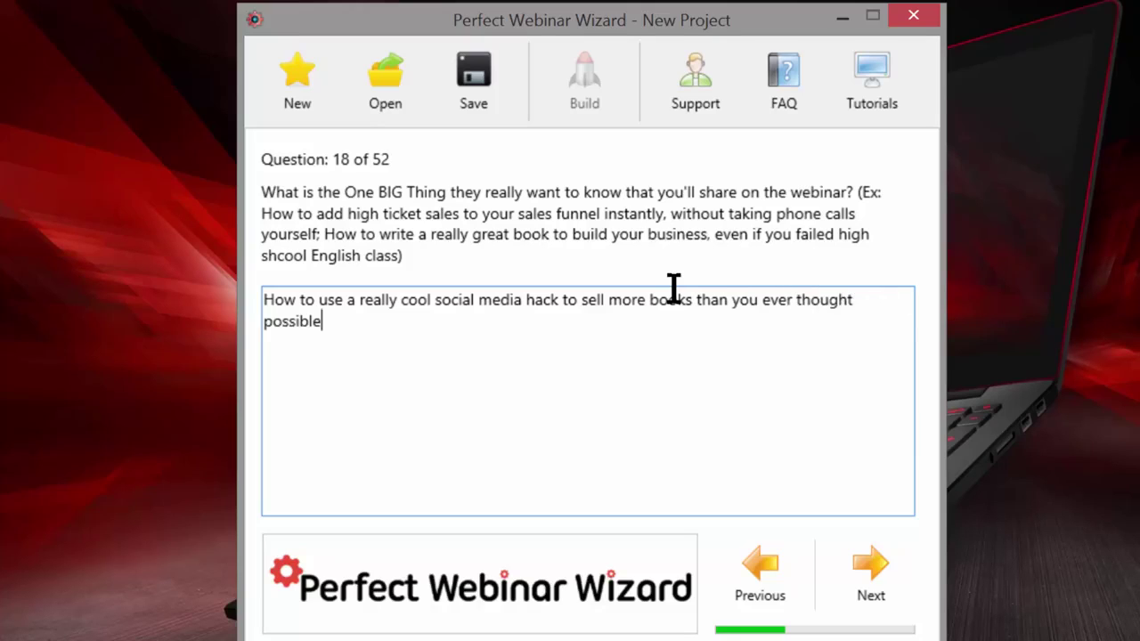
left_click(870, 570)
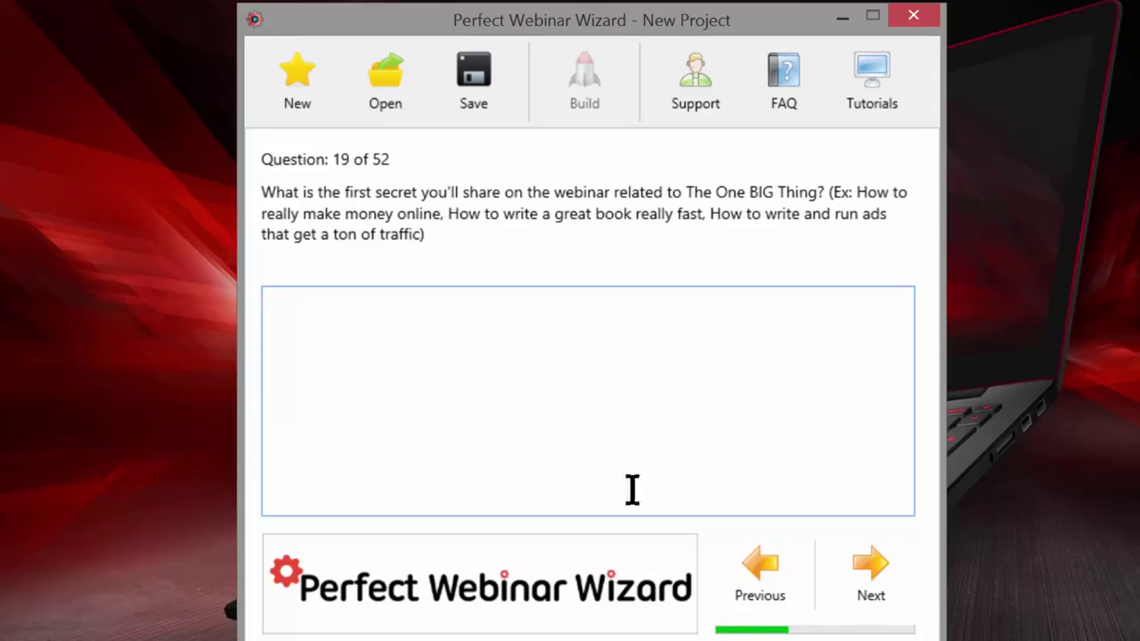
Go back to review the One BIG Thing answer against the first secret question, and return to the first secret question
left_click(752, 601)
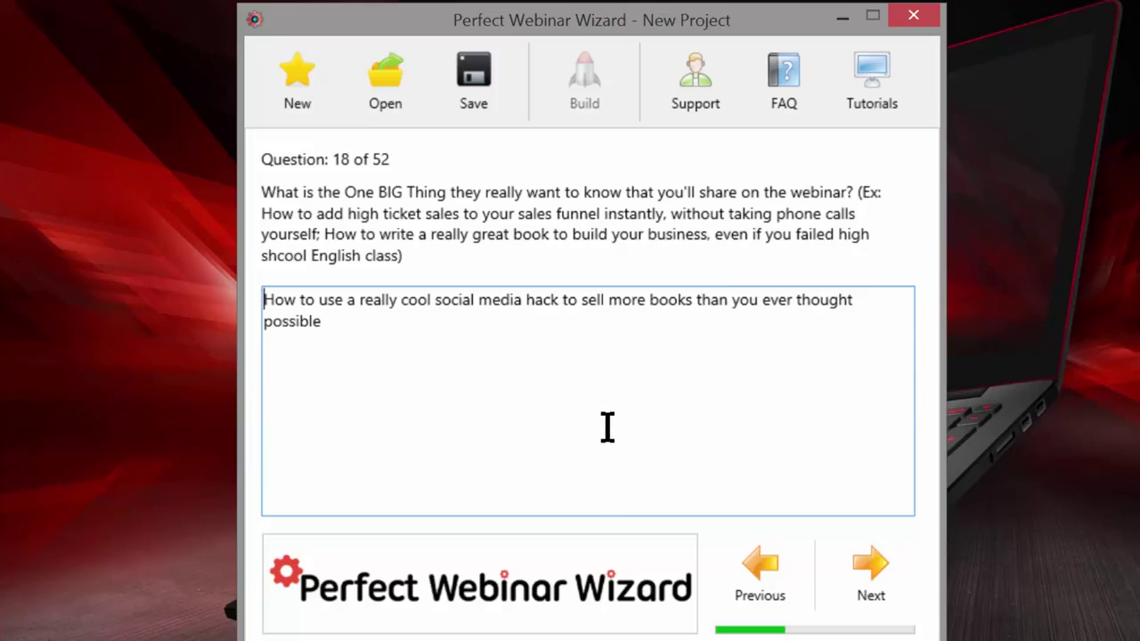
left_click(892, 569)
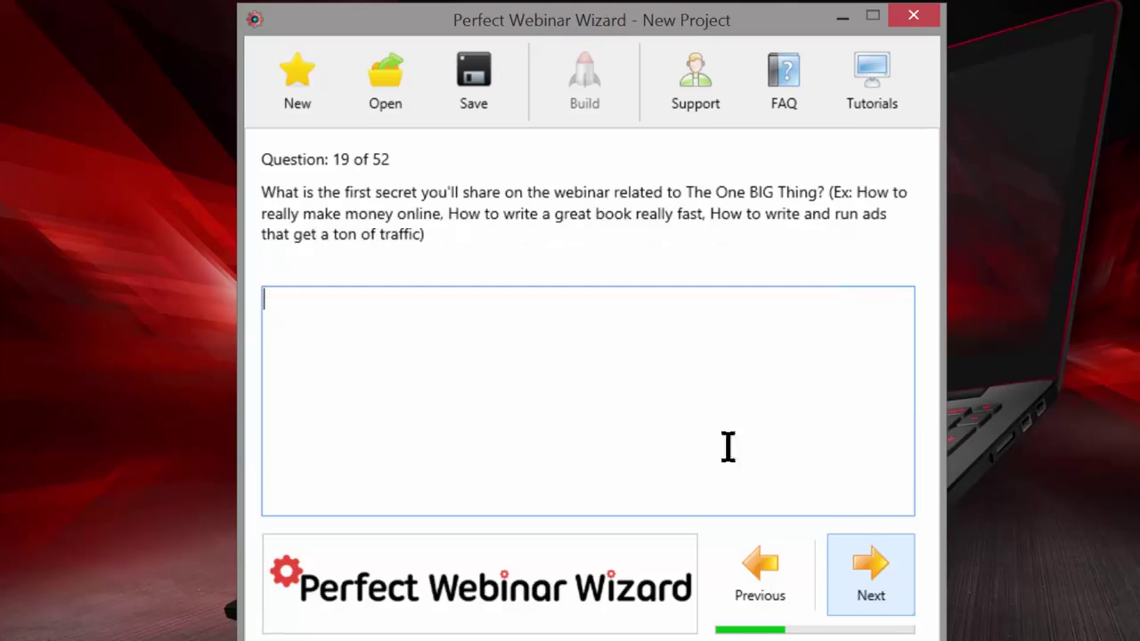
left_click(744, 563)
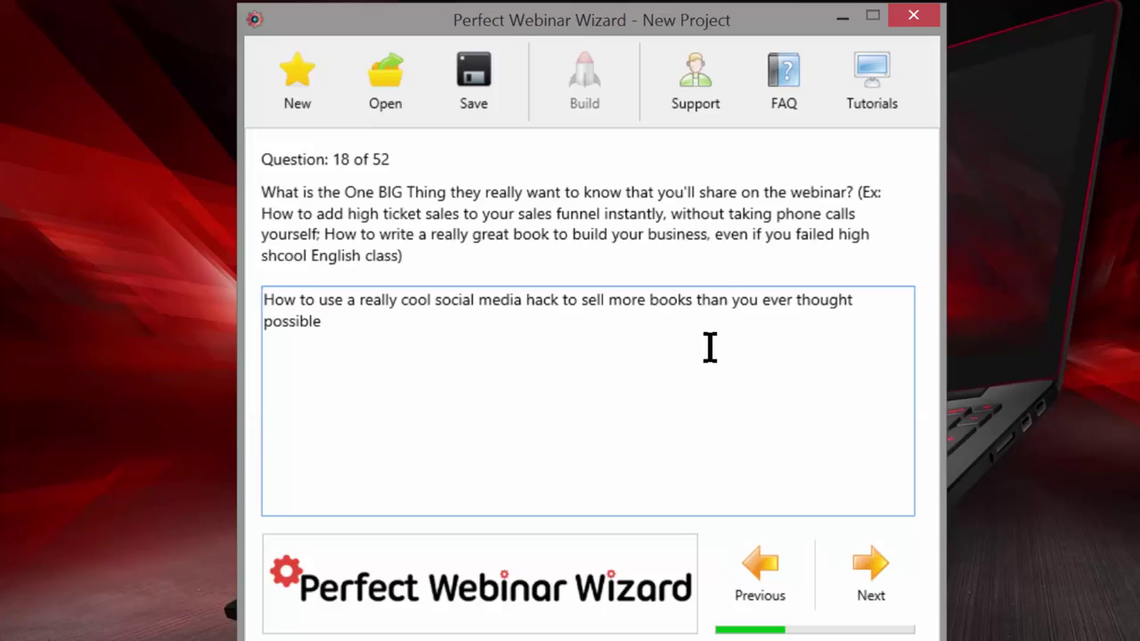
left_click(870, 591)
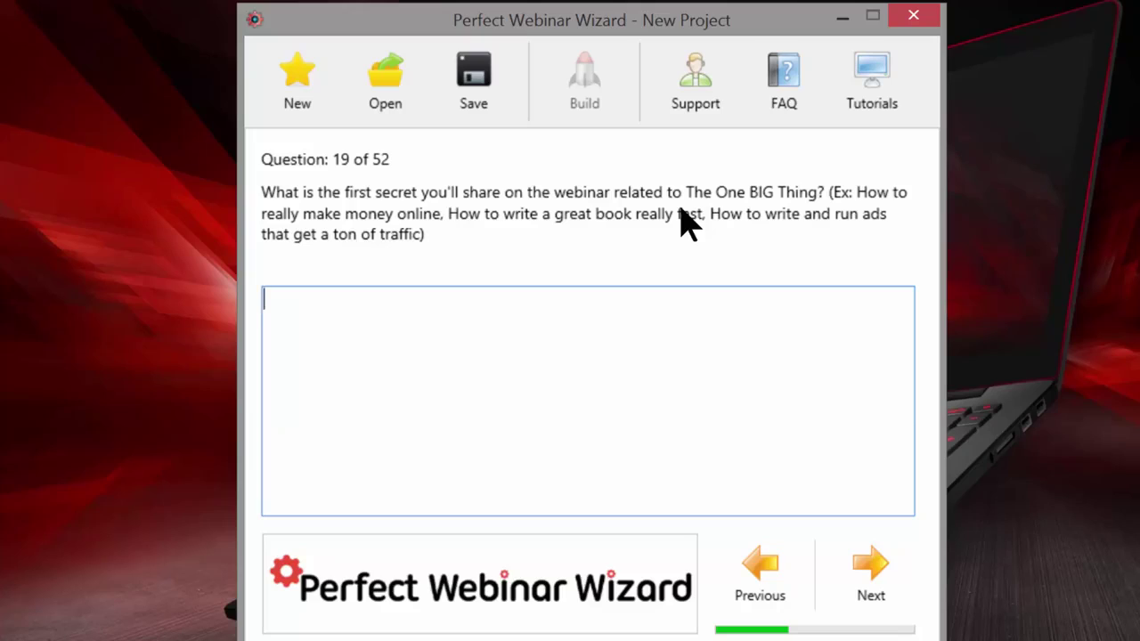
Answer the first secret question with "How to figure out the best social media platform to help you sell your book" and advance
type("How to figure out")
key("BackSpace")
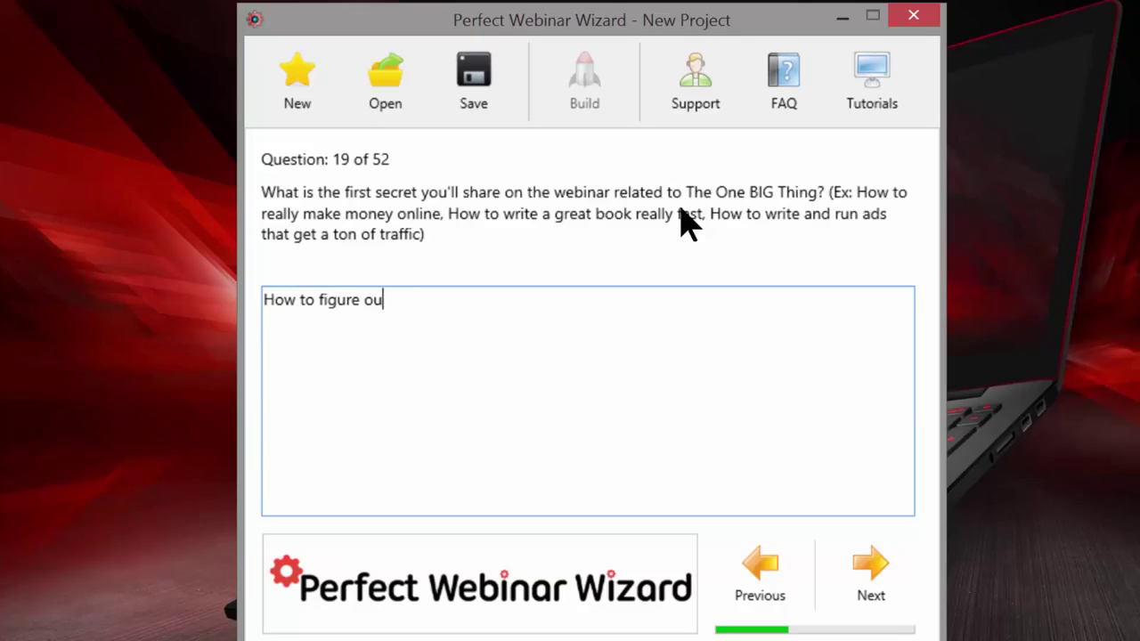
key("BackSpace")
key("BackSpace")
key("BackSpace")
key("BackSpace")
key("BackSpace")
key("BackSpace")
key("BackSpace")
key("BackSpace")
type("d")
key("BackSpace")
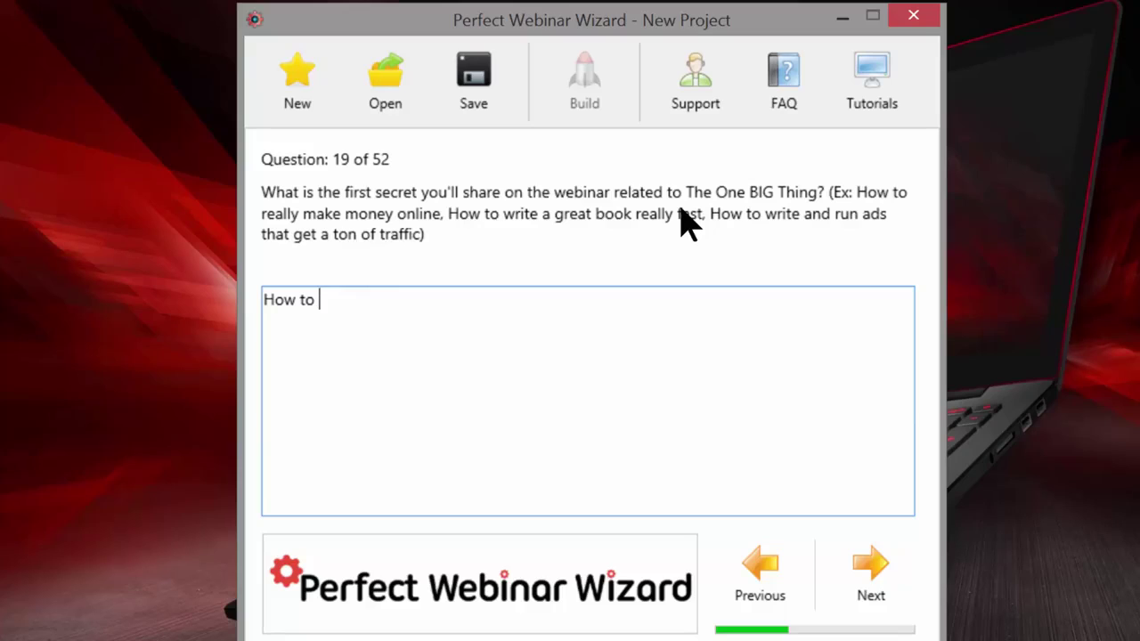
type("figure out the best ")
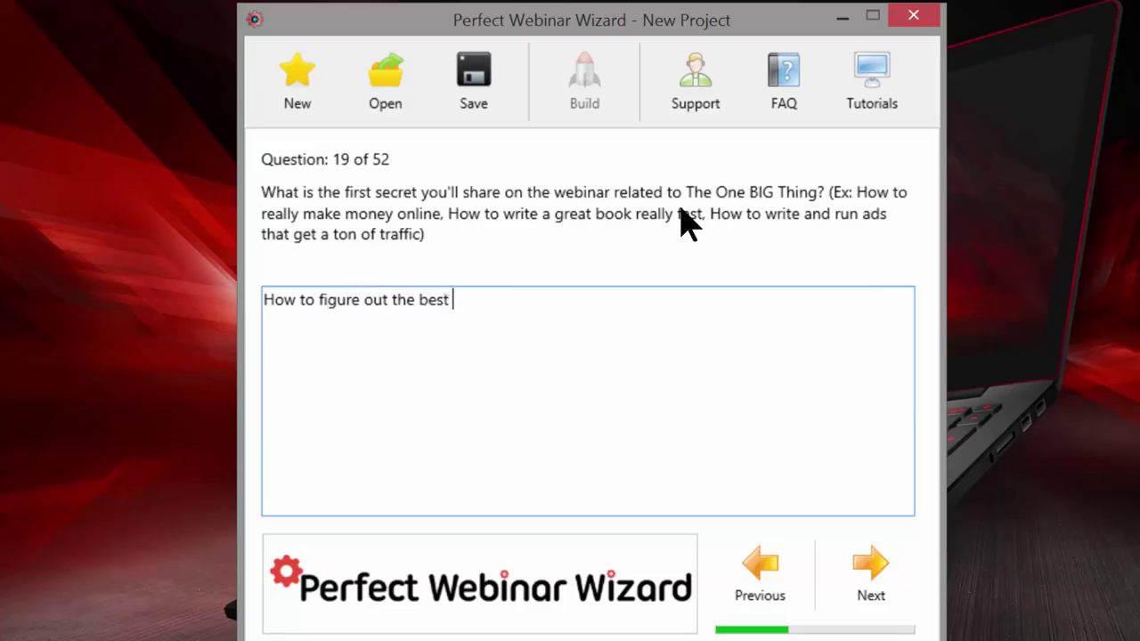
type("social me")
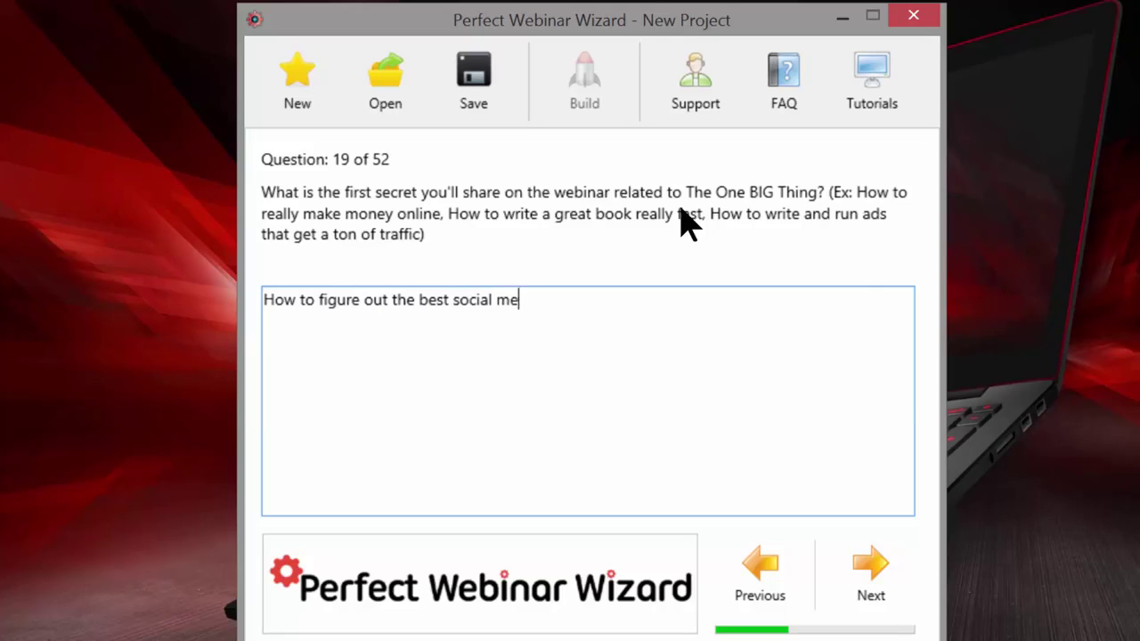
type("dia platform to help")
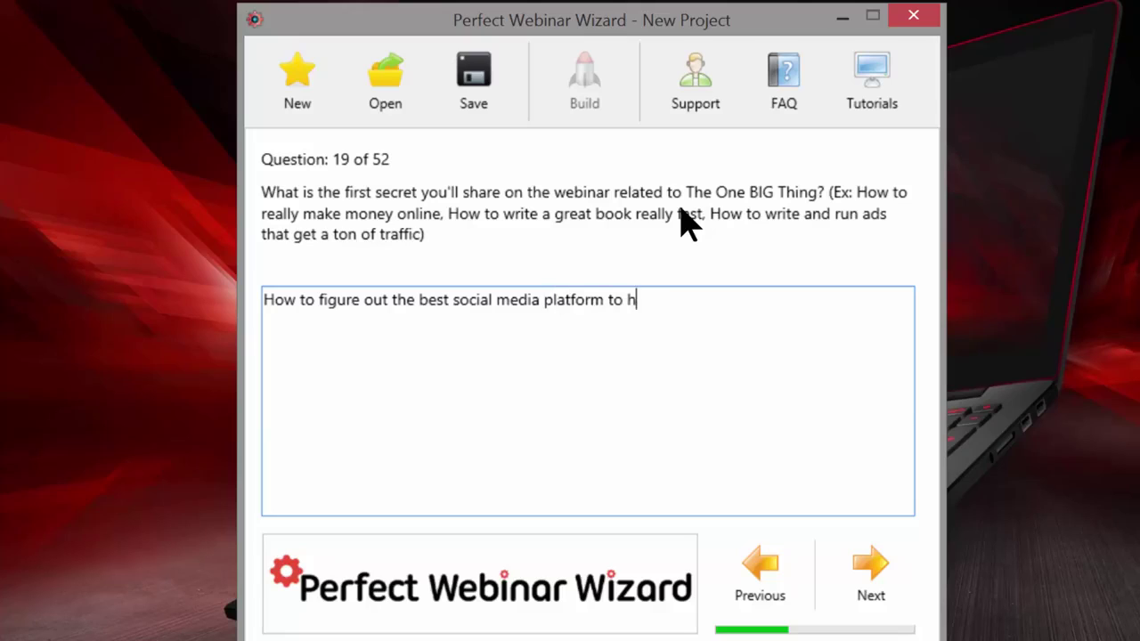
key("BackSpace")
type("lp you sell your book")
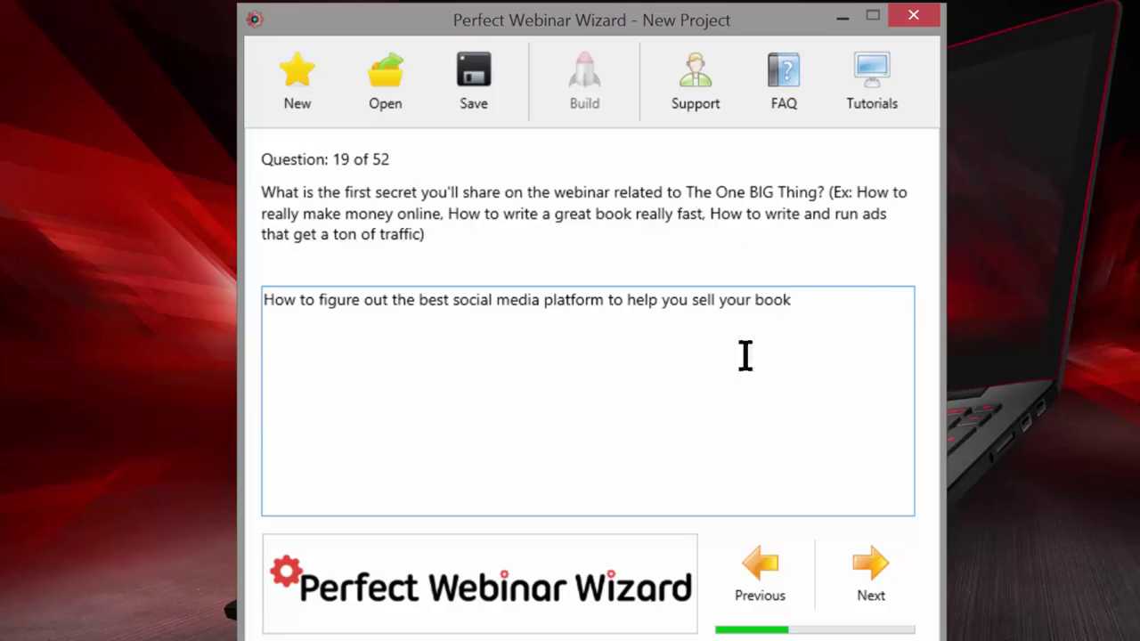
left_click(869, 570)
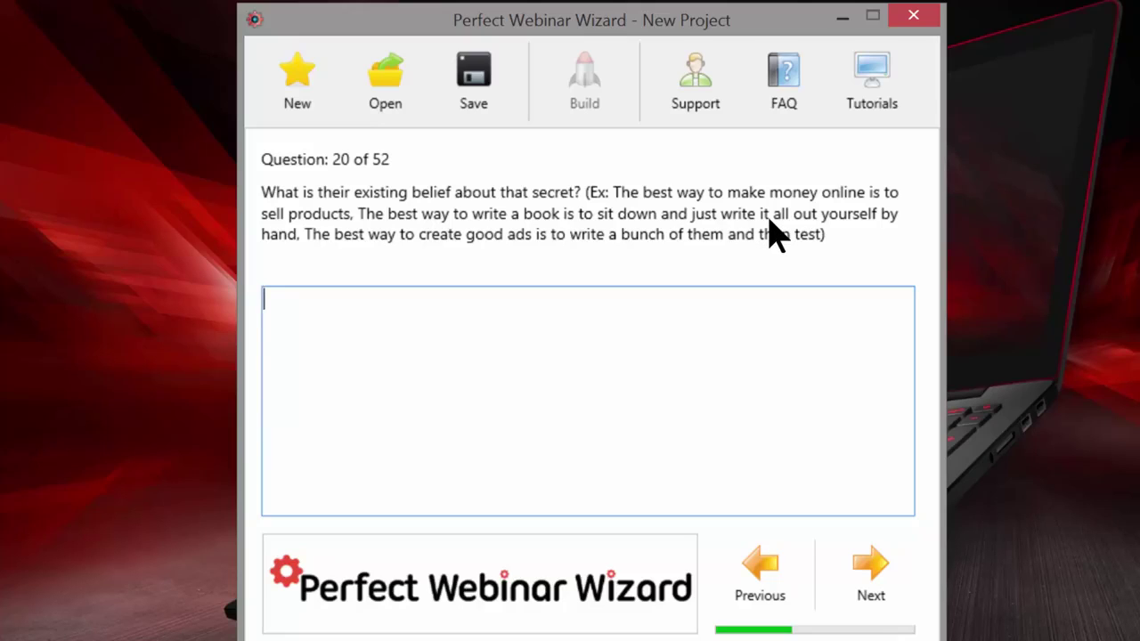
Answer the existing belief question with "You have to be on all social media platforms to sell your books" and advance
type("You have to be ")
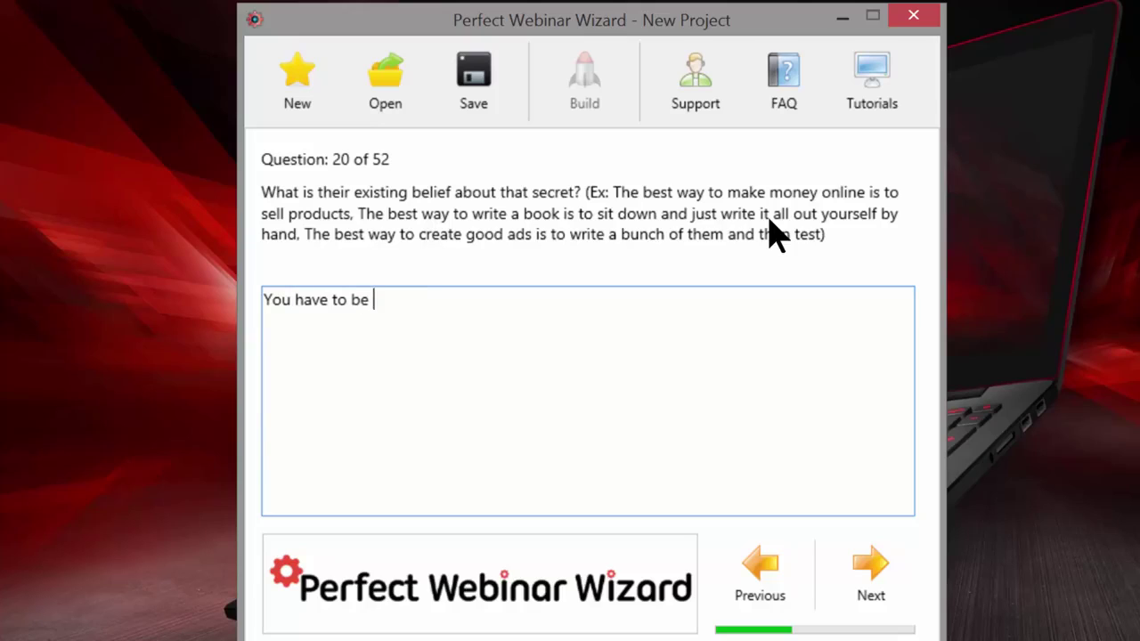
type("on all social me")
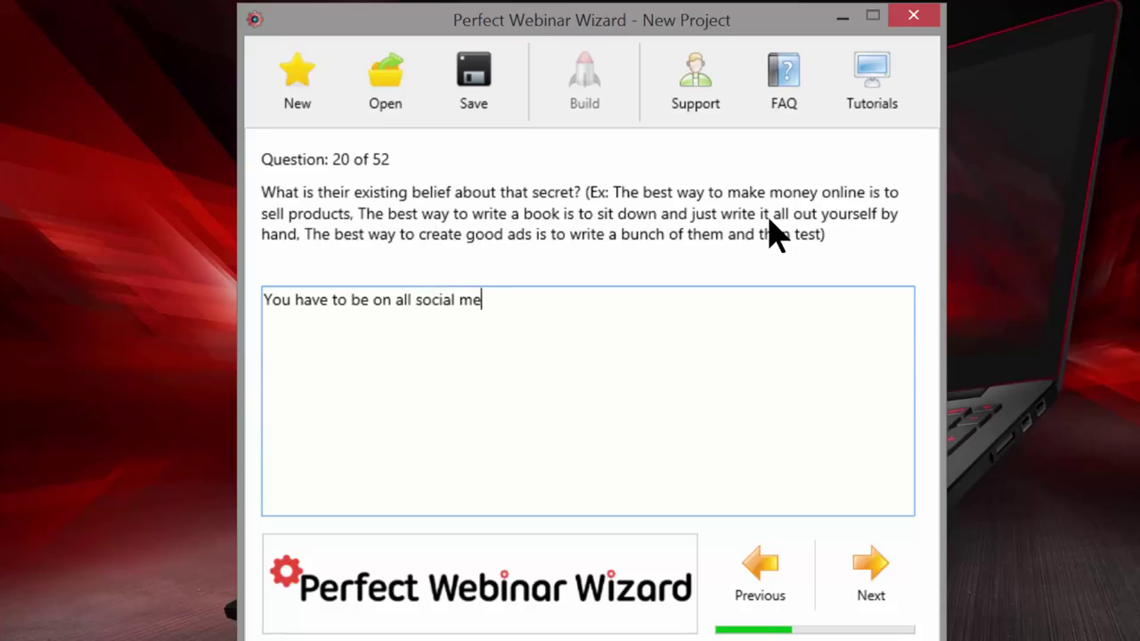
type("dia platforms ")
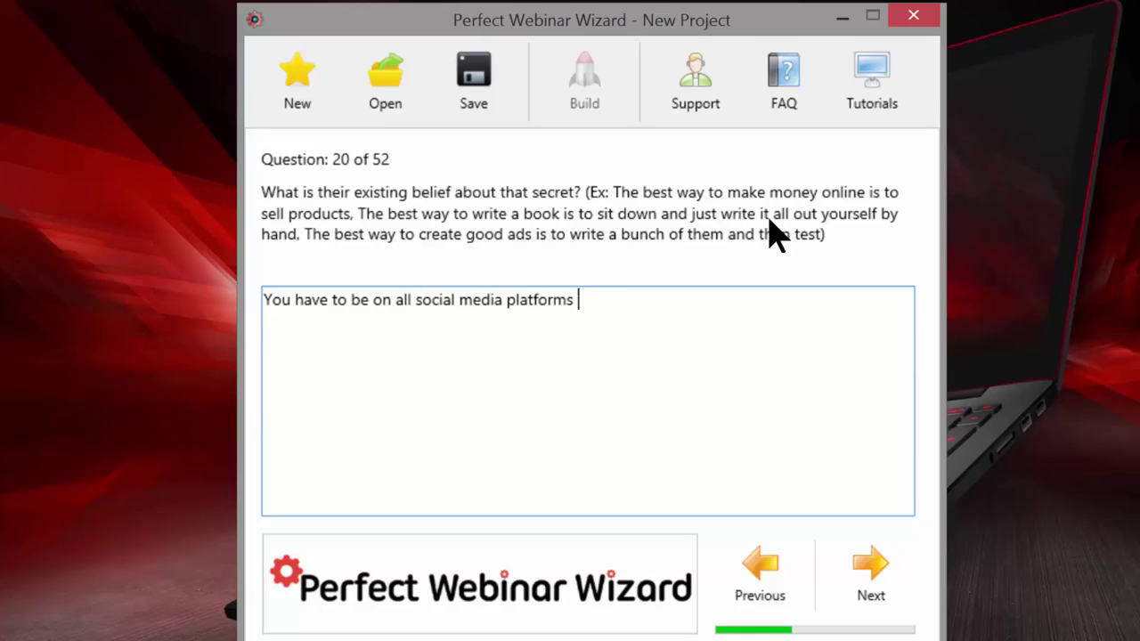
type("to sell your books")
left_click(887, 593)
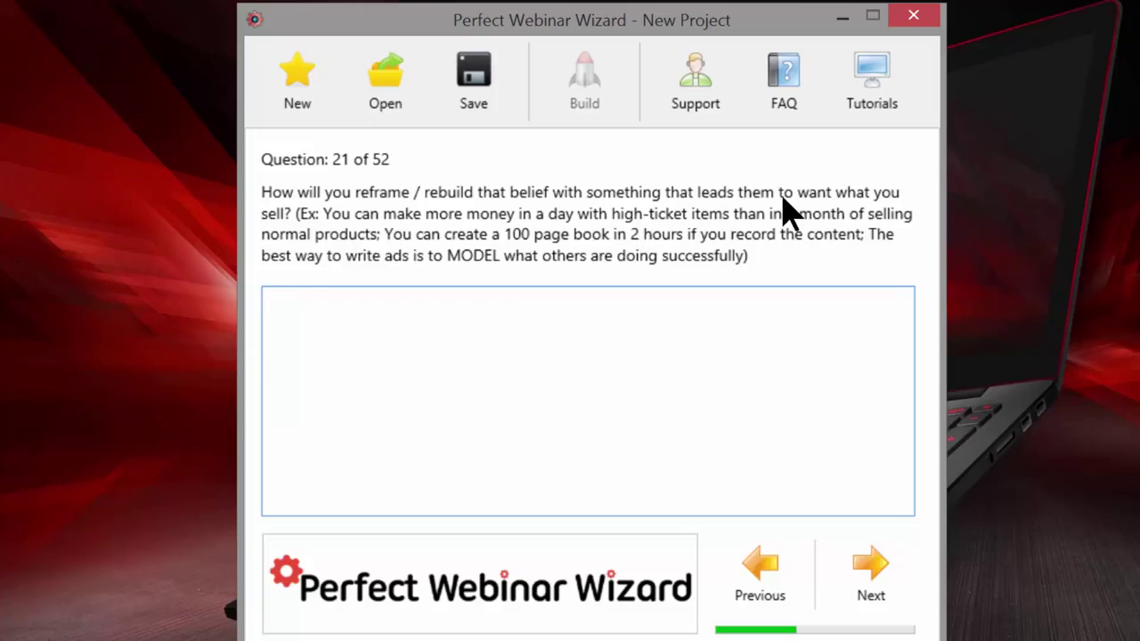
Reframe the belief as "You may be able to sell a ton more books by being laser-focused on specific social media rather than all the sites" and advance
type("You may be a")
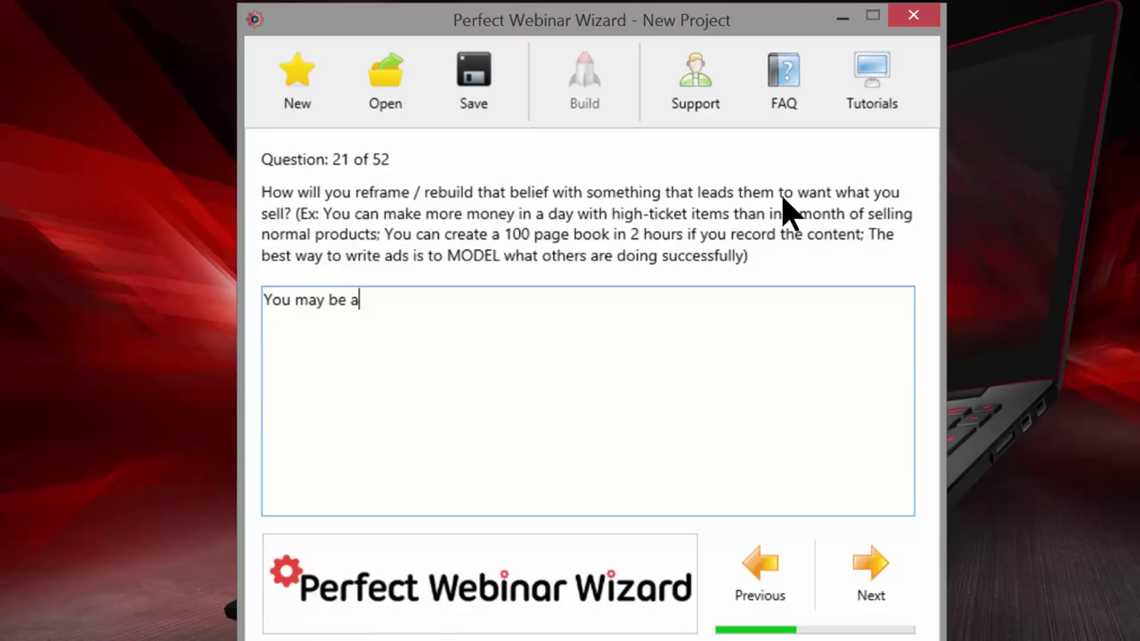
type("ble to sell a ton")
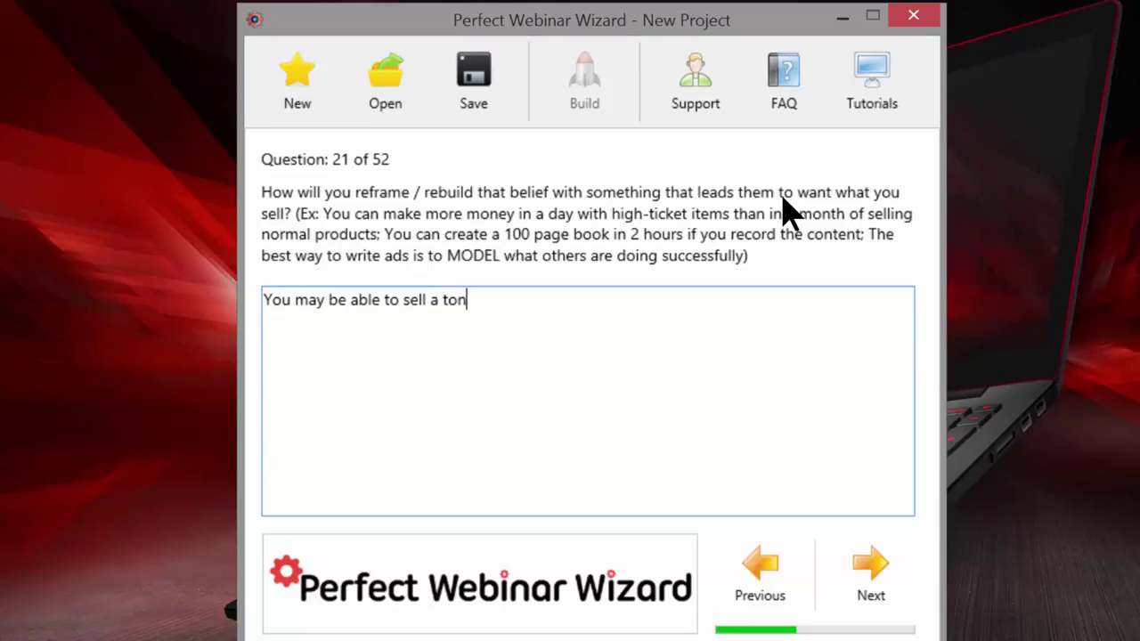
type(" more books by ")
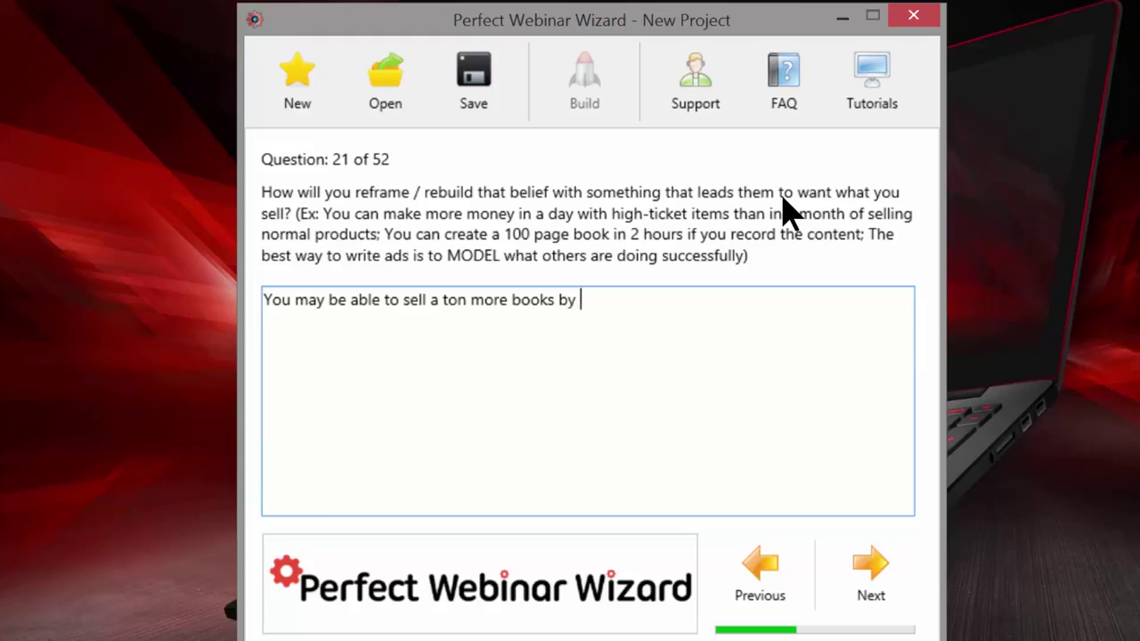
type("being laser")
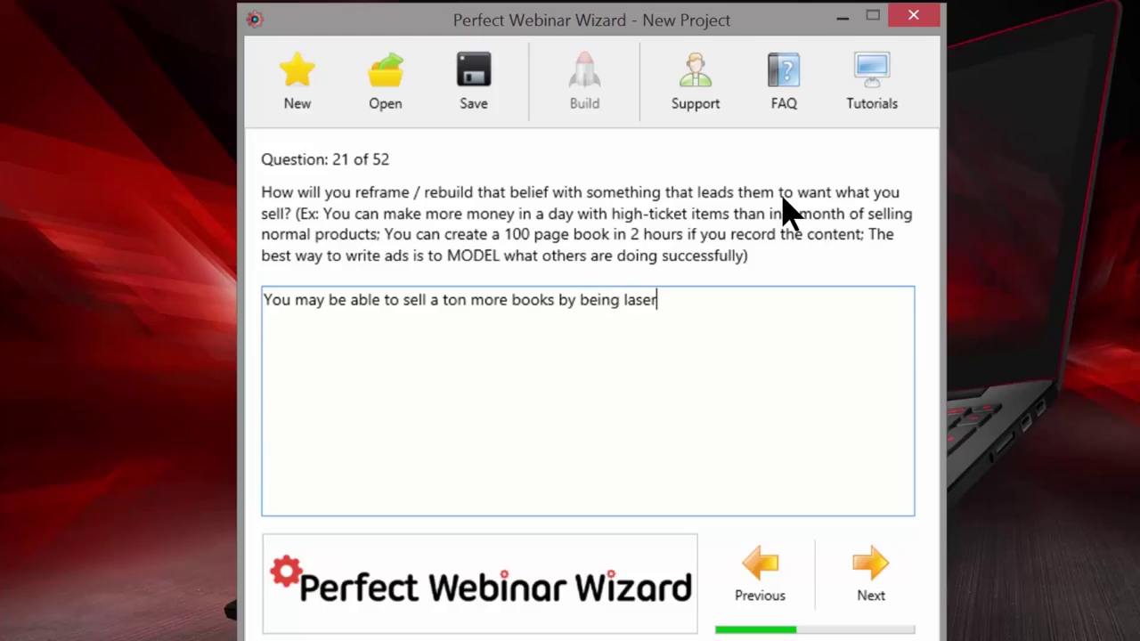
type("-focused on")
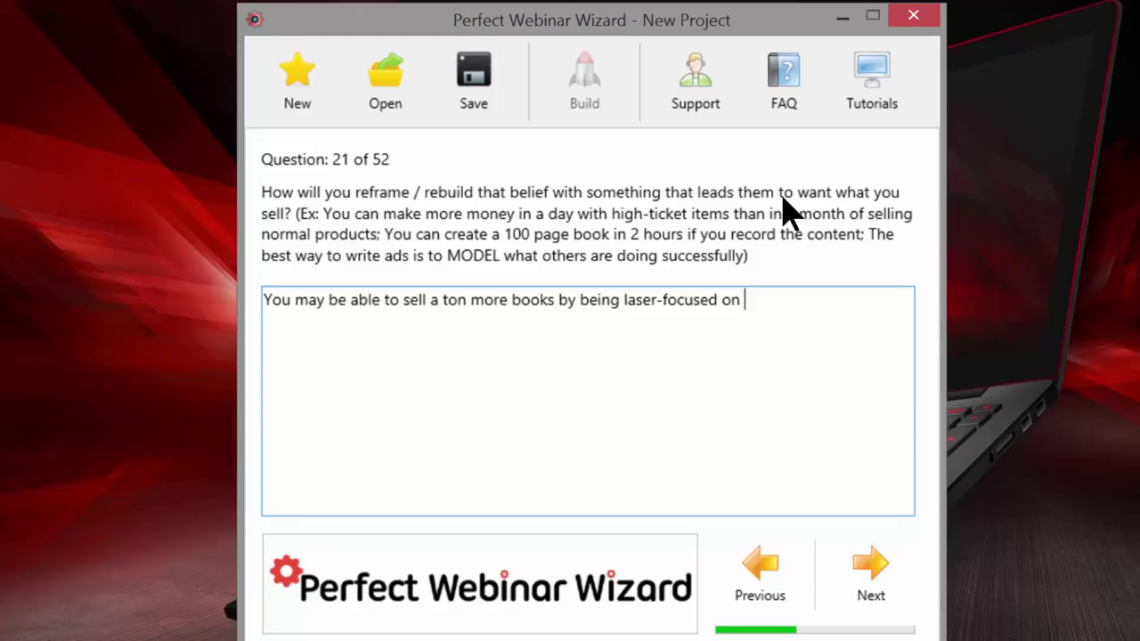
key("BackSpace")
key("BackSpace")
key("BackSpace")
type("on ")
type("specifkc")
key("BackSpace")
key("BackSpace")
key("BackSpace")
type("ic social ")
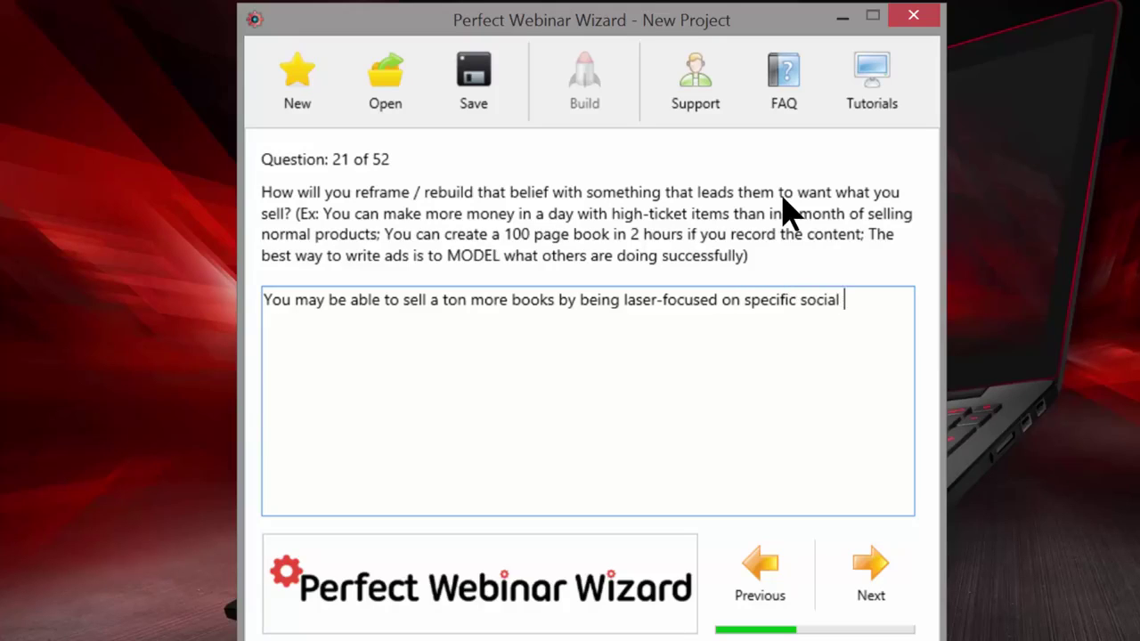
type("media rathe")
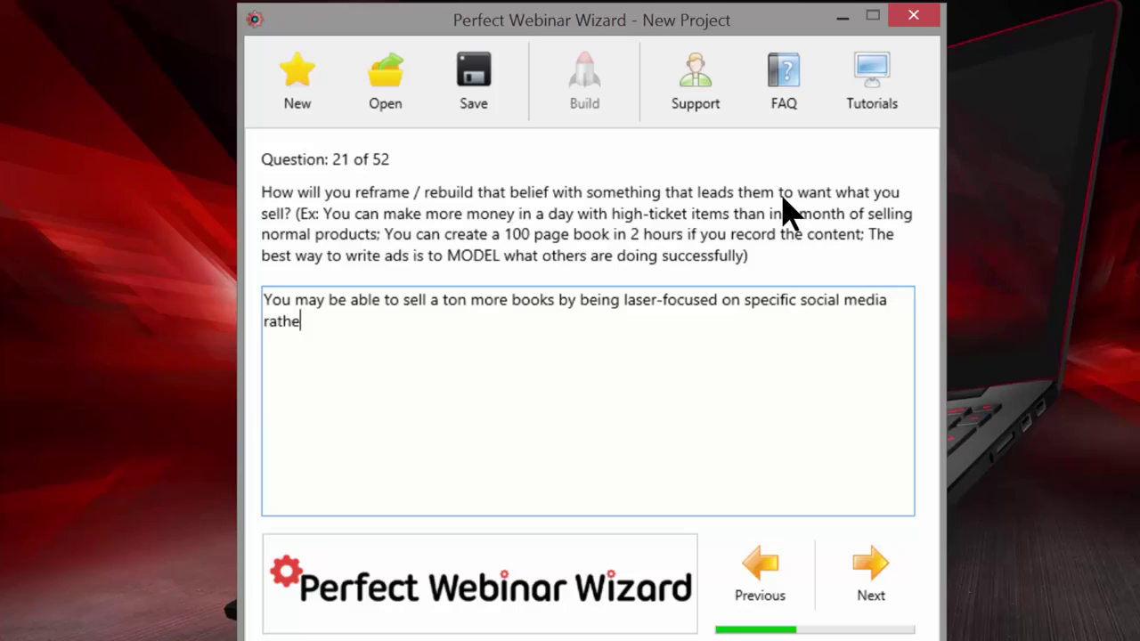
type("r than all the ")
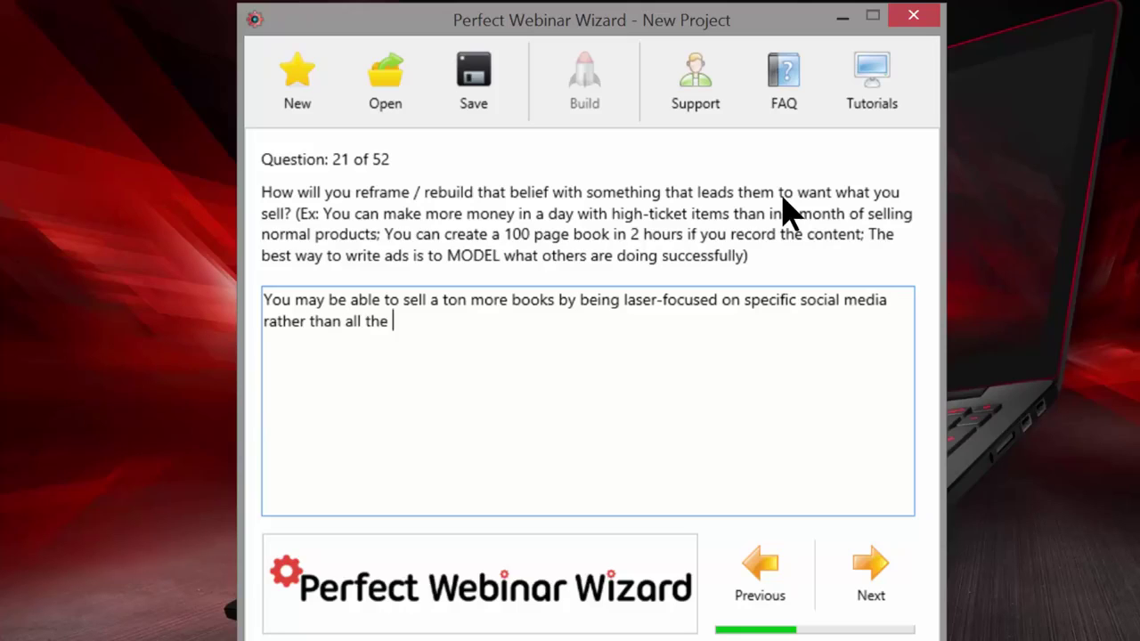
type("sites")
left_click(894, 574)
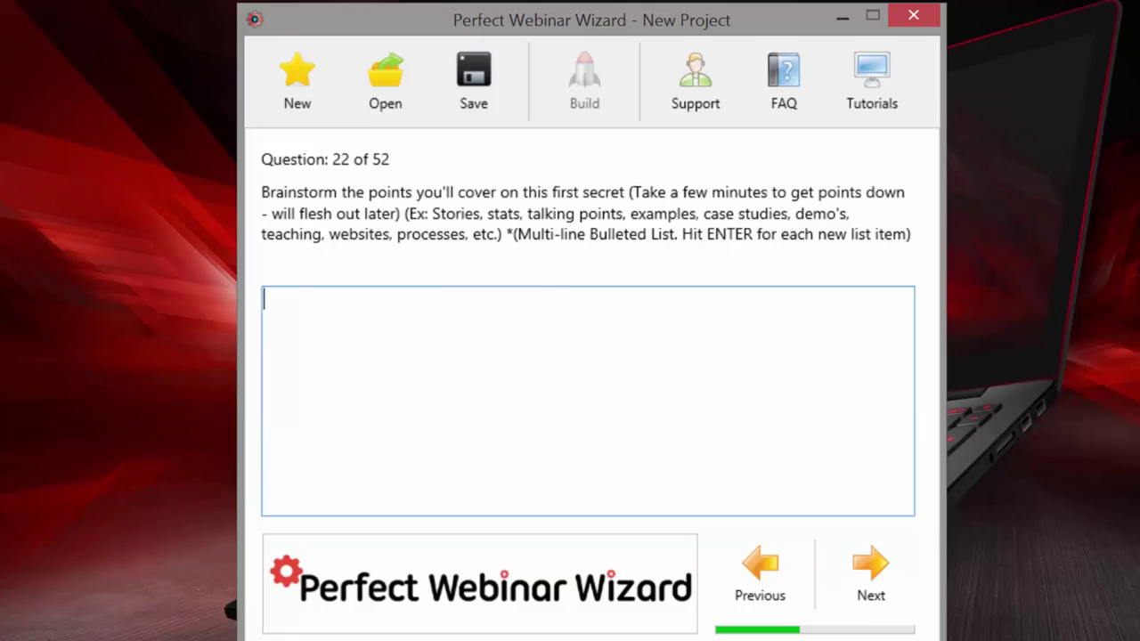
List "All about systems and strategies" and "Focused use of time" as the opening brainstorm points for the first secret
type("All about systems and s")
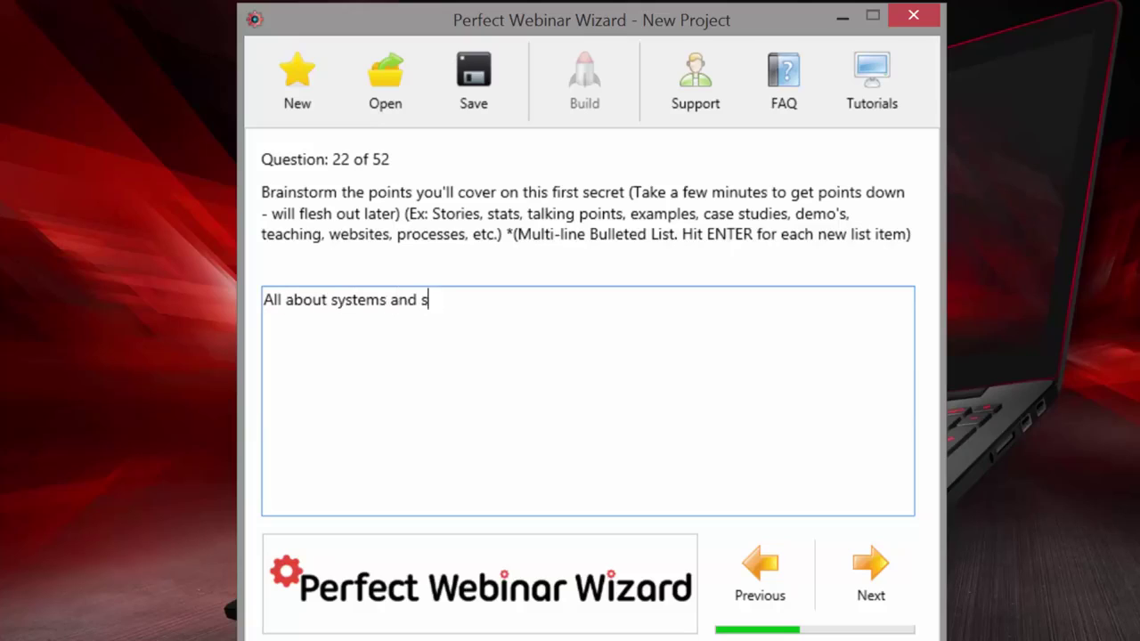
type("trategies")
key("Return")
type("Focus")
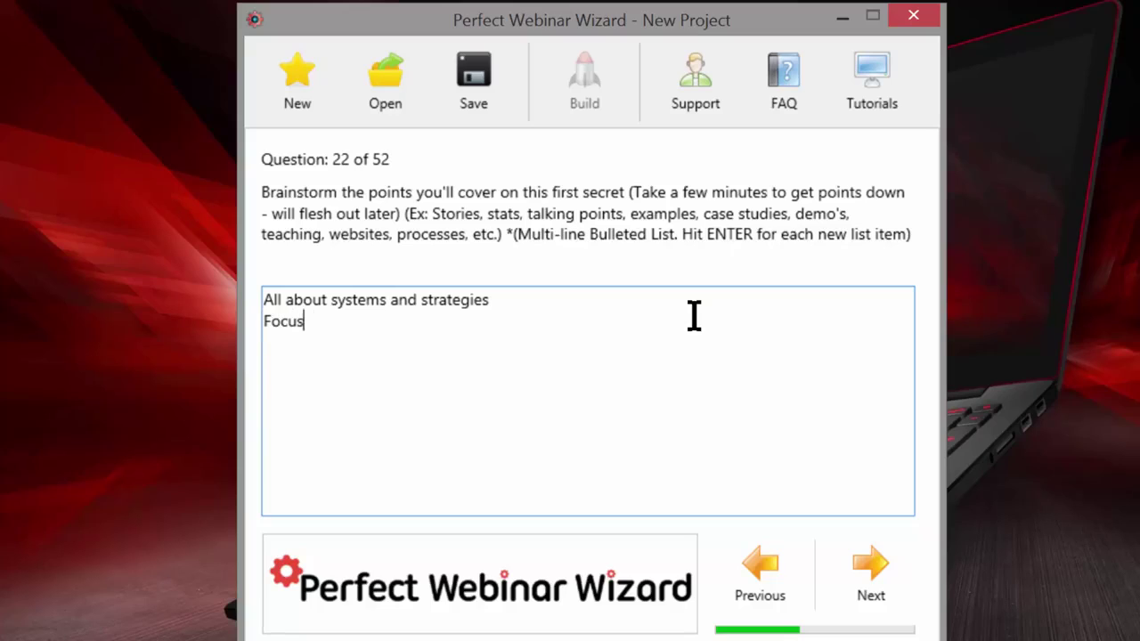
type("ed use of time")
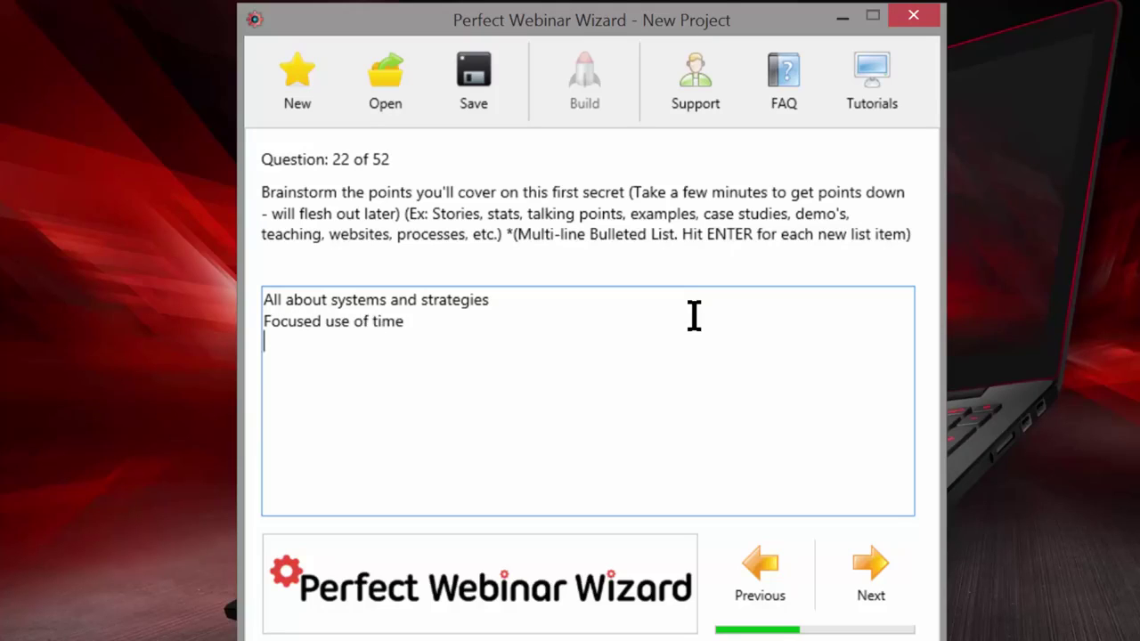
Add "Specific tips for using social media and be super productive" as the third point for the first secret and advance
key("Return")
type("Speicf")
key("BackSpace")
type("i")
key("BackSpace")
key("BackSpace")
key("BackSpace")
type("cific")
left_click(744, 579)
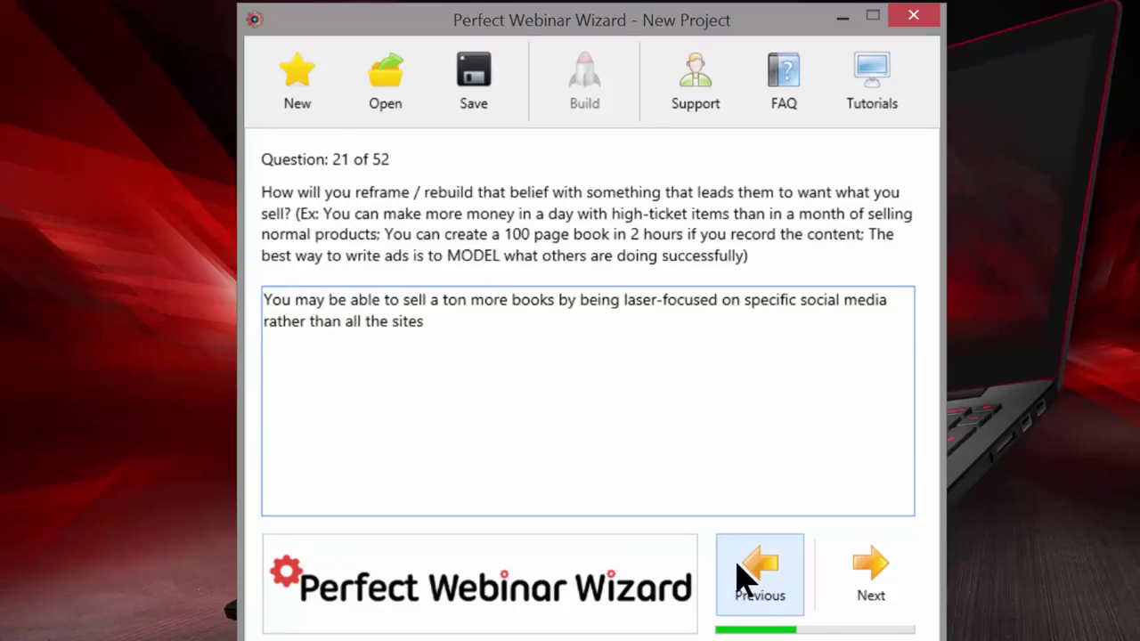
left_click(876, 589)
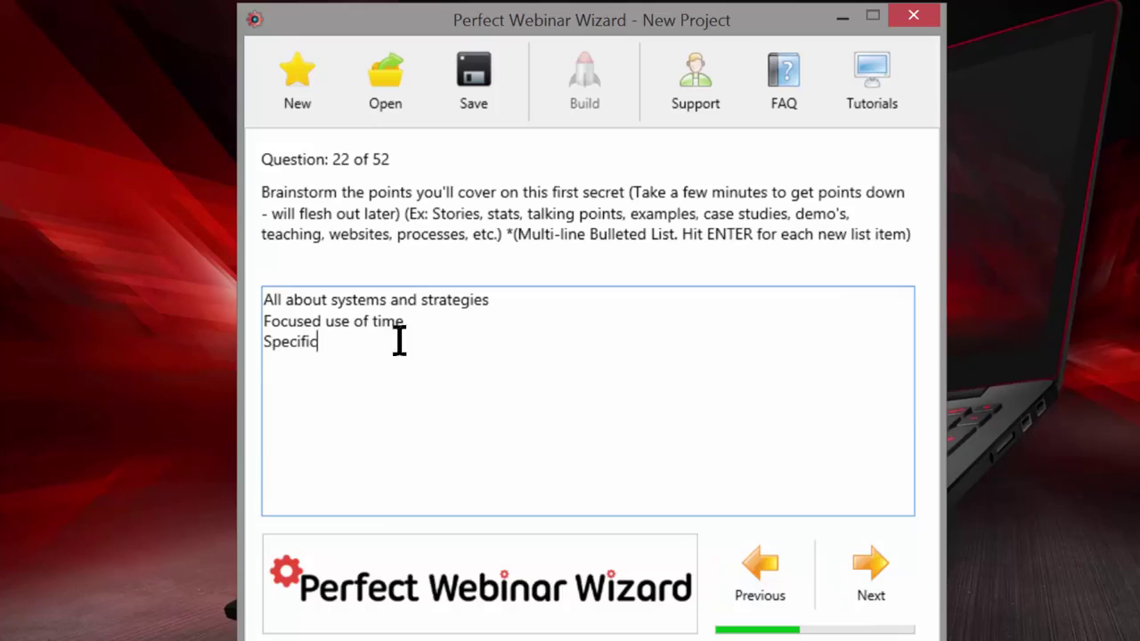
type("tips for using social media")
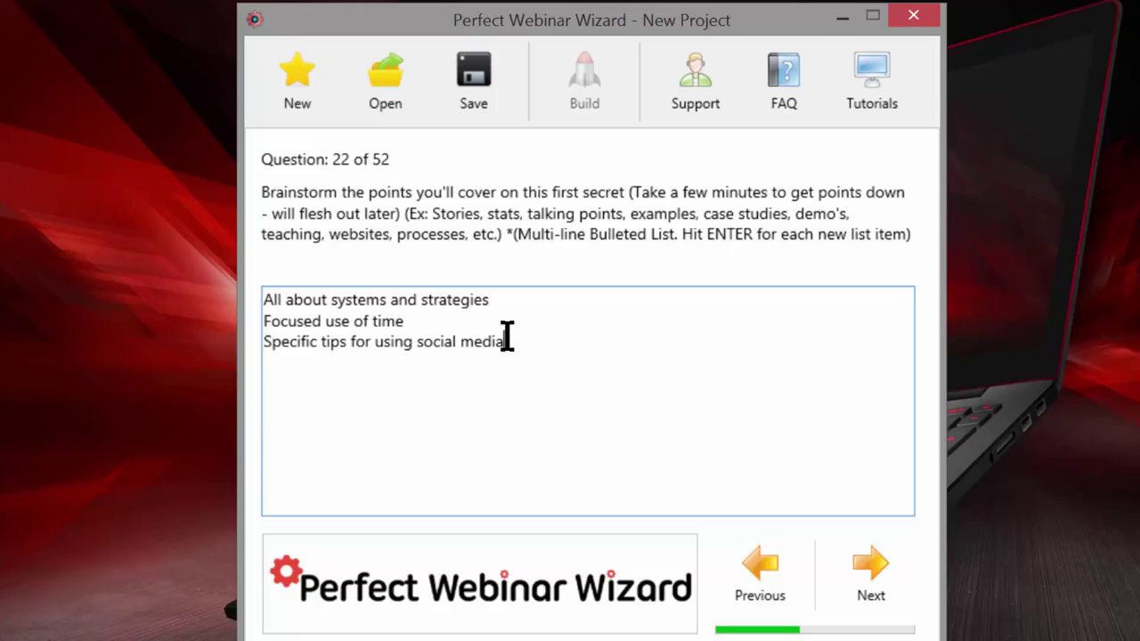
type(" and be super produc")
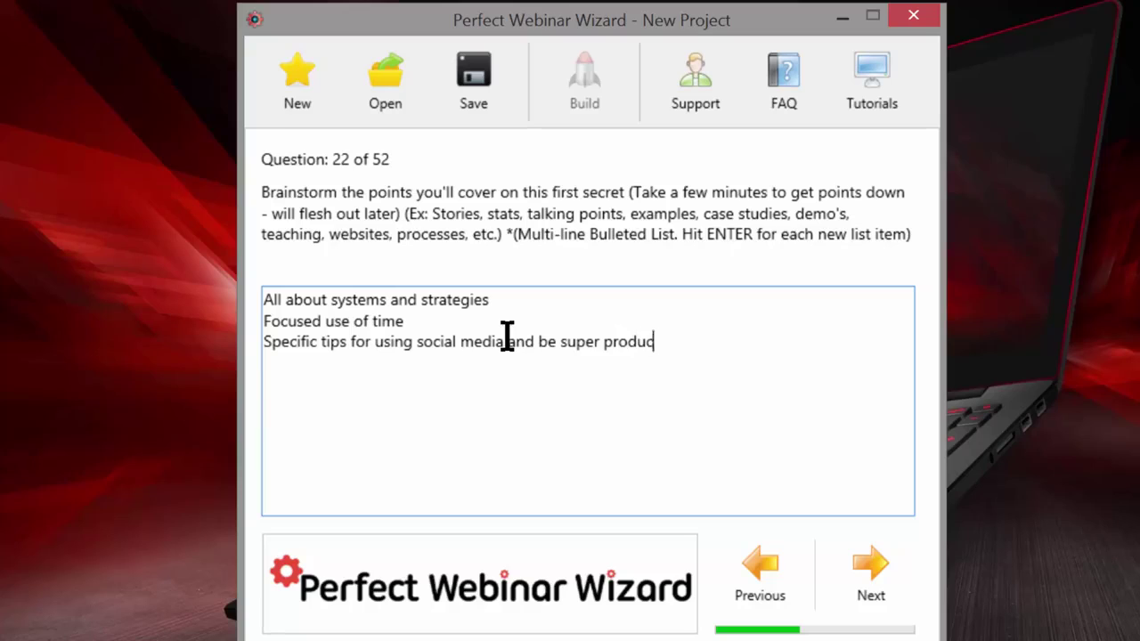
type("tive")
left_click(872, 570)
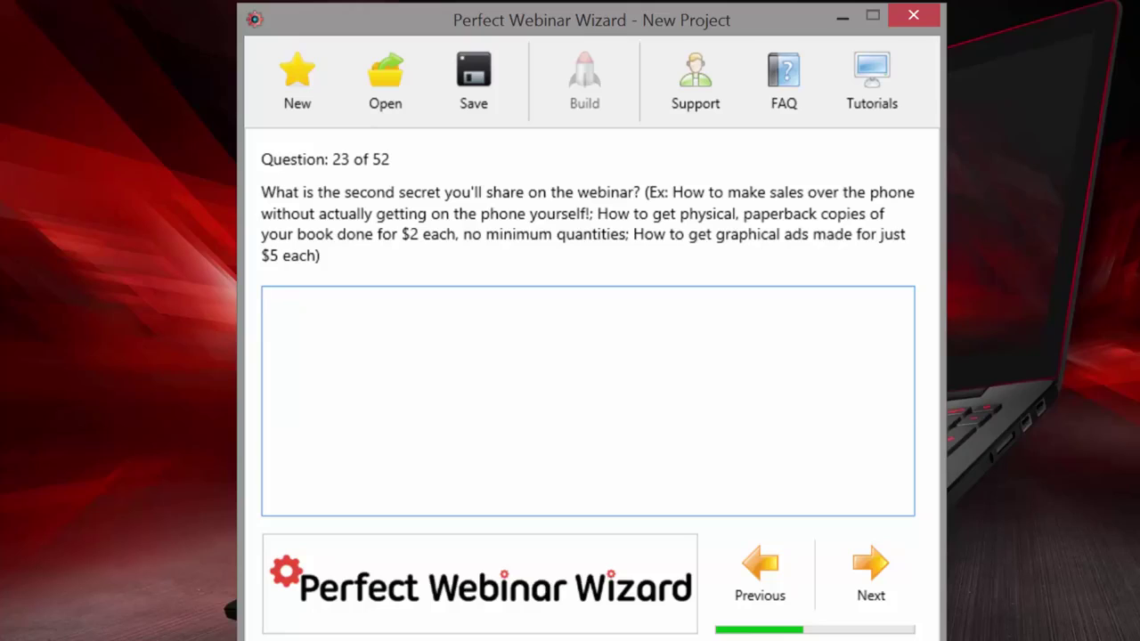
Answer the second secret question with "How to get other people to eagerly and willingly help you sell lots of books" and advance
type("How to get toehr")
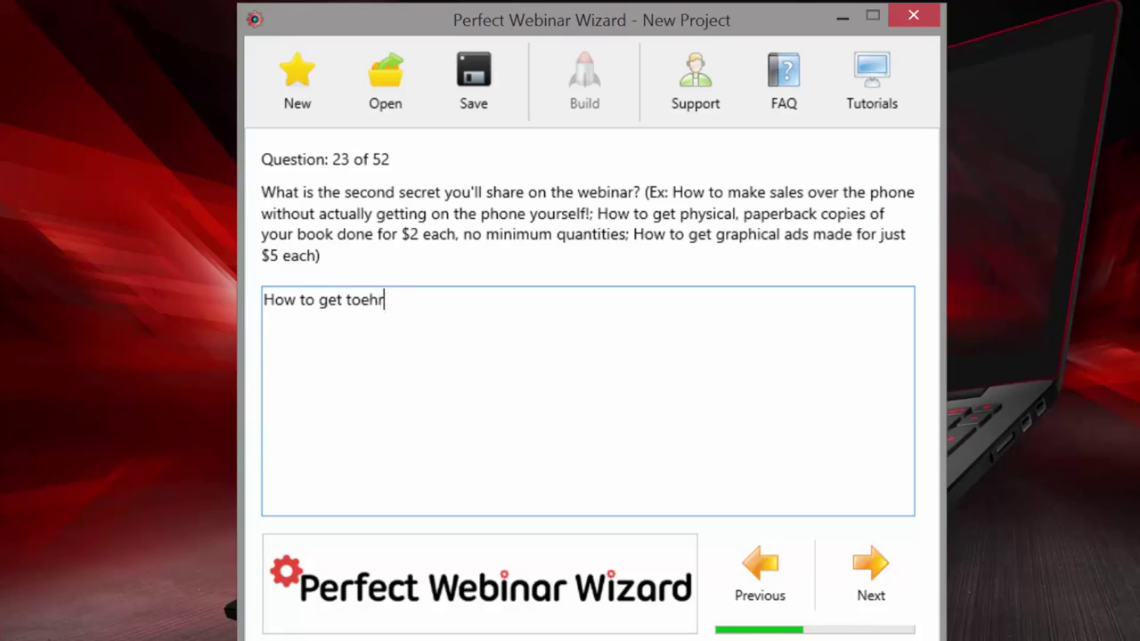
key("BackSpace")
key("BackSpace")
key("BackSpace")
key("BackSpace")
key("BackSpace")
type("other people ")
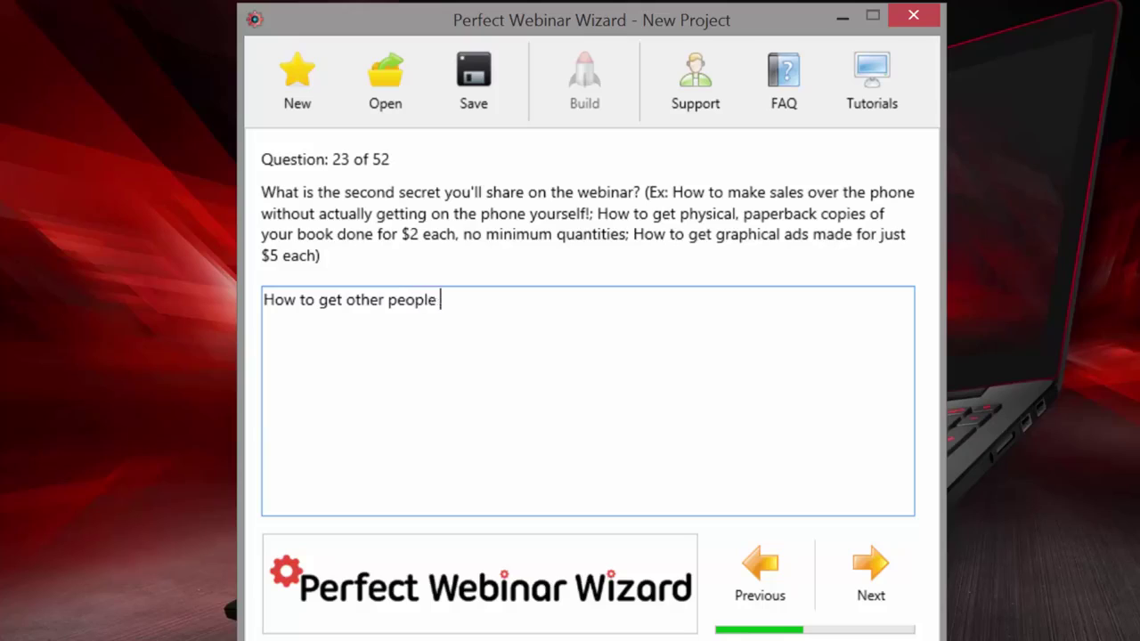
type("w")
key("BackSpace")
type("to eagerly and willi")
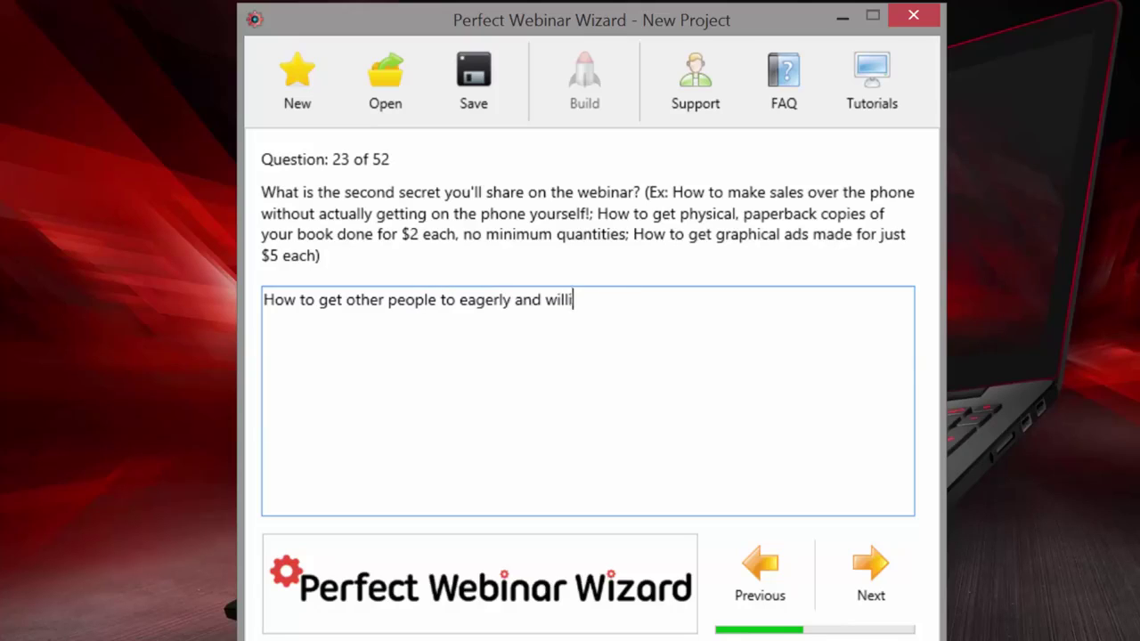
type("ngly help yo")
key("BackSpace")
type("lp")
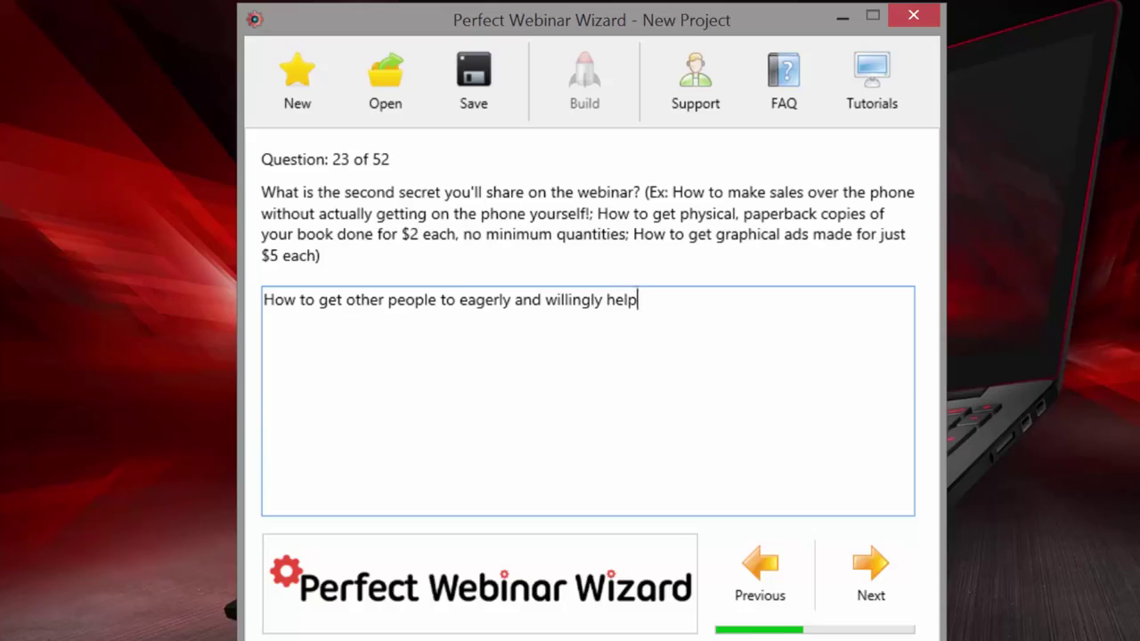
type(" you sell lots of")
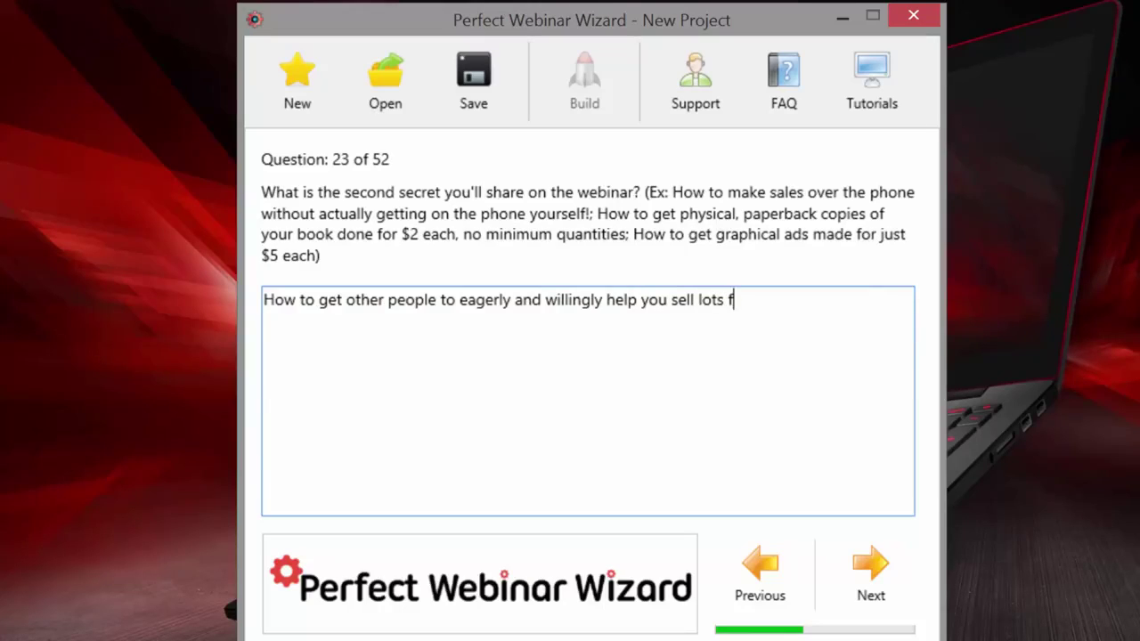
key("BackSpace")
type("of books")
left_click(858, 594)
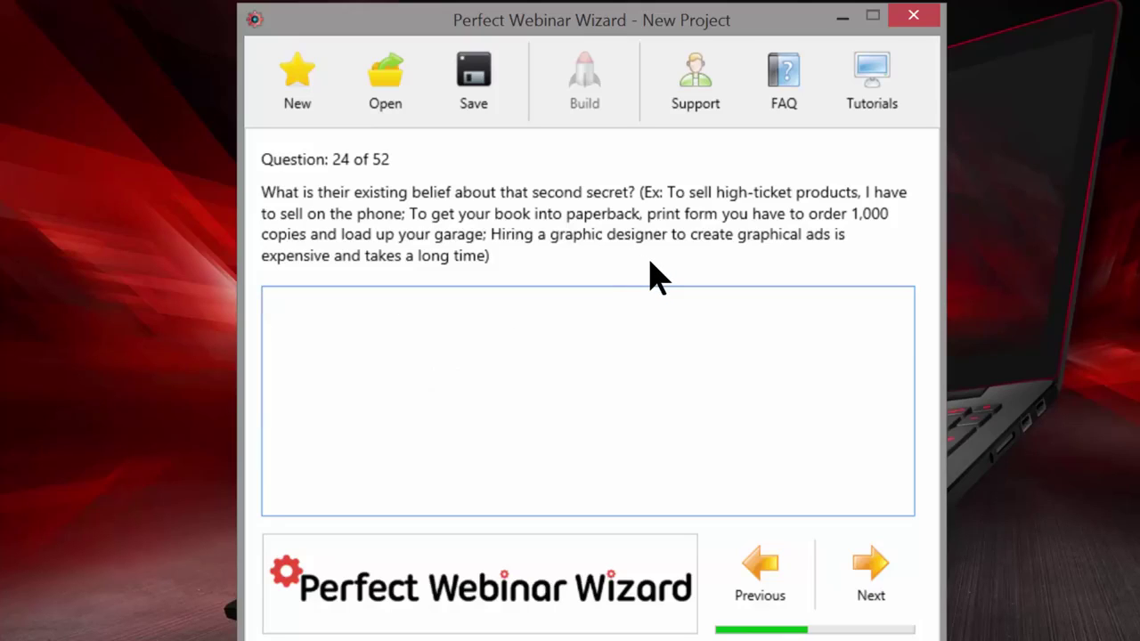
Answer the second secret's existing belief question with "If you're not famous others don't want to help you" and advance
type("If you're not fa")
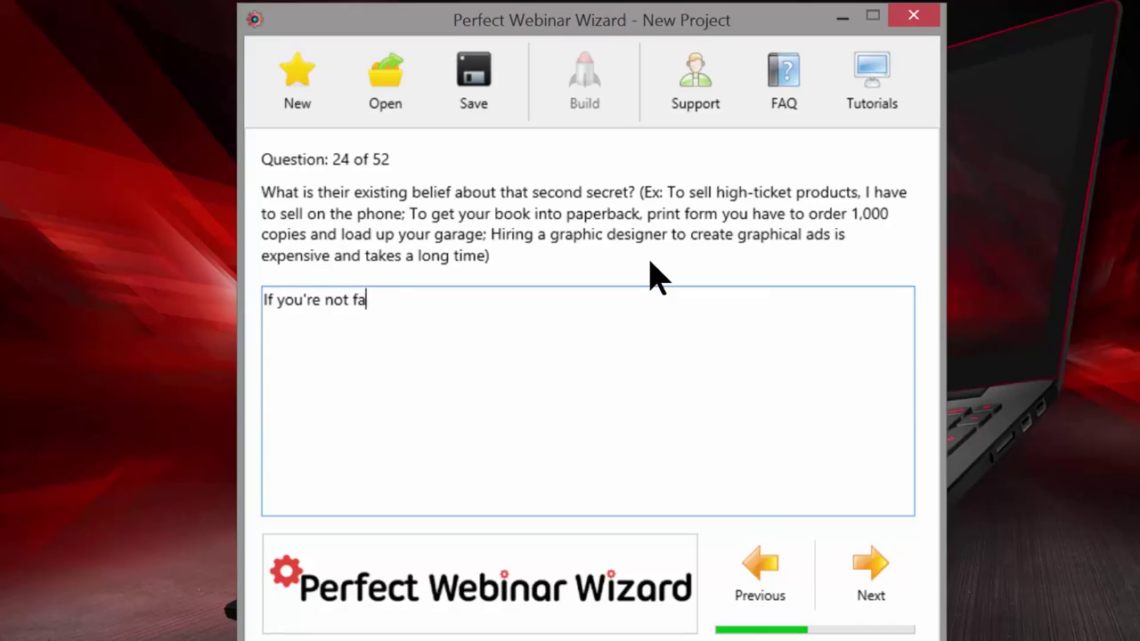
type("mous others")
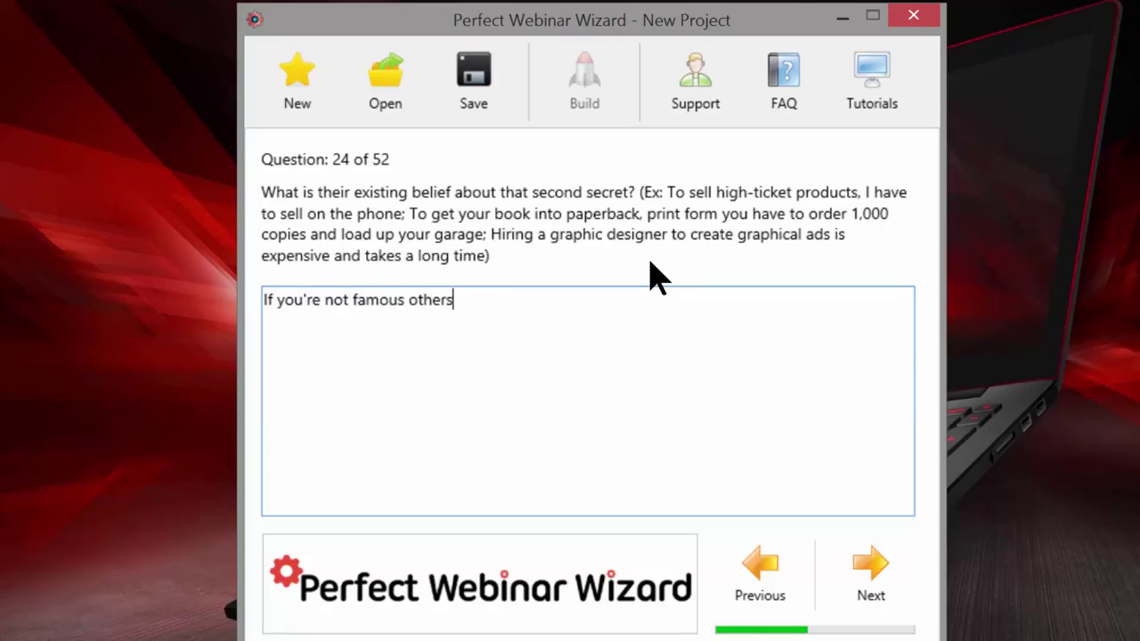
type(" don't want to")
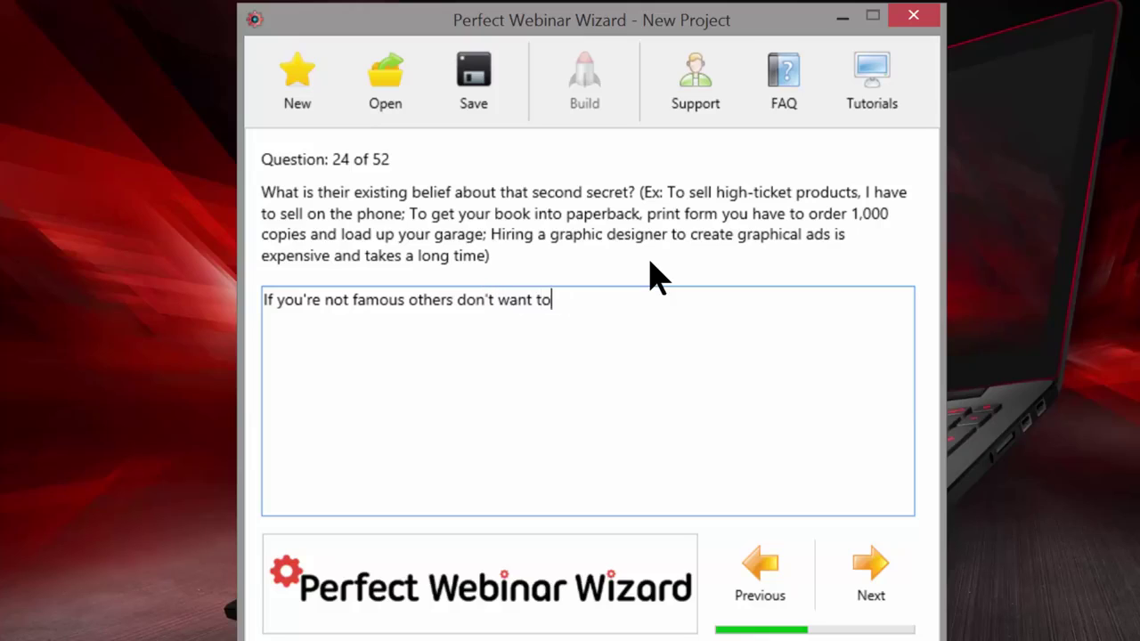
type(" help you")
left_click(871, 568)
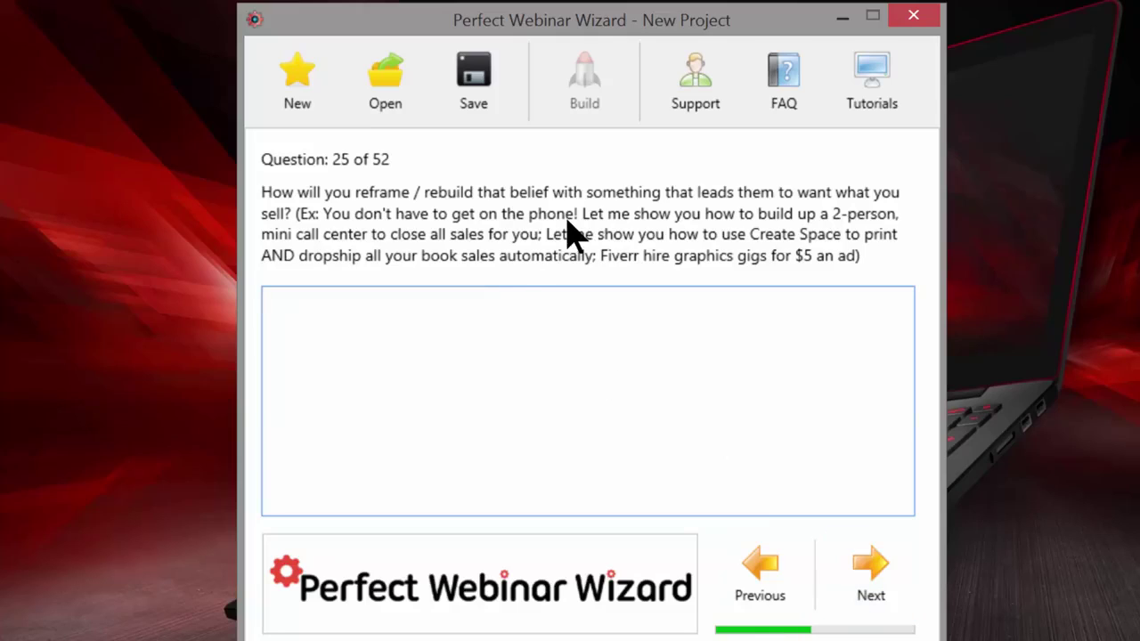
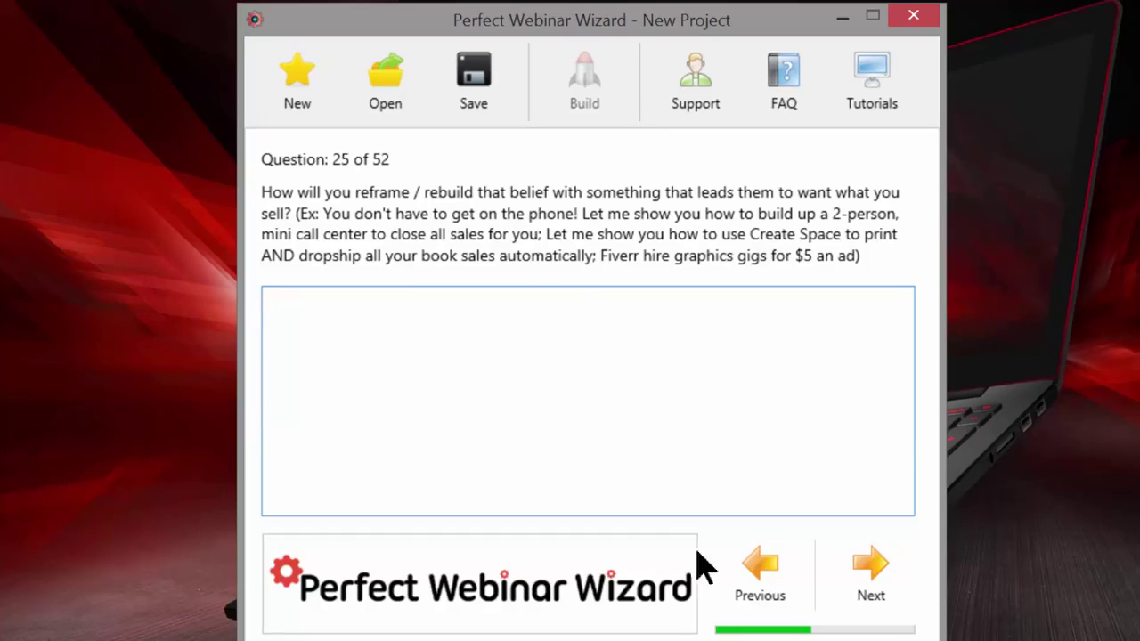
Recheck the existing belief answer and begin its reframe with "When you know how to ask in the right way with the right people,"
left_click(744, 586)
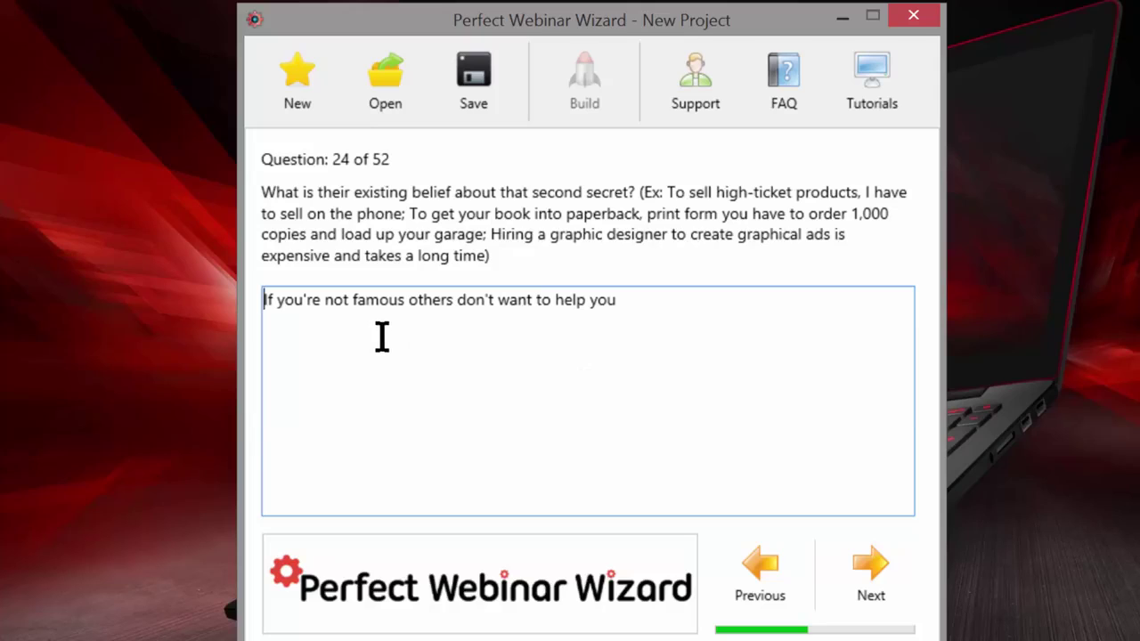
left_click(817, 568)
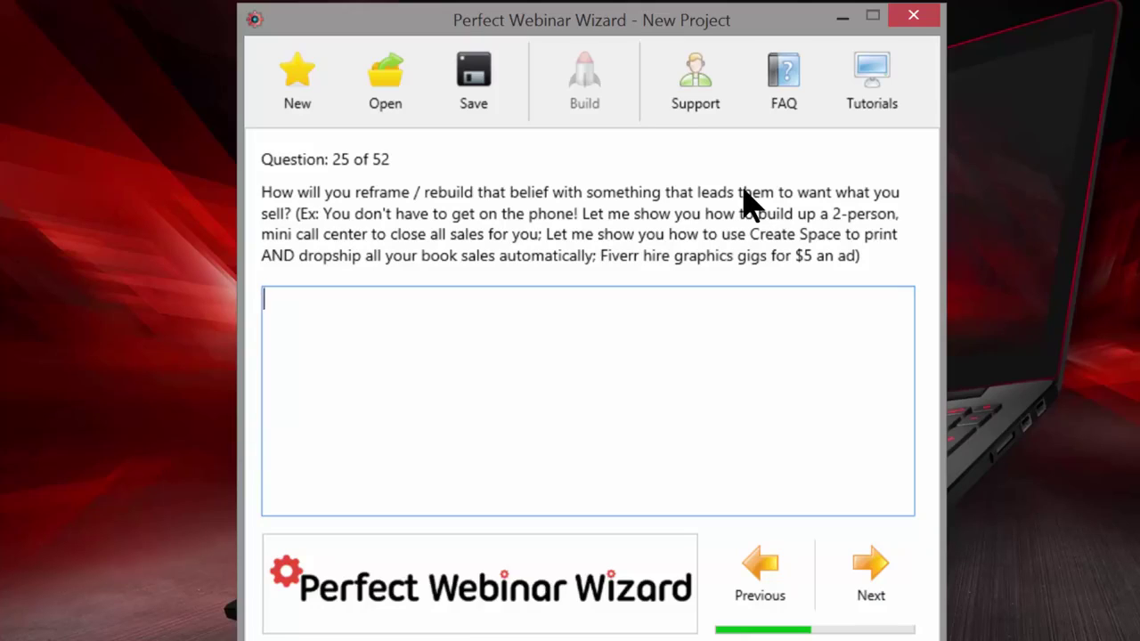
type("When you know how to a")
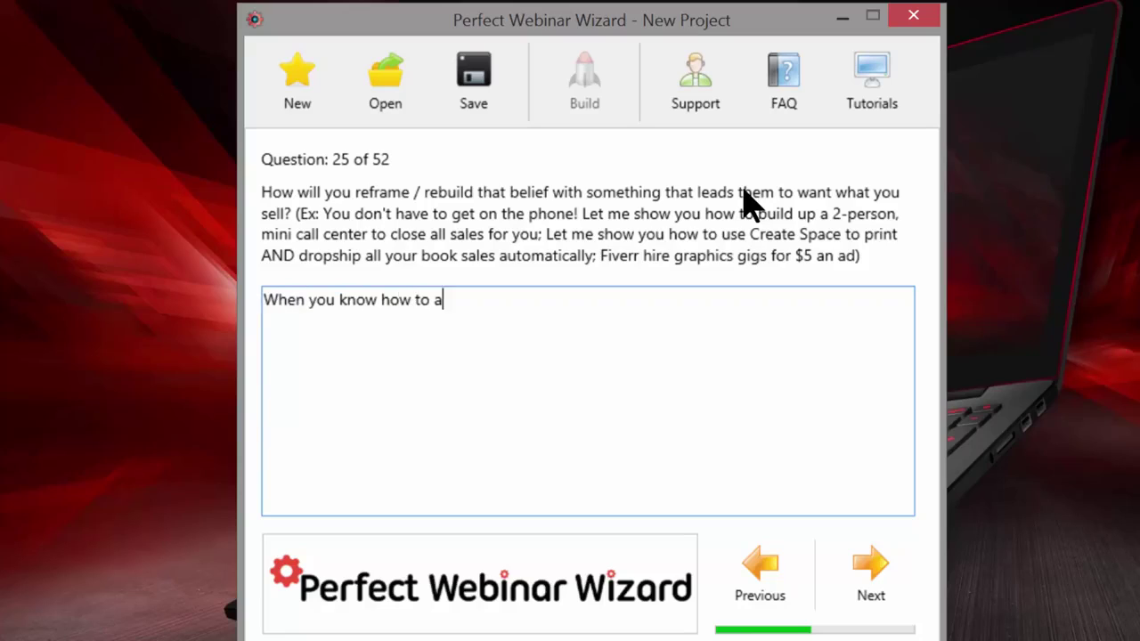
type("sk in the right wa")
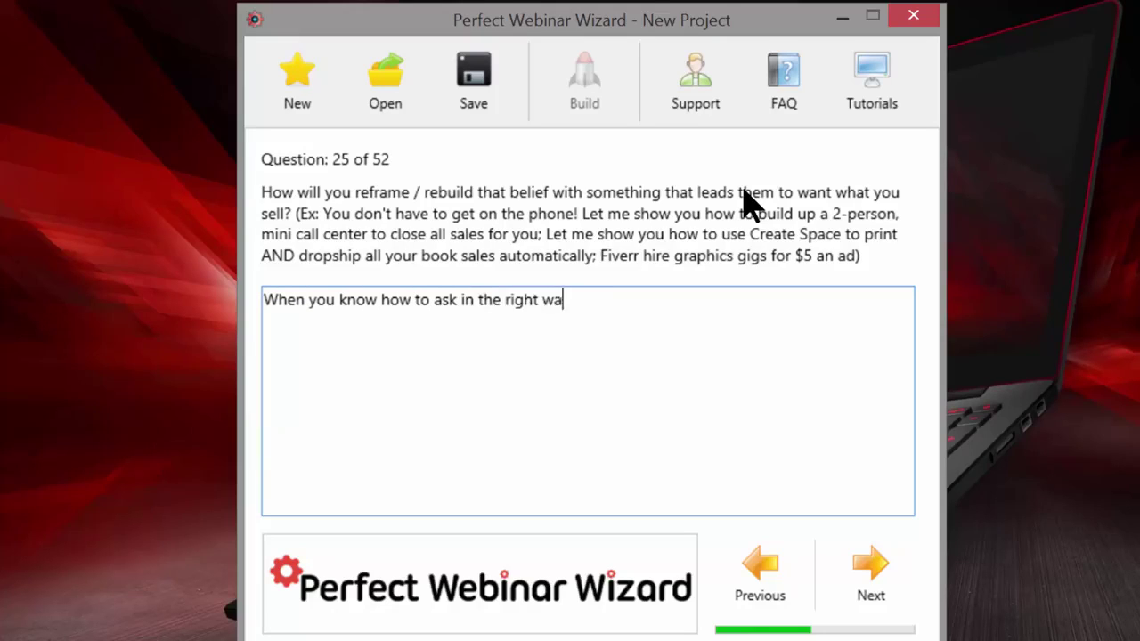
type("y witht he")
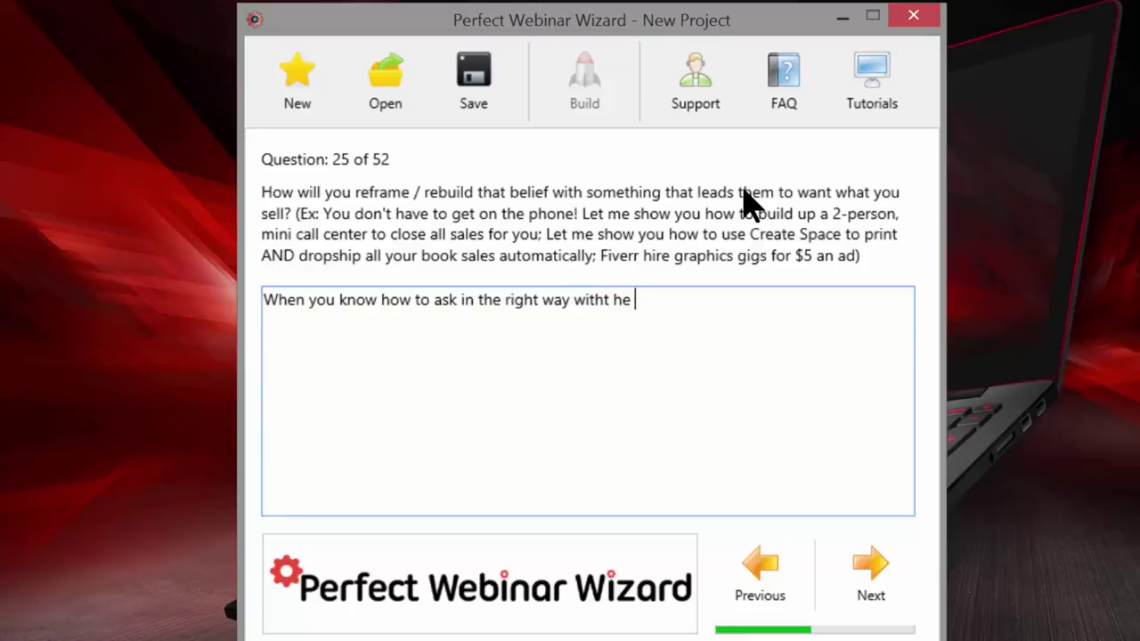
key("BackSpace")
key("BackSpace")
key("BackSpace")
key("BackSpace")
type("the right people, thwy w")
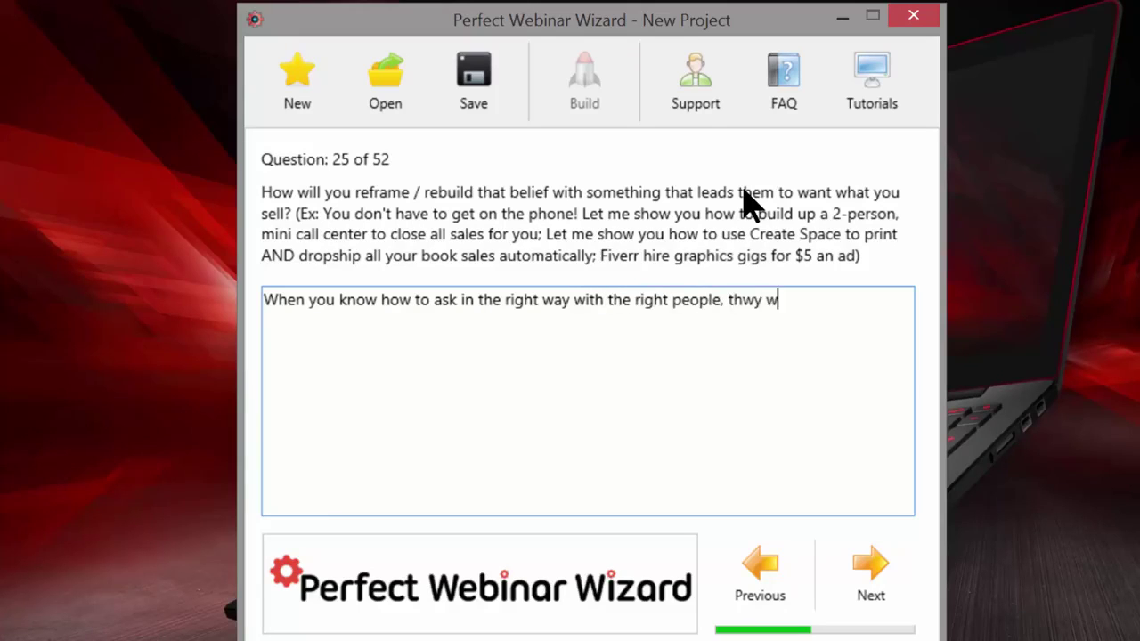
Complete the second belief's reframe with "they will say YES to helping you promote your book" and advance
key("BackSpace")
key("BackSpace")
key("BackSpace")
key("BackSpace")
type("ey will say YES to he")
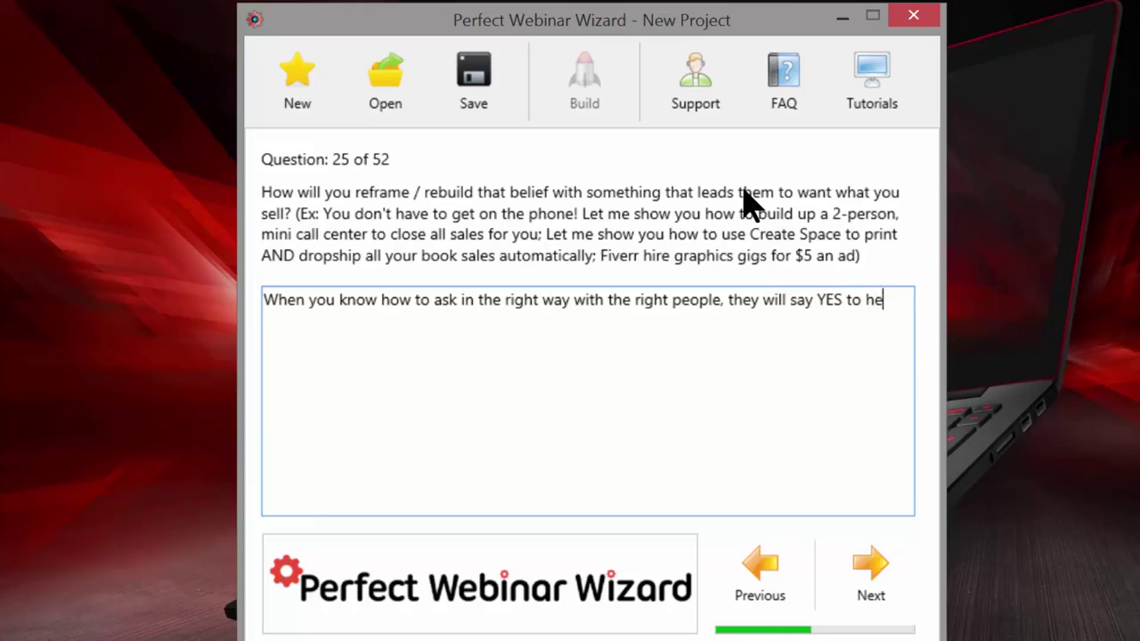
type("lping you promote")
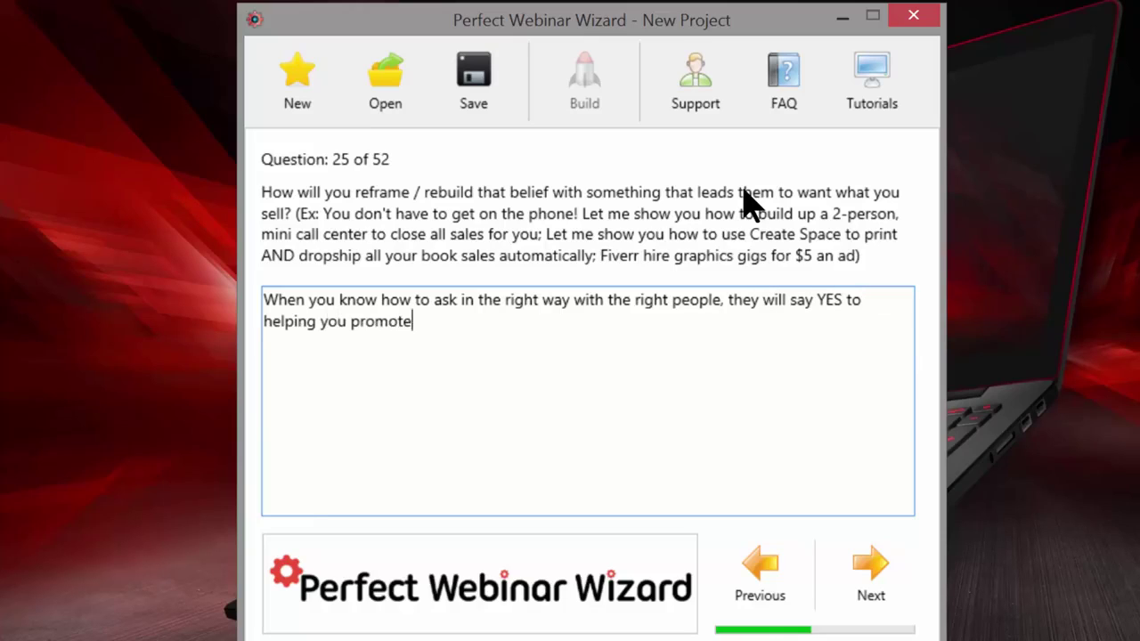
type(" your book")
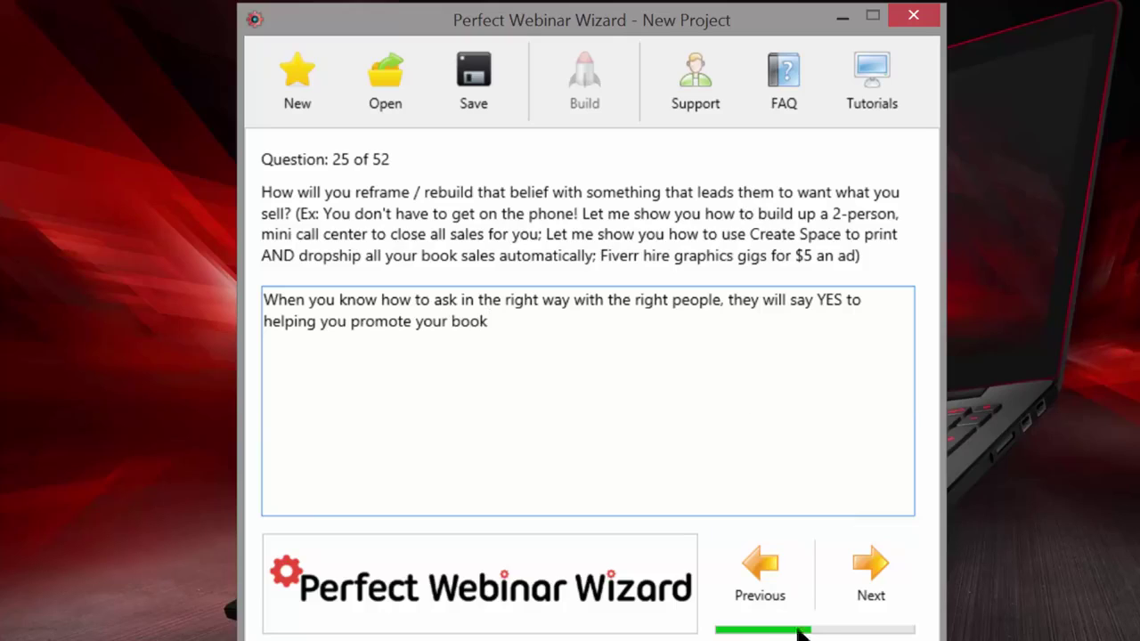
left_click(867, 583)
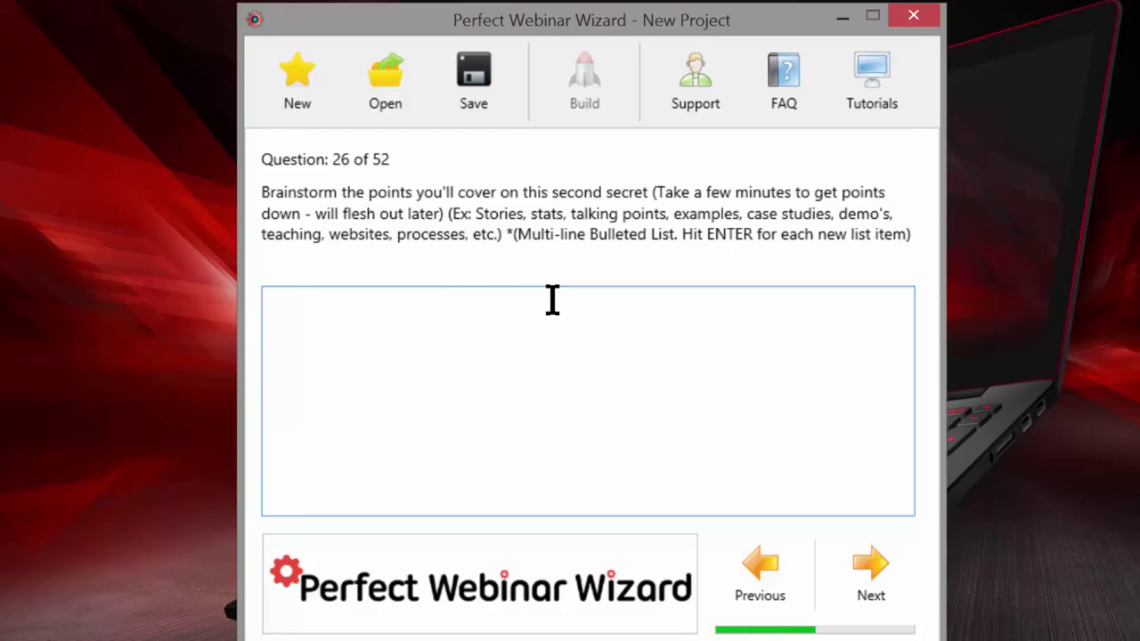
List the second secret's first two points, "Most people never ask" and "Those that do ask ask like BOZO"
type("Most people never ask")
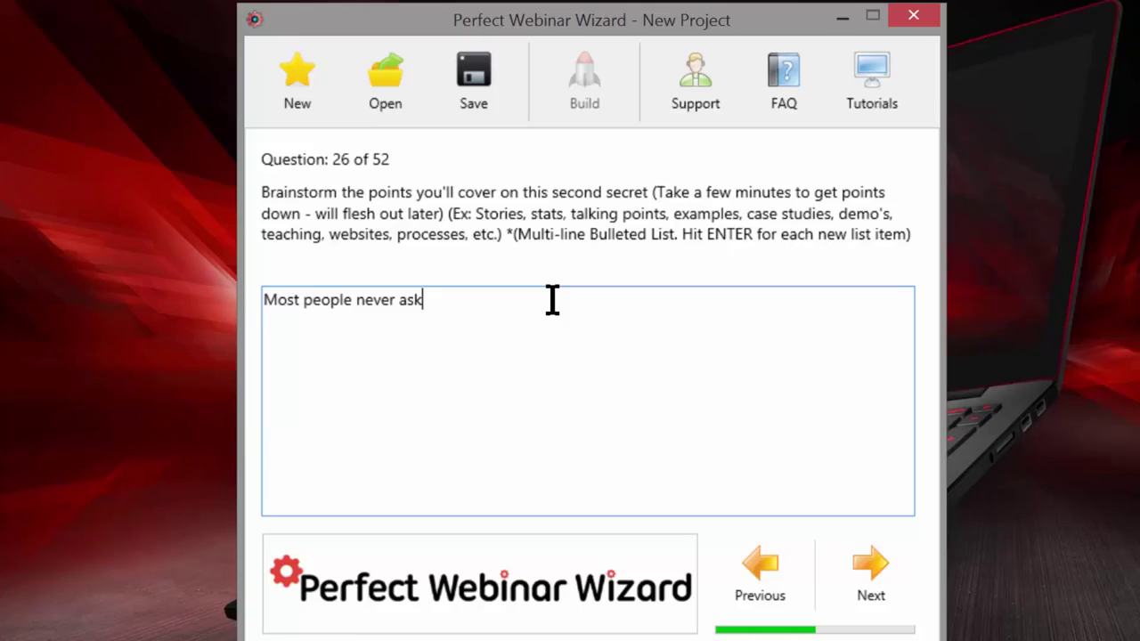
key("Return")
type("Those that d")
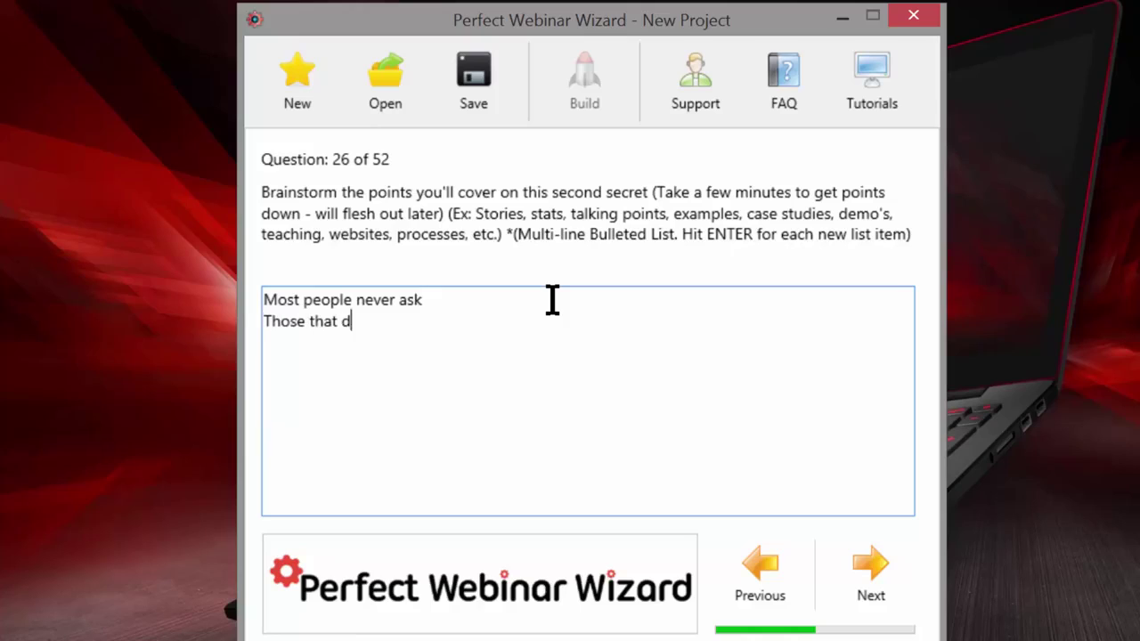
type("o ask as")
type("k like B")
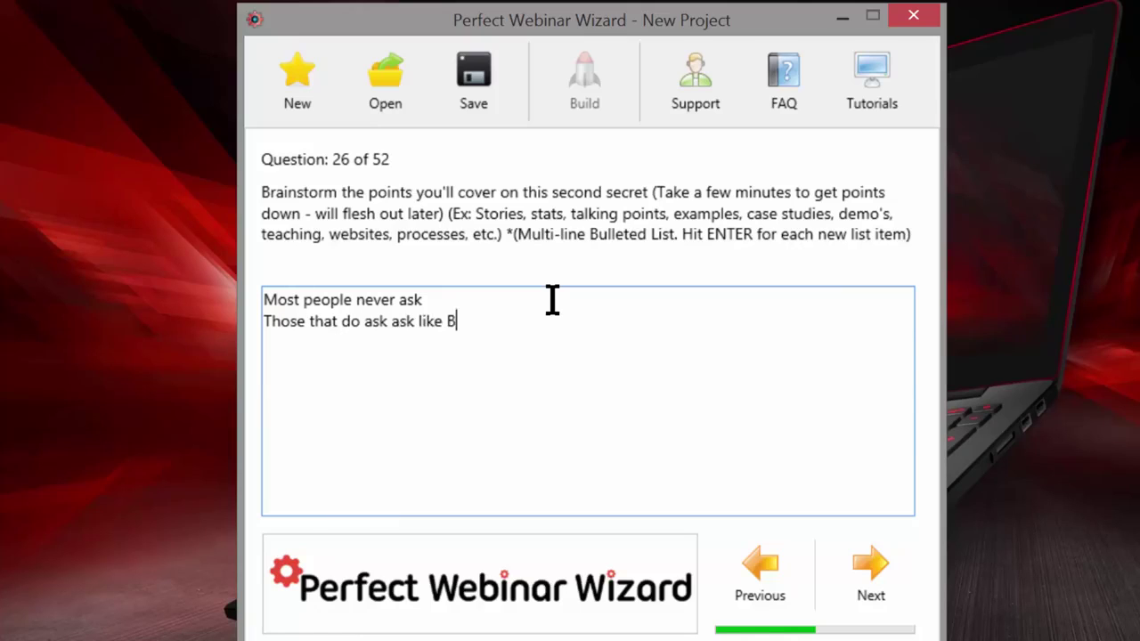
type("OZO")
Add the point "Story of your student who got the medical expert endorsement" to the second secret's brainstorm list
type("Story of")
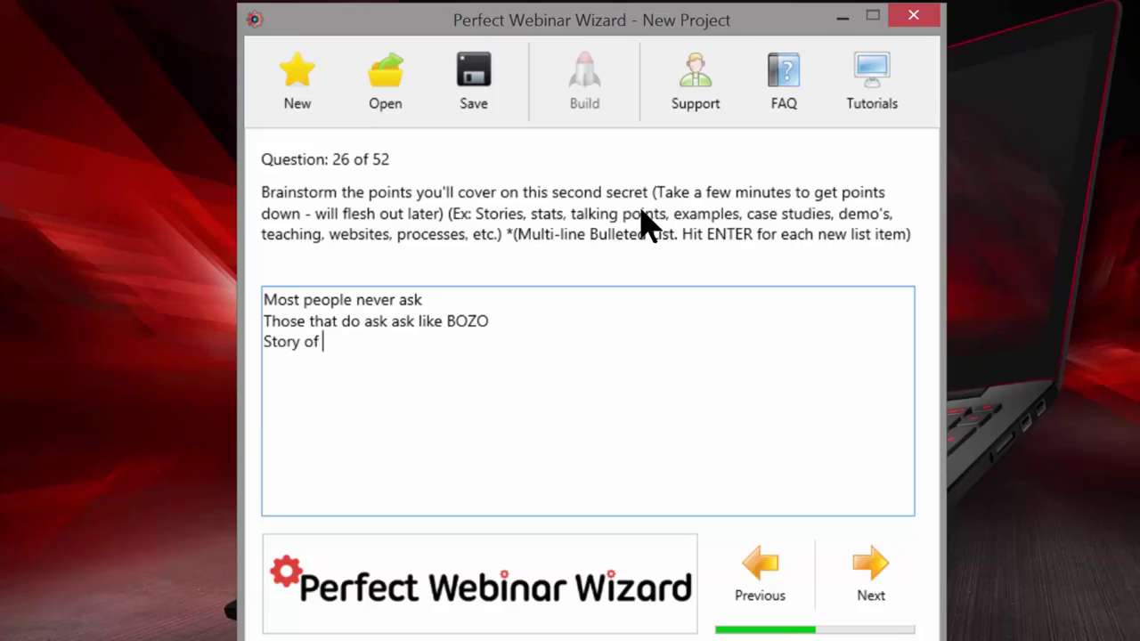
type(" your student ")
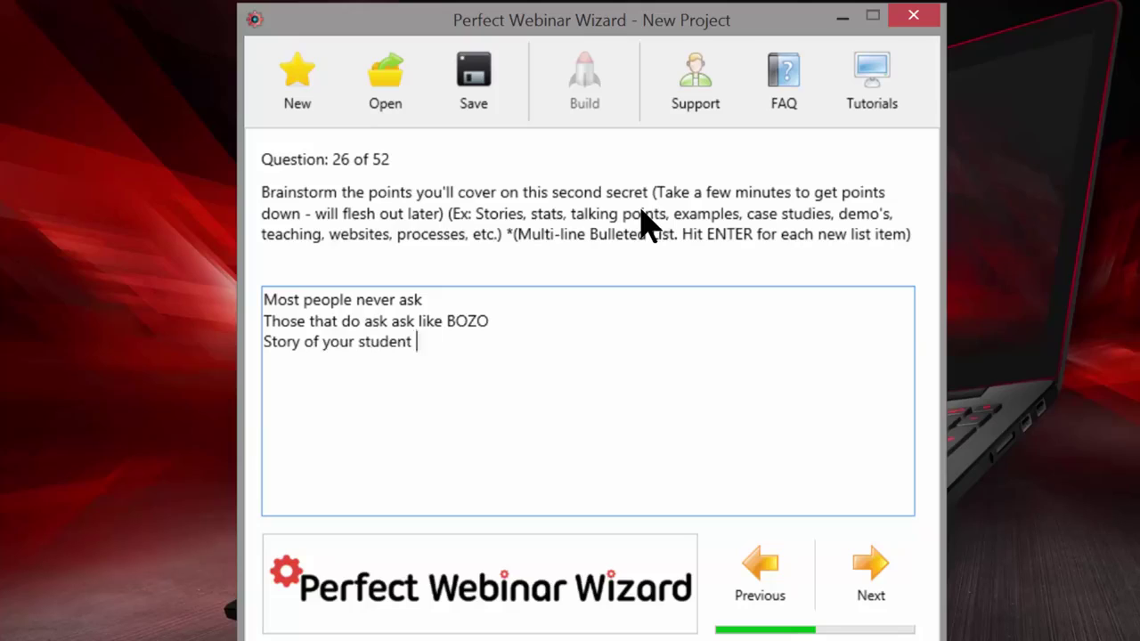
type("who got the medi")
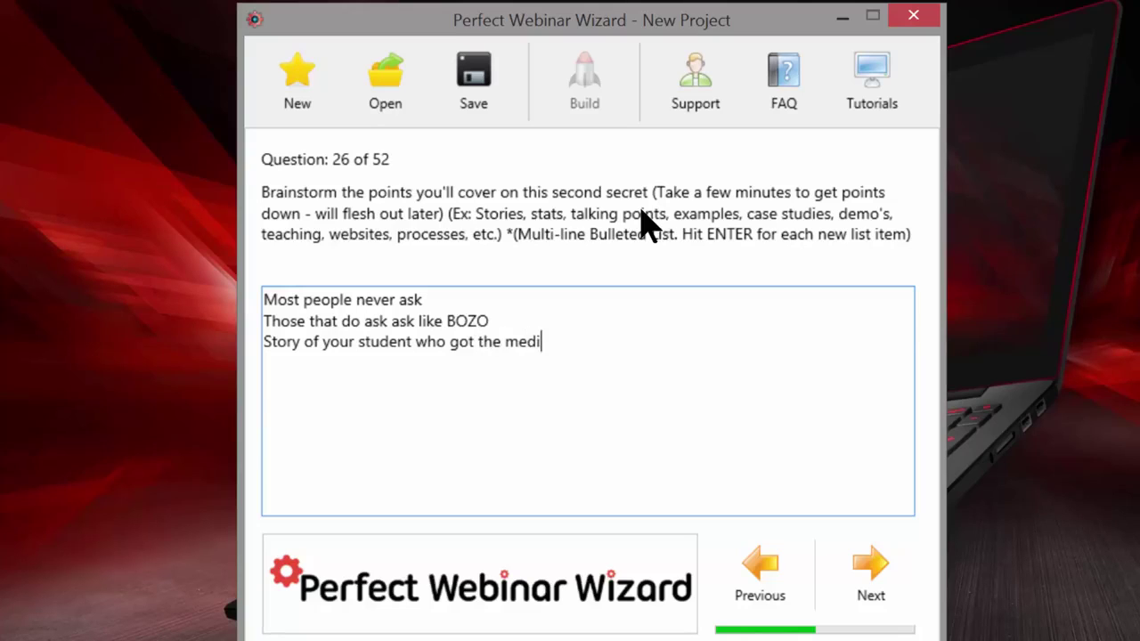
type("cal expert endo")
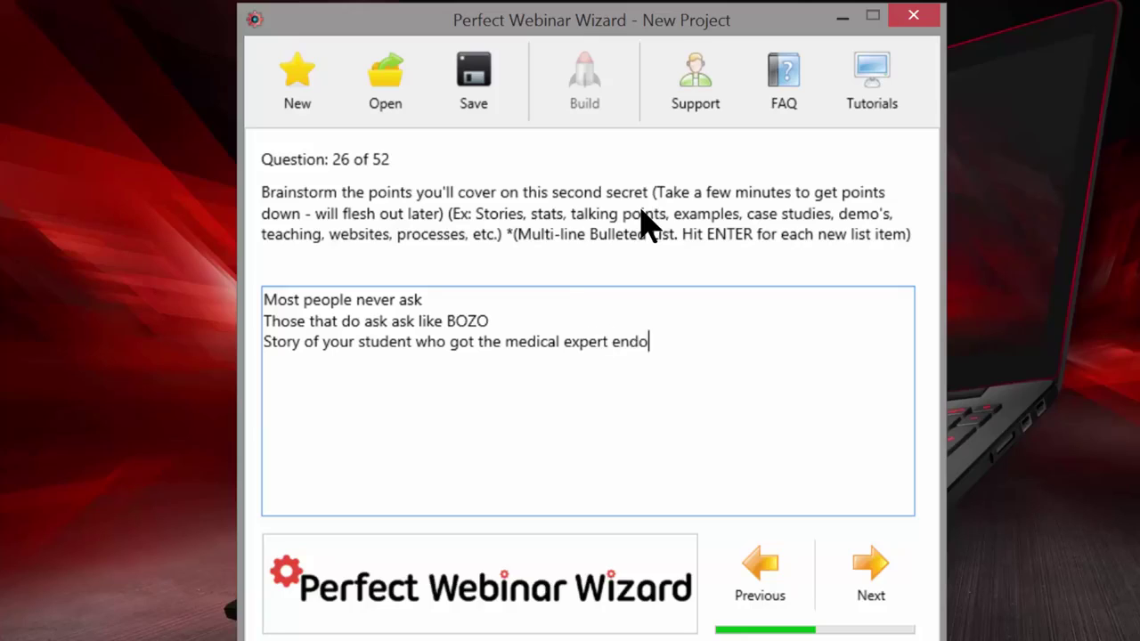
type("rsement")
Add the point "Give the big view of the right way to ask" to the second secret's list and advance
type("Give the")
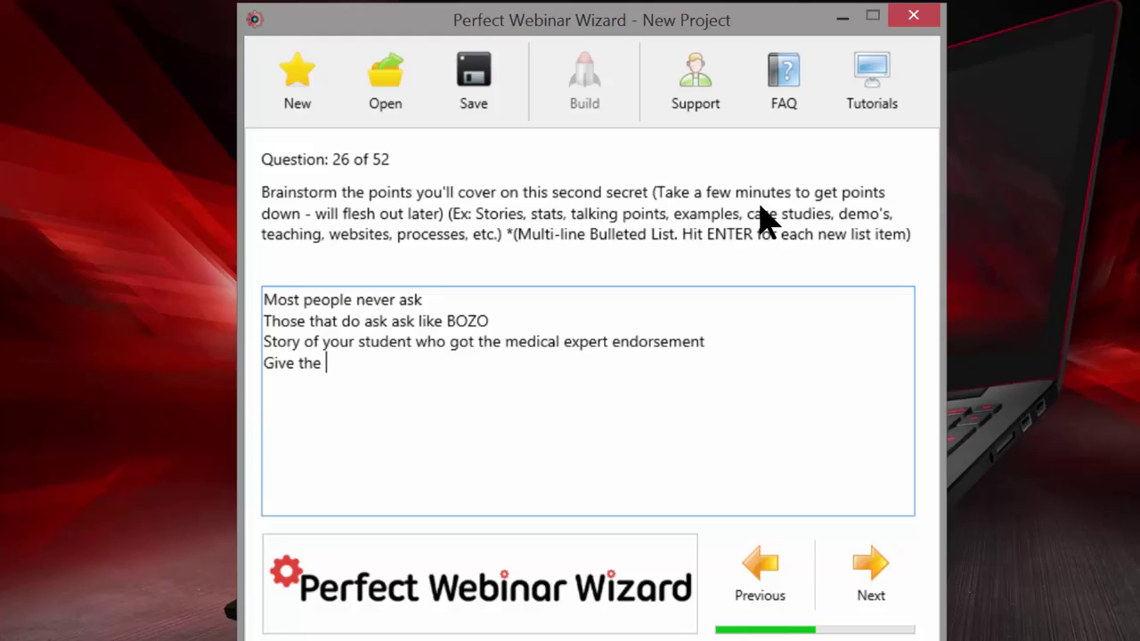
type("big view of the str")
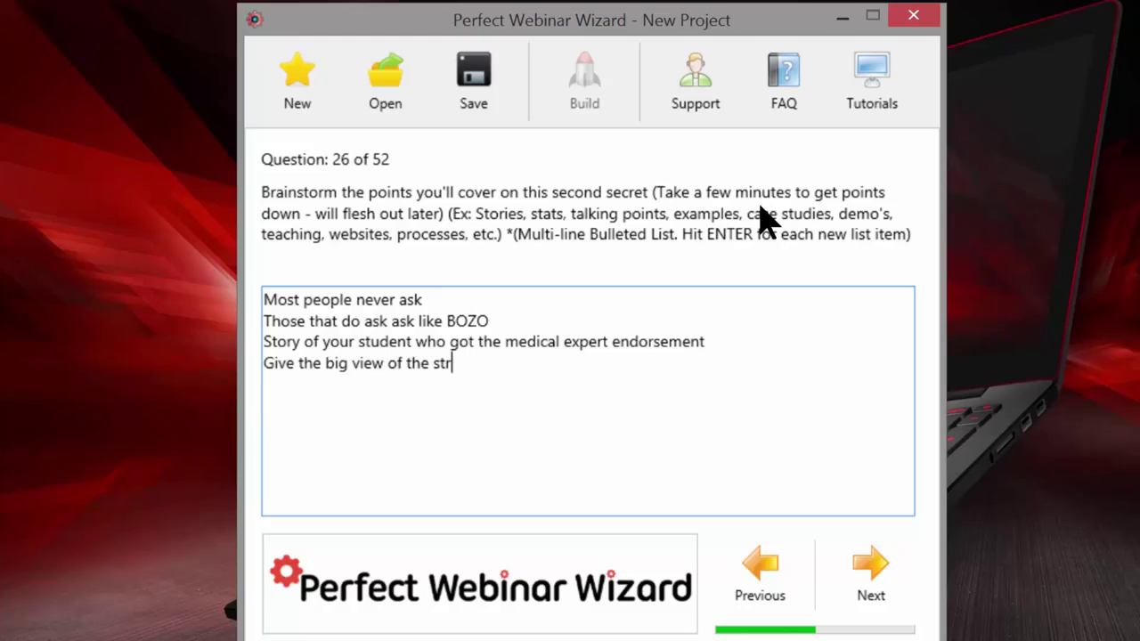
type("ategies")
type("of")
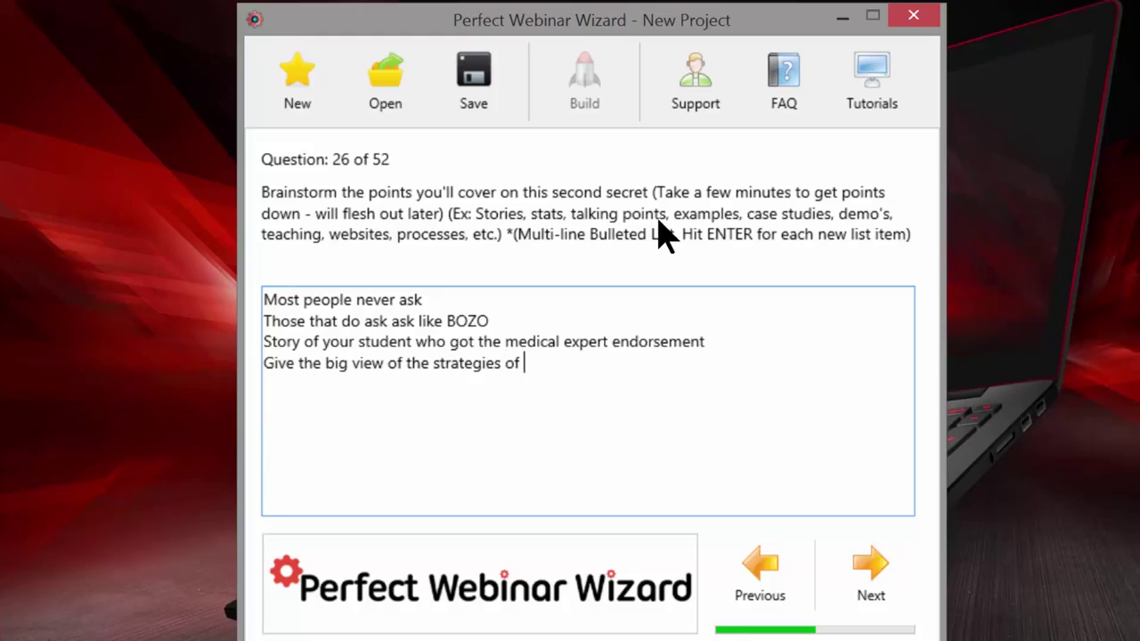
key("BackSpace")
key("BackSpace")
key("BackSpace")
key("BackSpace")
key("BackSpace")
key("BackSpace")
key("BackSpace")
key("BackSpace")
key("BackSpace")
key("BackSpace")
key("BackSpace")
key("BackSpace")
key("BackSpace")
key("BackSpace")
type("right way to")
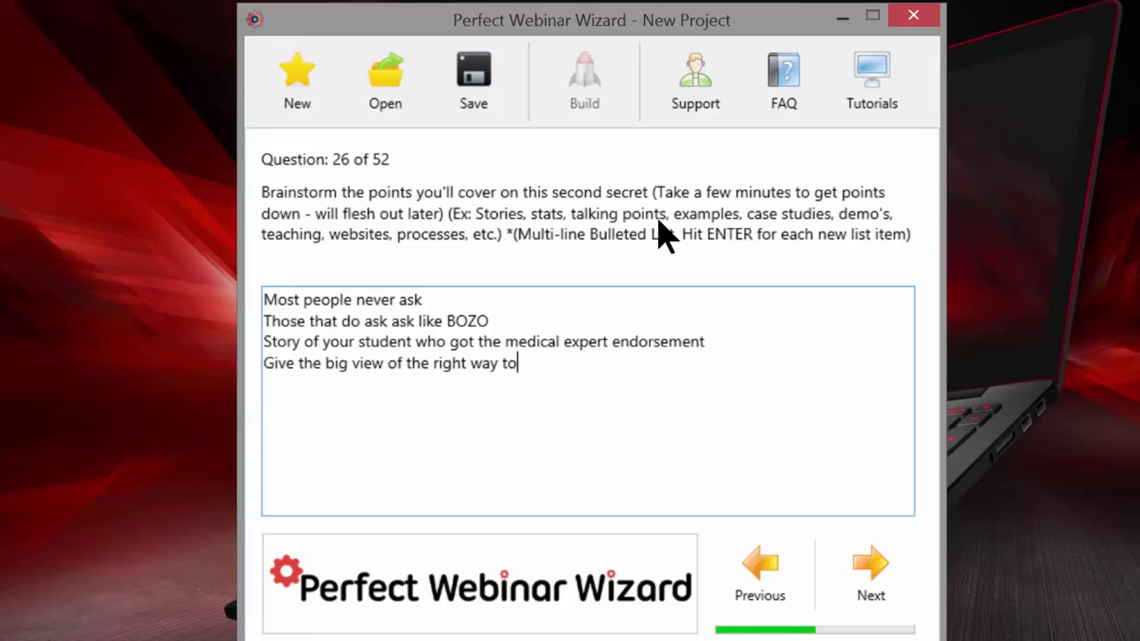
type(" ask")
left_click(880, 592)
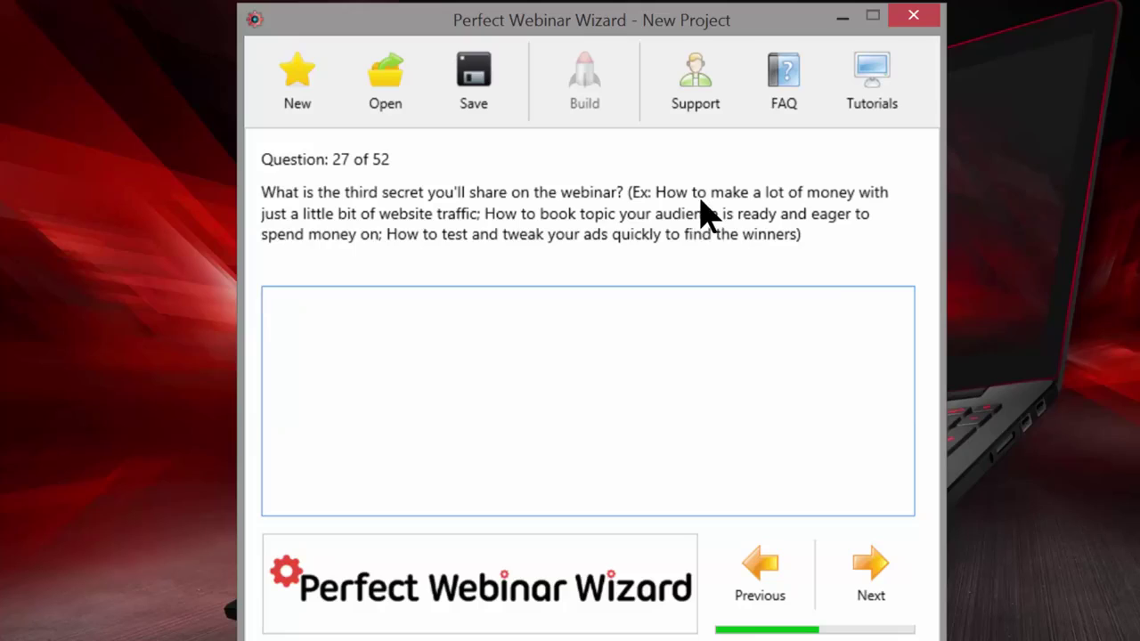
Answer the third secret question with "How To Use Your Book To Fill LIVE Events, Webinars, and Teleseminars" and advance
type("How TO u")
key("BackSpace")
key("BackSpace")
key("BackSpace")
type("o Use Your")
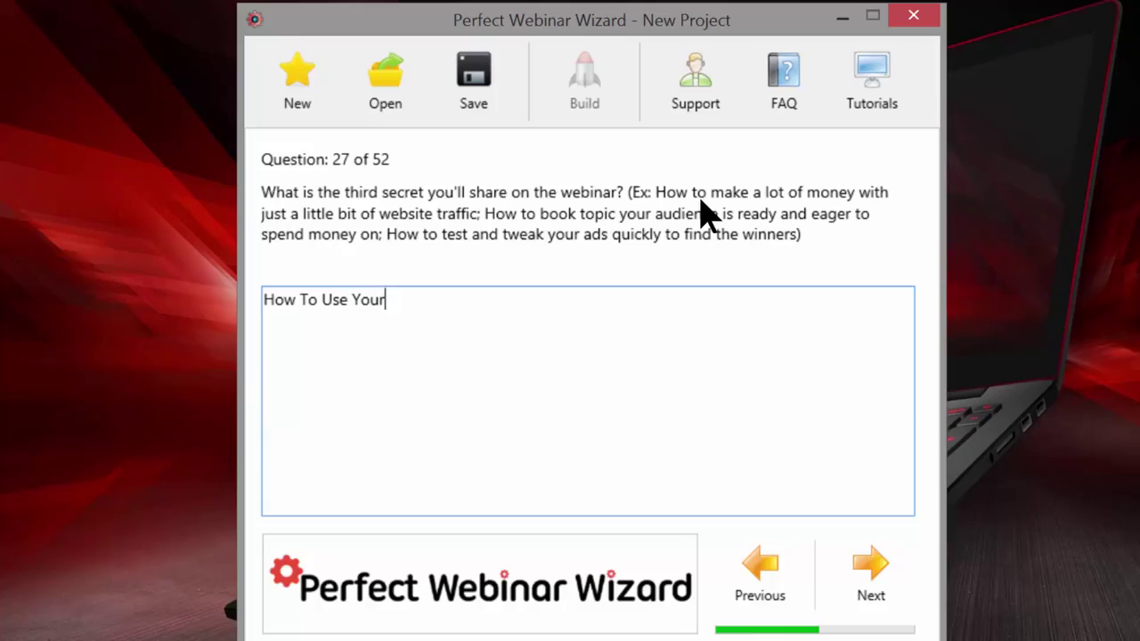
type(" Book To Fil")
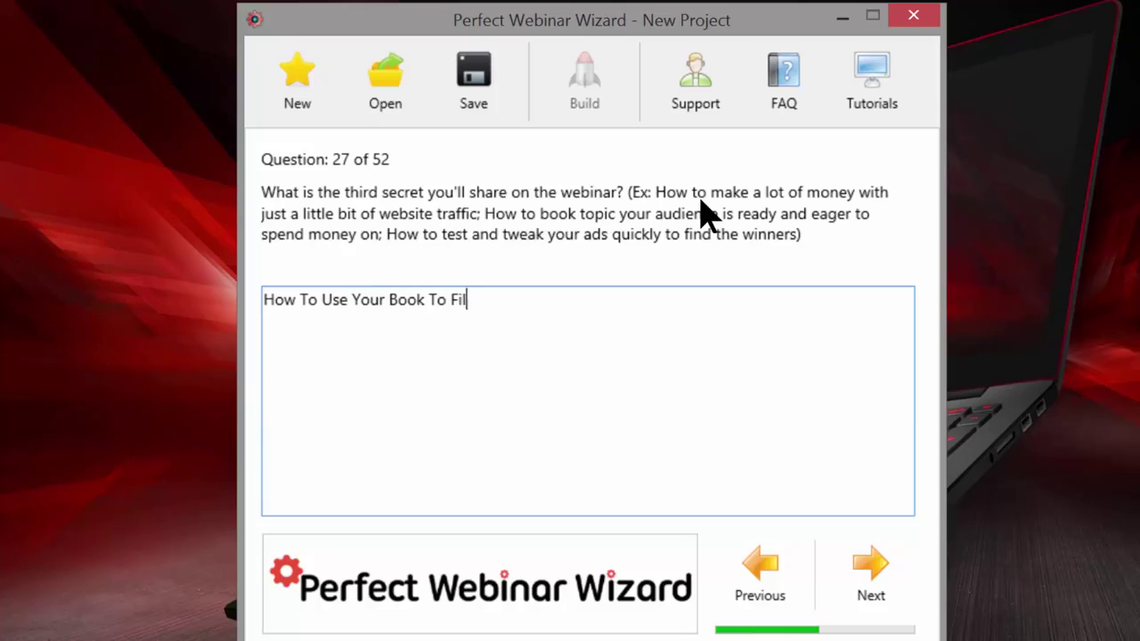
type("l Event")
key("BackSpace")
key("BackSpace")
key("BackSpace")
key("BackSpace")
key("BackSpace")
type("LIVE Events,")
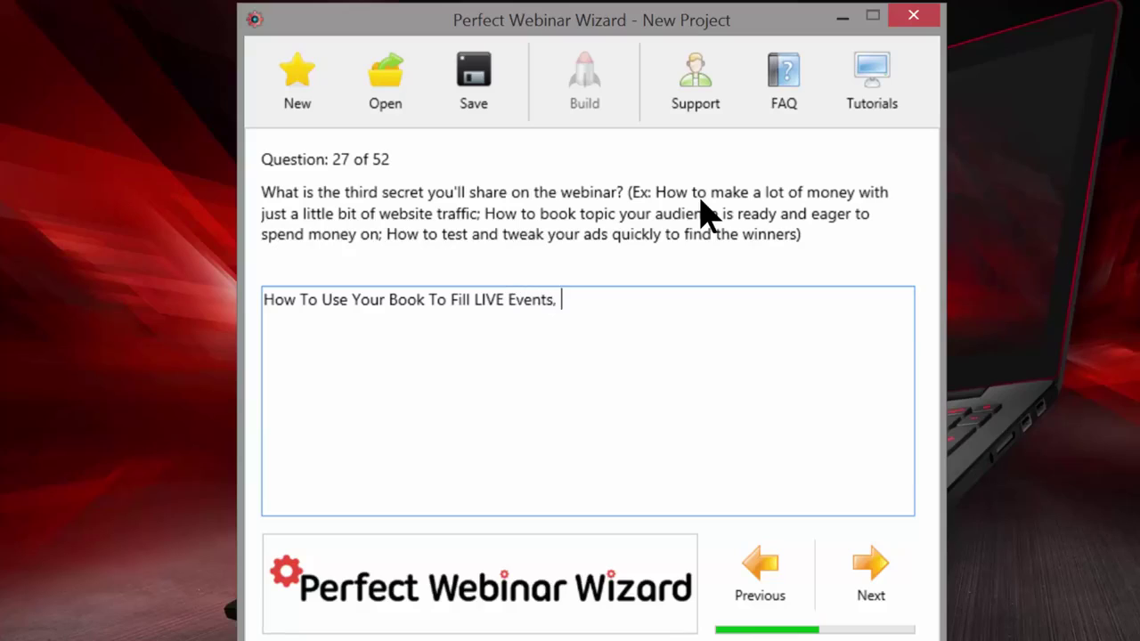
type(" Webinars and Teles")
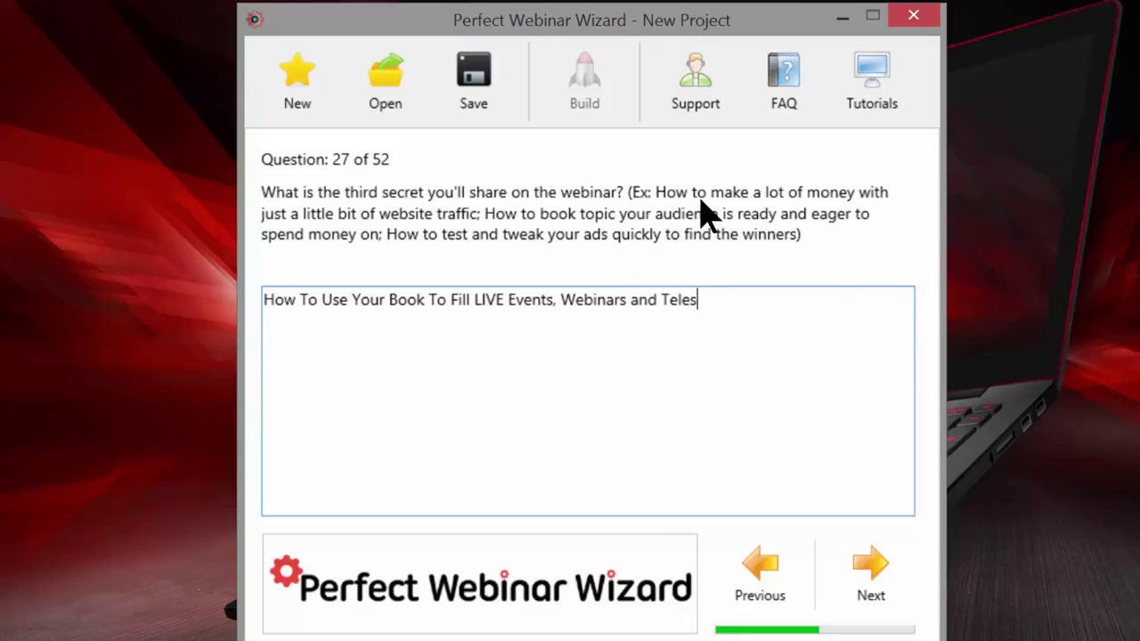
type("eminar")
left_click(628, 300)
type(",")
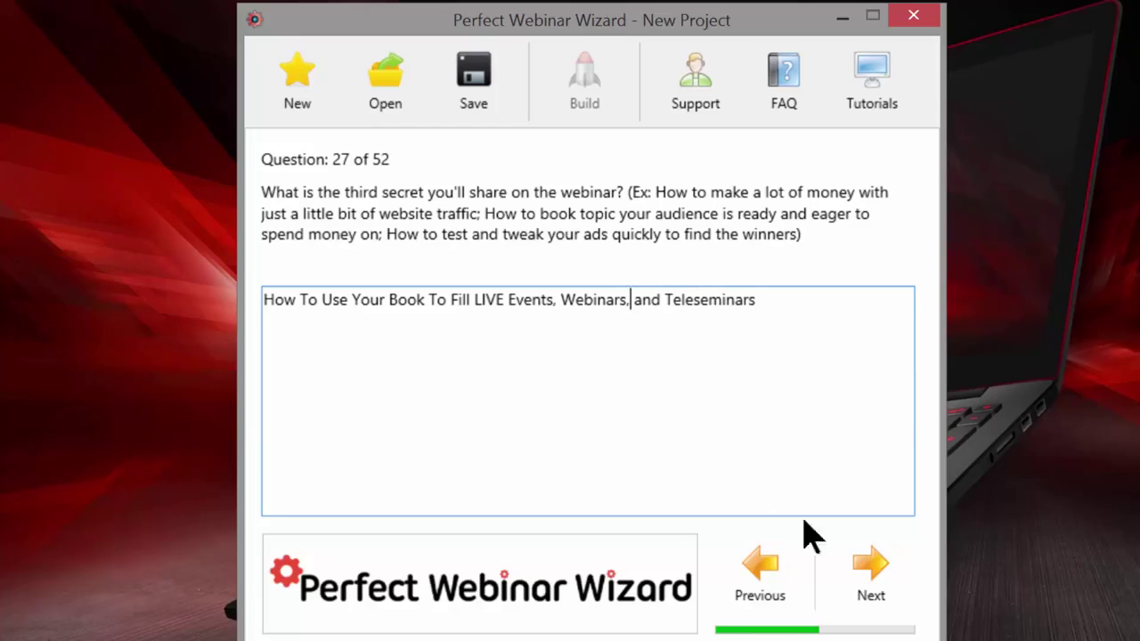
left_click(882, 592)
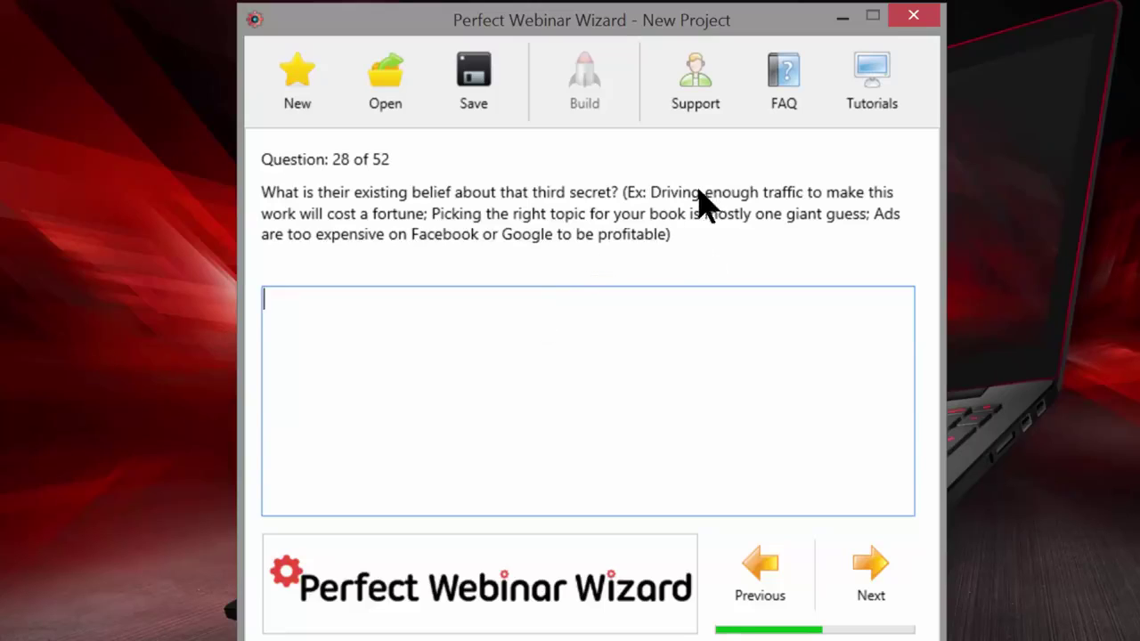
Recheck the third secret's answer and return to the question about the existing belief
left_click(744, 569)
left_click(882, 576)
left_click(759, 570)
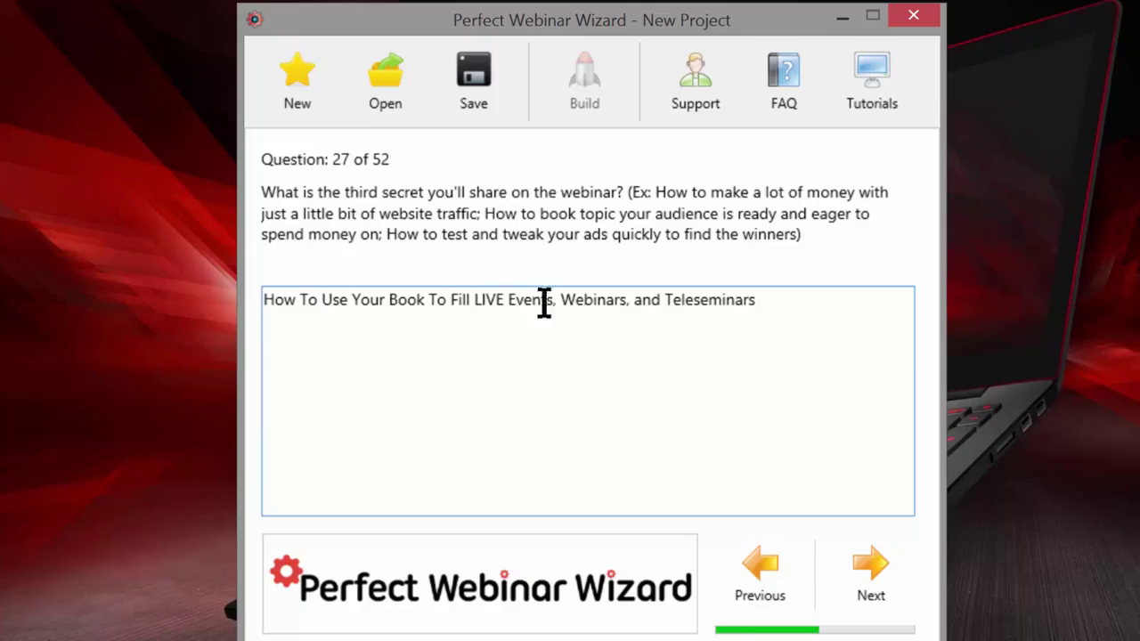
left_click(865, 590)
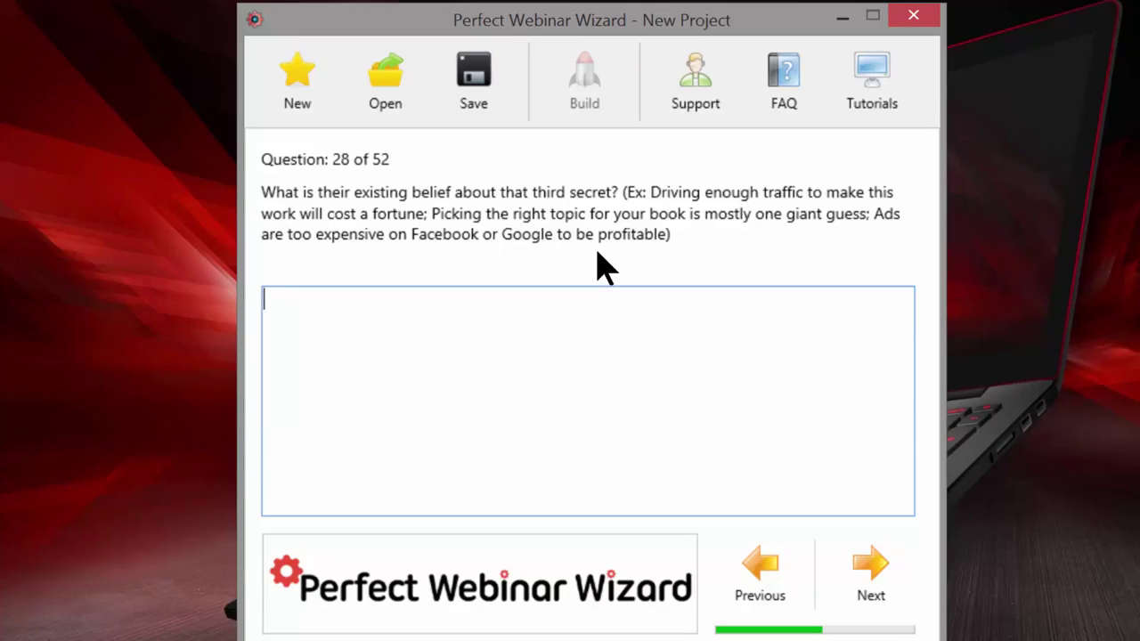
Answer the existing belief question with "Getting people on to webinars, teleseminars and live events is really hard and expensive" and advance
type("Gettign")
key("BackSpace")
type("ng eope")
key("BackSpace")
key("BackSpace")
key("BackSpace")
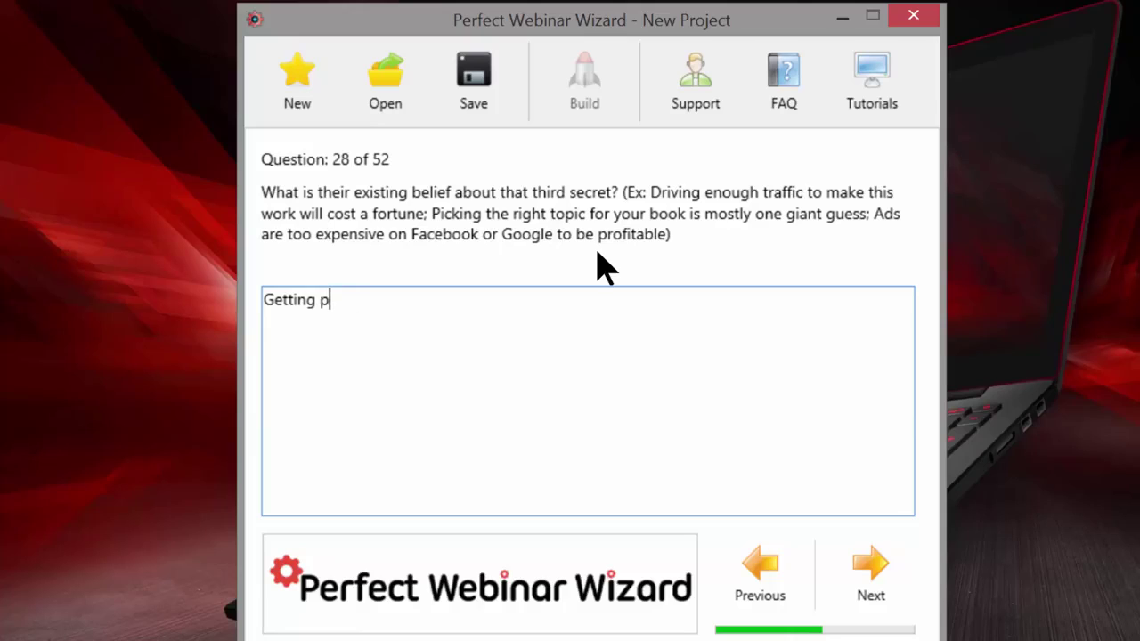
type("eople on to webinars")
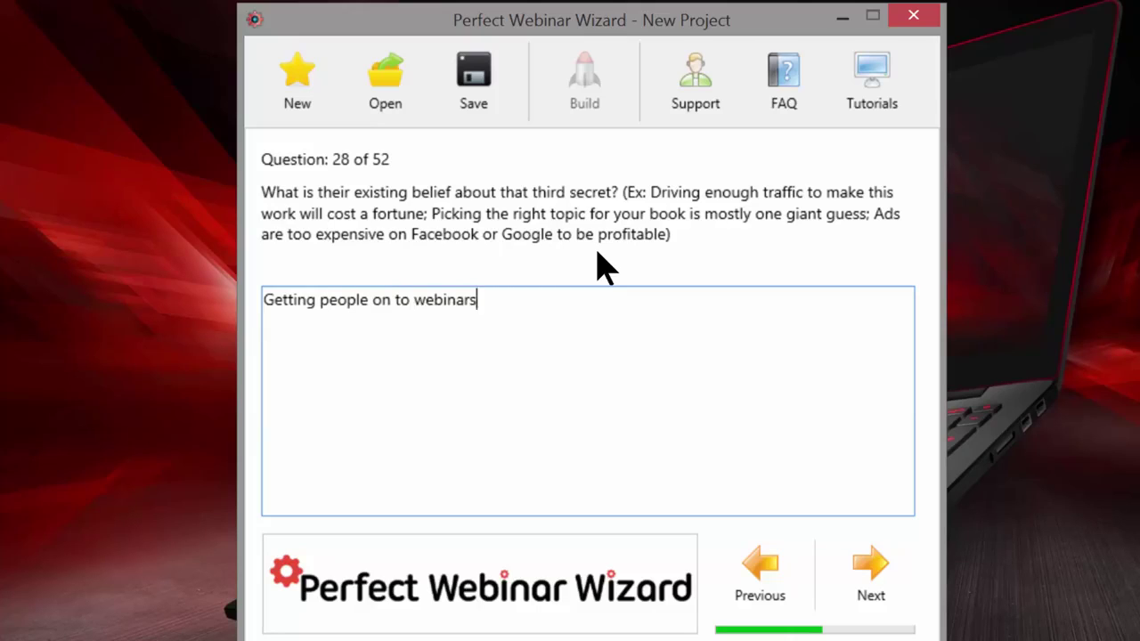
type(", teleseminars ")
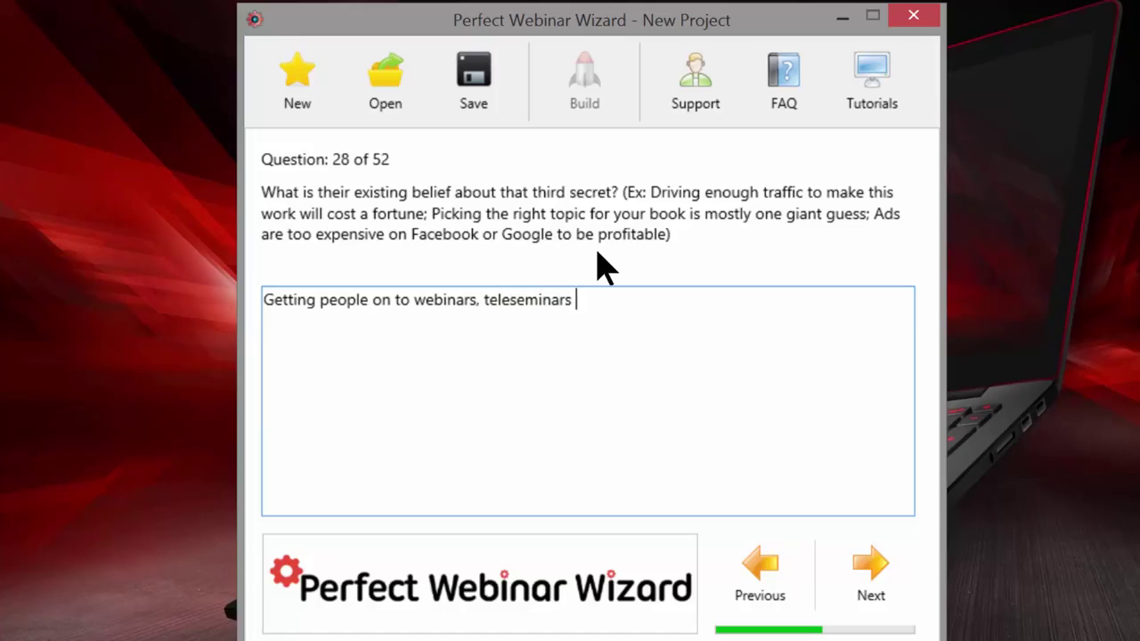
type("and live events is really")
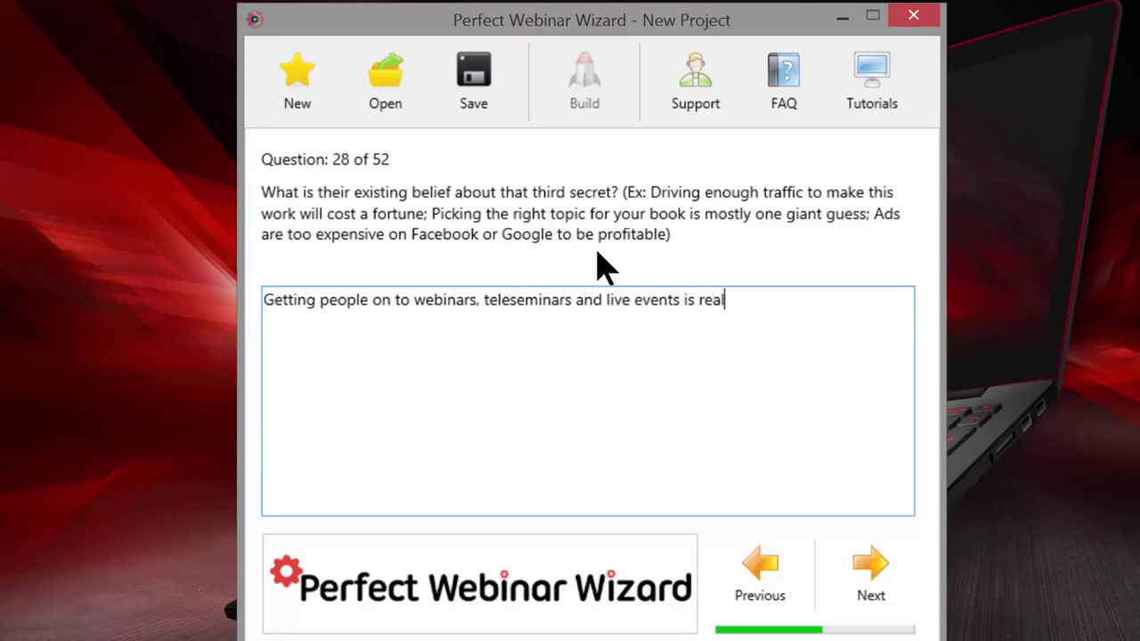
key("BackSpace")
type("ly hard and expens")
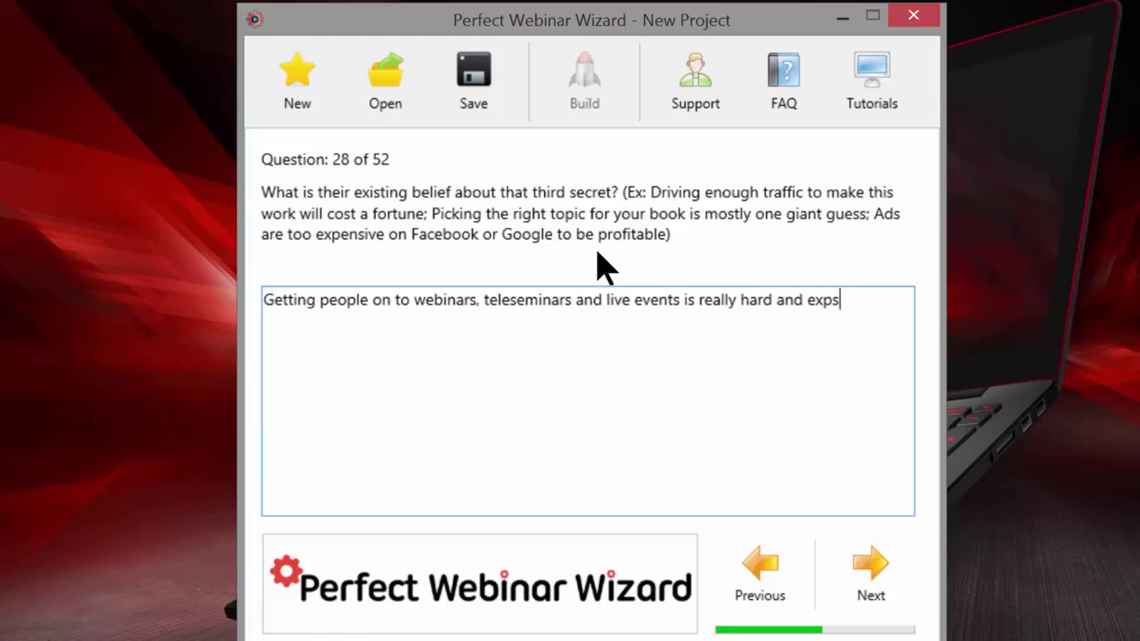
key("BackSpace")
type("ensive")
left_click(869, 570)
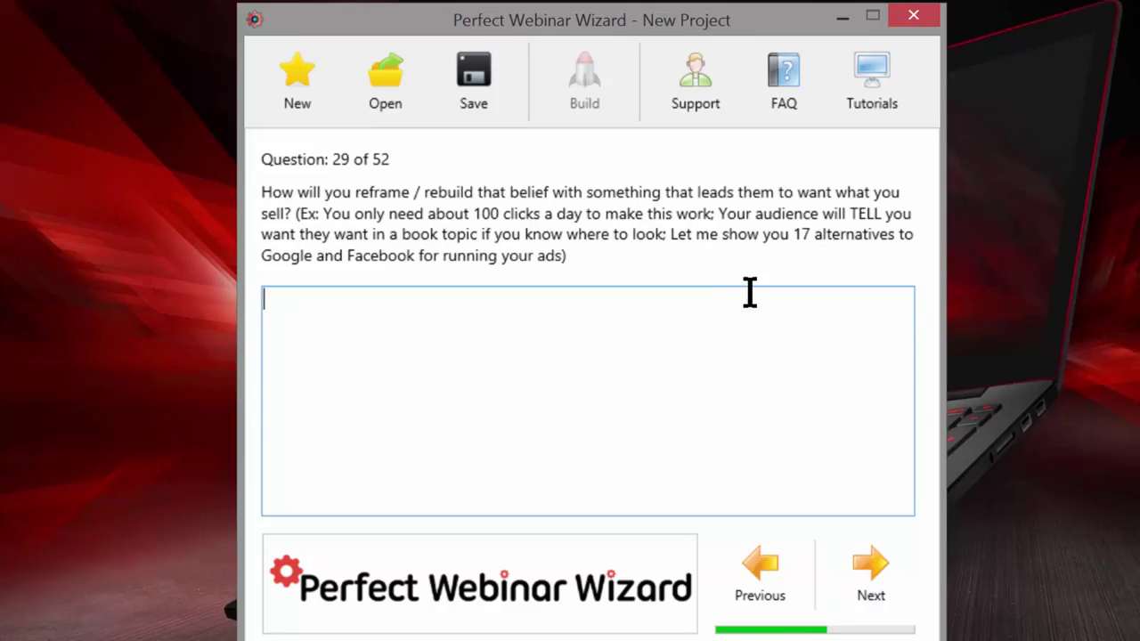
Begin the third belief's reframe with "If you do it right, actually the most", leaving a gap for the subject after the comma
type("If you do it right.")
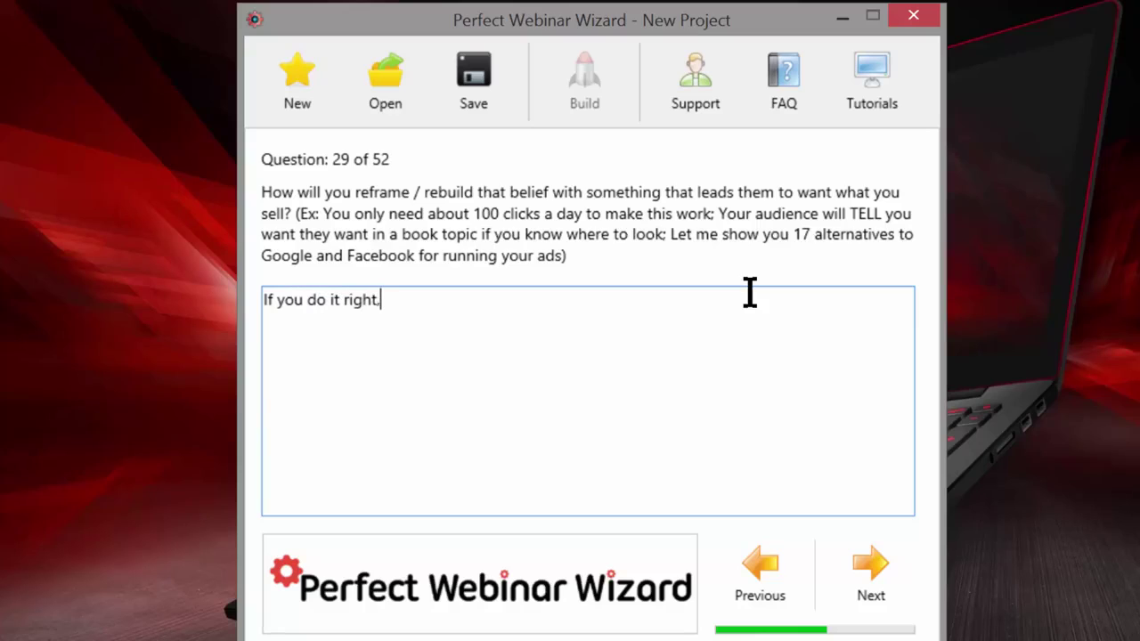
key("BackSpace")
type(", it's actually the most")
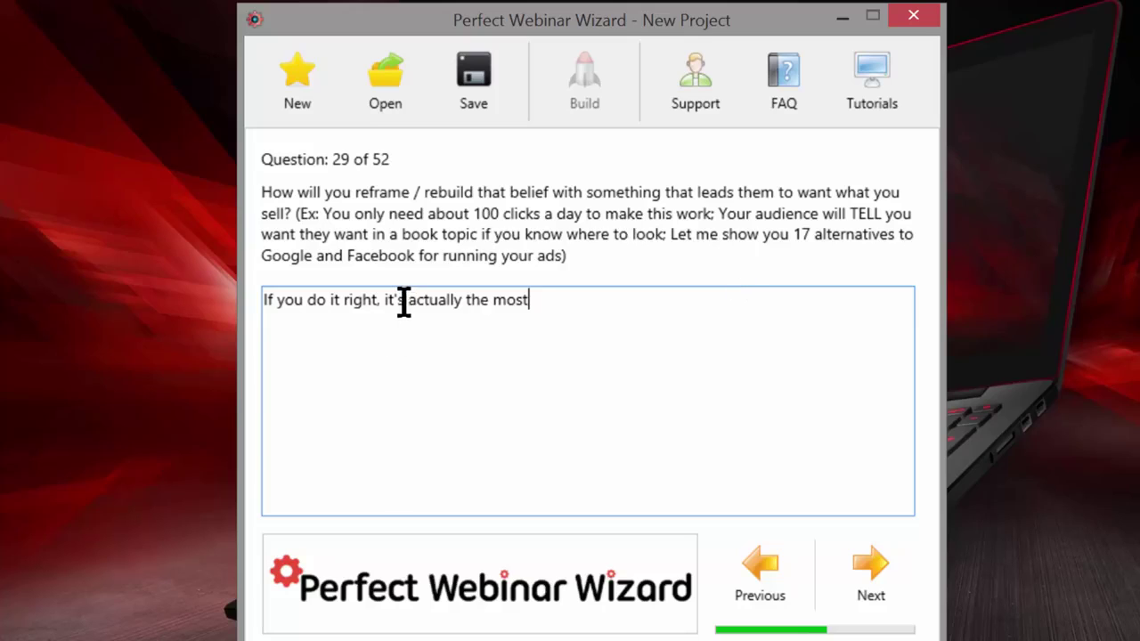
left_click_drag(404, 302, 390, 300)
key("BackSpace")
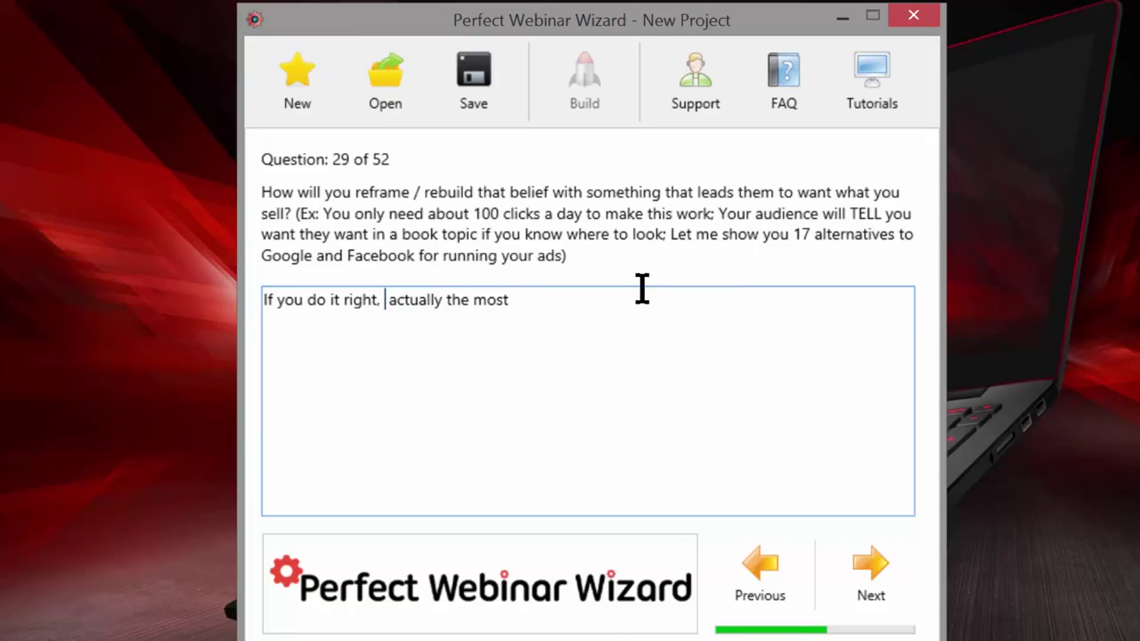
Copy "webinars, teleseminars and live events" from the existing belief answer into the reframe after "If you do it right," and add "are"
left_click(759, 570)
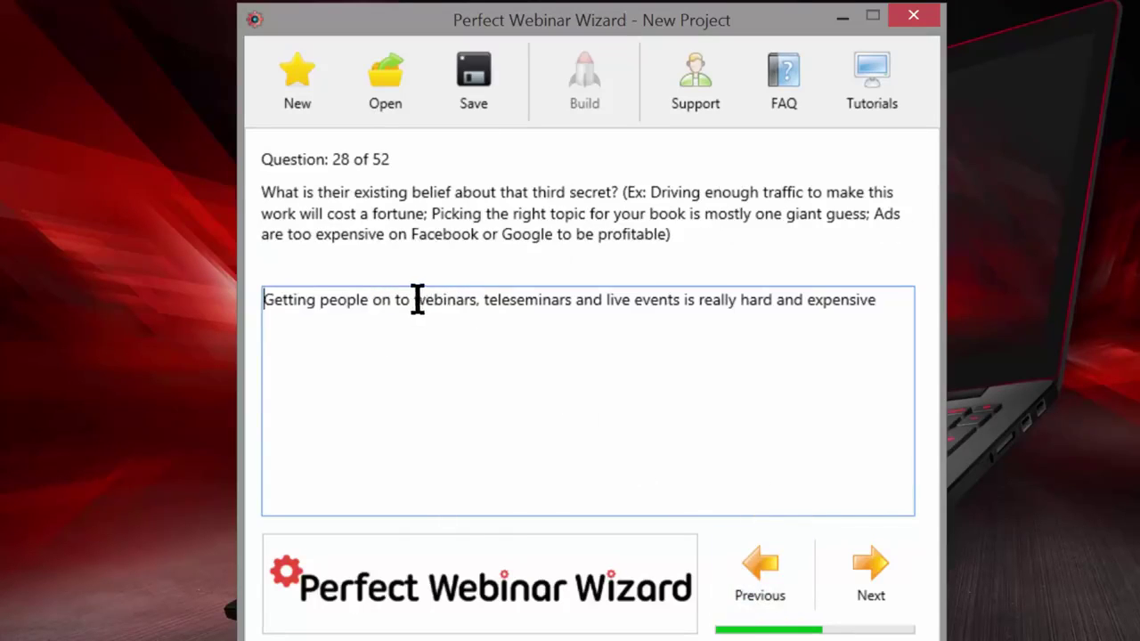
left_click_drag(415, 299, 680, 303)
key("ctrl+c")
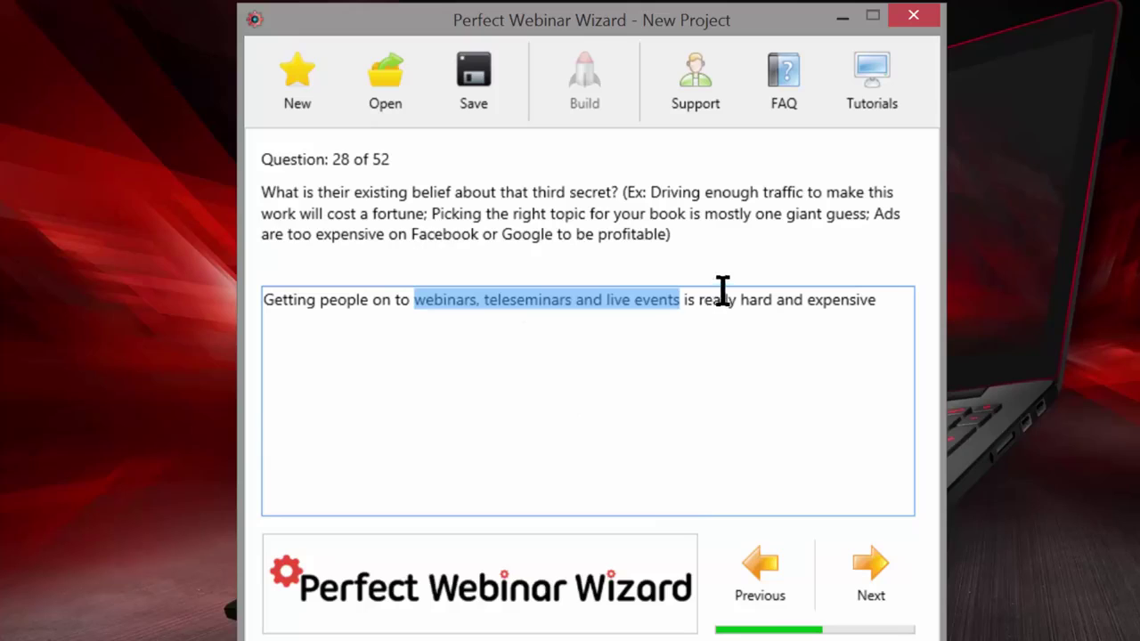
left_click(844, 571)
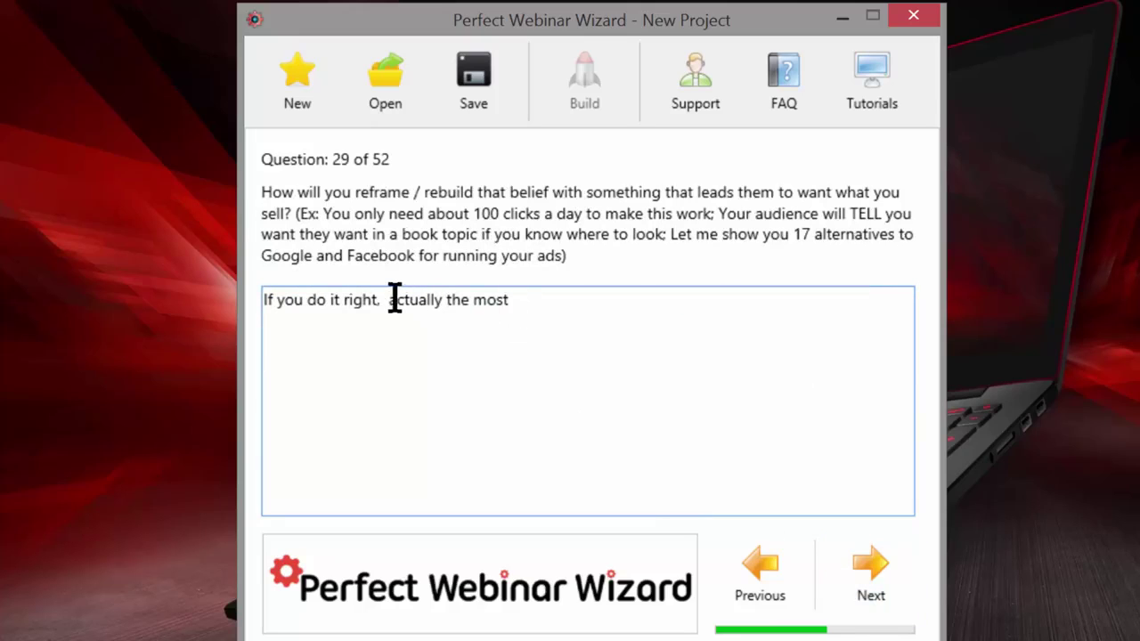
left_click(388, 299)
key("ctrl+v")
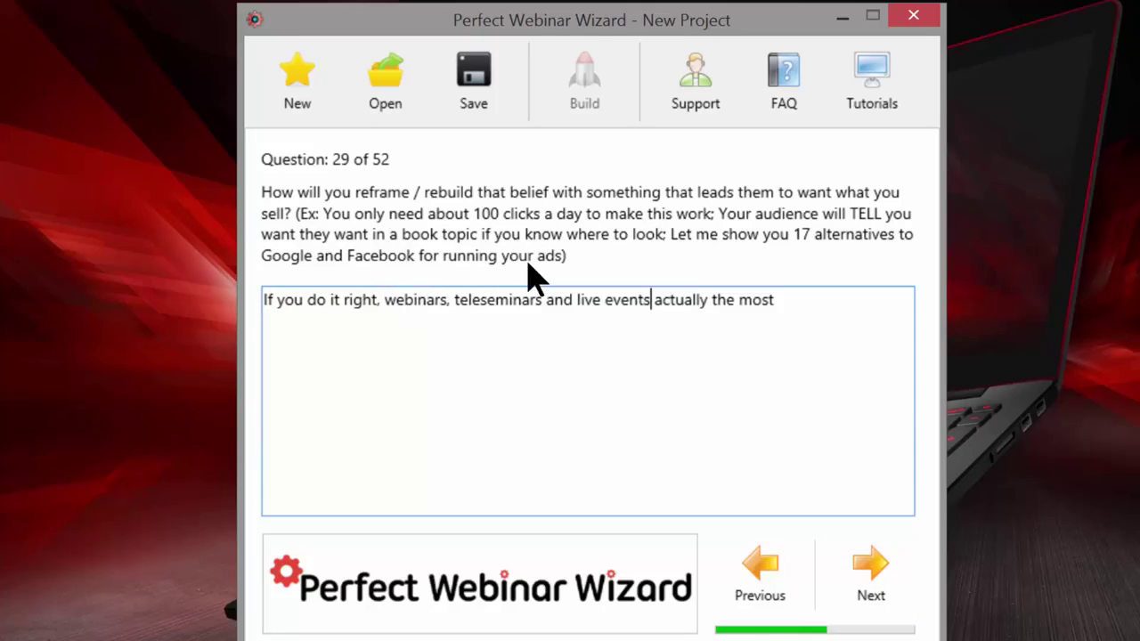
type("are")
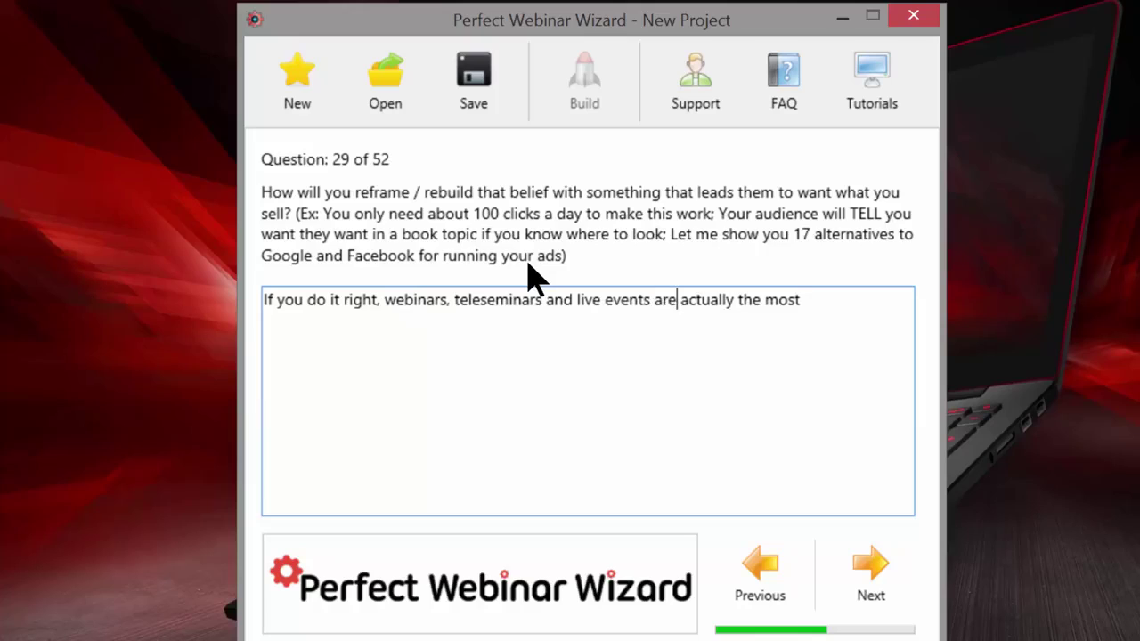
Complete the third belief's reframe with "effective marketing tools you can use" and advance to the next question
left_click(828, 311)
type("effective mar")
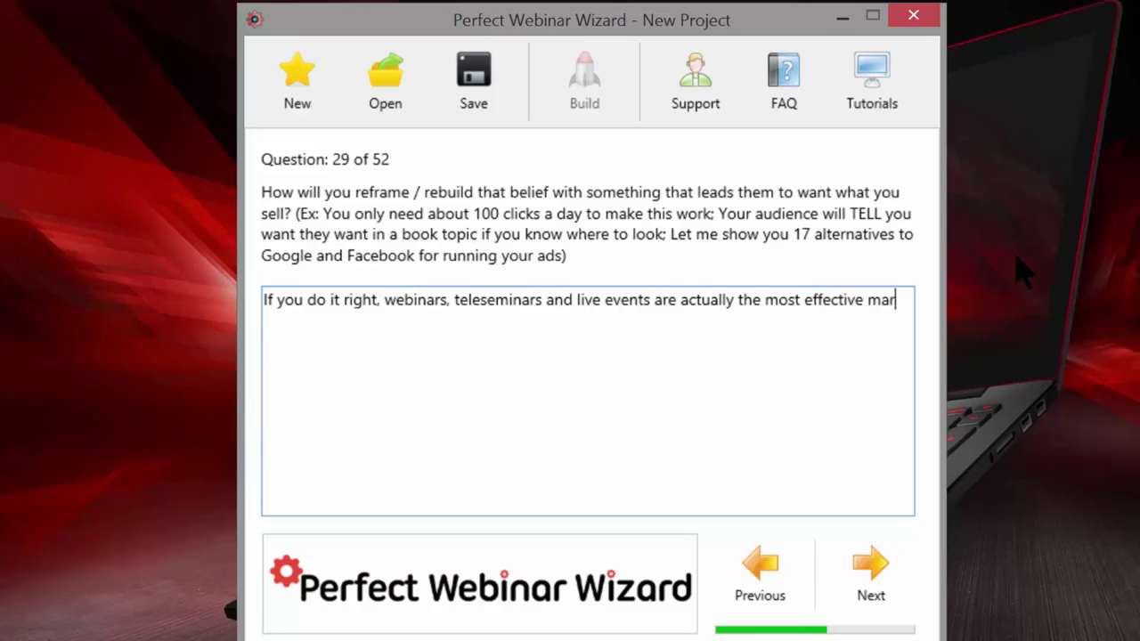
type("keting th")
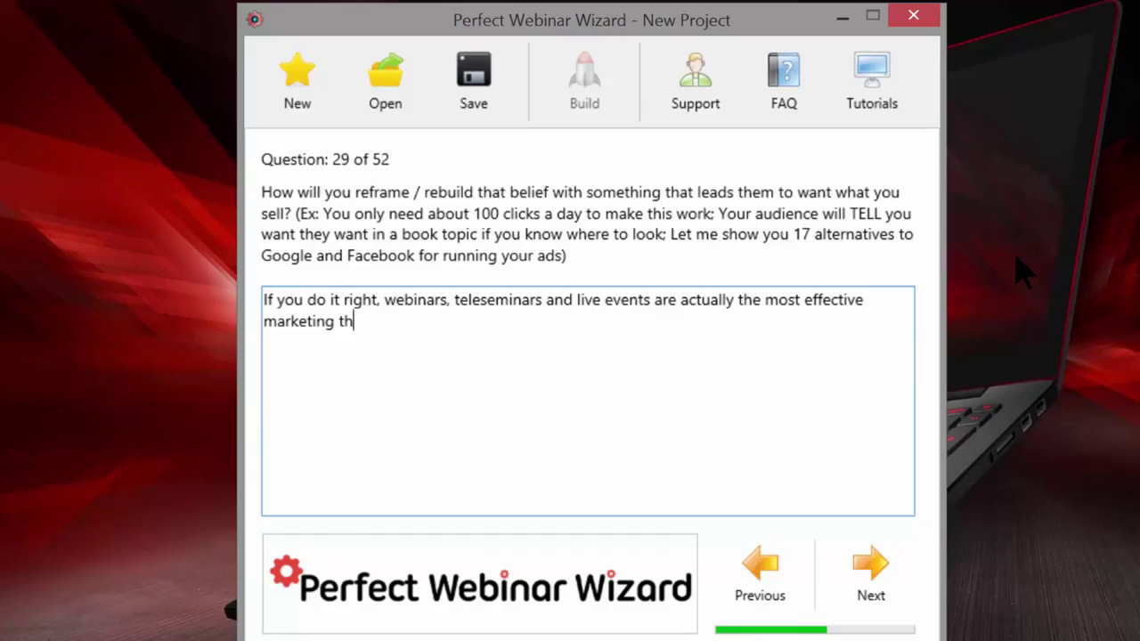
key("BackSpace")
type("ools you can u")
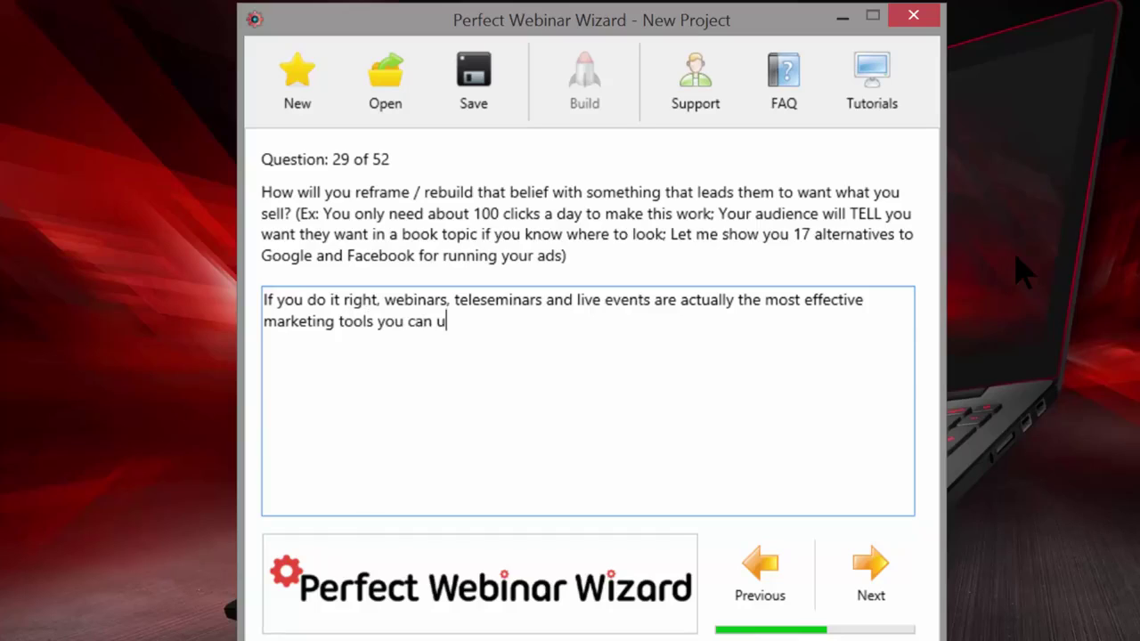
type("se becau")
key("BackSpace")
key("BackSpace")
key("BackSpace")
key("BackSpace")
key("BackSpace")
key("BackSpace")
left_click(868, 577)
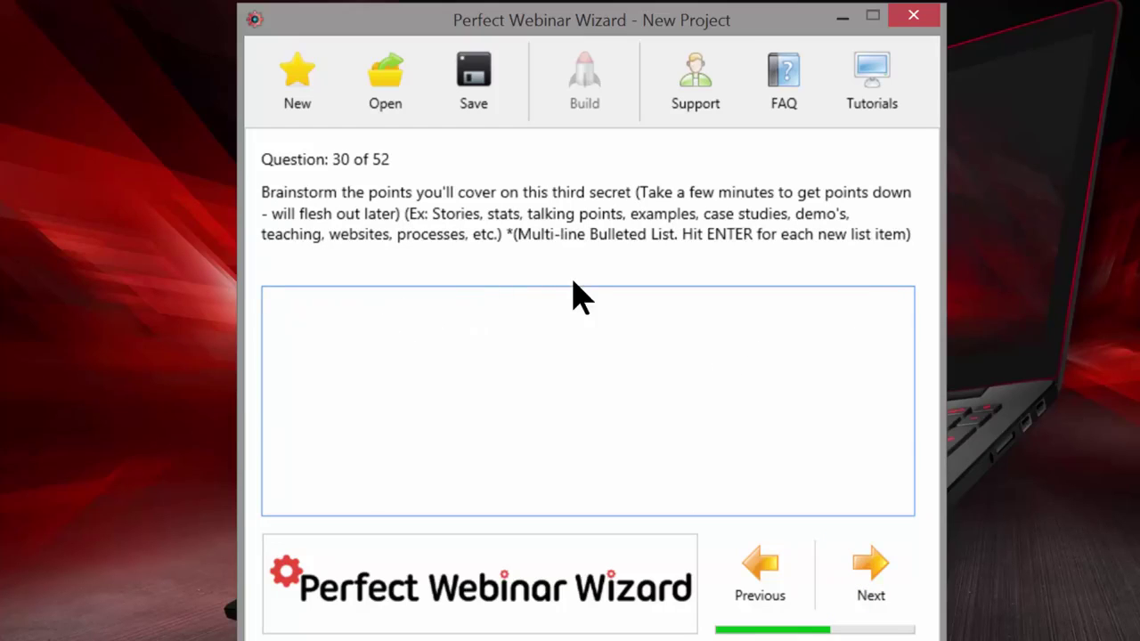
List "Trust factor", "Structure the back end offers at the very beginning" and "Use the book to fill the funnel" as third secret points
type("Trust factor")
key("Return")
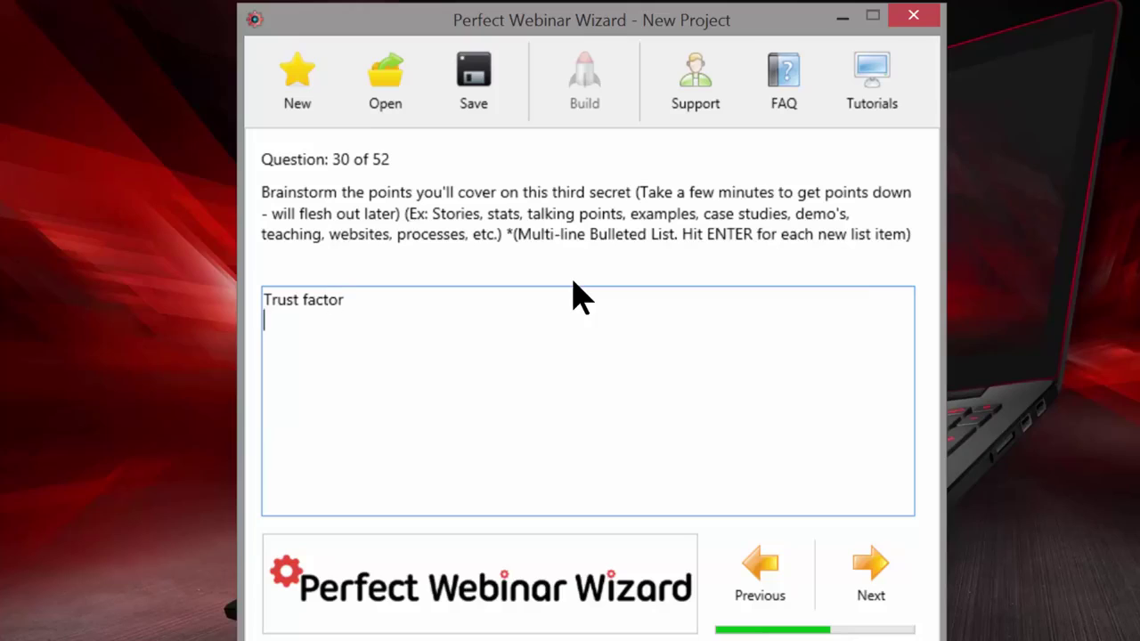
type("st factor Structure the ba")
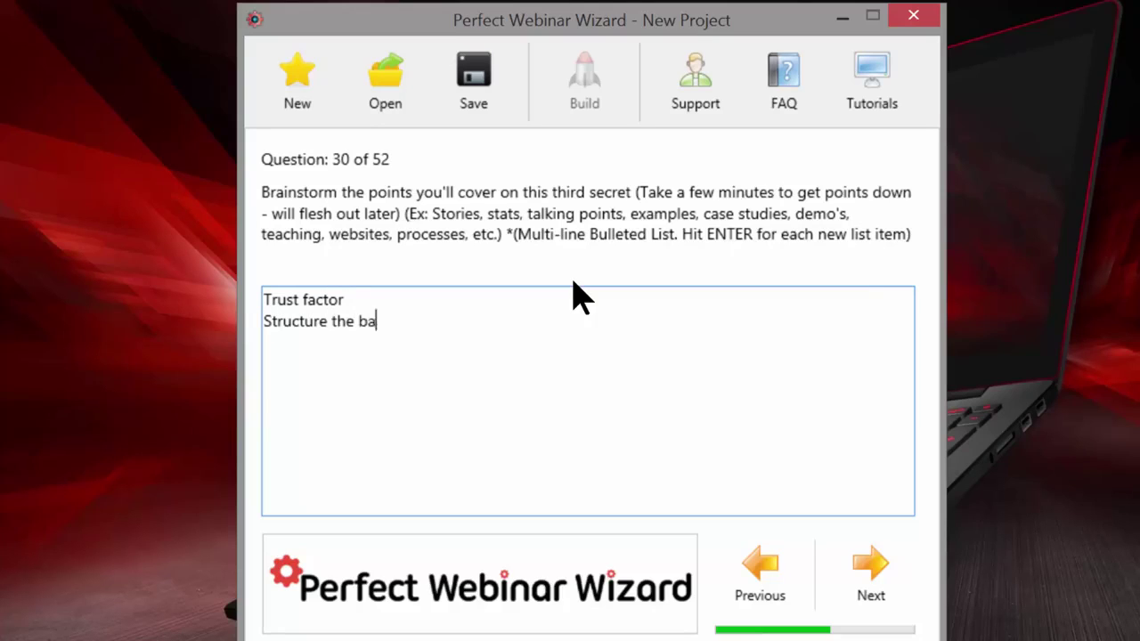
type("ck end offers at the befr")
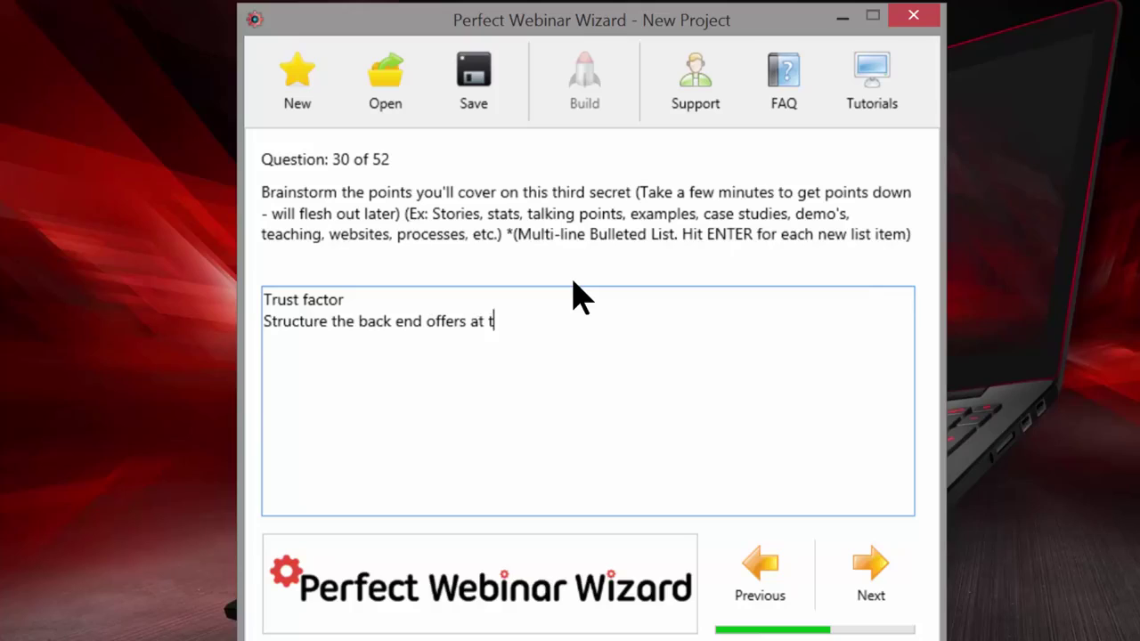
key("BackSpace")
key("BackSpace")
key("BackSpace")
key("BackSpace")
type("very beginning")
key("Return")
type("Use ")
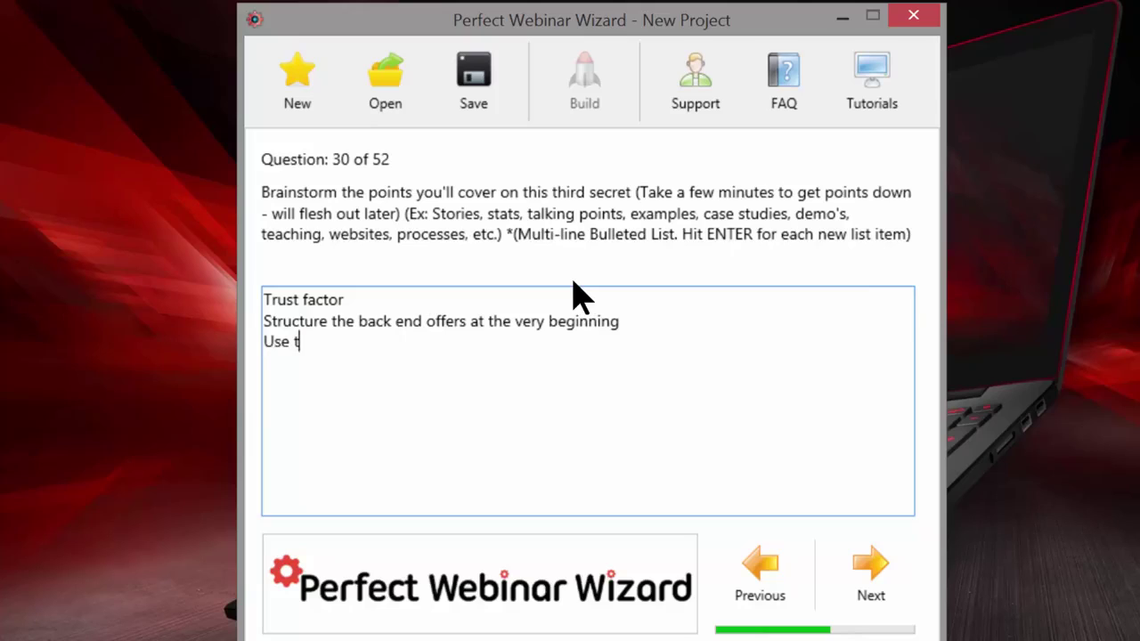
type("the book to fi")
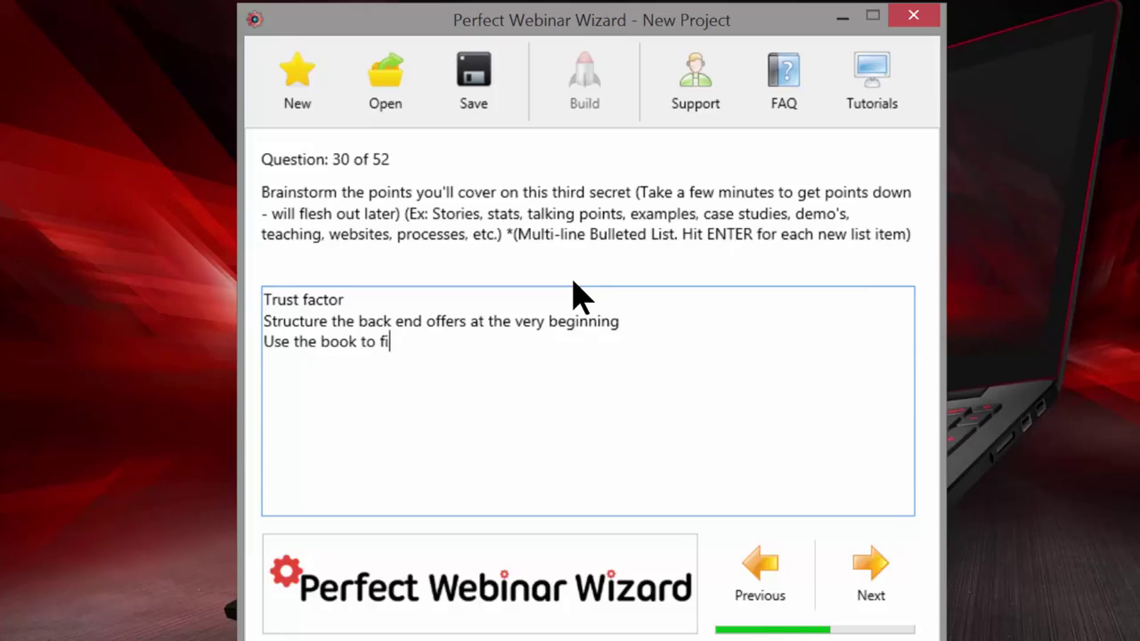
type("ll the funnel")
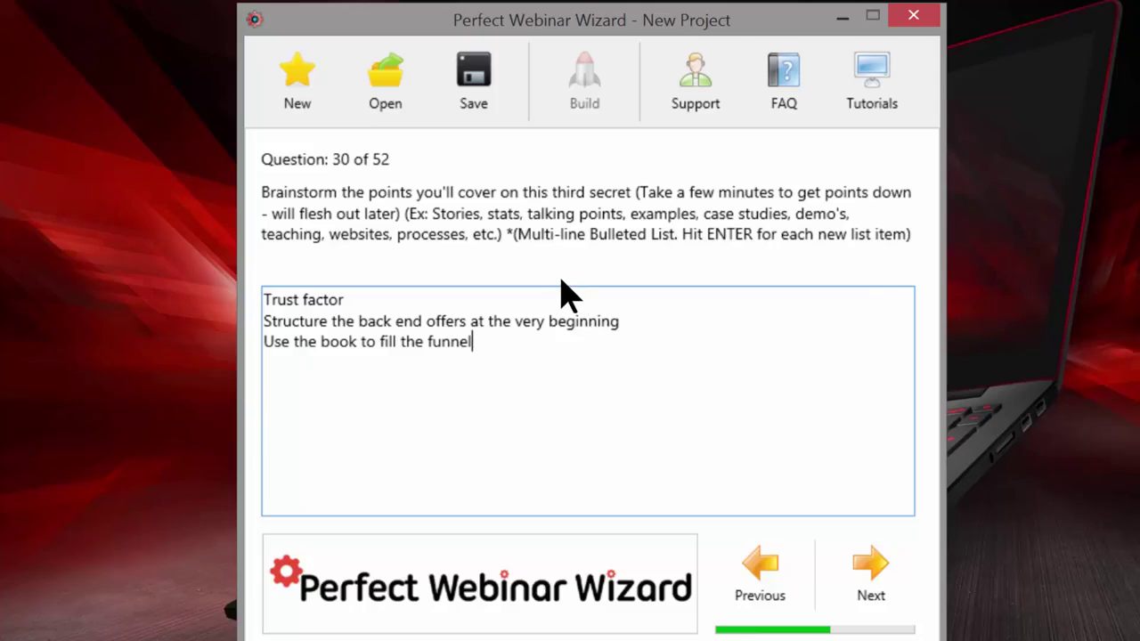
Add "Use tools inside the book to build a responsive subscriber list" to the third secret's points and advance
key("Return")
type("Ust")
type("e the book to")
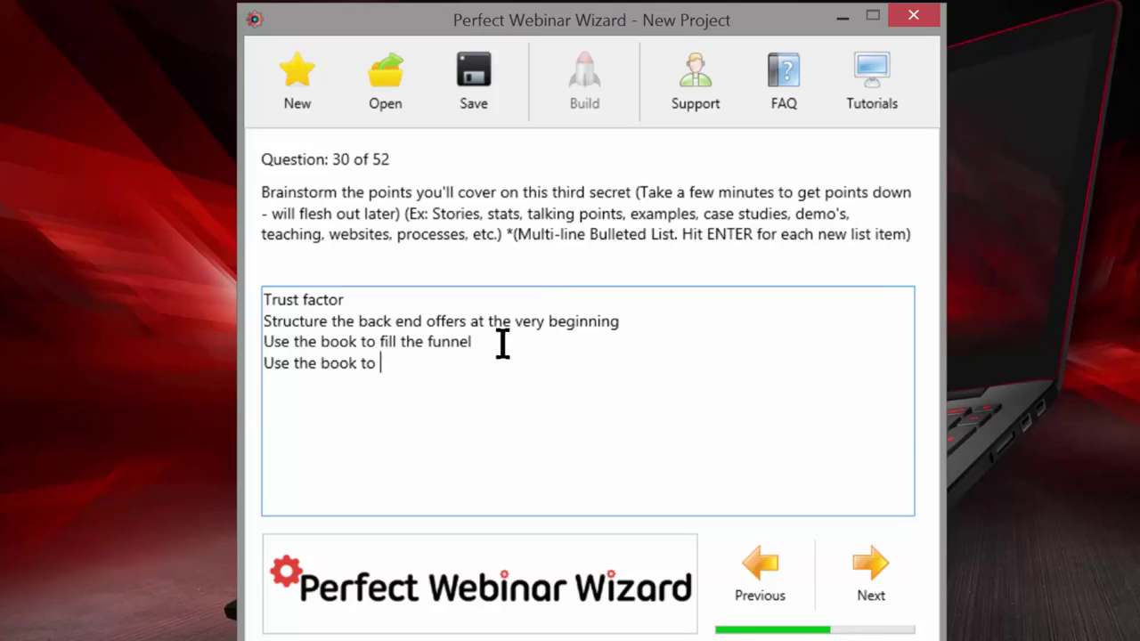
left_click(319, 363)
key("BackSpace")
key("BackSpace")
key("BackSpace")
key("BackSpace")
type("tool s")
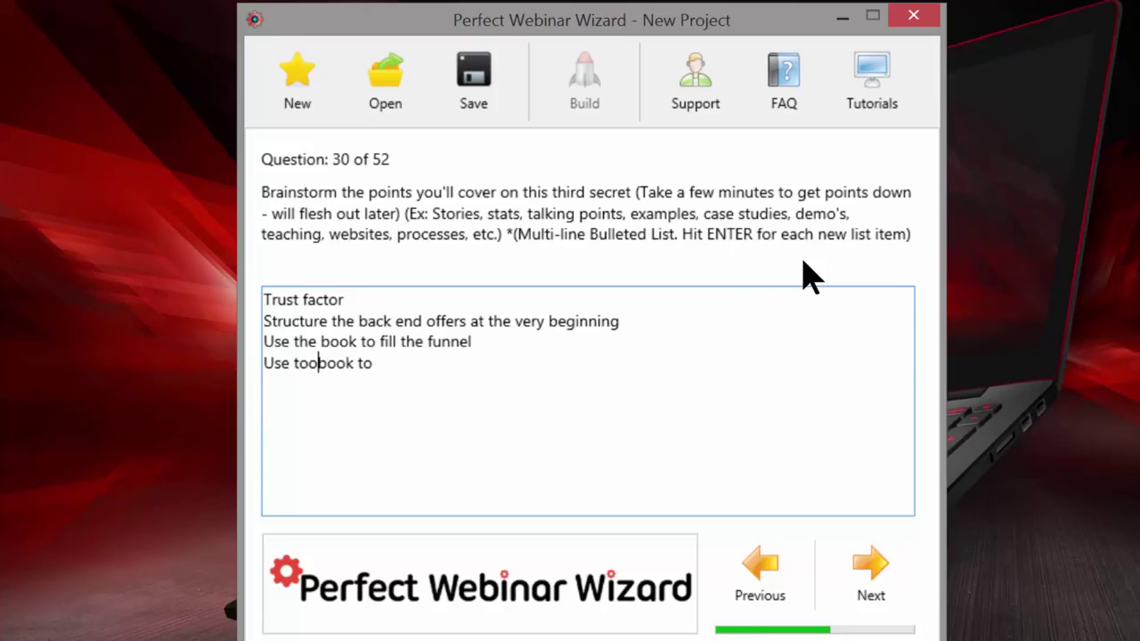
key("BackSpace")
key("BackSpace")
type("s insid")
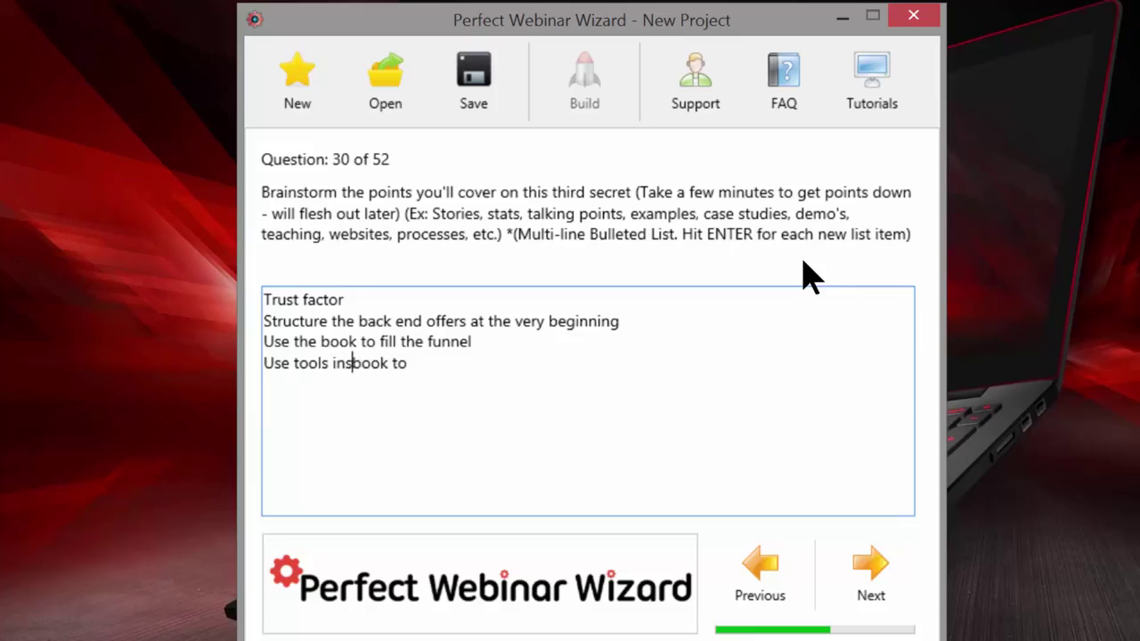
type("e the")
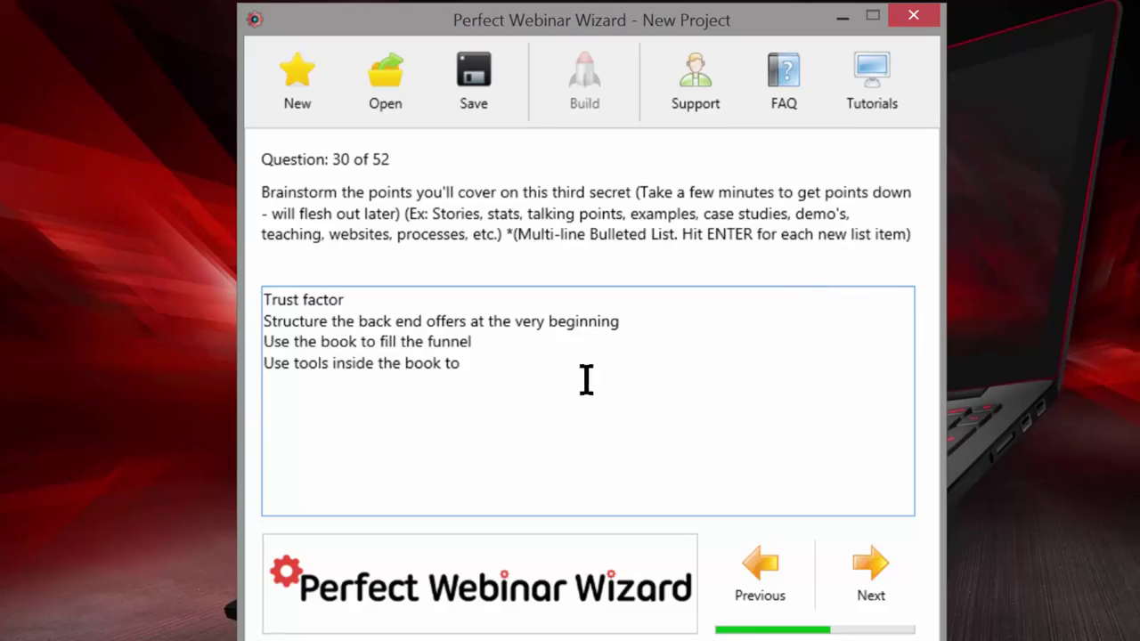
left_click(554, 371)
type("build a respons")
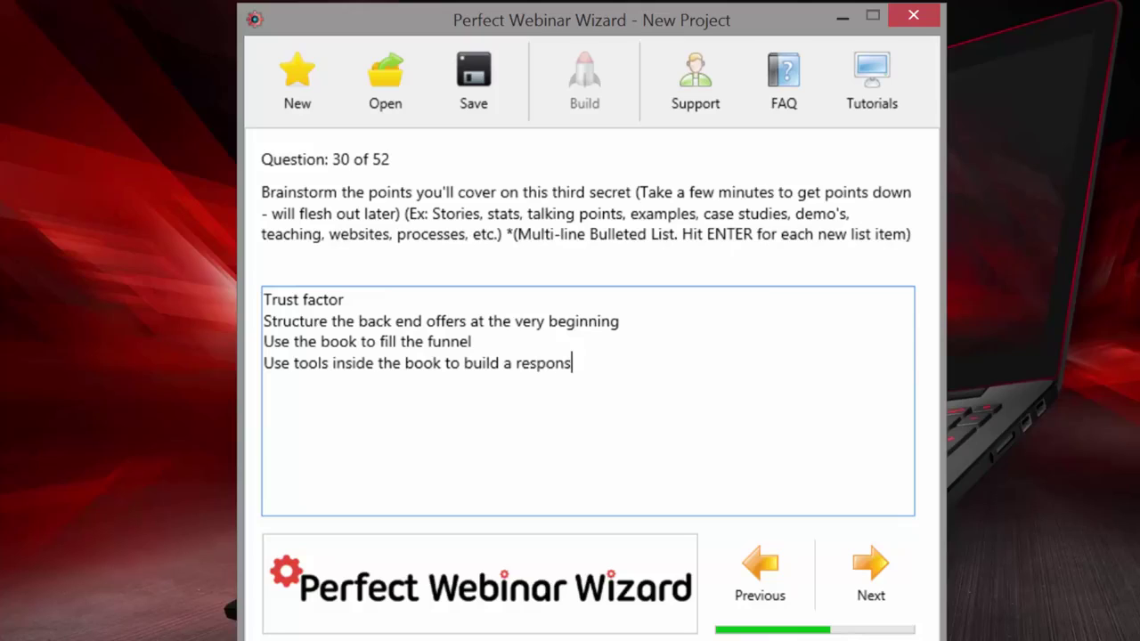
type("ive subscriber list")
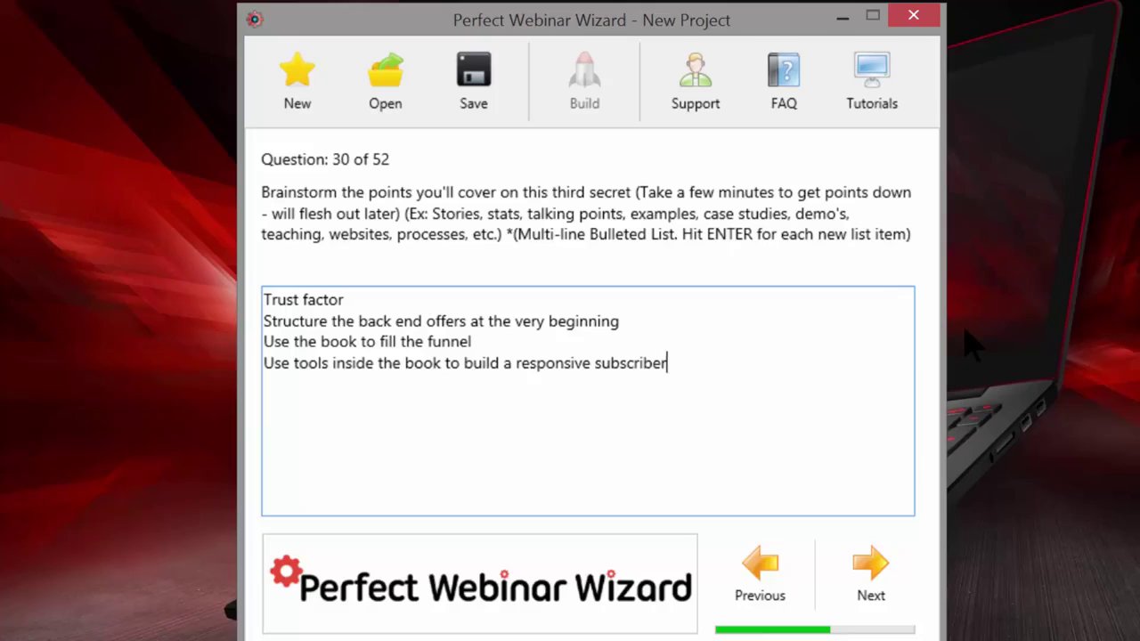
left_click(859, 574)
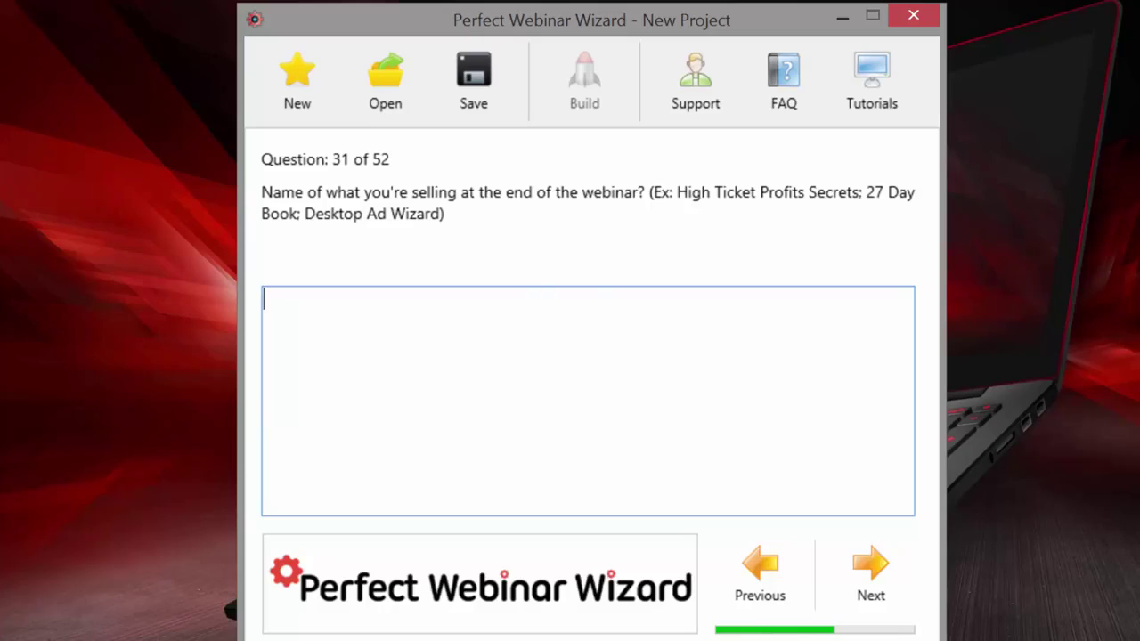
Name the product sold at the end of the webinar "The Book Accelerator Home Study Program" and advance
type("The Book Accele")
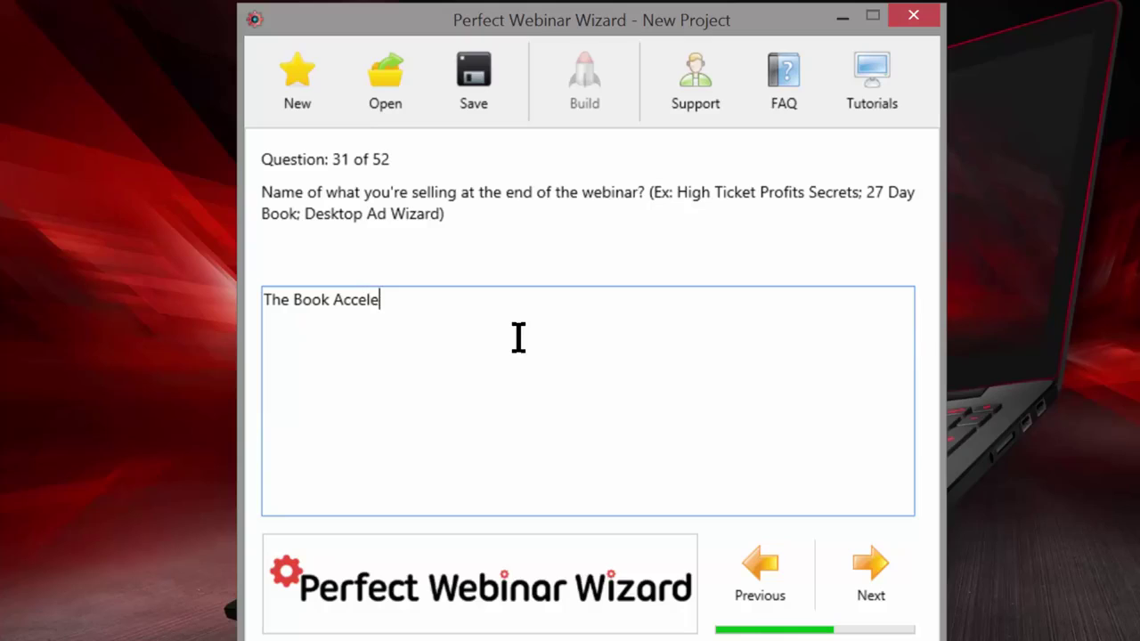
type("rator")
type("Hom")
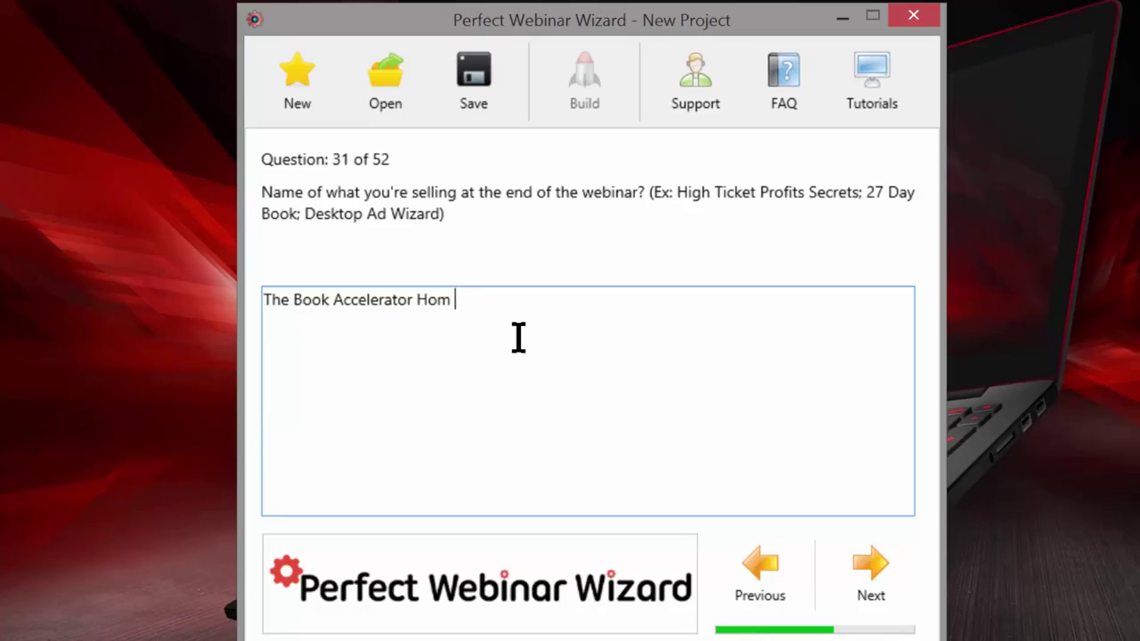
type("e Study Program")
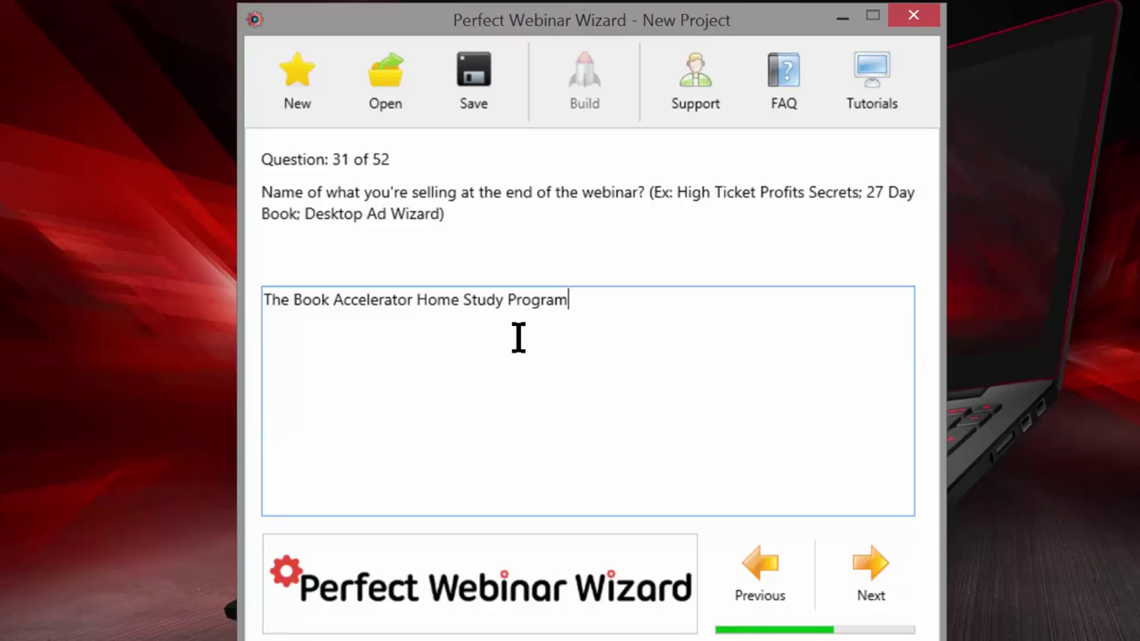
left_click(862, 588)
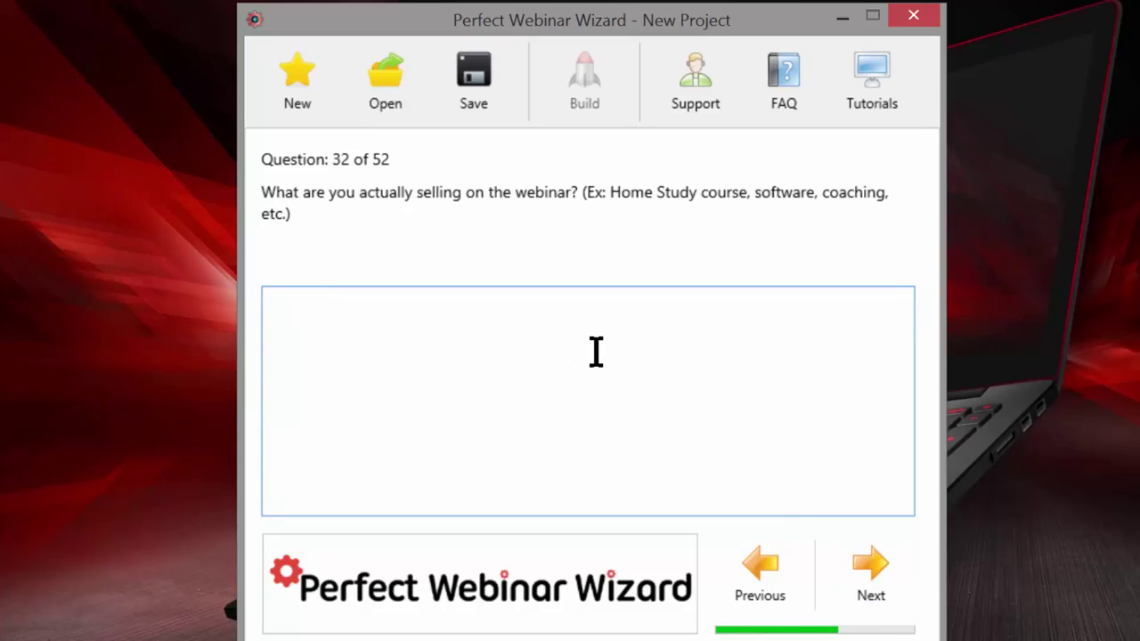
Answer what is actually being sold on the webinar with "Home Study Course" and advance
left_click(801, 588)
left_click(860, 585)
type("Home Study Course")
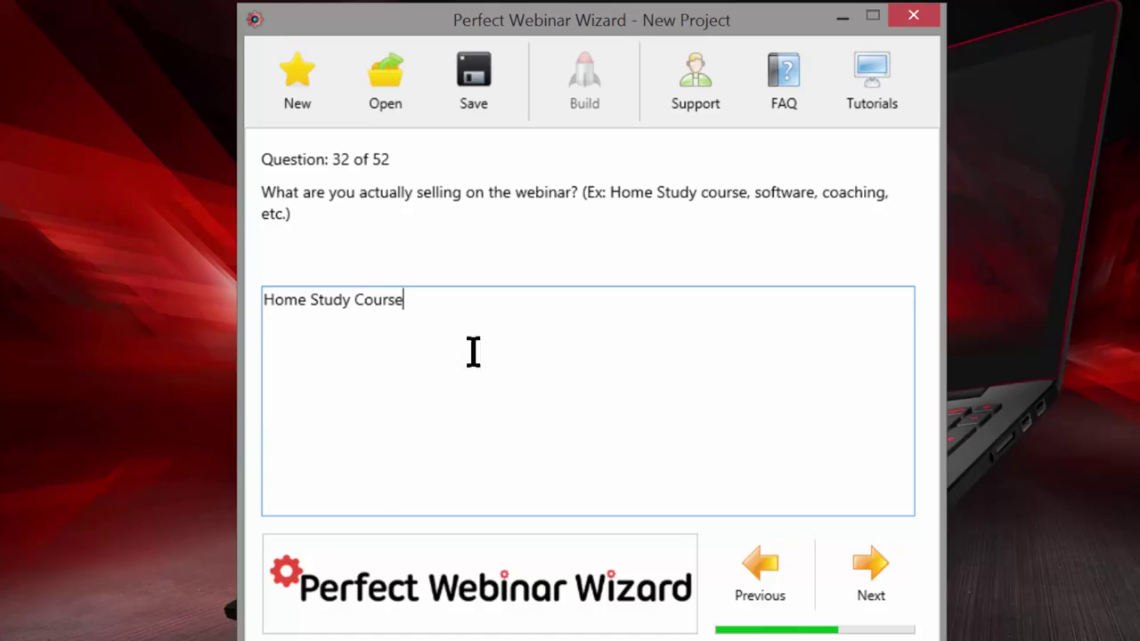
left_click(882, 579)
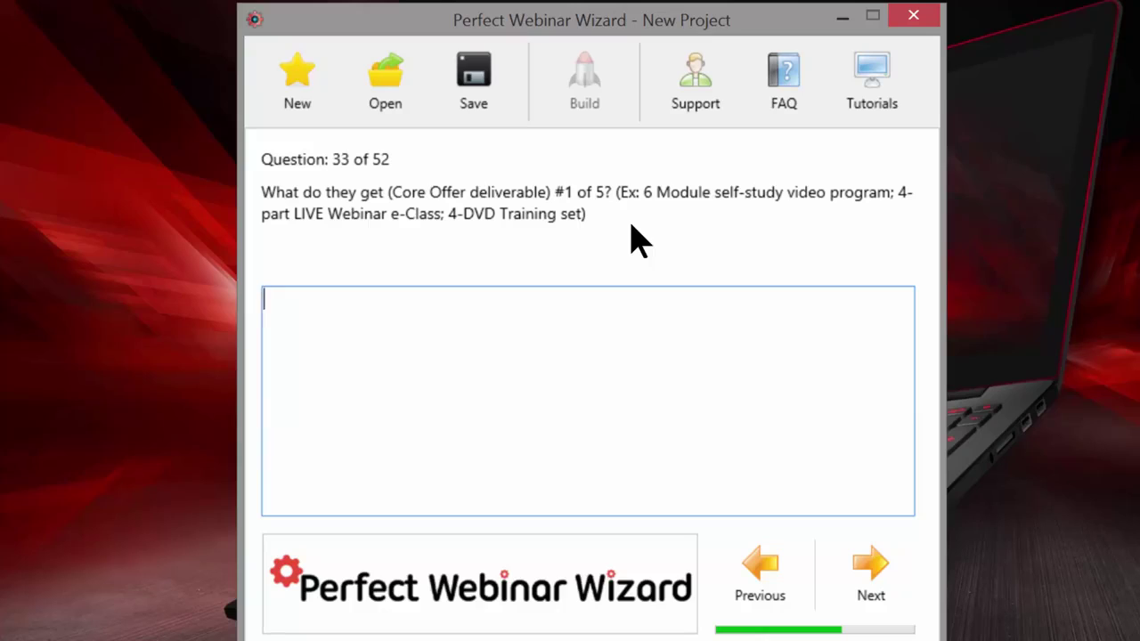
Enter "Concise Video Training on specific ways to market your books" as the first core offer deliverable
type("Video Training")
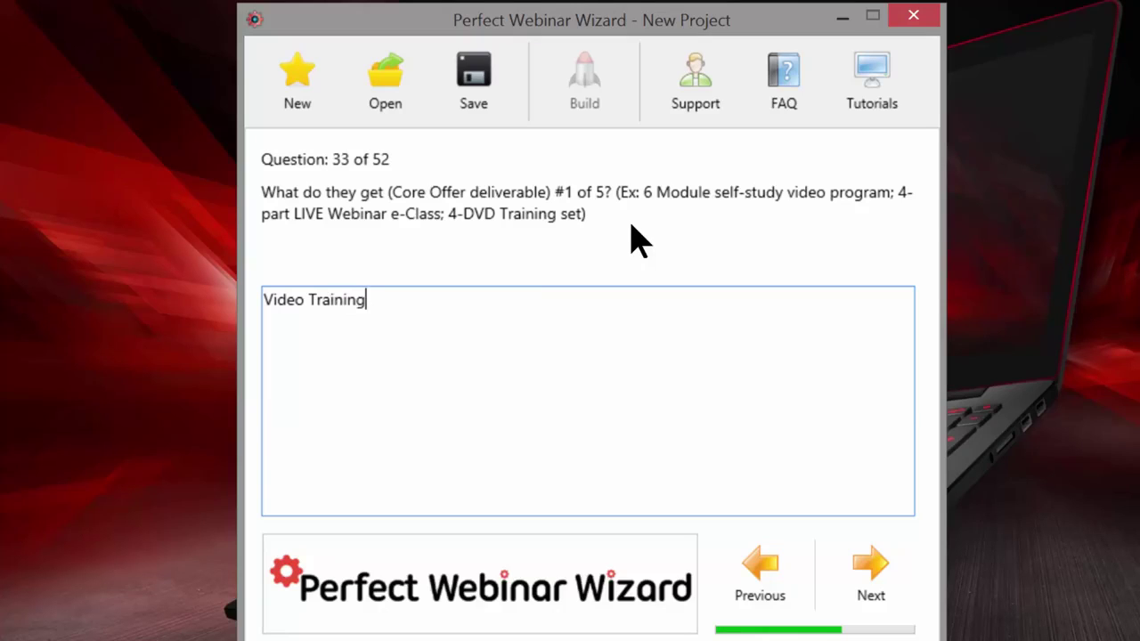
left_click(263, 299)
type("Core")
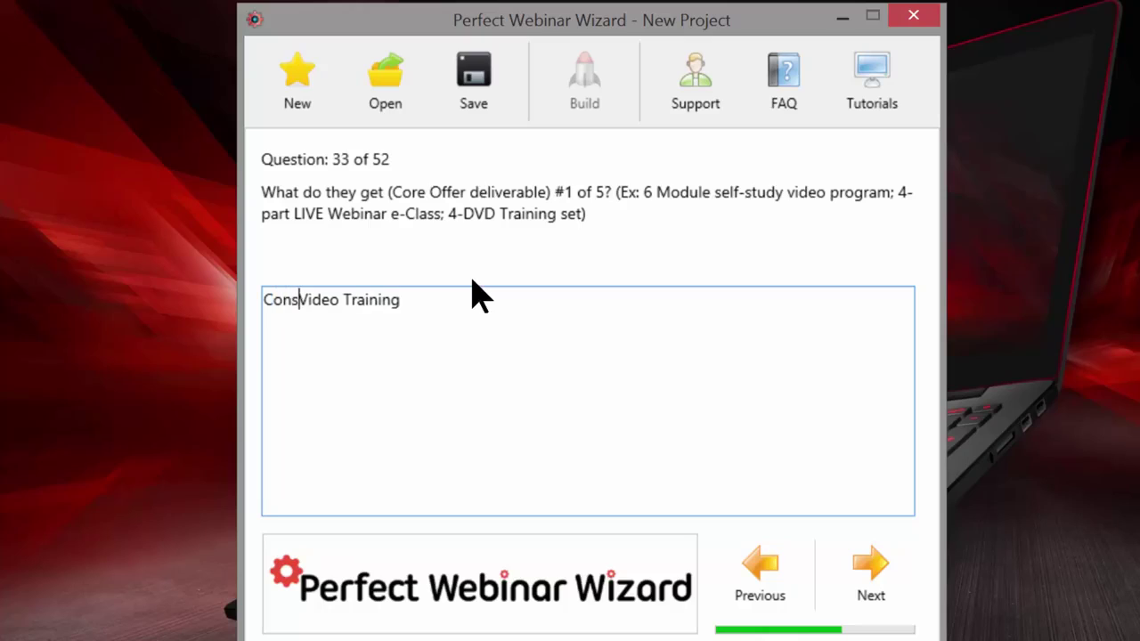
key("BackSpace")
key("BackSpace")
type("ncise")
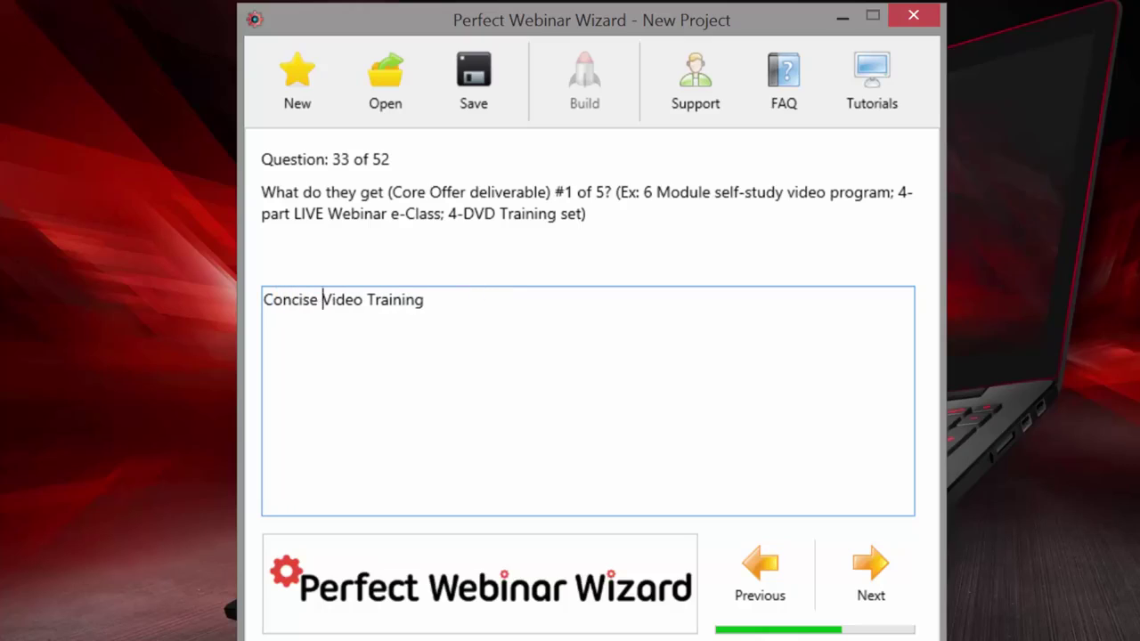
left_click(472, 299)
type("on specific ")
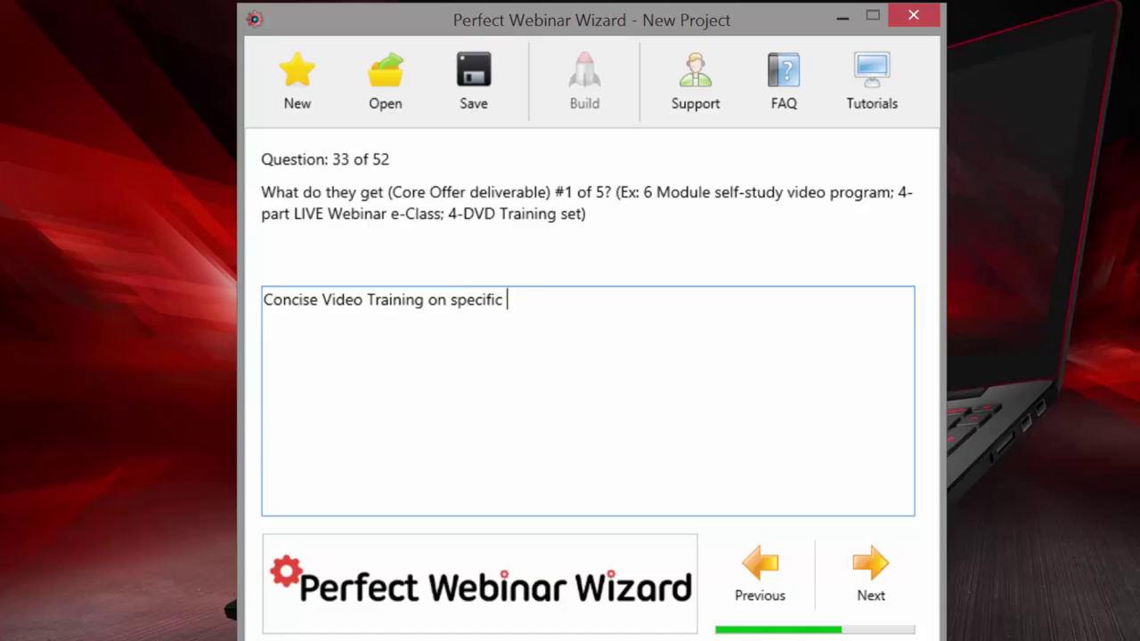
type("ways to market")
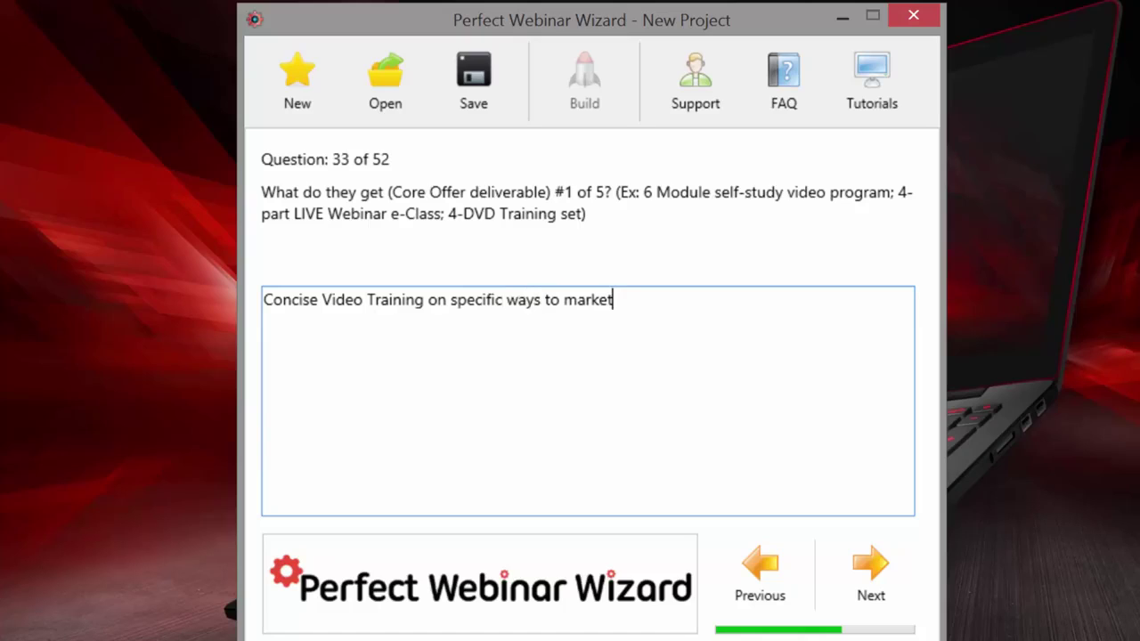
type(" your books")
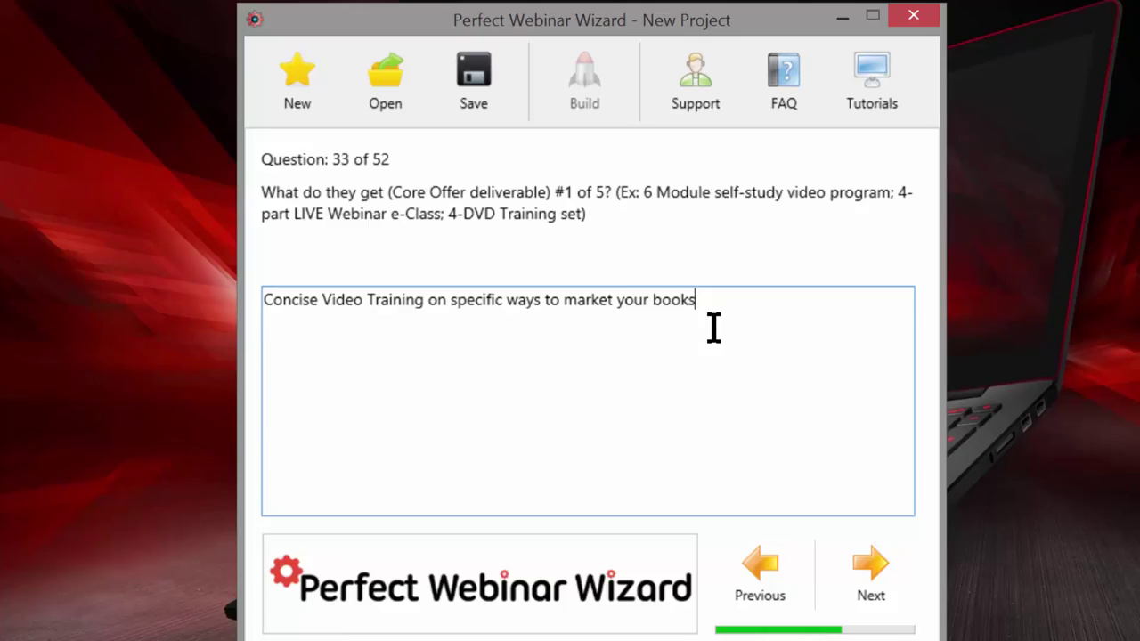
Begin the first core offer deliverable with "Prelaunch, Launch, and Post Launch", ahead of the existing text
left_click(767, 567)
left_click(768, 566)
left_click(868, 568)
left_click(868, 568)
type("Prelancey")
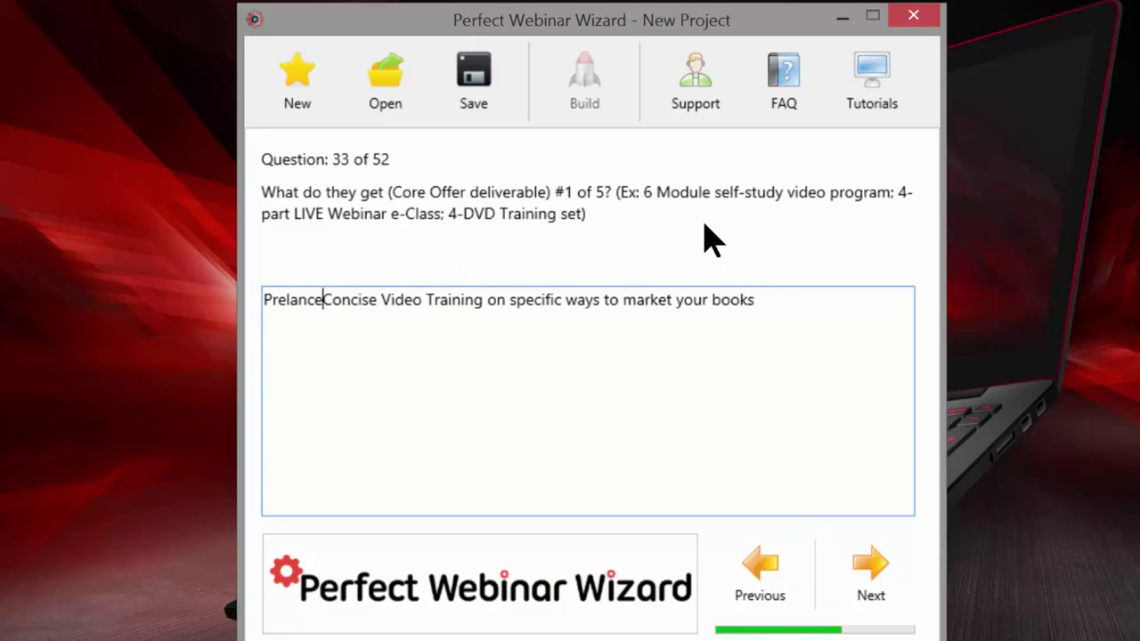
key("BackSpace")
key("BackSpace")
key("BackSpace")
key("BackSpace")
type("uynce")
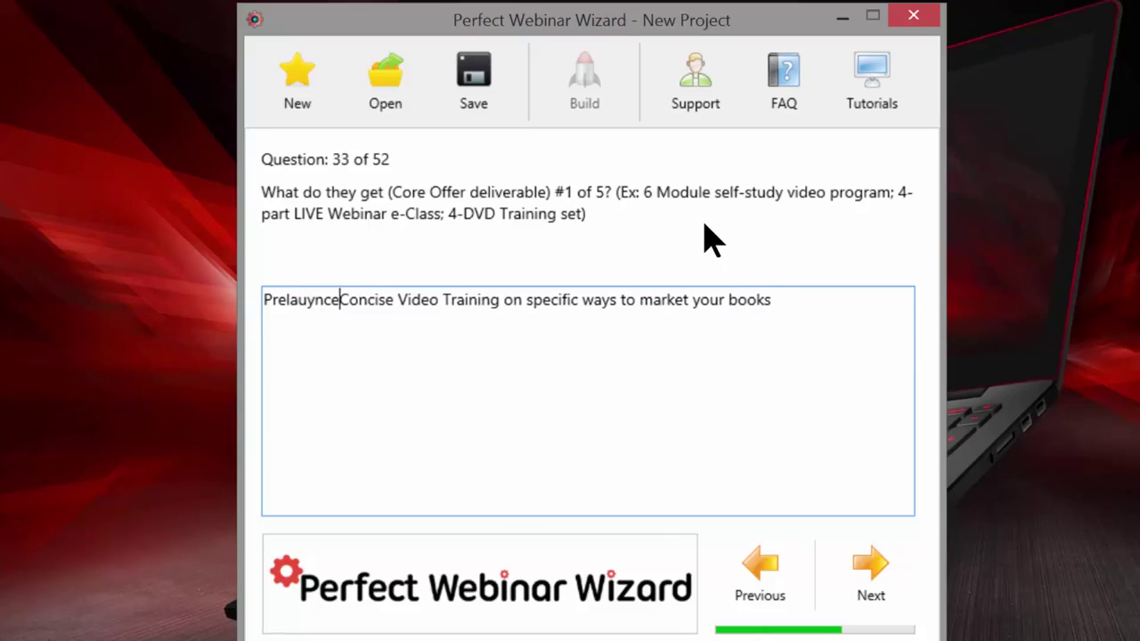
key("BackSpace")
key("BackSpace")
key("BackSpace")
key("BackSpace")
key("BackSpace")
type("une")
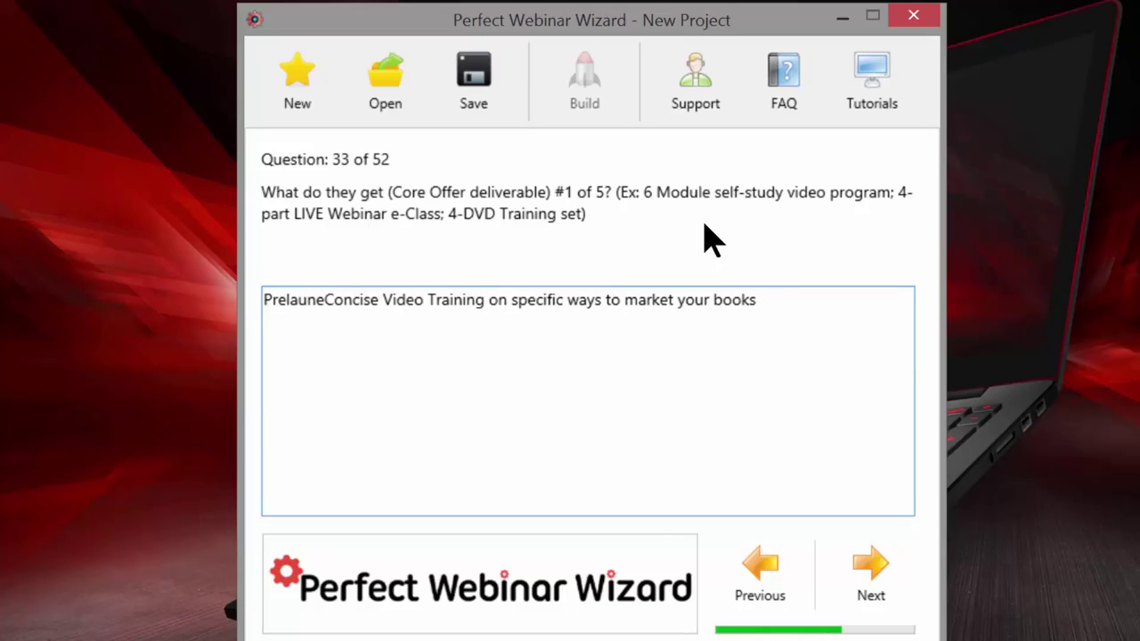
key("BackSpace")
type("ch, ")
type("Launch, and ")
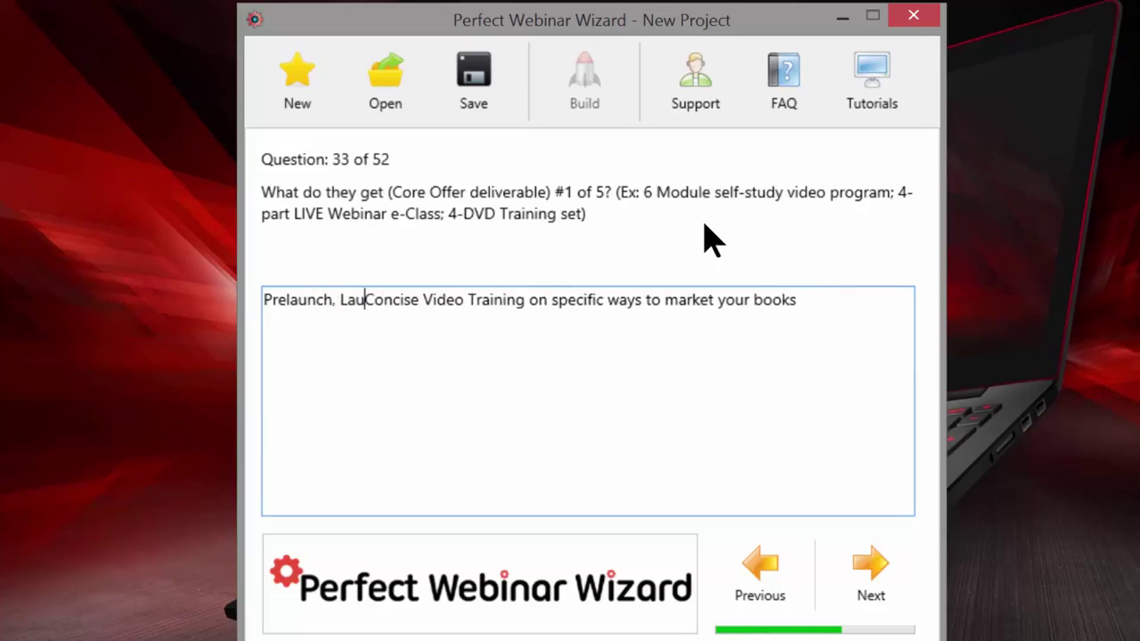
type("Post Launch ")
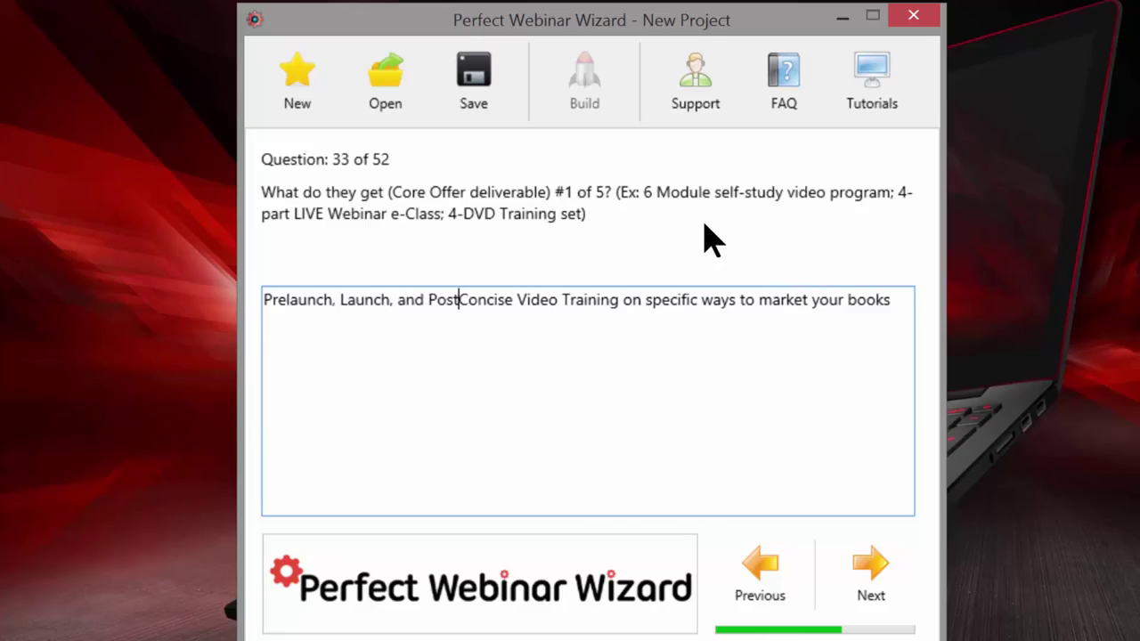
Add "Marketing Videos -" between "Post Launch" and "Concise Video Training" in the first deliverable
type("Matketi")
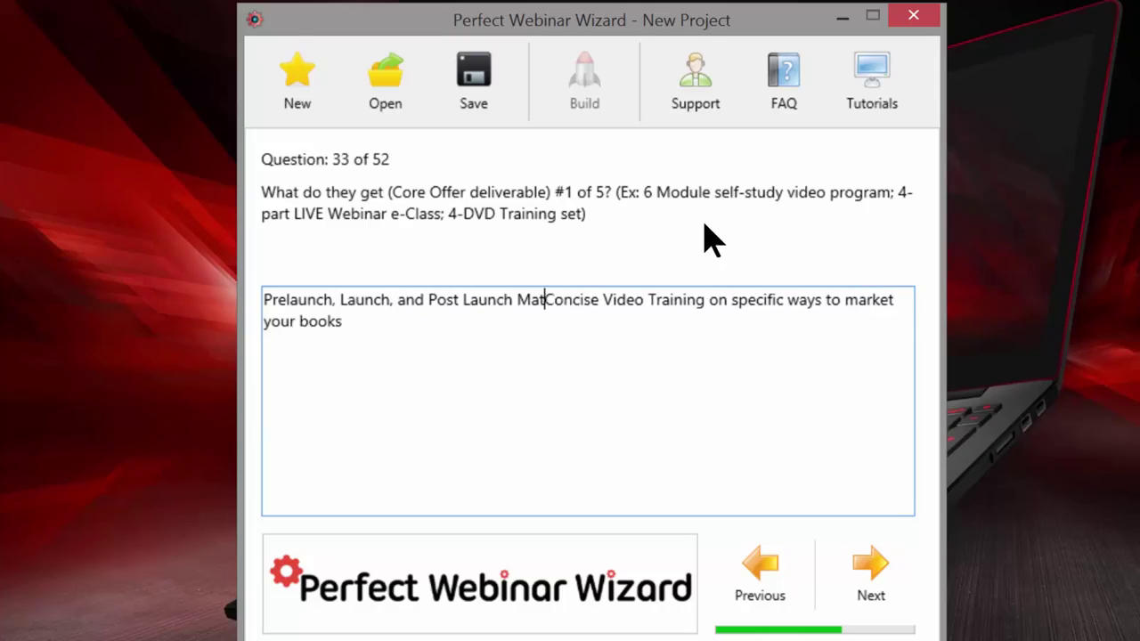
key("BackSpace")
key("BackSpace")
key("BackSpace")
key("BackSpace")
key("BackSpace")
type("rketing vie")
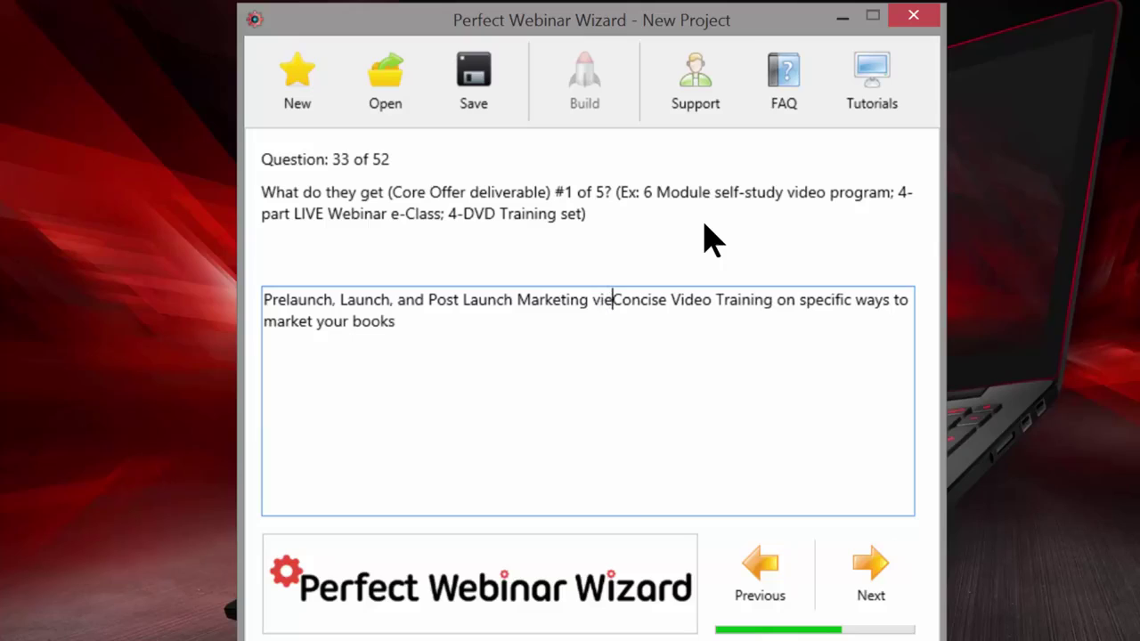
key("BackSpace")
key("BackSpace")
type("Videos ")
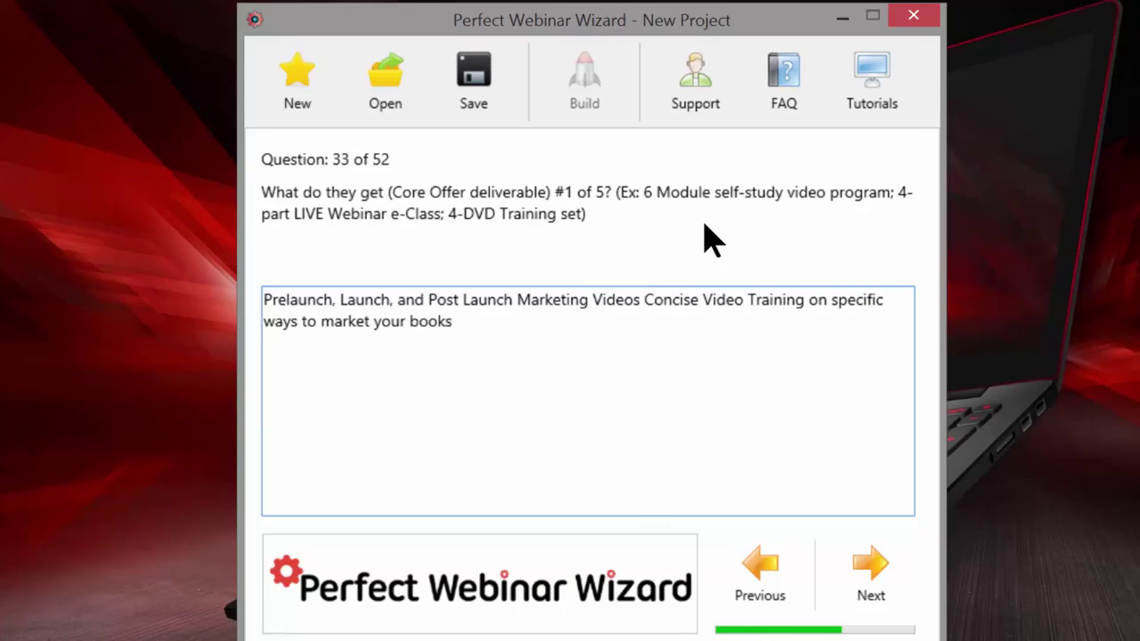
type("-")
Replace the word "Marketing" with "Training" in the first deliverable's title
left_click(544, 300)
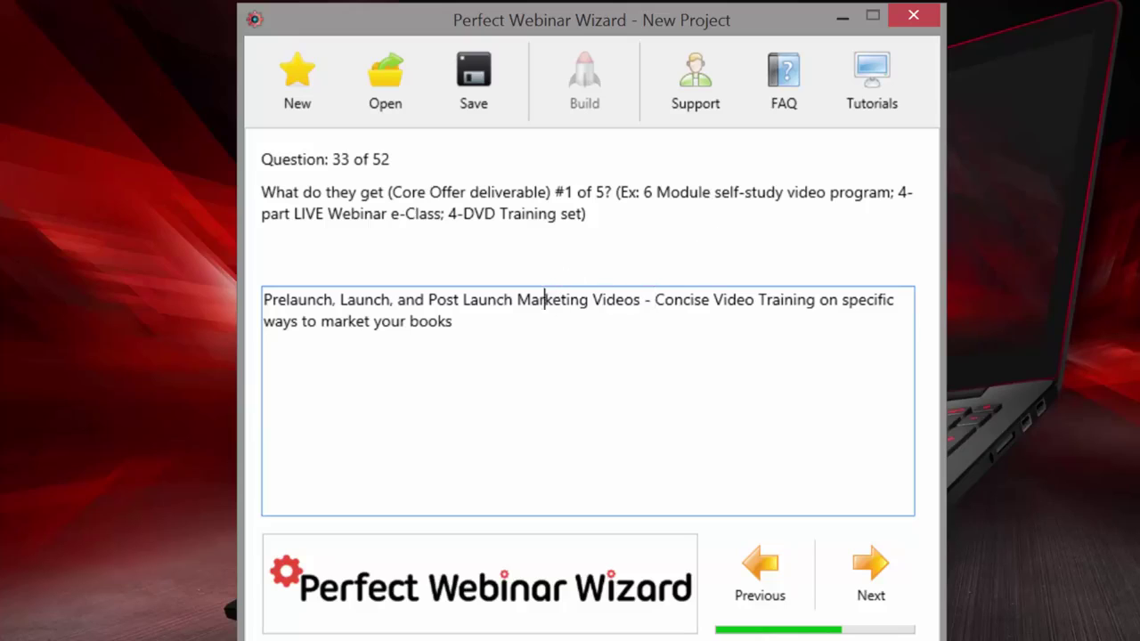
double_click(544, 300)
type("Training")
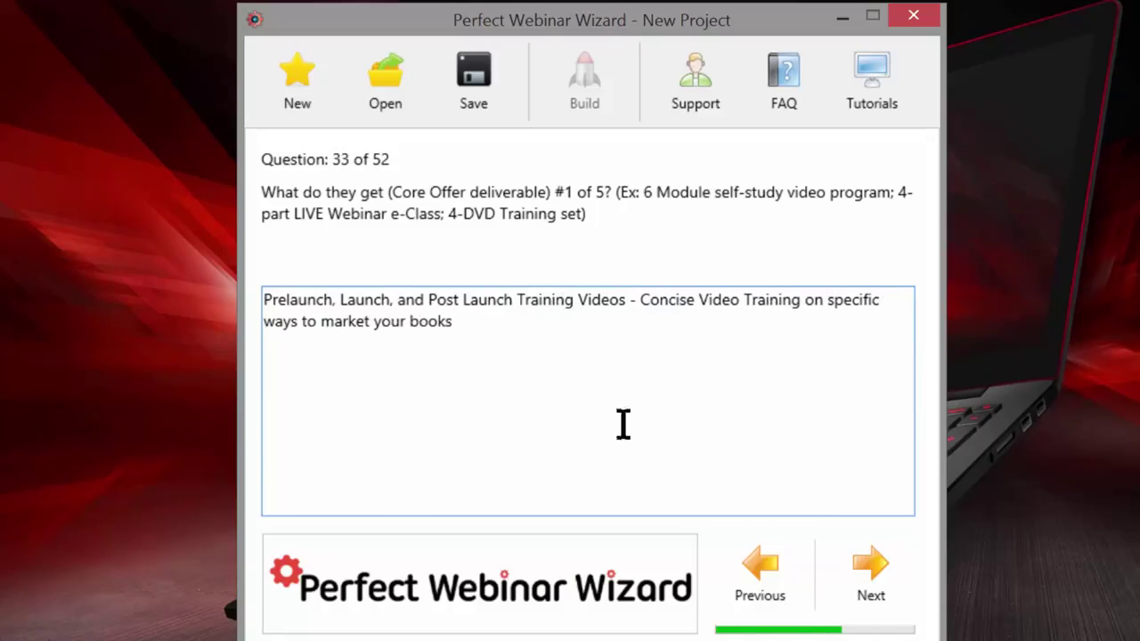
Set the first deliverable's worth to $997 and advance to the second deliverable
left_click(876, 588)
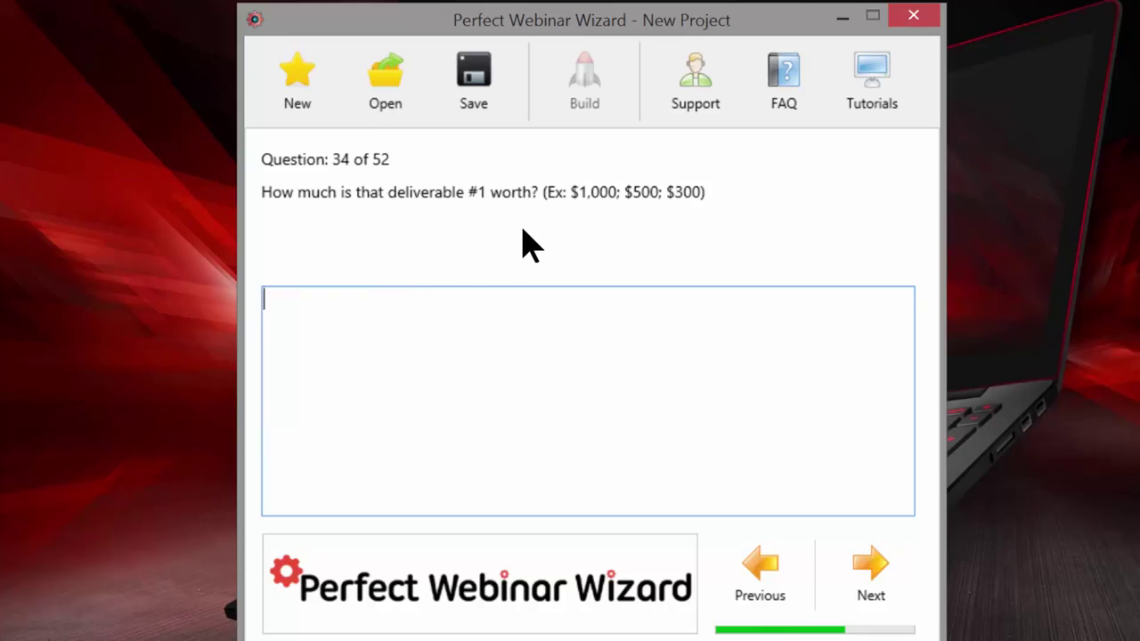
type("$")
type("997")
left_click(870, 570)
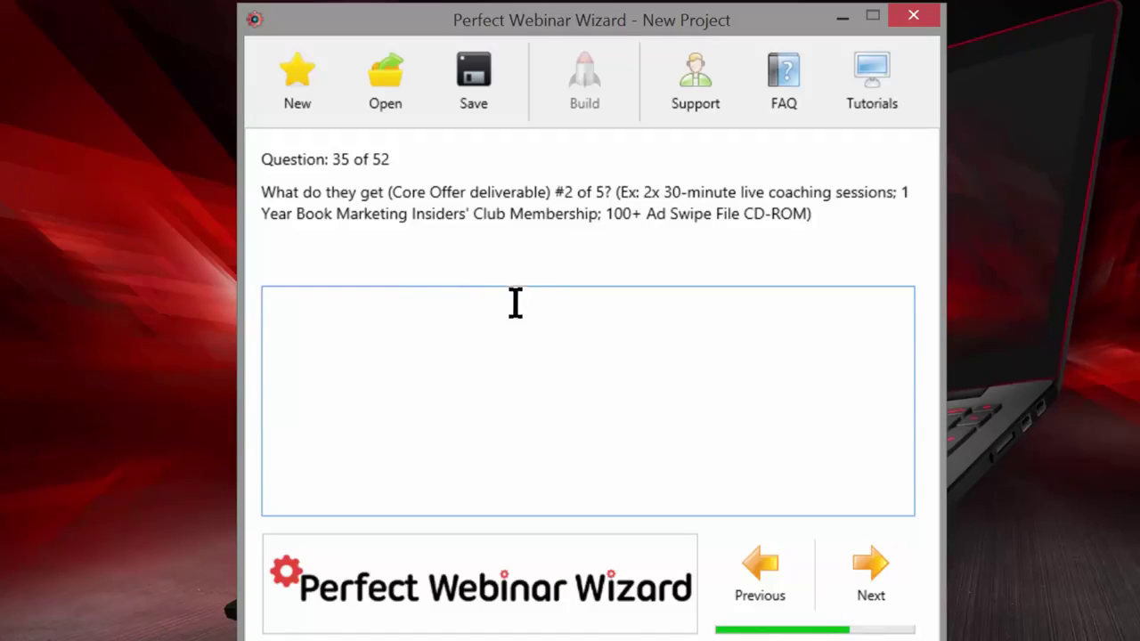
Enter ""Book Launch Accelerator" Checklists and Cheatsheets" as the second core offer deliverable
type("Checklists and Ch")
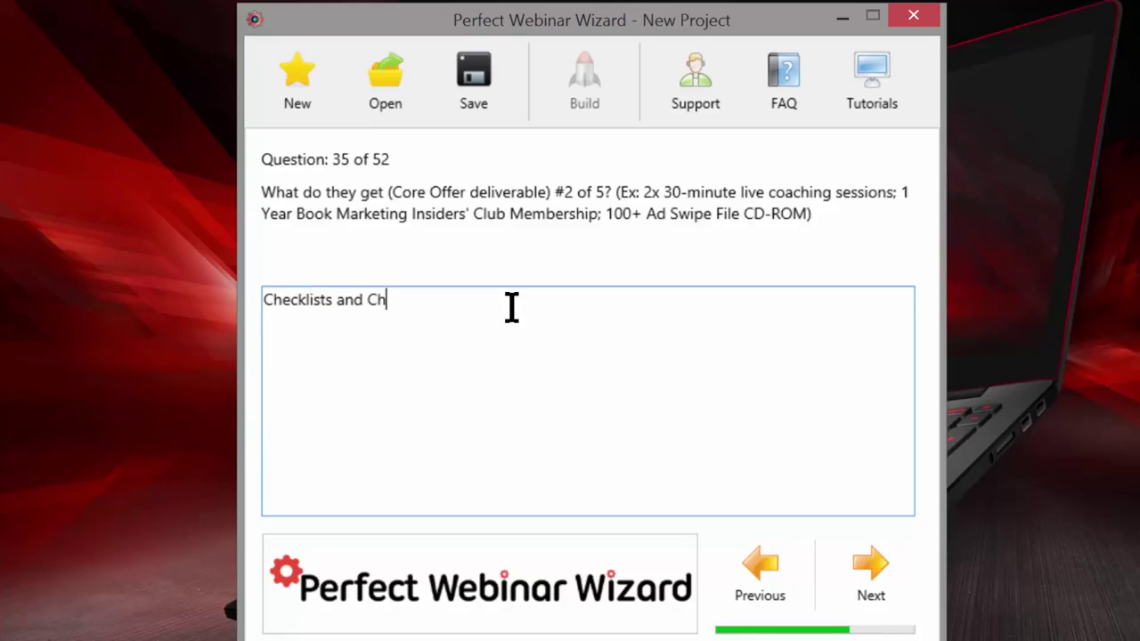
type("eatsheets")
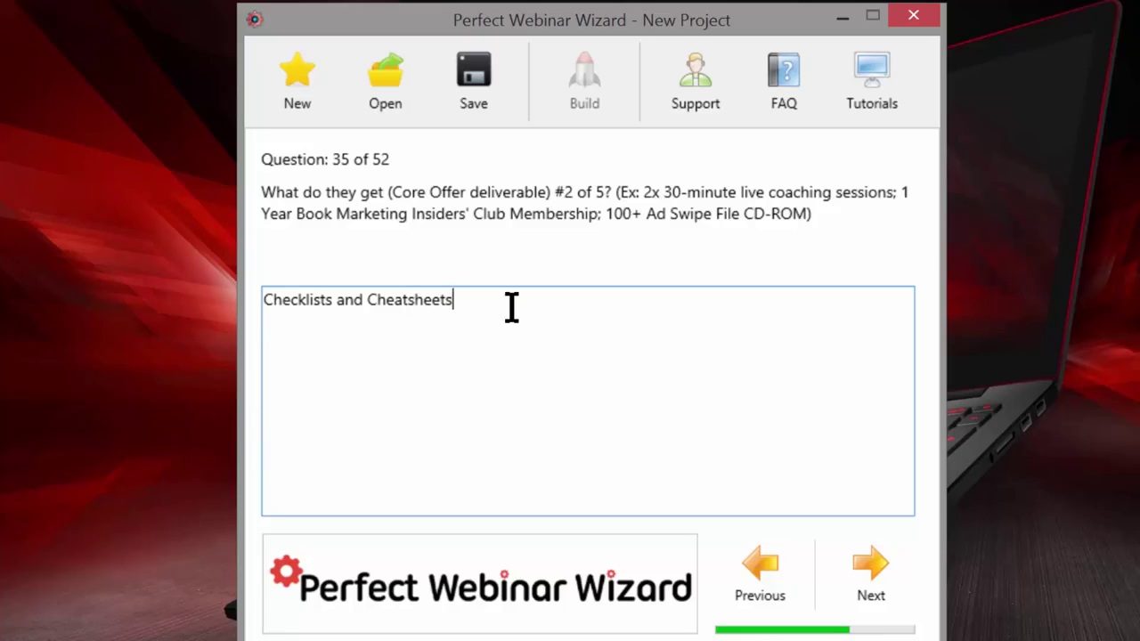
left_click(264, 301)
type("\"")
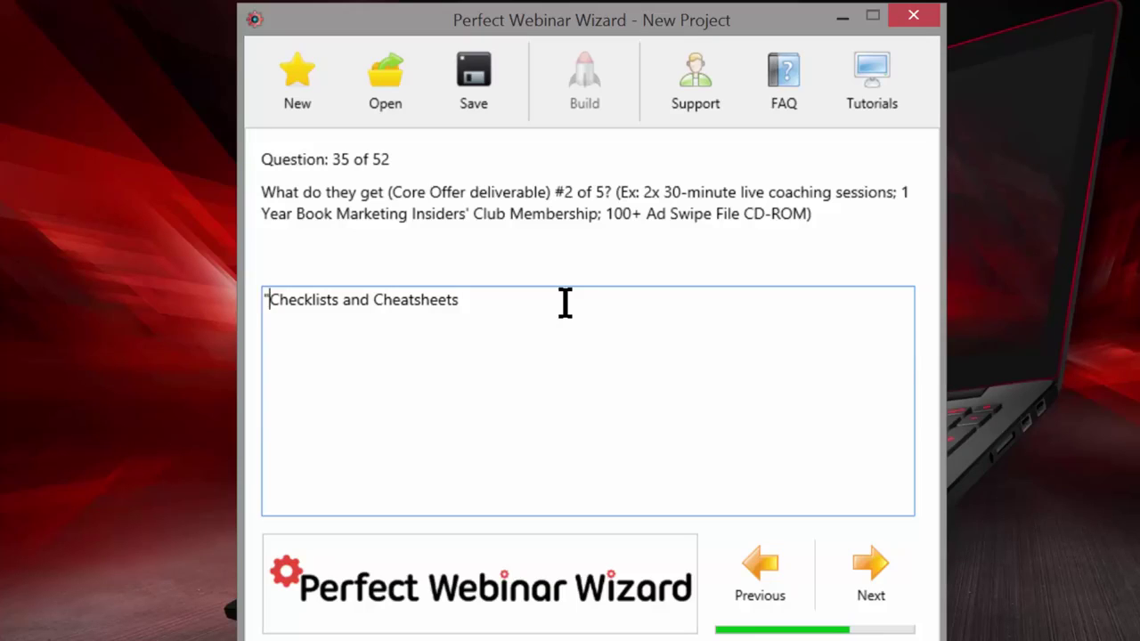
type("M")
key("BackSpace")
type("Book ")
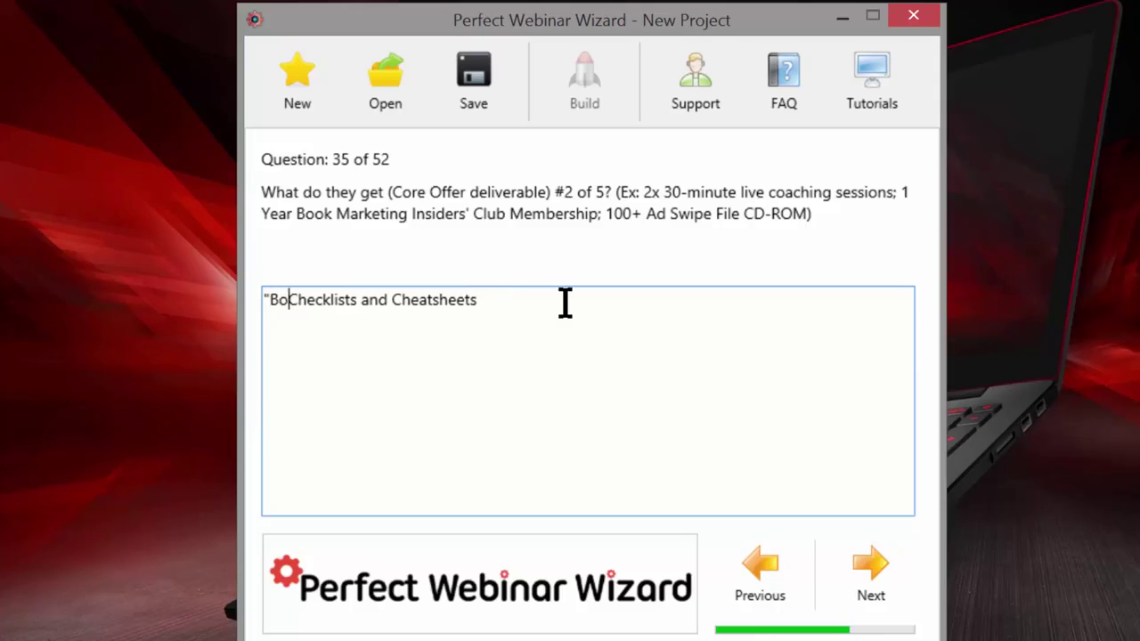
type("Launch A")
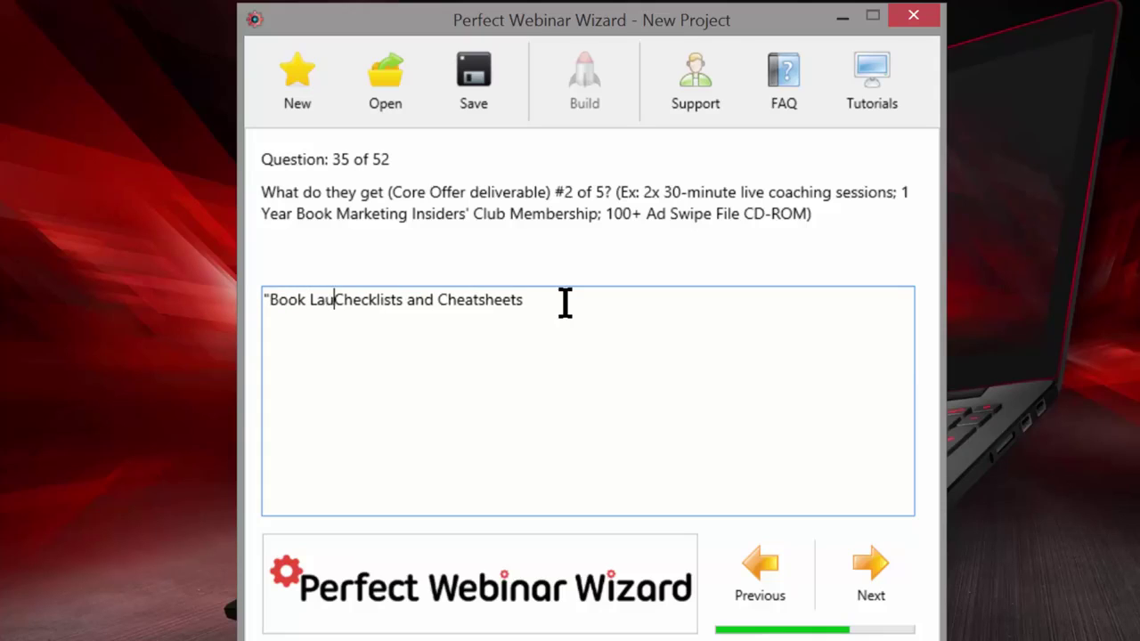
type("ccelerator")
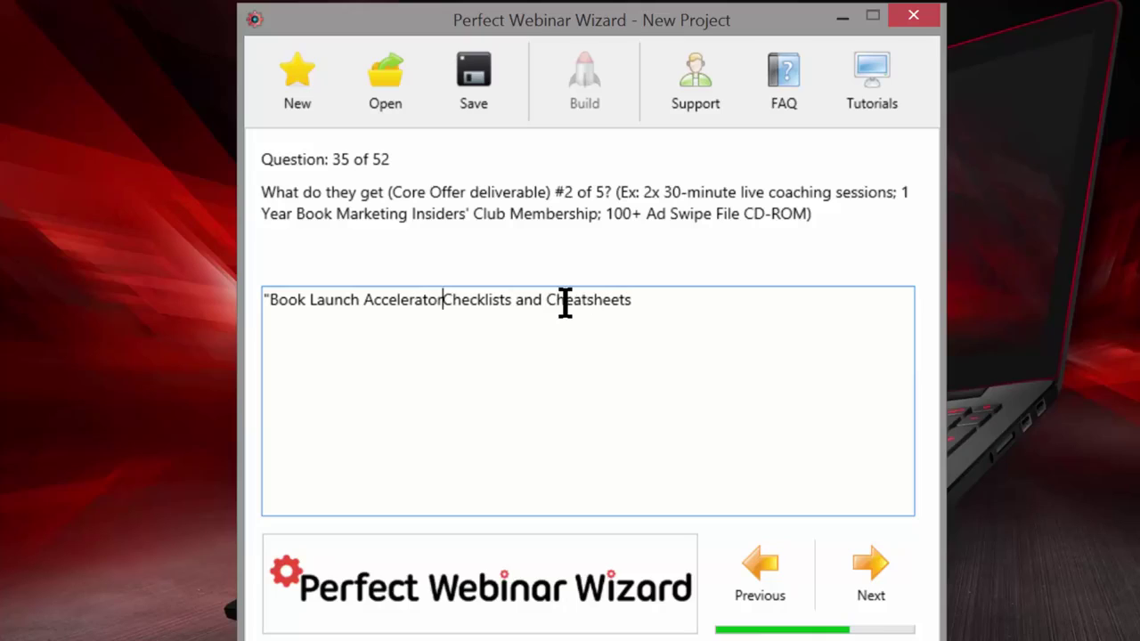
type("\"")
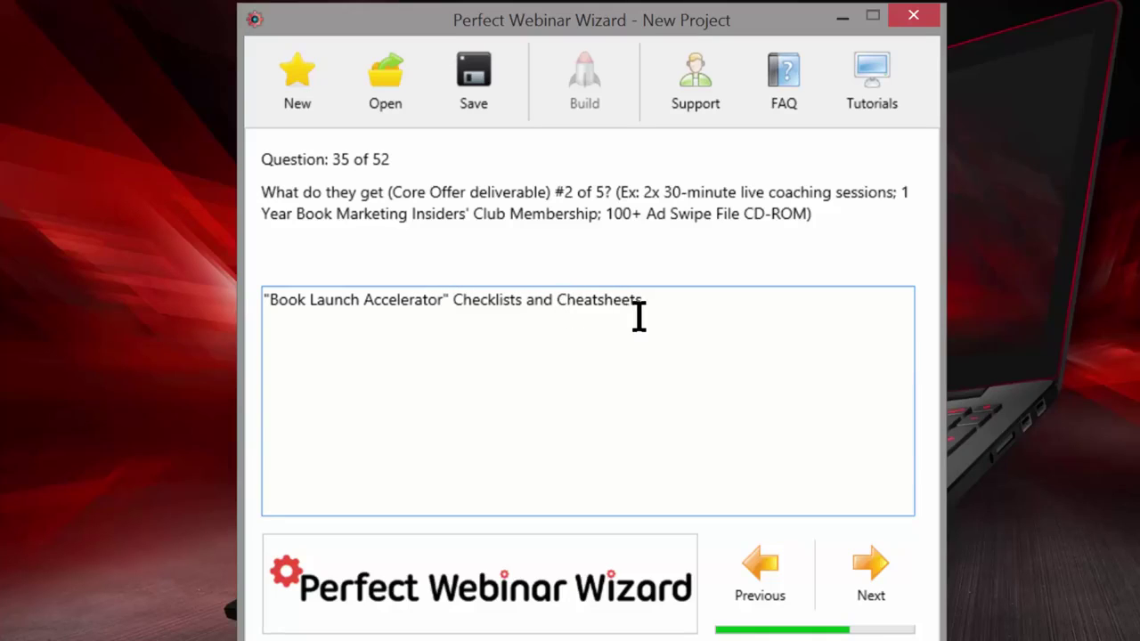
Set the second deliverable's worth to $497 and advance to the third deliverable
left_click(862, 594)
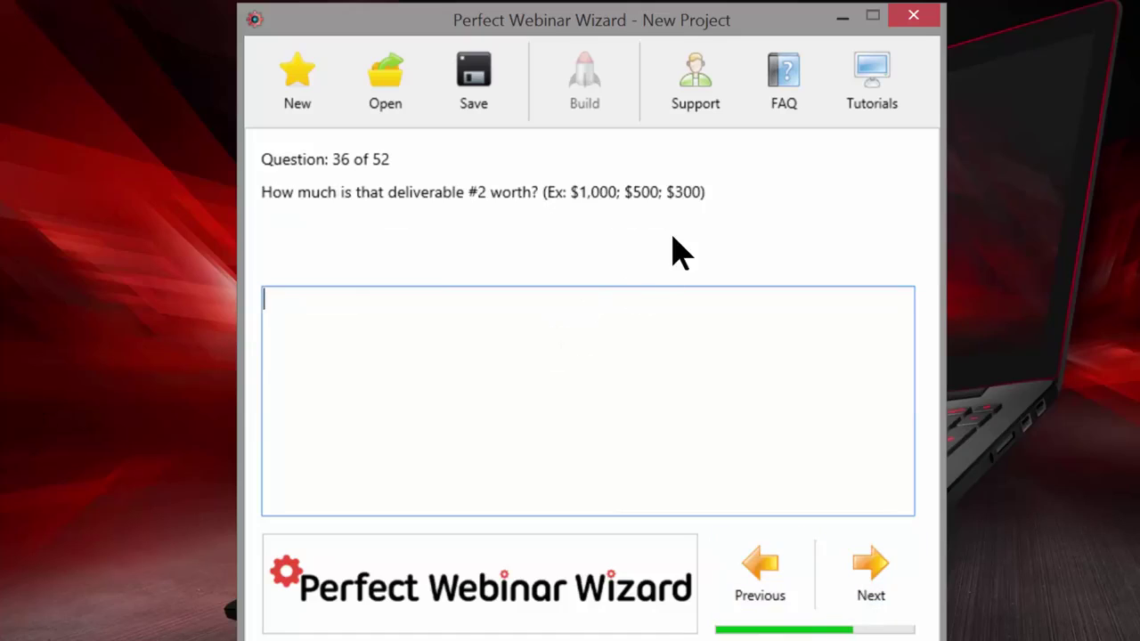
type("$497")
left_click(899, 588)
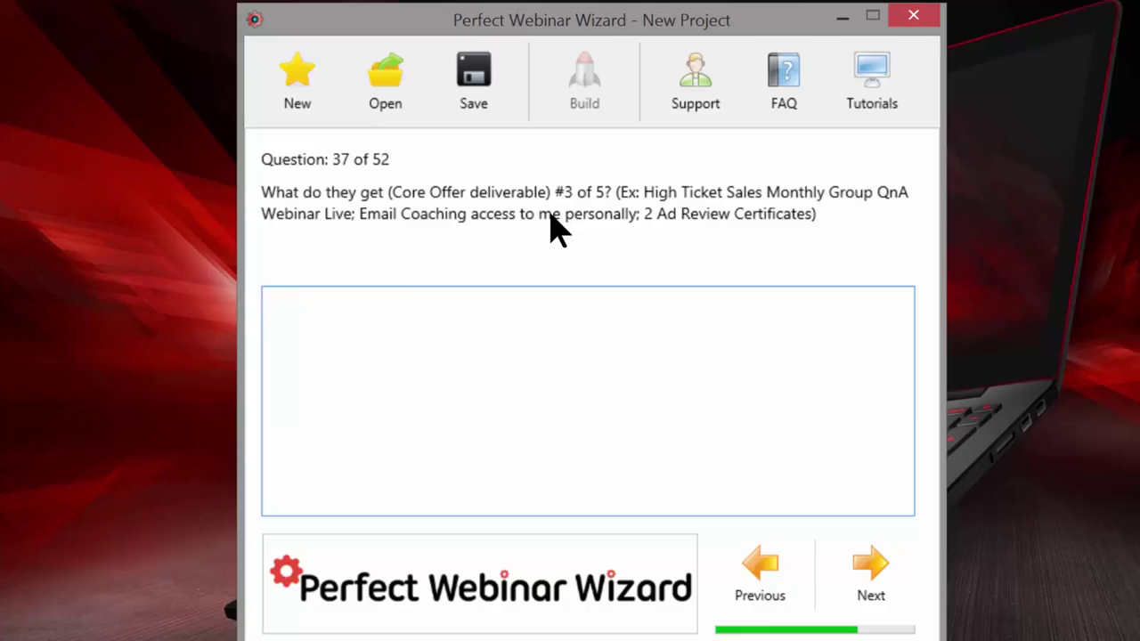
Enter "Monthly Live Training and Q&A Calls" as the third core offer deliverable
type("Montly Liv")
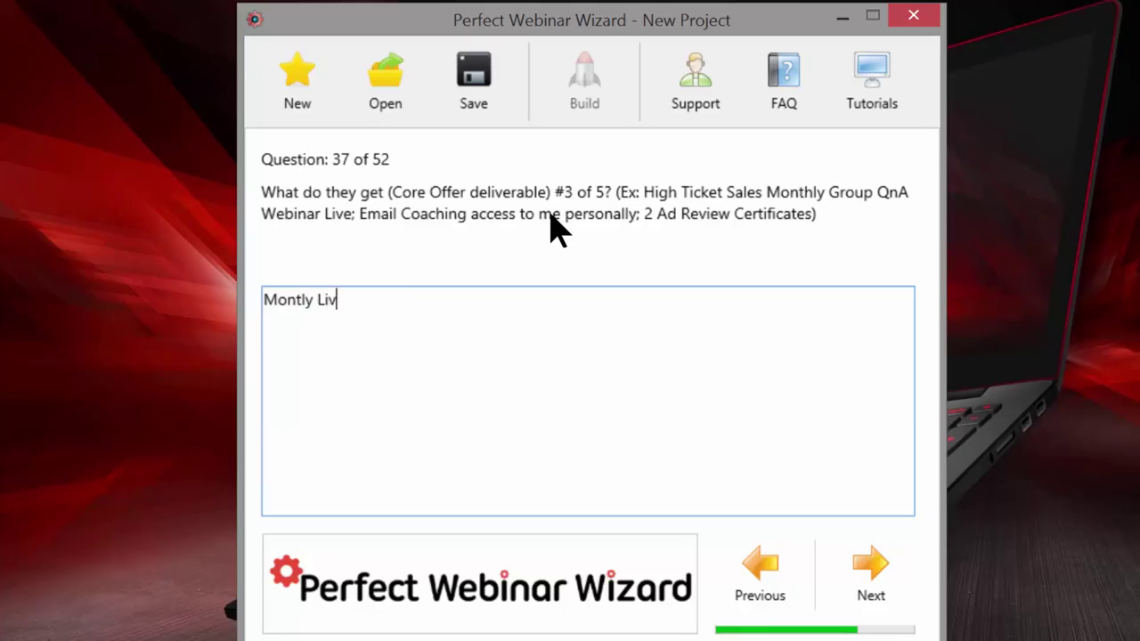
type("e Calls")
key("Home")
double_click(349, 301)
type("Training and")
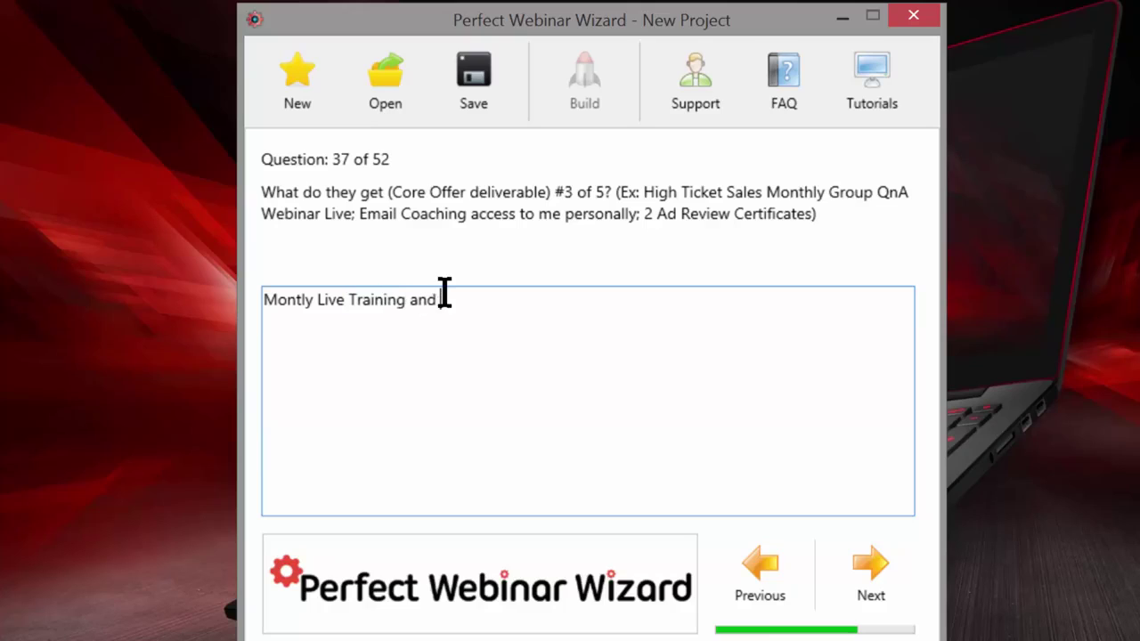
type(" Q&A Calls")
type("h")
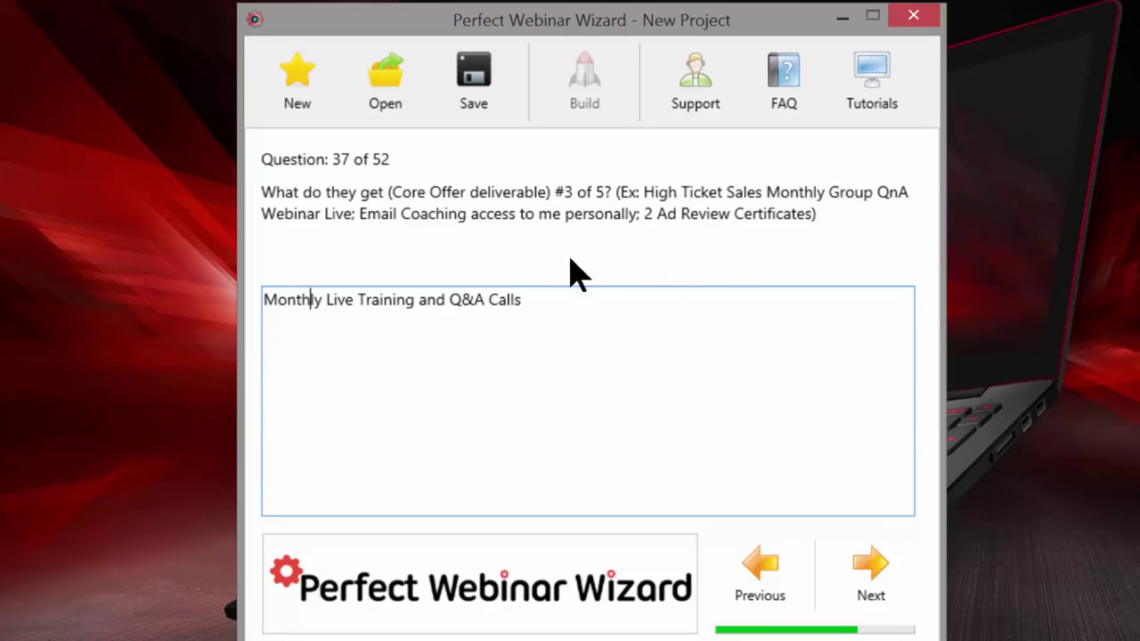
Capitalize "LIVE" in the third deliverable, append that the instructor is personally teaching, using her first name, and advance
left_click(534, 297)
double_click(344, 300)
type("L")
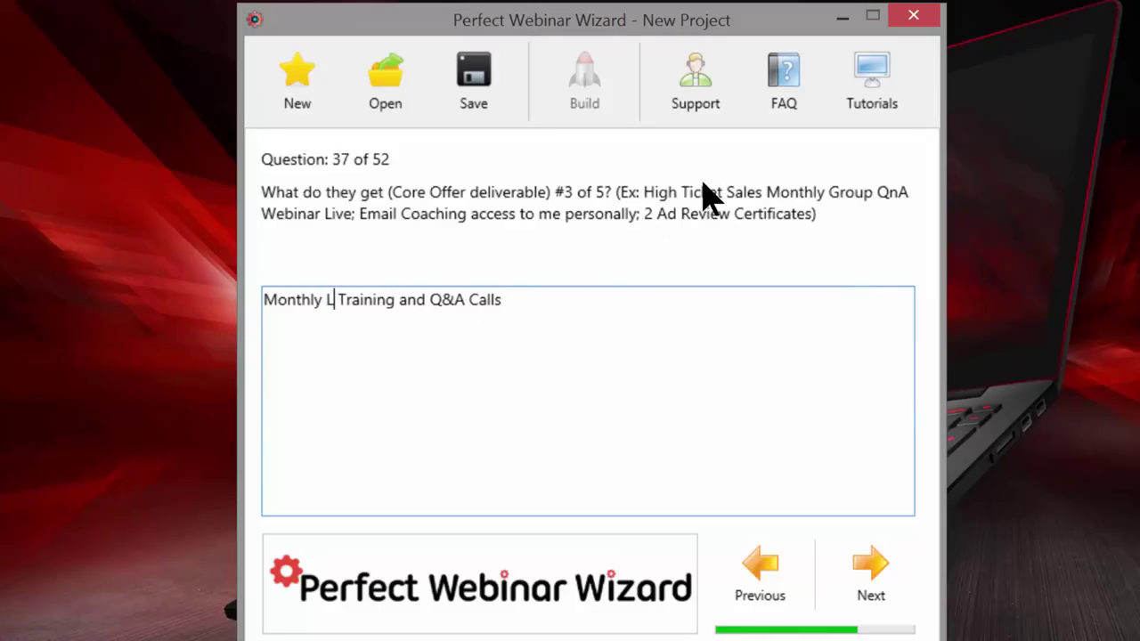
type("IVE")
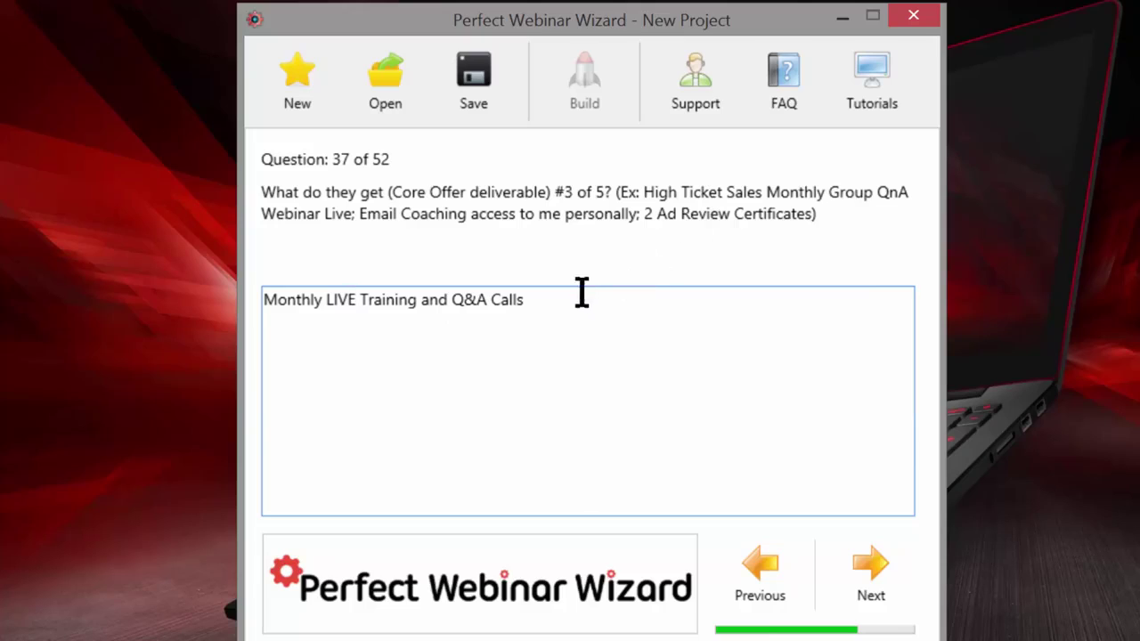
key("End")
type("with Kathleen personally")
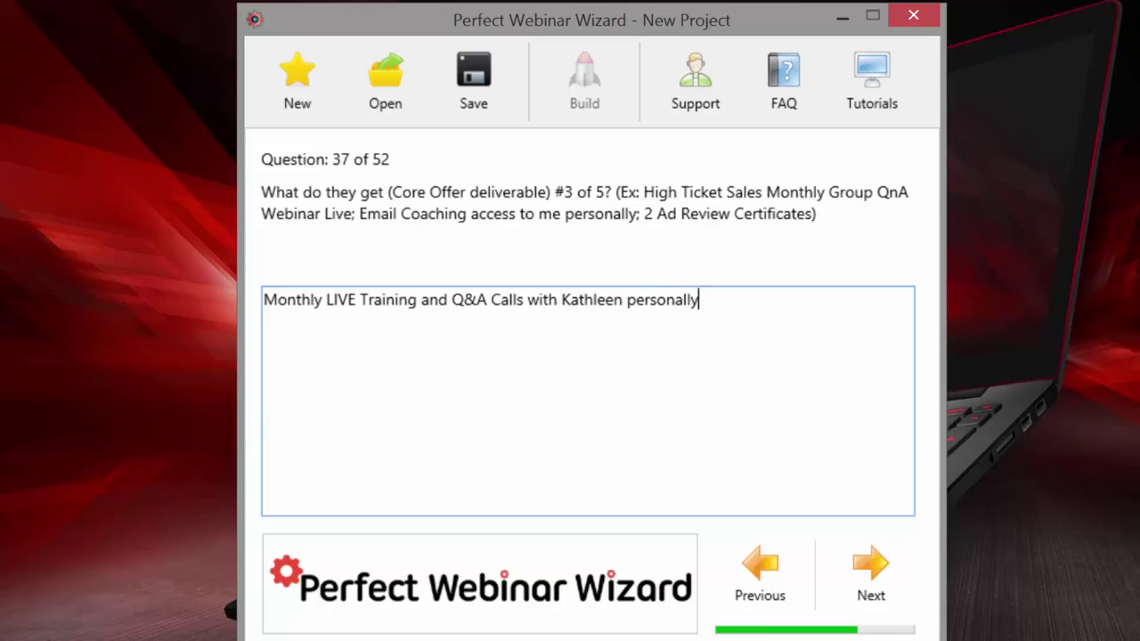
type(" teaching")
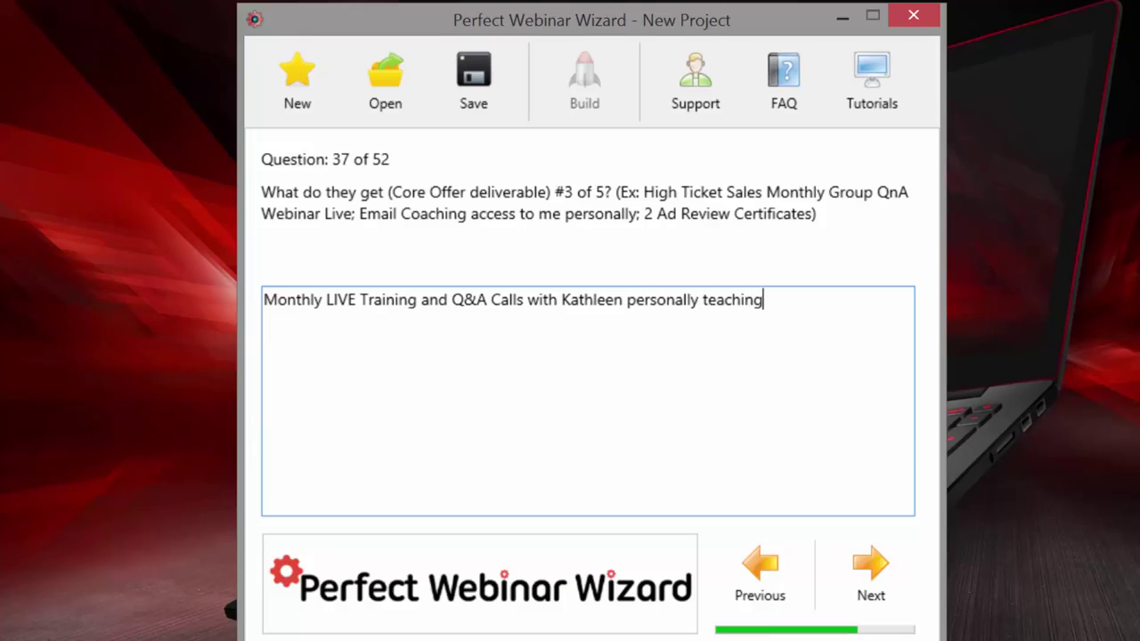
left_click(861, 579)
Return to question 31, rename the product sold "The Book Accelerator Academy", and advance
left_click(763, 572)
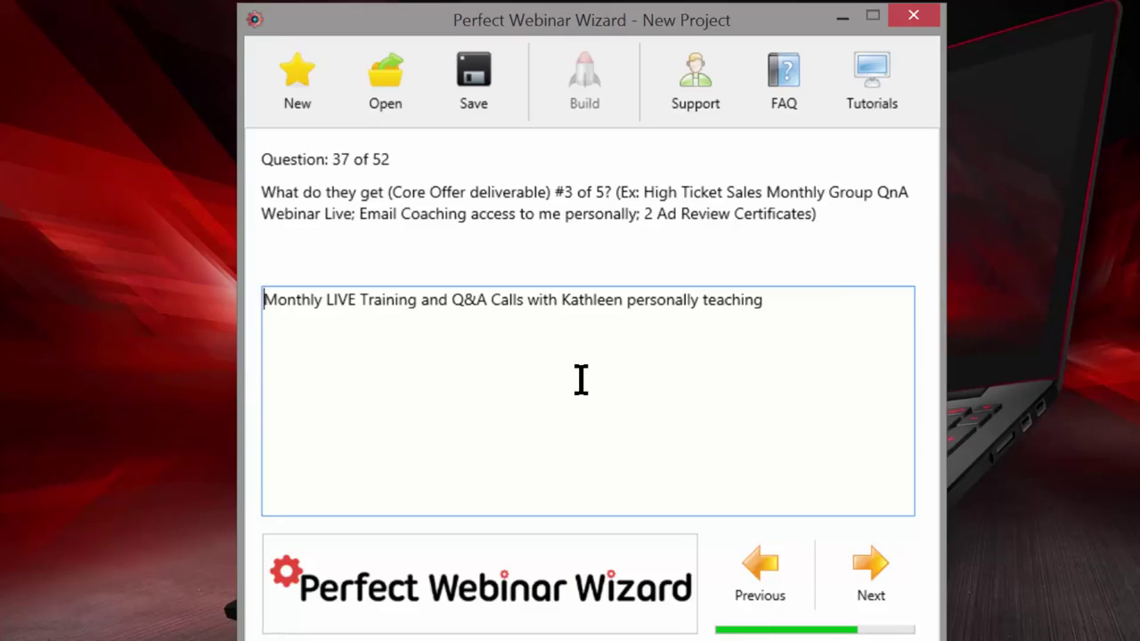
left_click(759, 570)
left_click(760, 570)
left_click(760, 570)
left_click(759, 570)
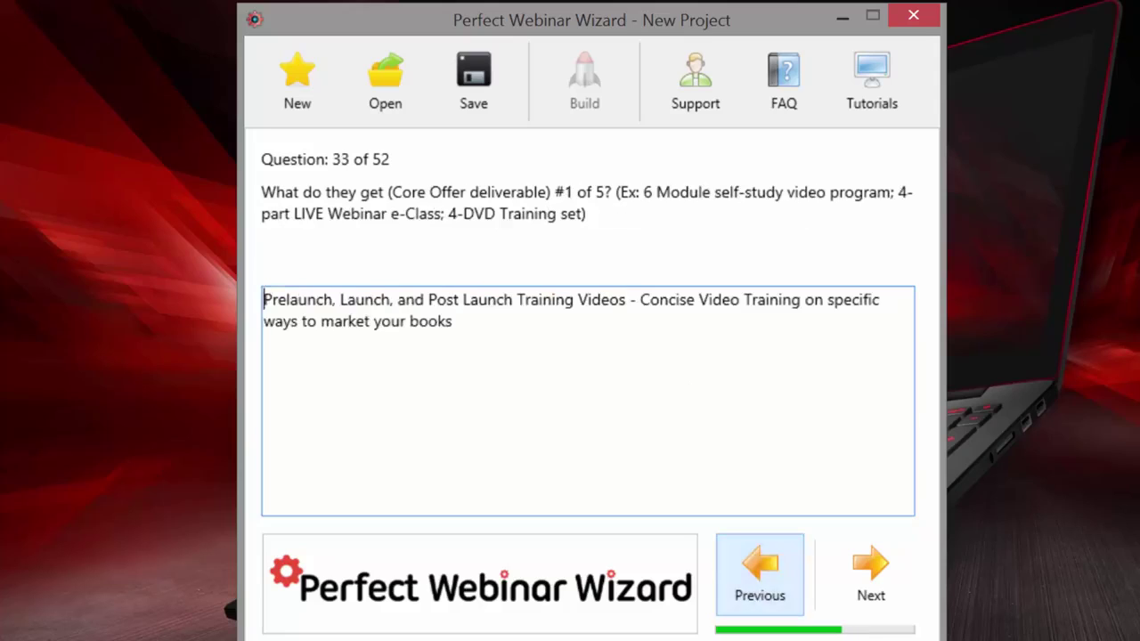
left_click(759, 569)
left_click(759, 570)
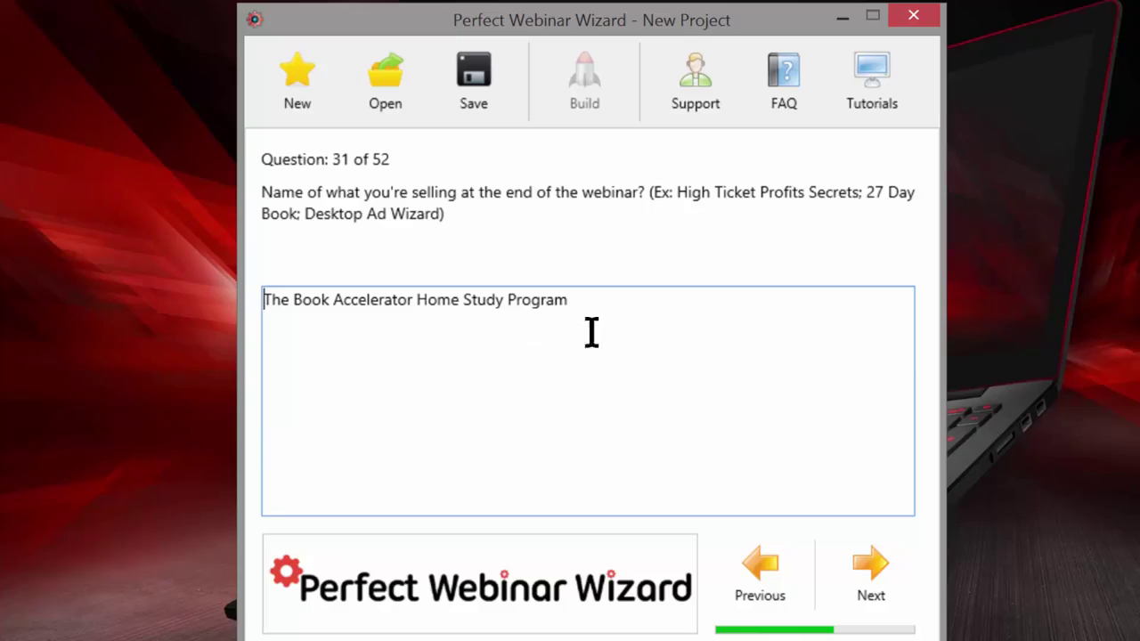
left_click_drag(425, 298, 721, 296)
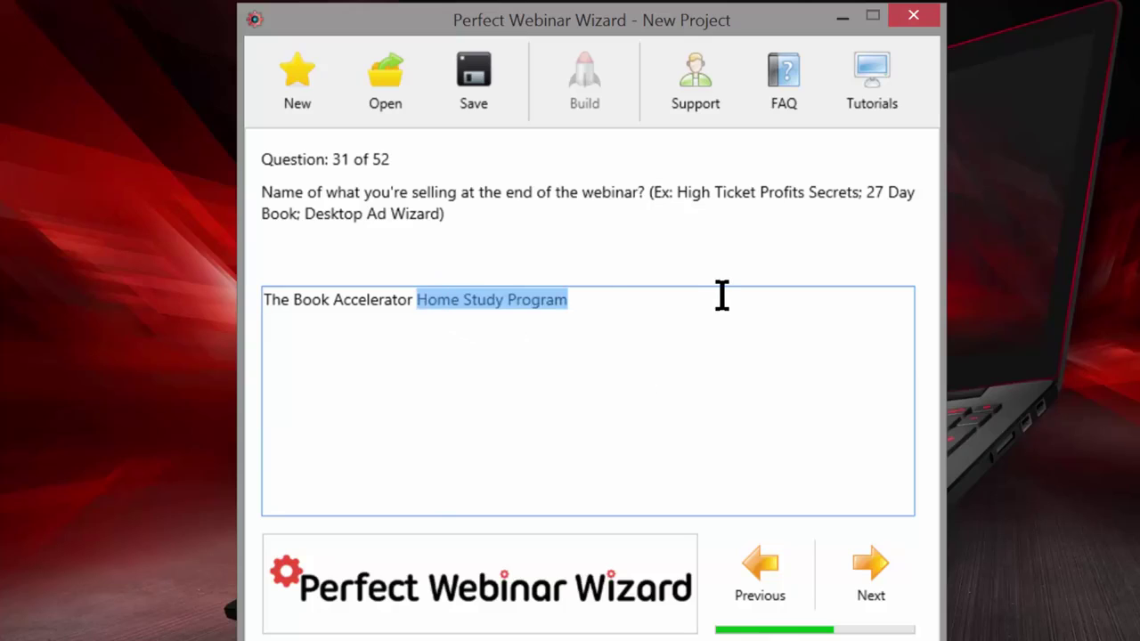
type("Academy")
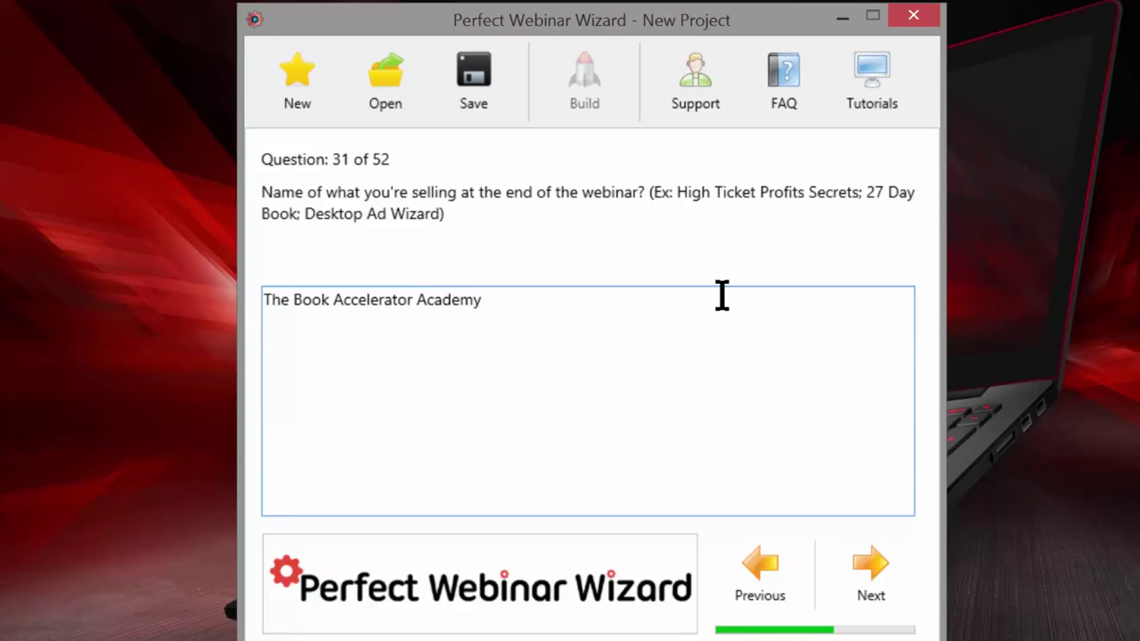
left_click(828, 574)
Replace the answer about what is being sold on the webinar with "Home Study Course with Personalized Coaching"
left_click_drag(445, 303, 262, 299)
type("Coaching")
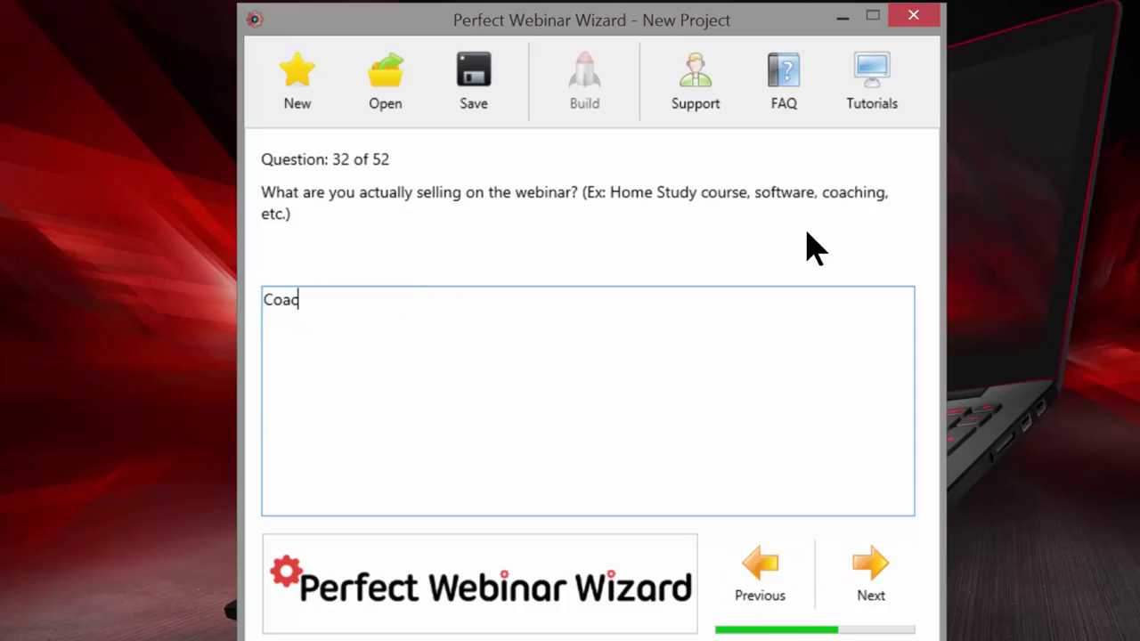
key("BackSpace")
key("BackSpace")
key("BackSpace")
key("BackSpace")
key("BackSpace")
key("BackSpace")
key("BackSpace")
key("BackSpace")
type("Home Study Course ")
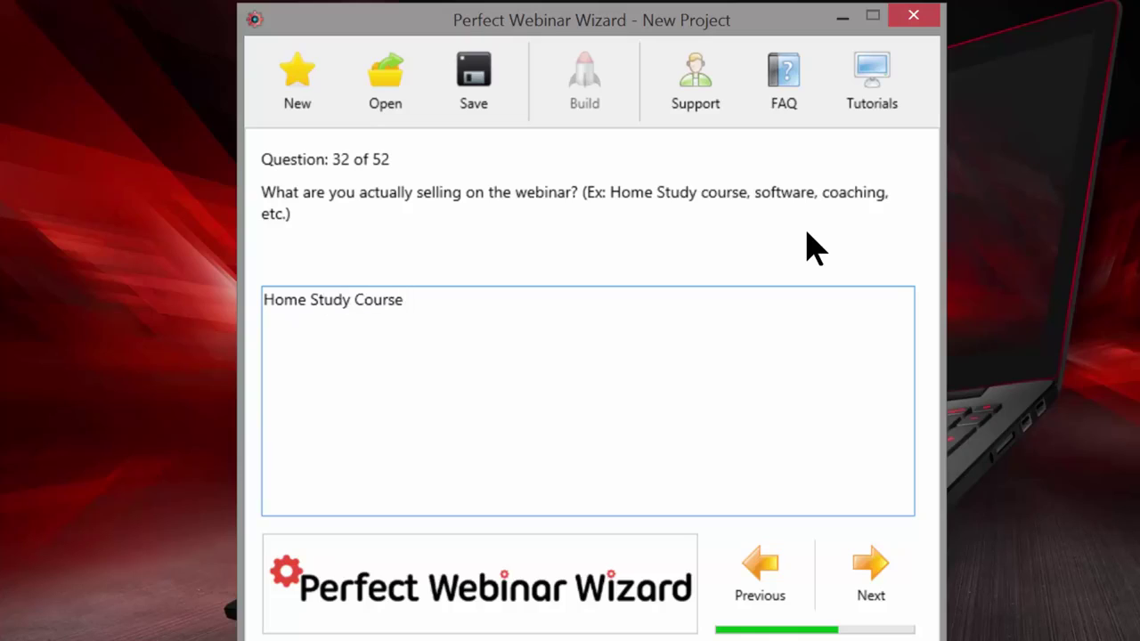
type("with Personalized ")
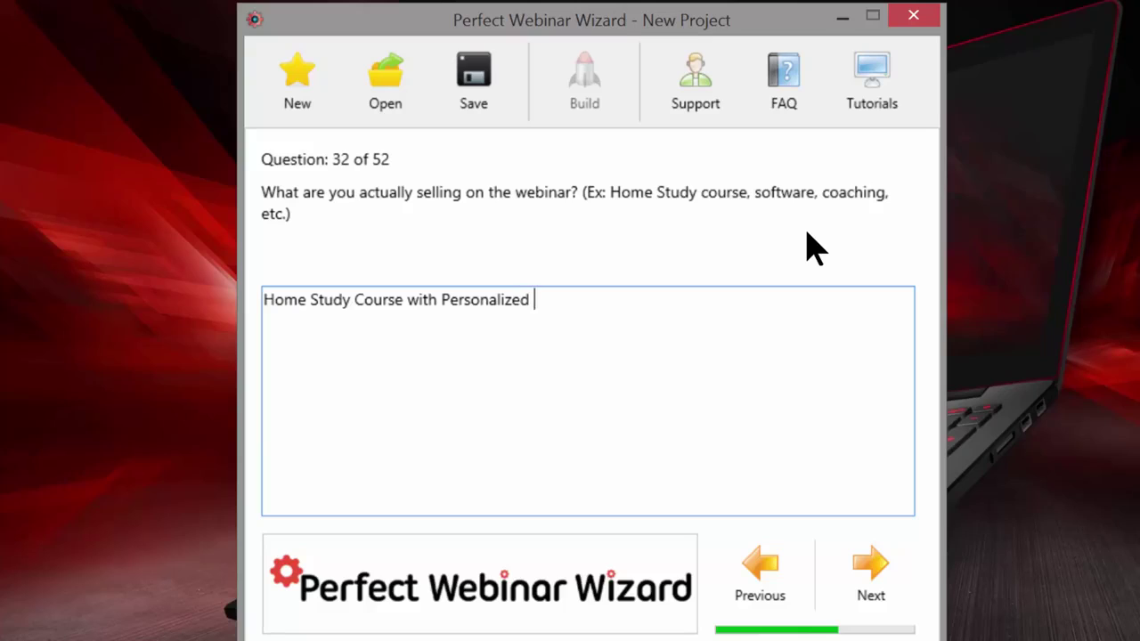
type("Coaching")
Replace "Personalized Coaching" in the answer with "Live Training"
left_click(450, 300)
left_click(626, 304, "shift")
key("BackSpace")
key("BackSpace")
type("L")
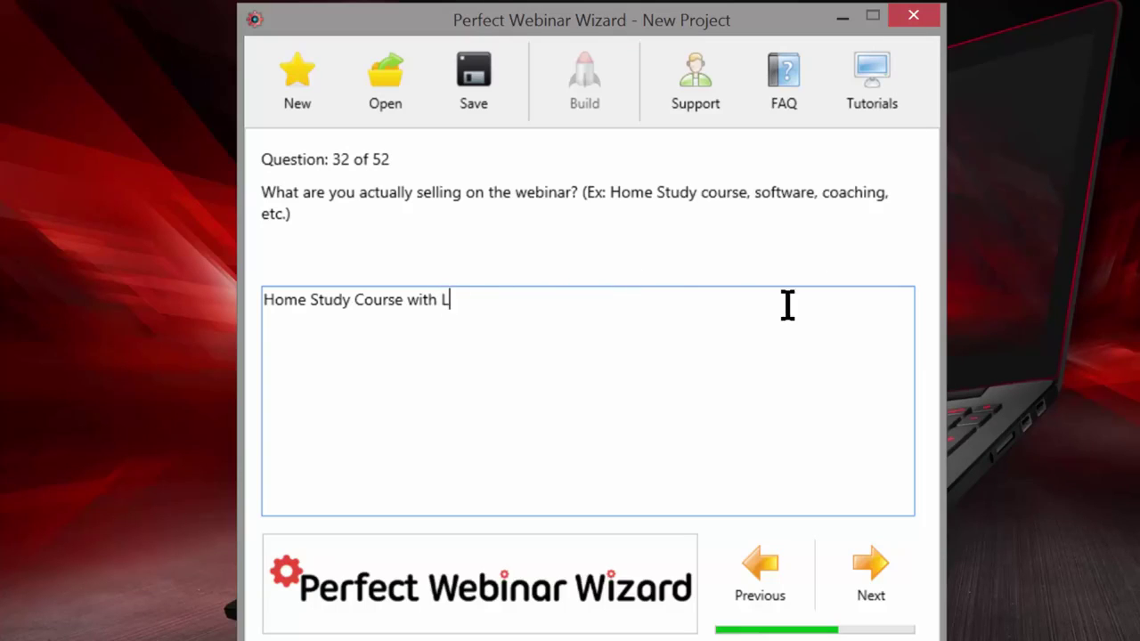
type("ive Training")
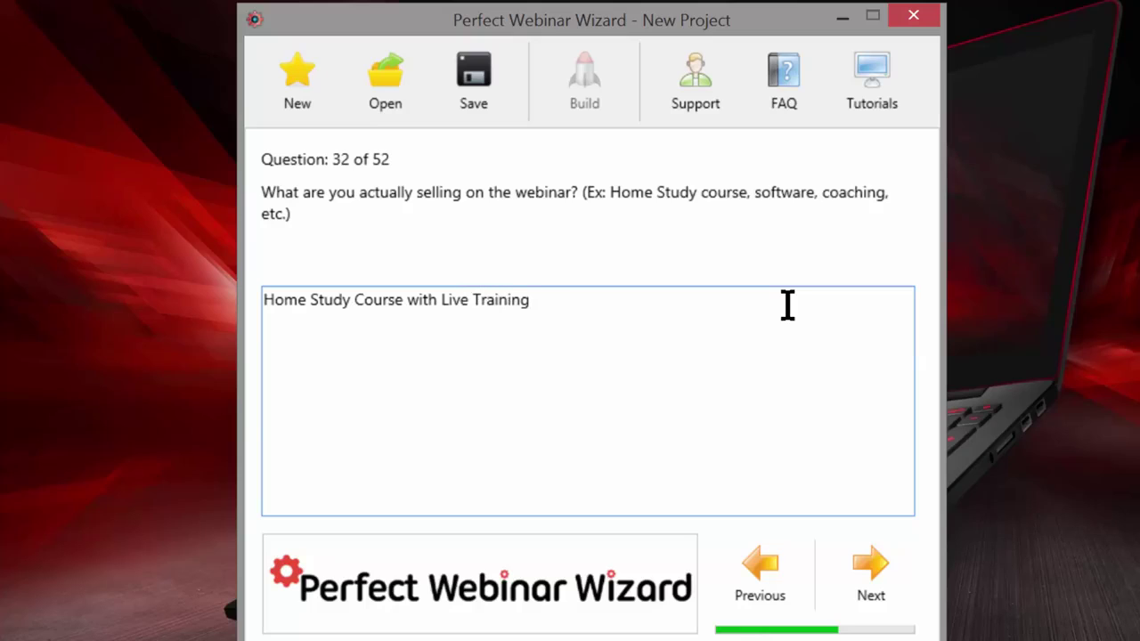
Advance to question 38, set the third deliverable's worth to $197, and continue to the fourth deliverable
left_click(859, 581)
left_click(859, 581)
left_click(859, 580)
left_click(859, 581)
left_click(859, 580)
left_click(859, 581)
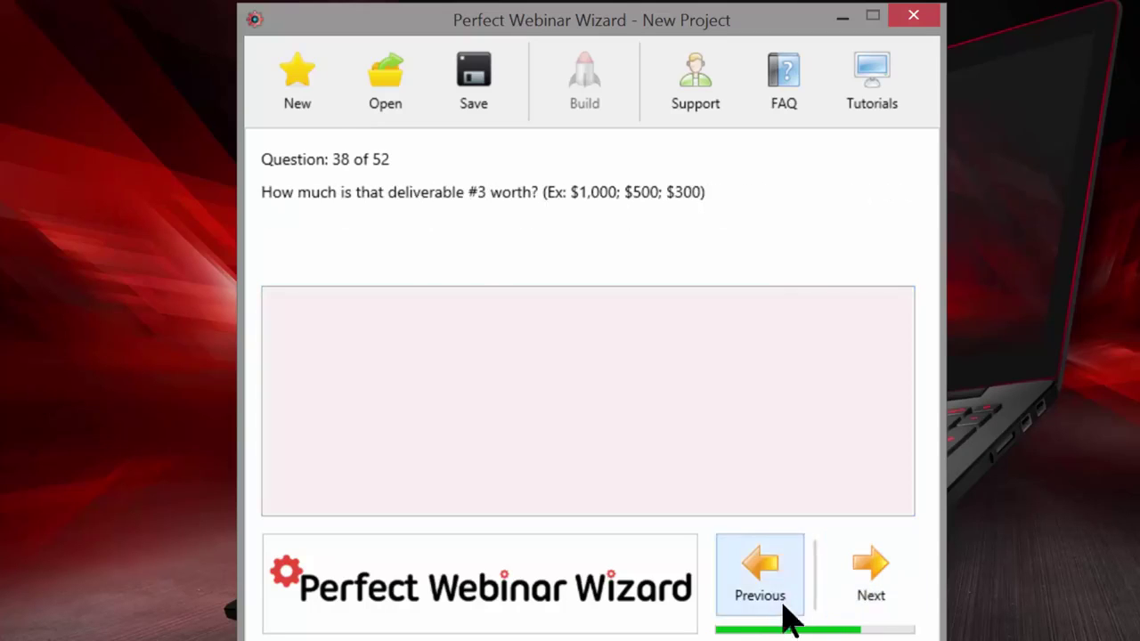
left_click(781, 605)
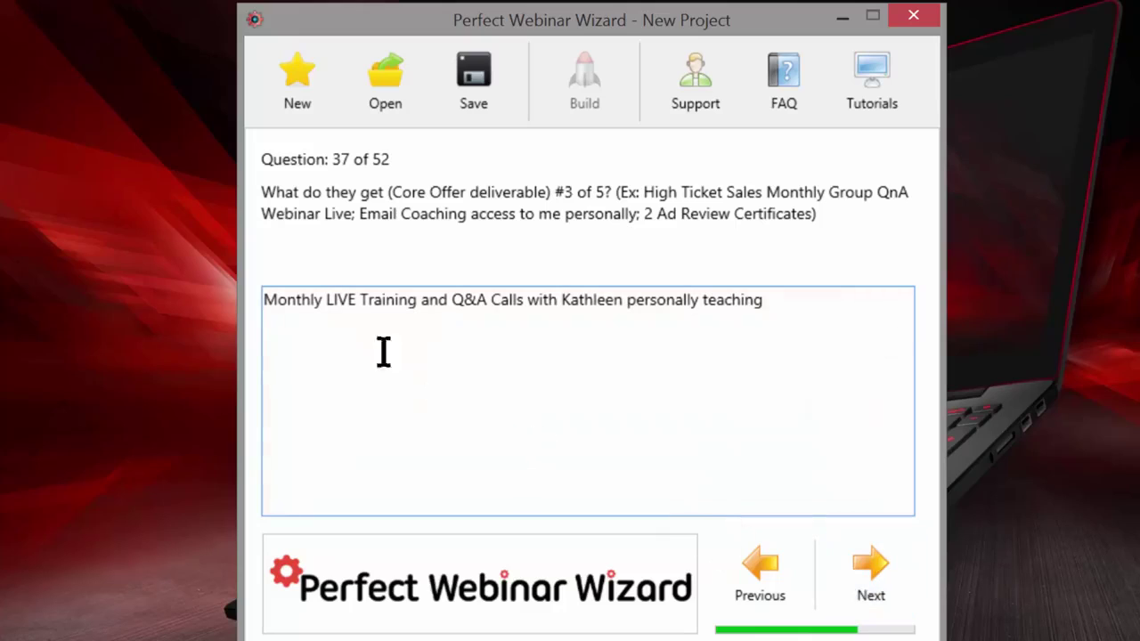
left_click(860, 590)
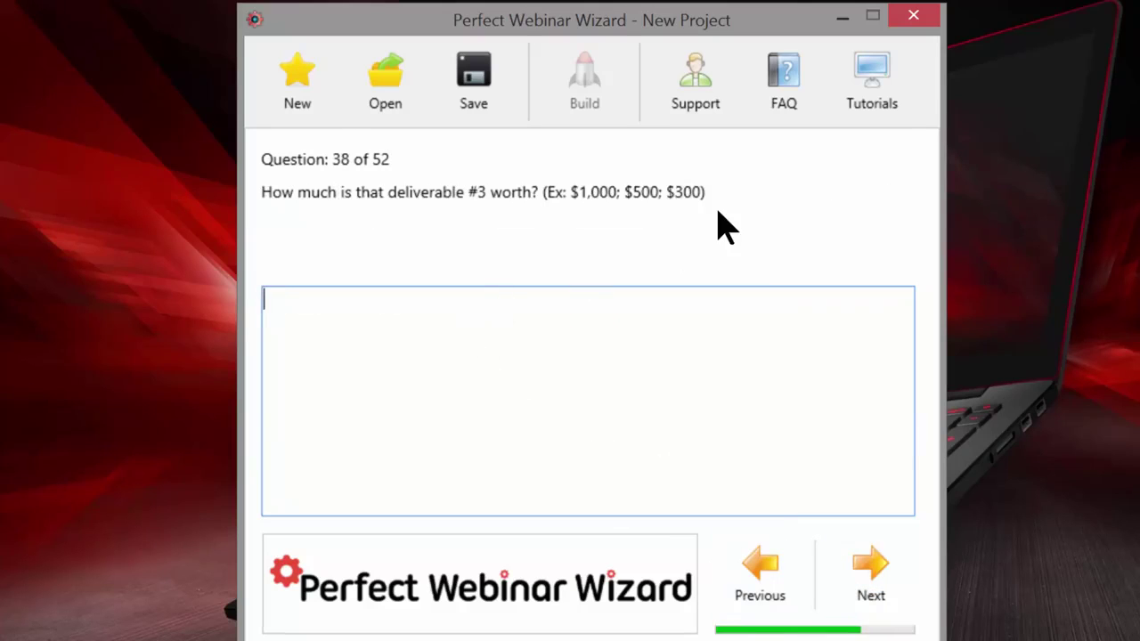
type("$197")
left_click(866, 552)
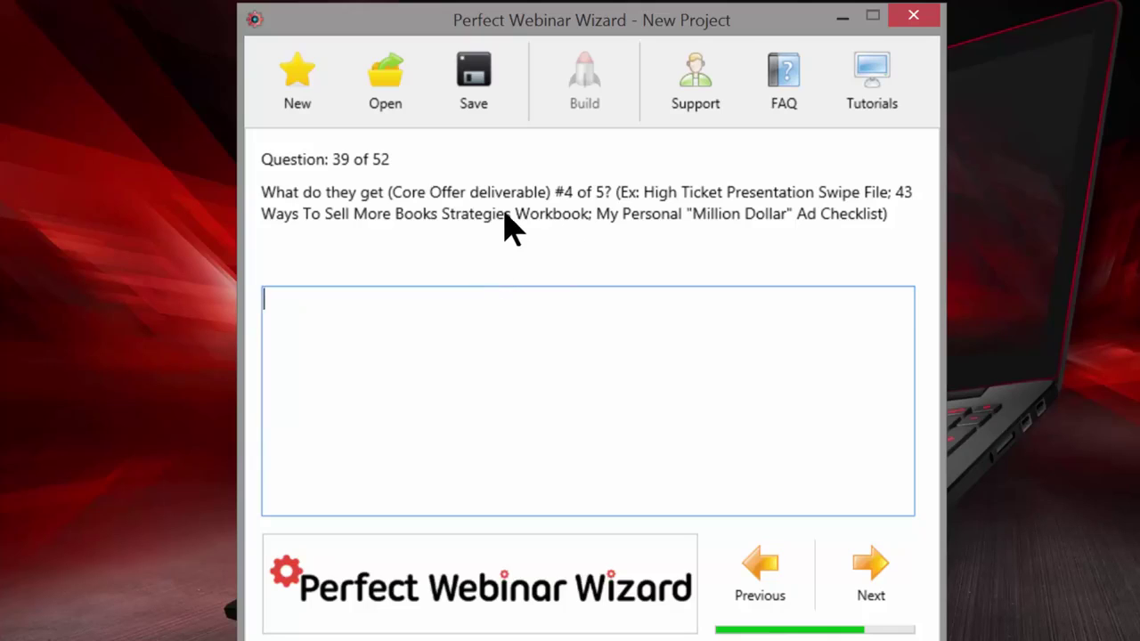
Go back through the core offer questions to question 33 and review the first deliverable's answer
left_click(734, 552)
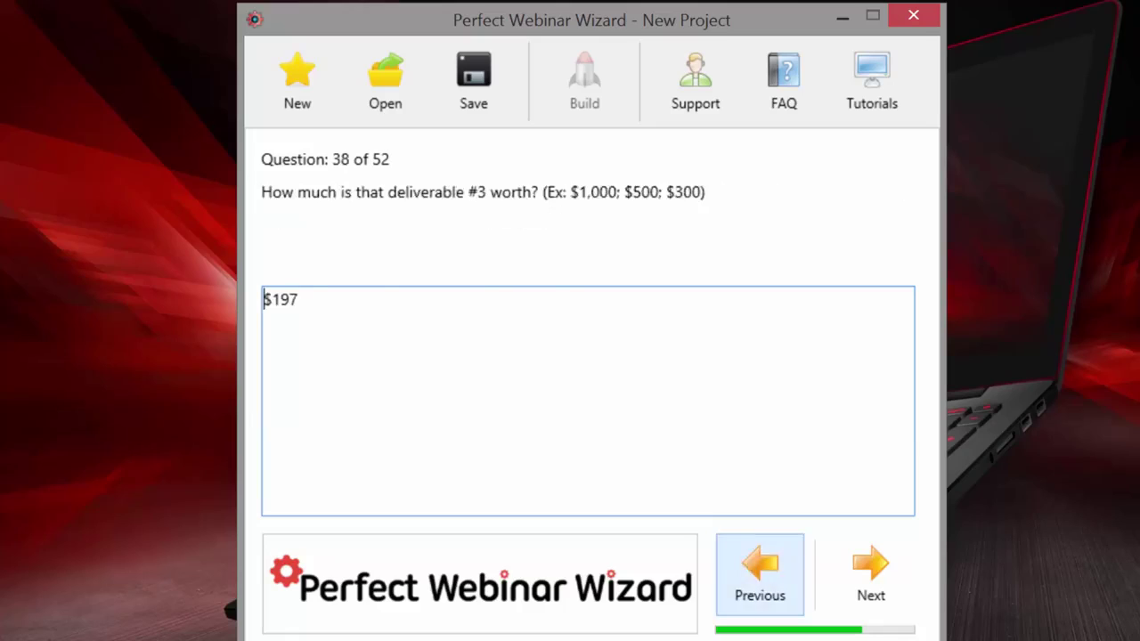
left_click(734, 552)
left_click(735, 552)
left_click(734, 552)
left_click(734, 552)
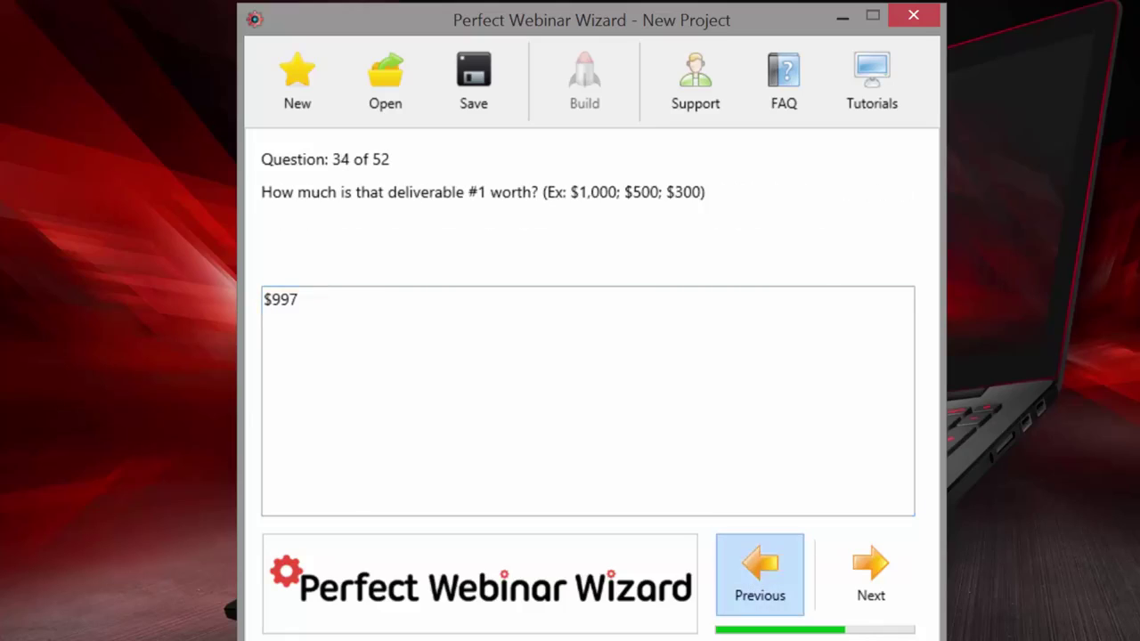
left_click(757, 571)
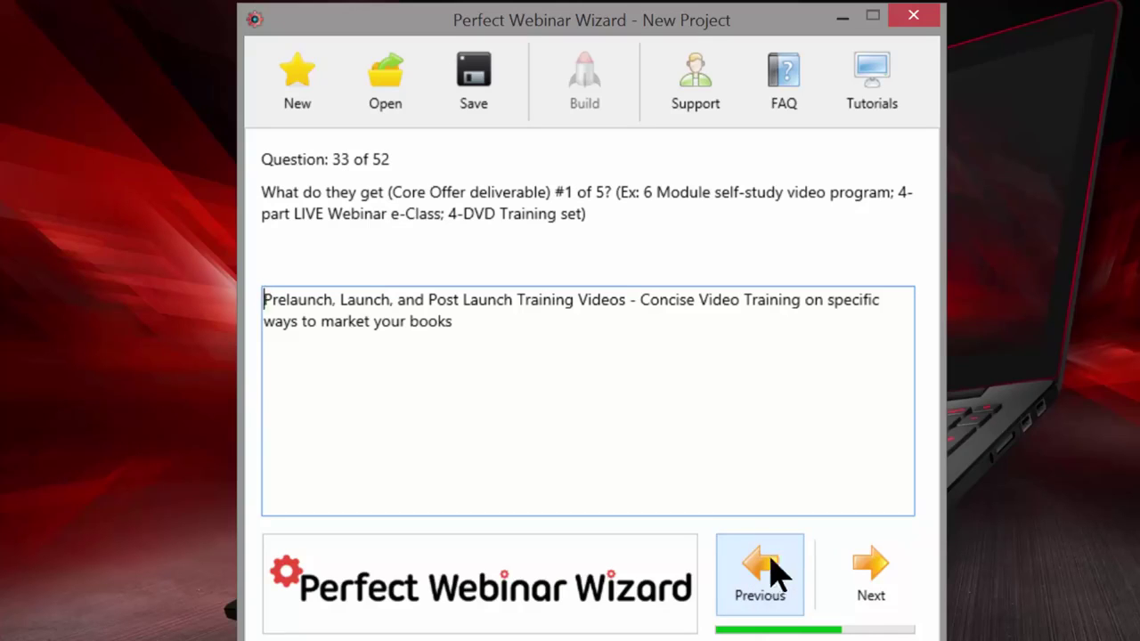
Advance to question 37 and insert "Book Accelerator" in quotation marks before "Training" in the third deliverable
left_click(834, 554)
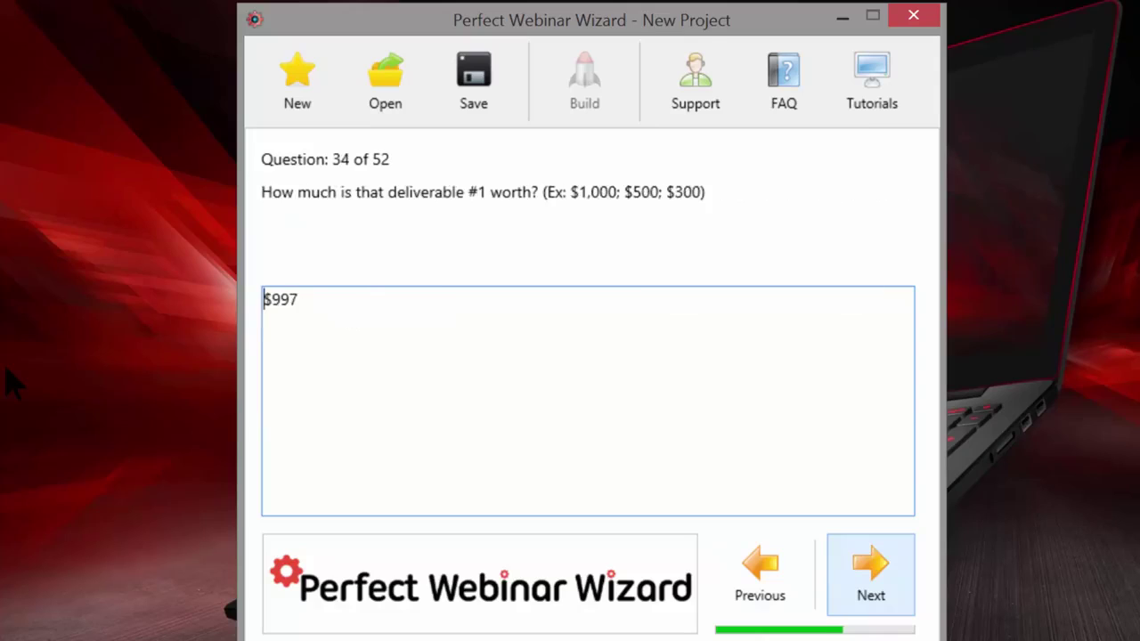
left_click(834, 554)
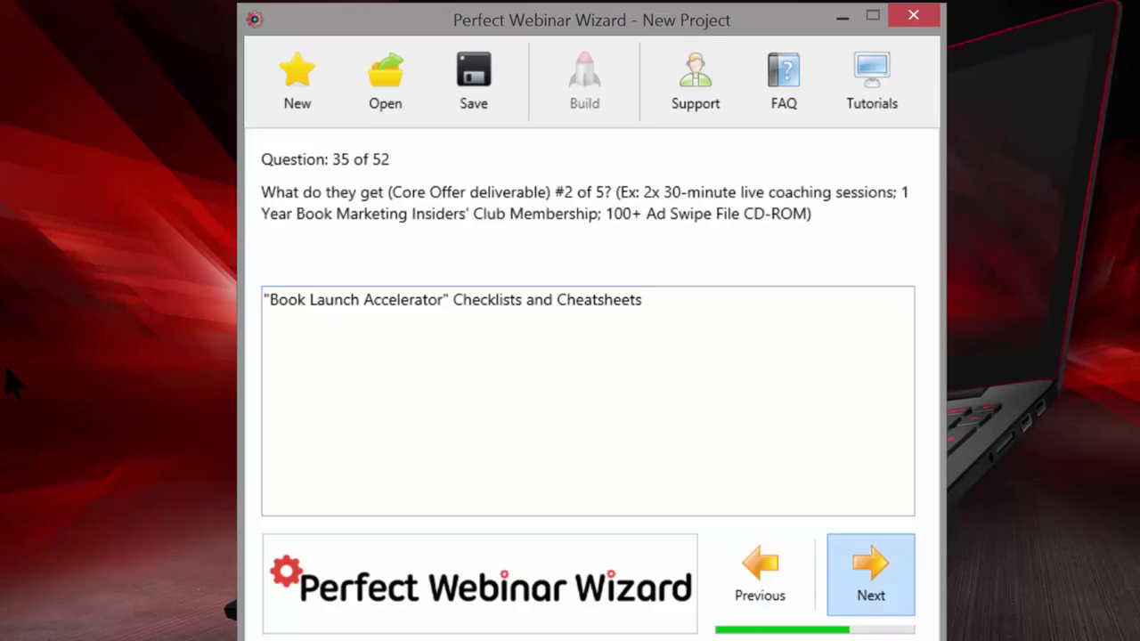
left_click(834, 554)
left_click(834, 553)
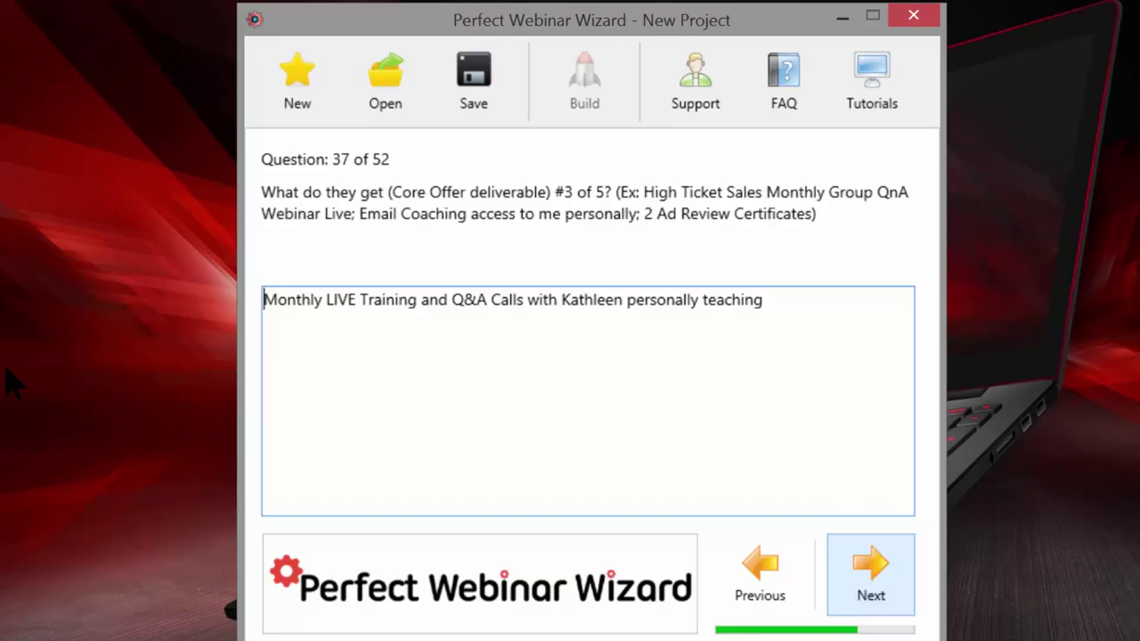
left_click(358, 299)
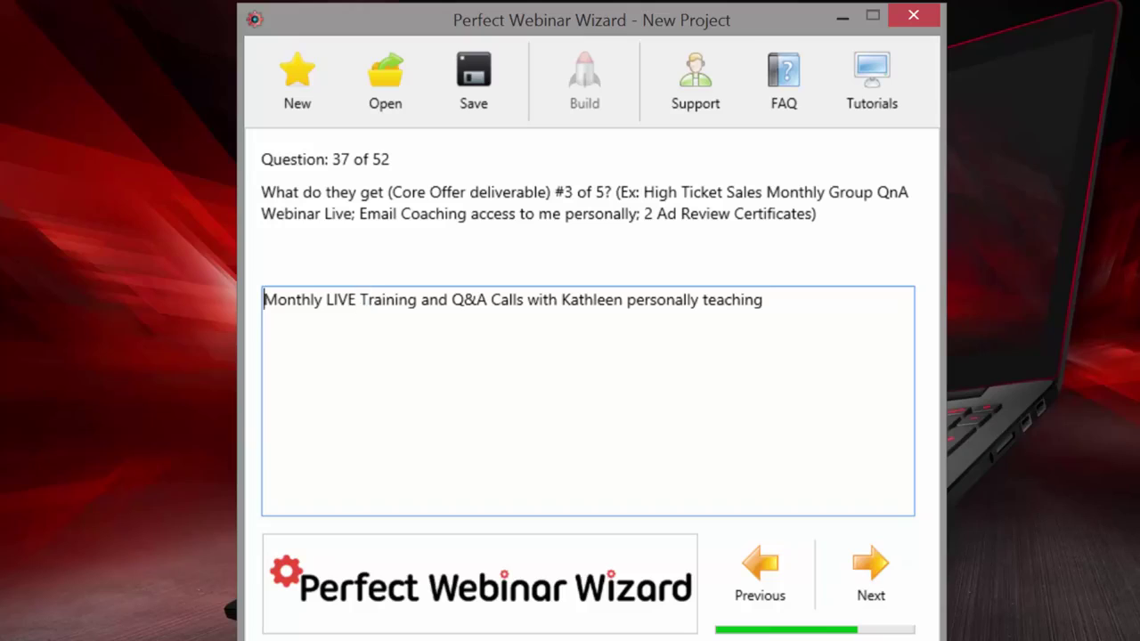
type("\"Book")
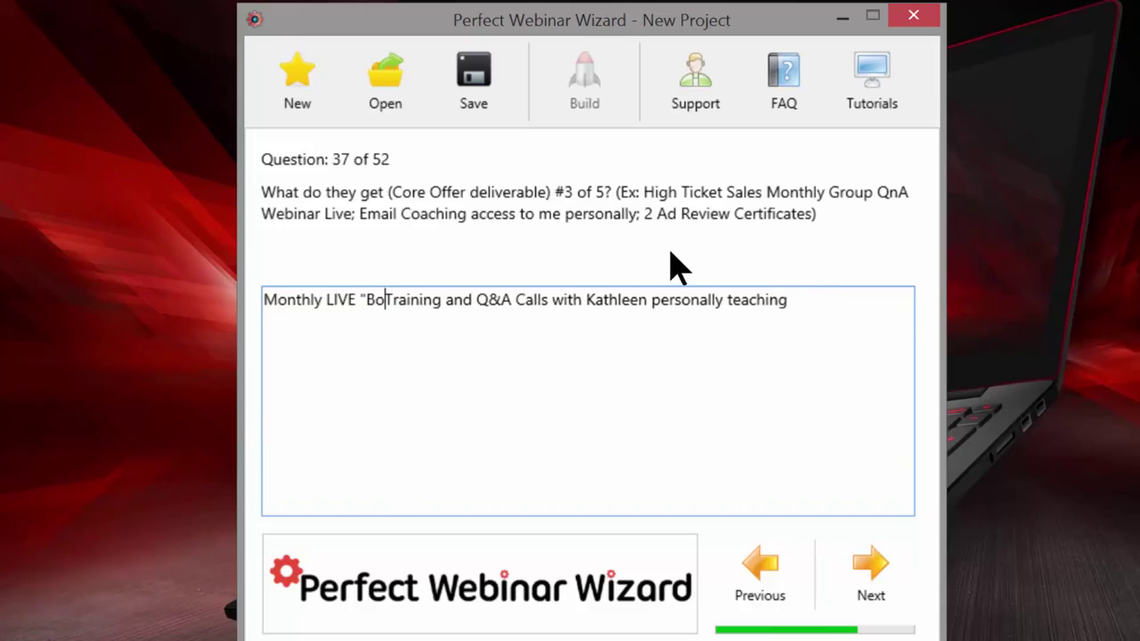
type(" Acceler")
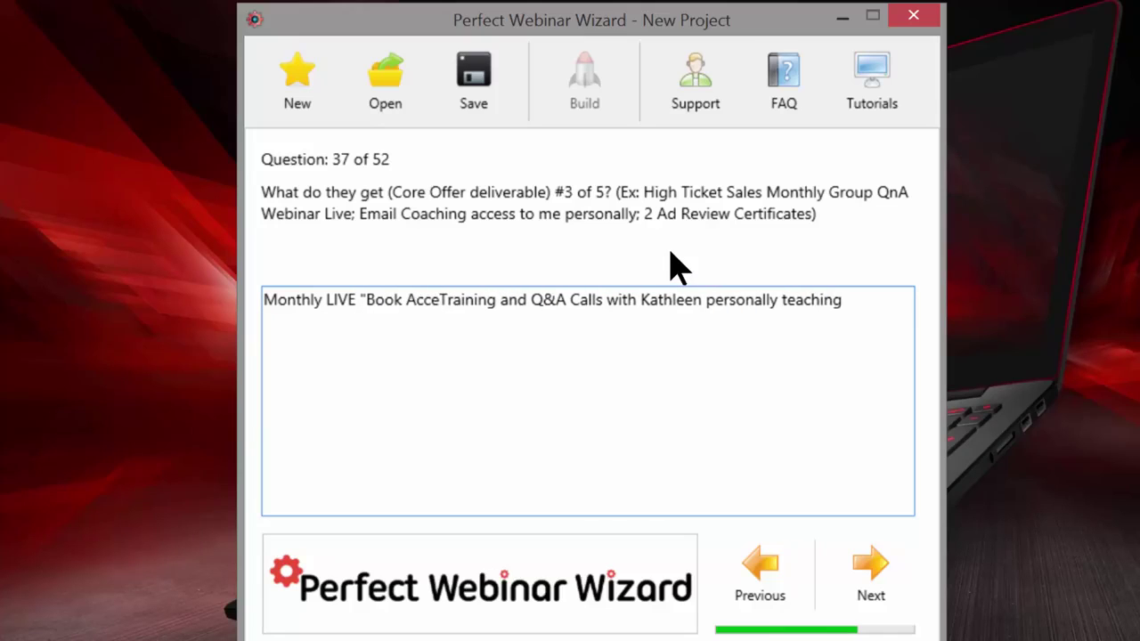
type("ator\"")
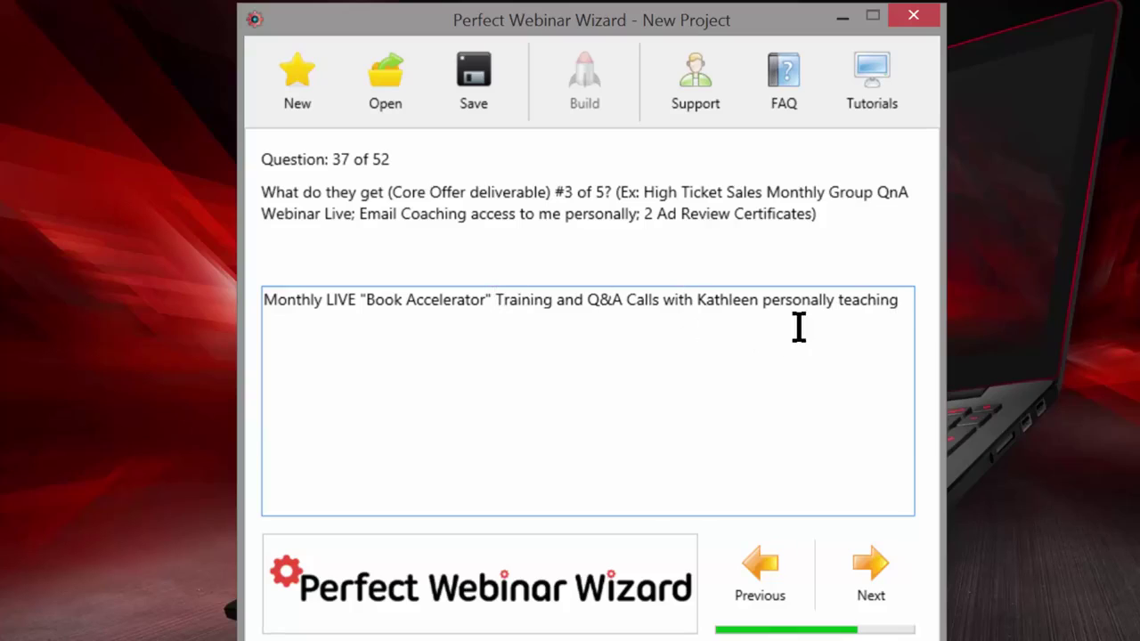
Replace "Calls" with "Webinars" in the third deliverable and advance to question 39
double_click(647, 300)
type("Webinar")
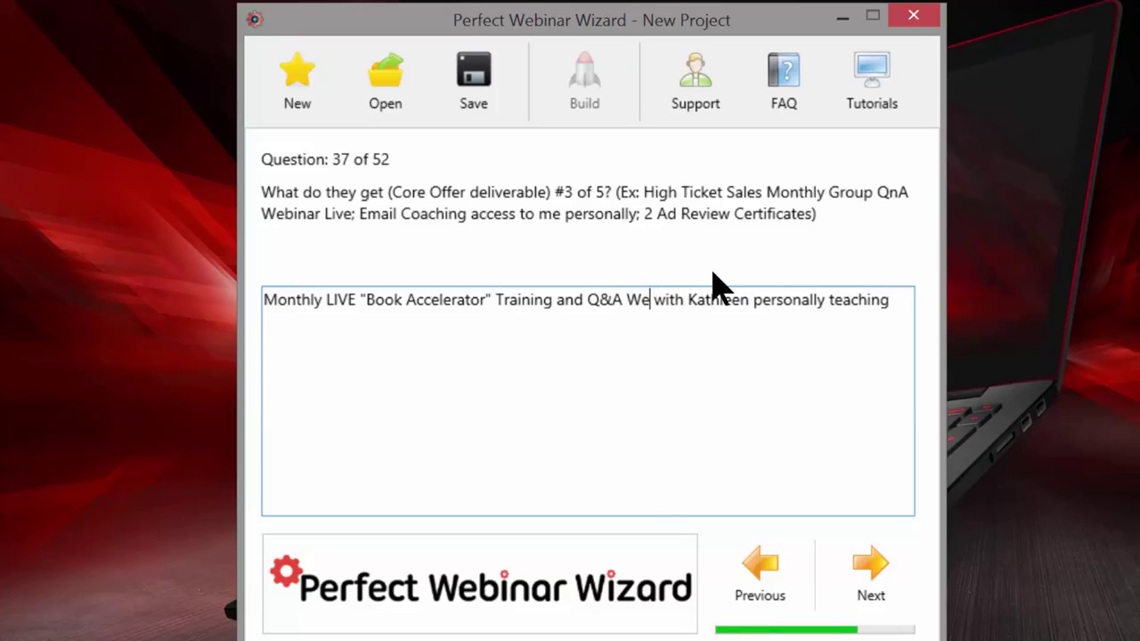
type("s")
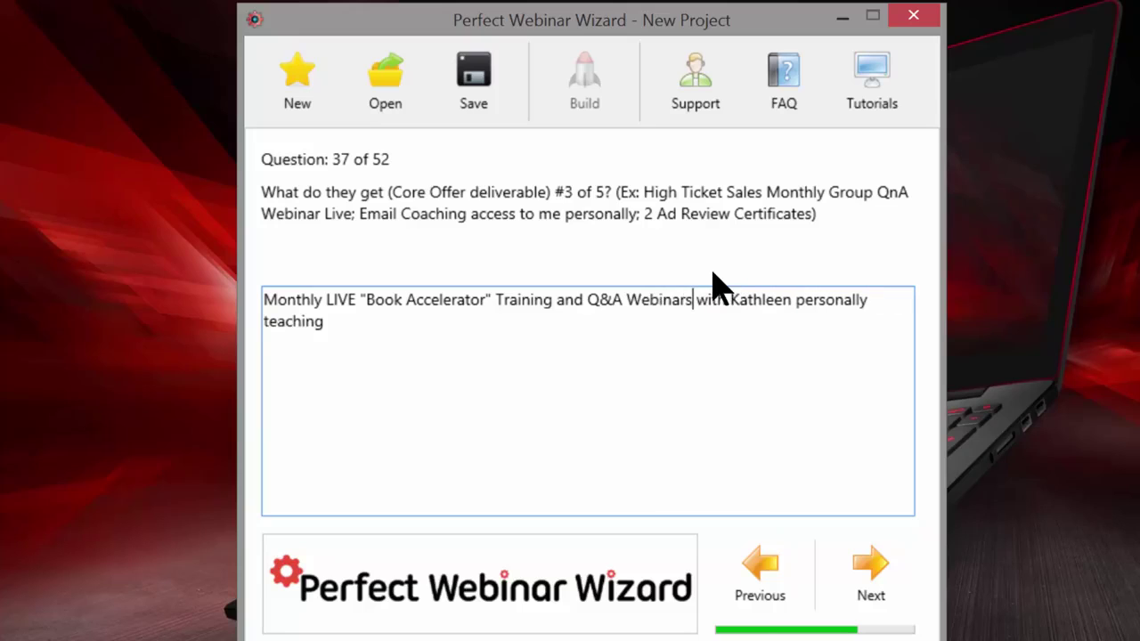
left_click(861, 566)
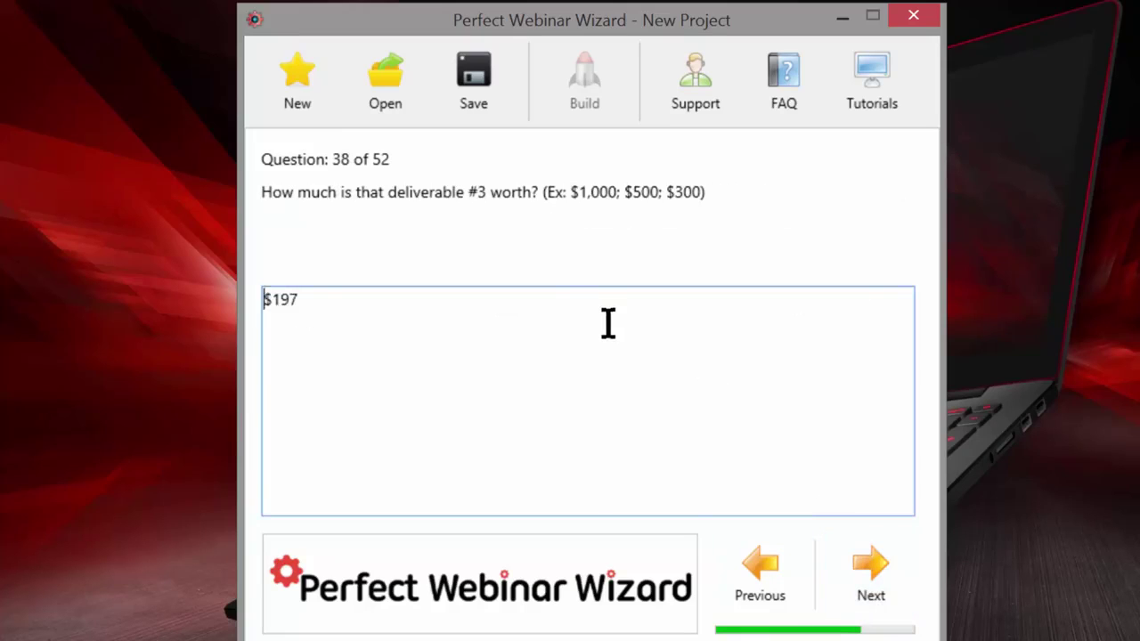
left_click(876, 571)
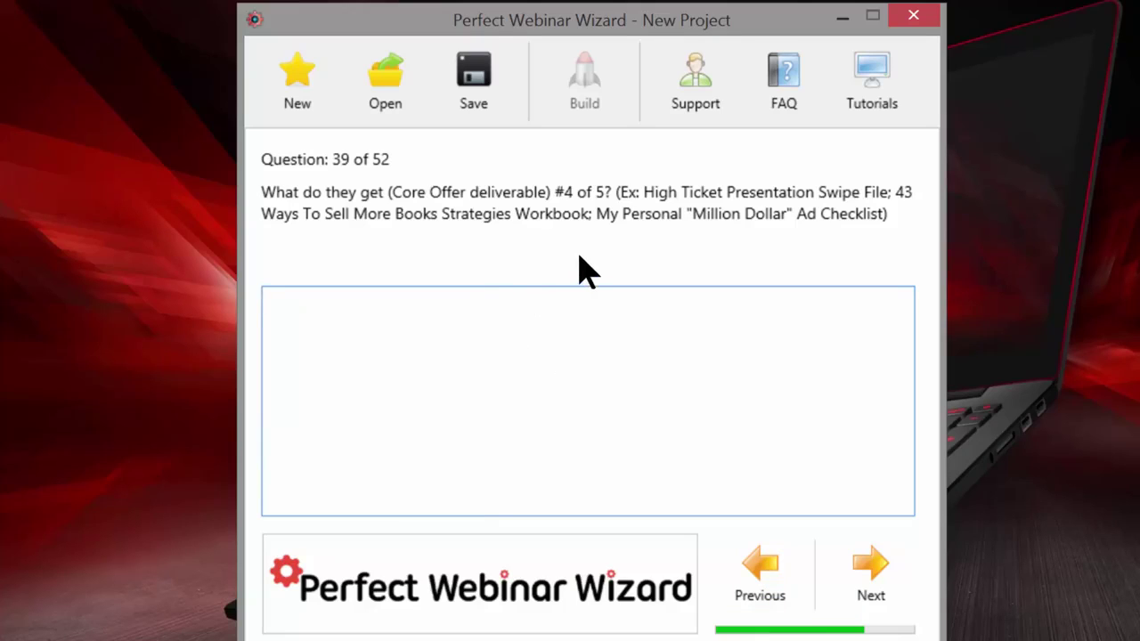
Enter "Book Accelerator Instagram Training" as the fourth core offer deliverable, set its worth to $97, and advance
type("Book Acce")
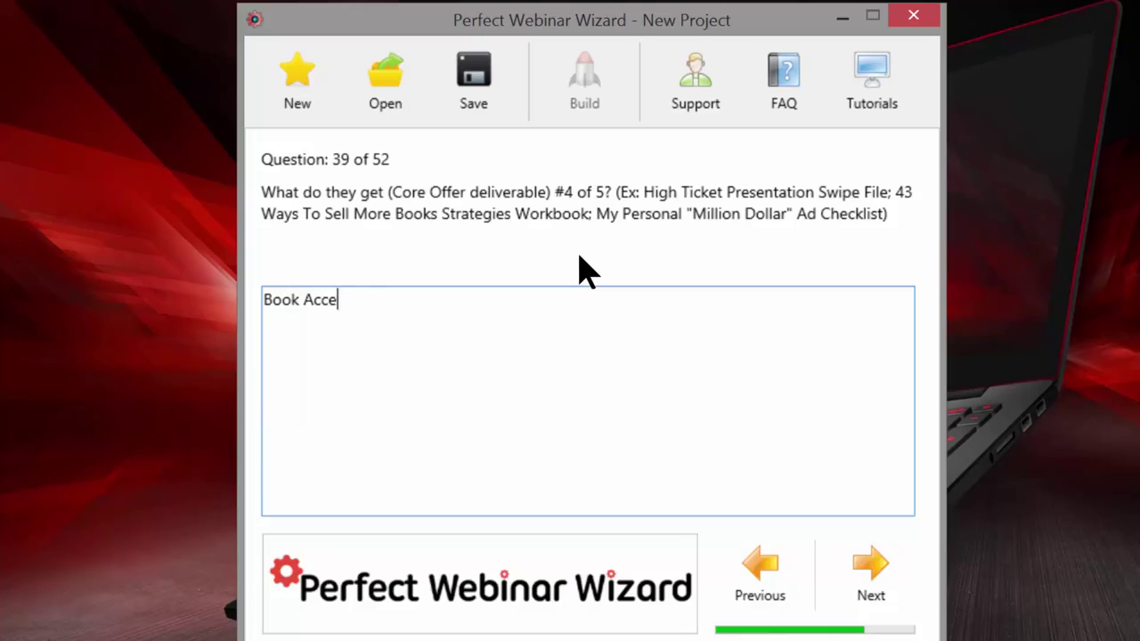
type("lerator")
type("Insta")
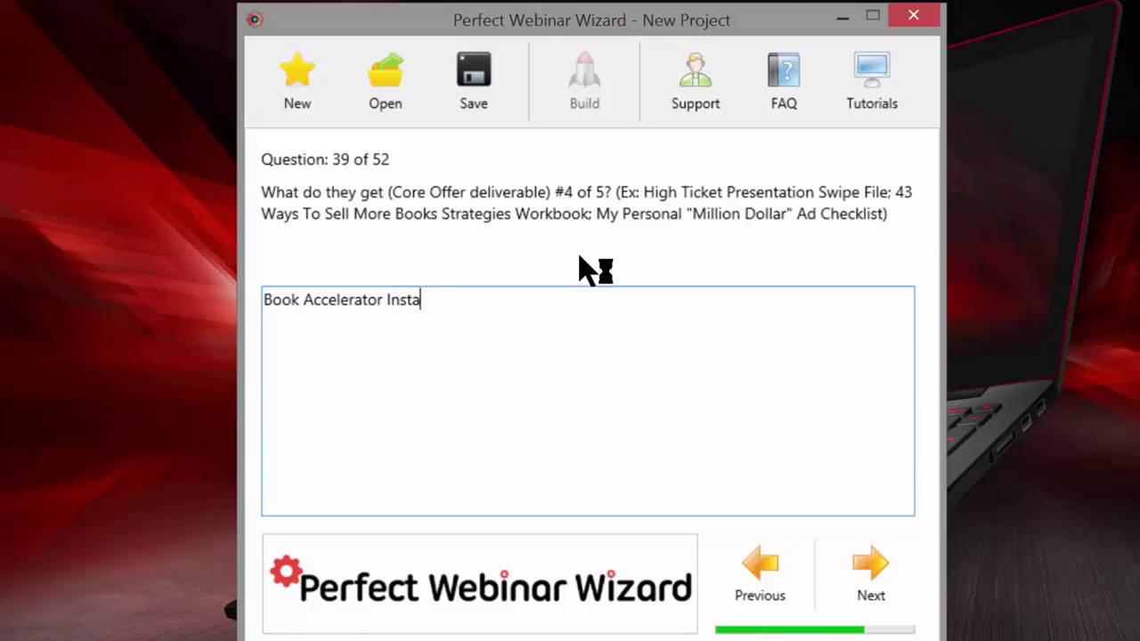
key("BackSpace")
type("agram")
type("Training")
left_click(862, 605)
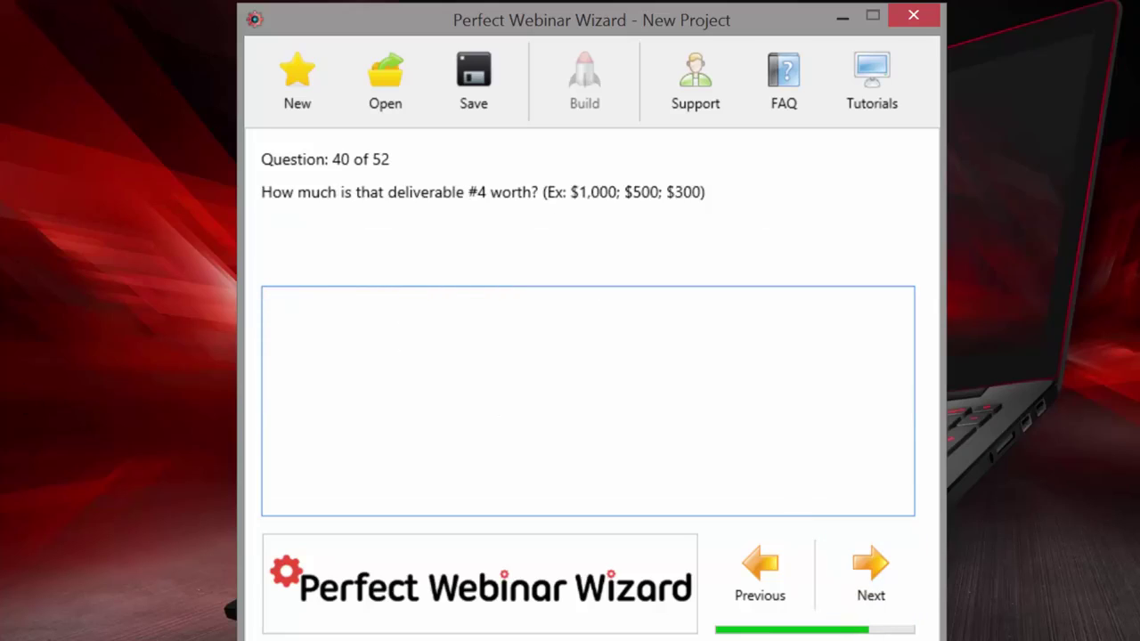
type("$97")
left_click(848, 579)
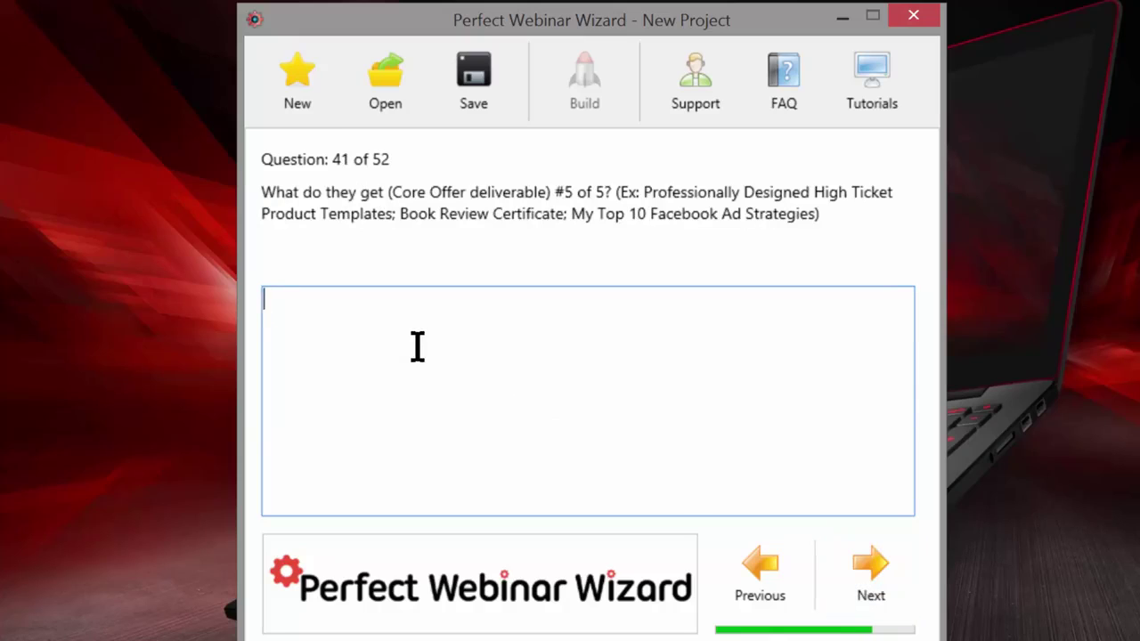
Enter "Kindle Publishing Accelerator Training (5 Modules)" as the fifth core offer deliverable, set its worth to $297, and advance
type("Kindle Pu")
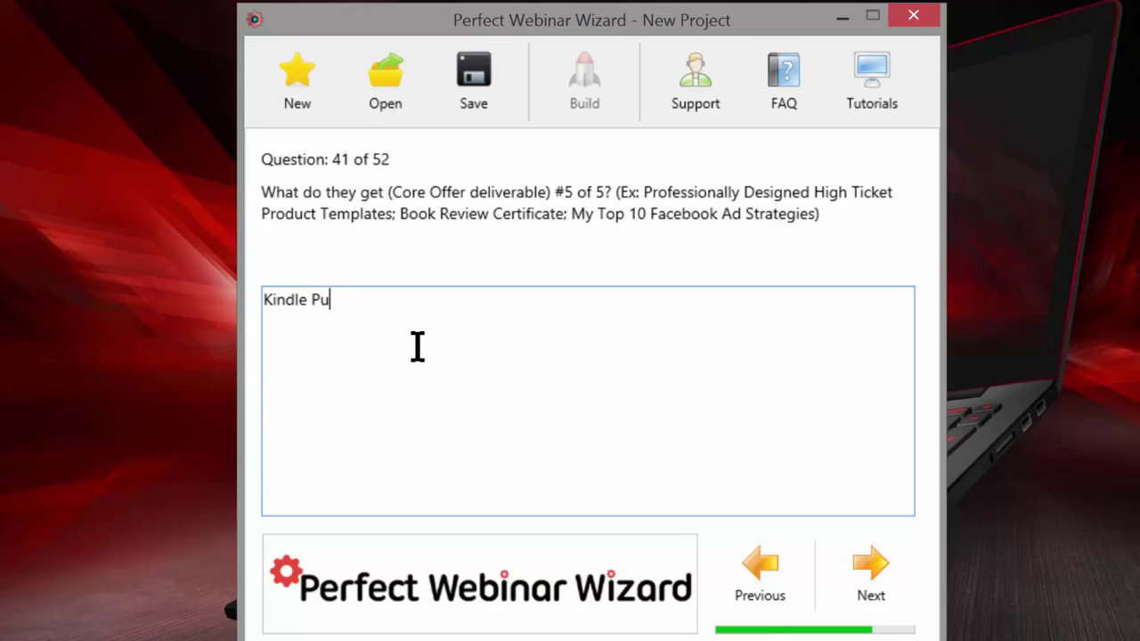
type("blishing A")
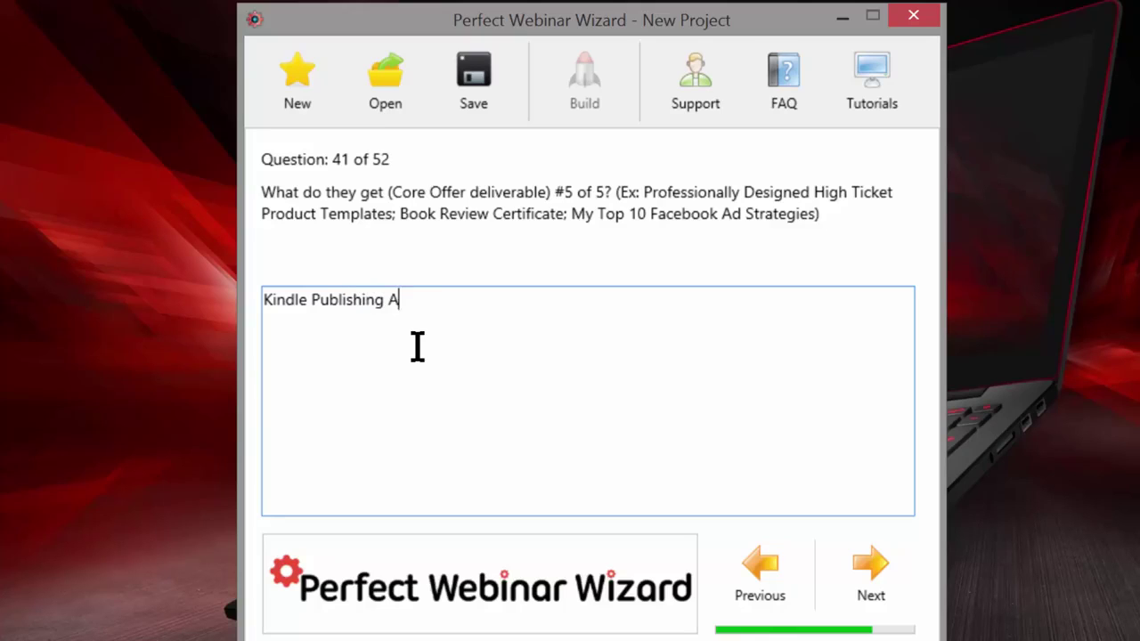
type("ccelerator")
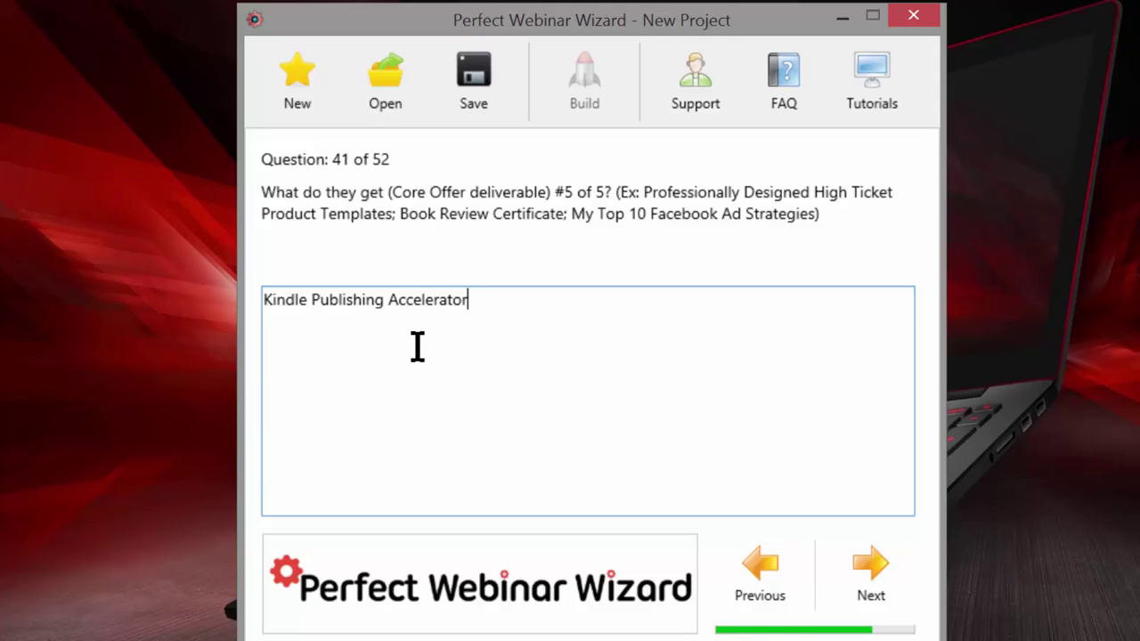
type(" Training ")
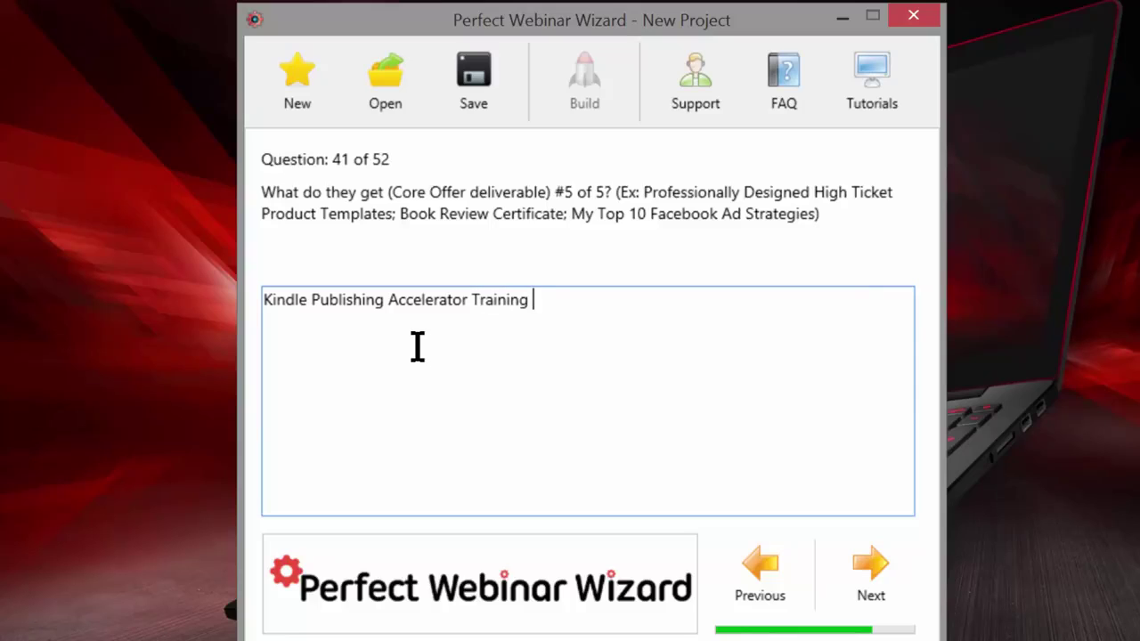
type("(5 Modules)")
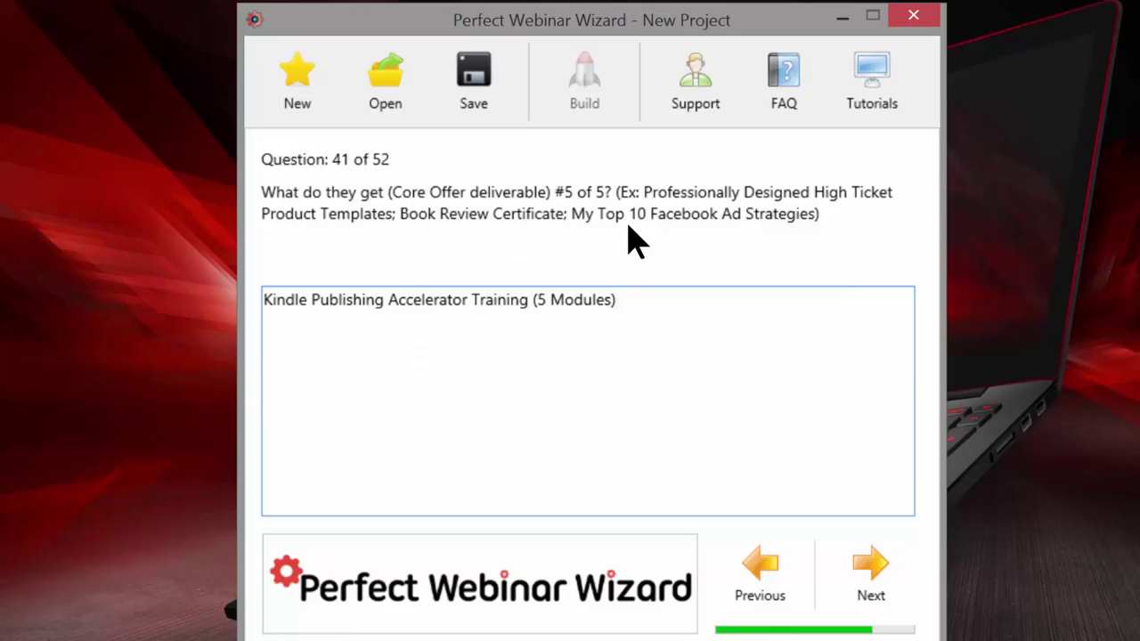
left_click(873, 572)
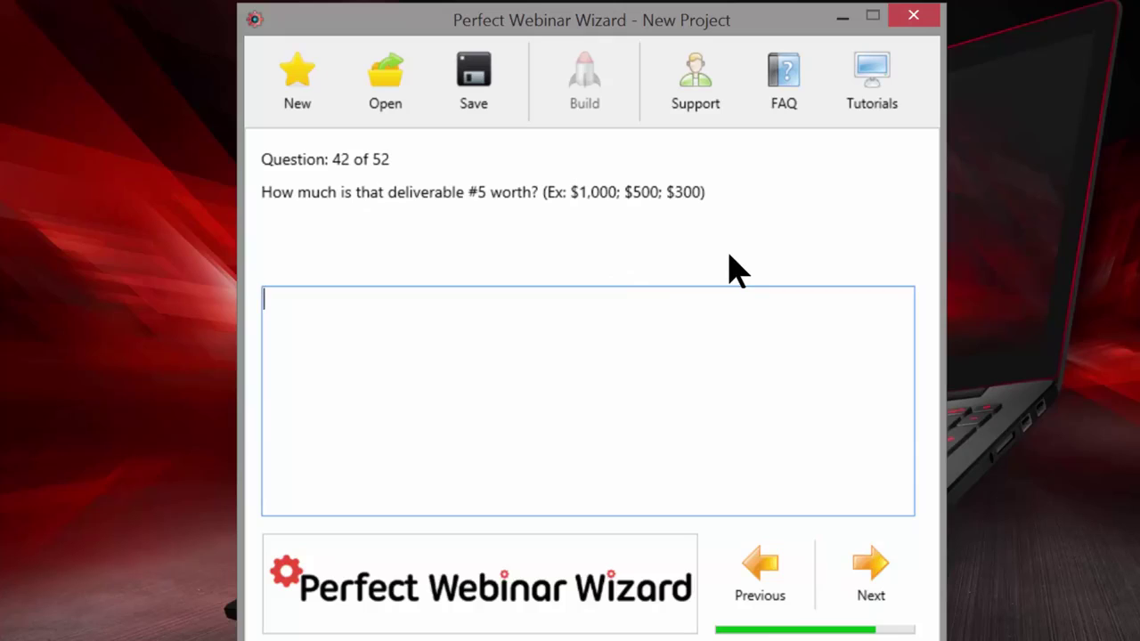
type("$297")
left_click(871, 570)
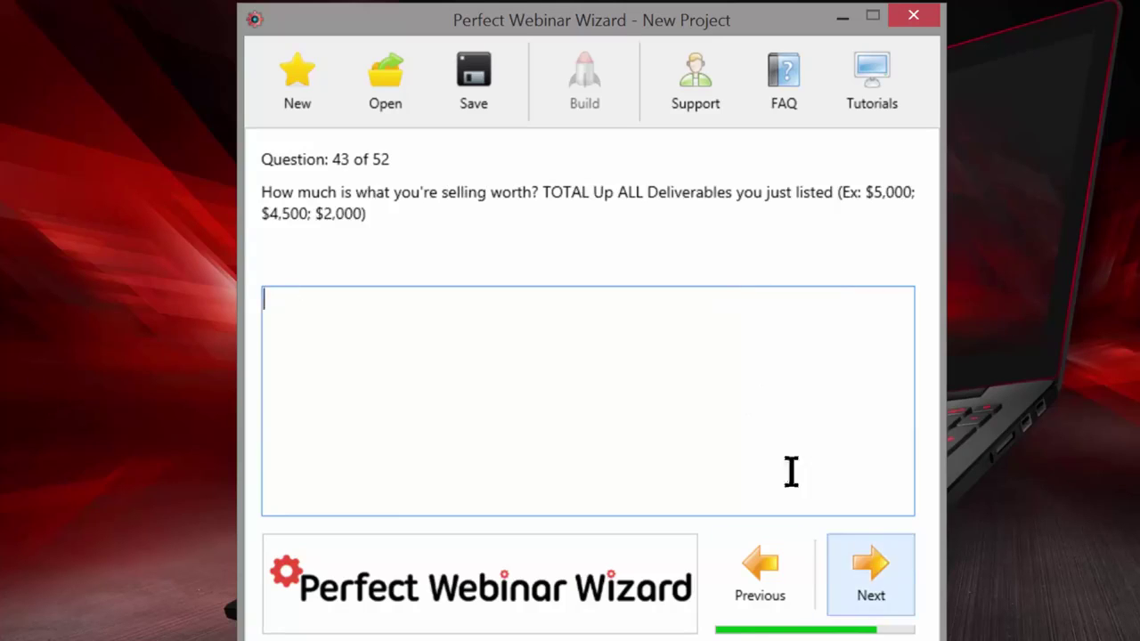
Return to the first core offer deliverable and review the worth of all five deliverables up to the total worth question
left_click(758, 603)
left_click(758, 602)
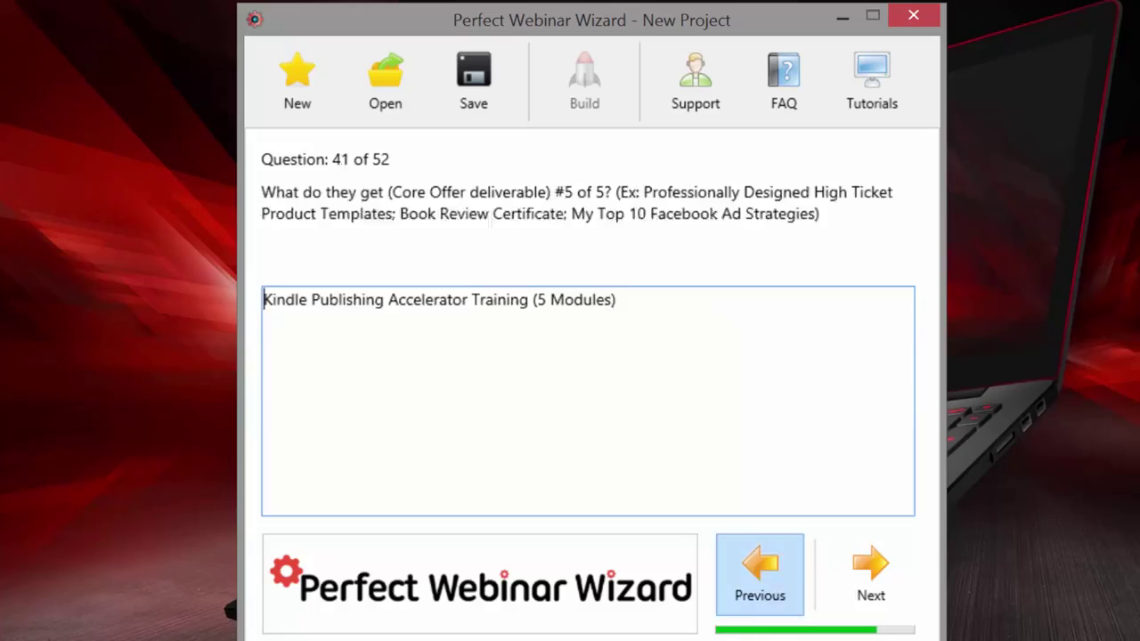
left_click(758, 603)
left_click(757, 602)
left_click(758, 603)
left_click(758, 603)
left_click(758, 603)
left_click(758, 603)
left_click(758, 602)
left_click(797, 590)
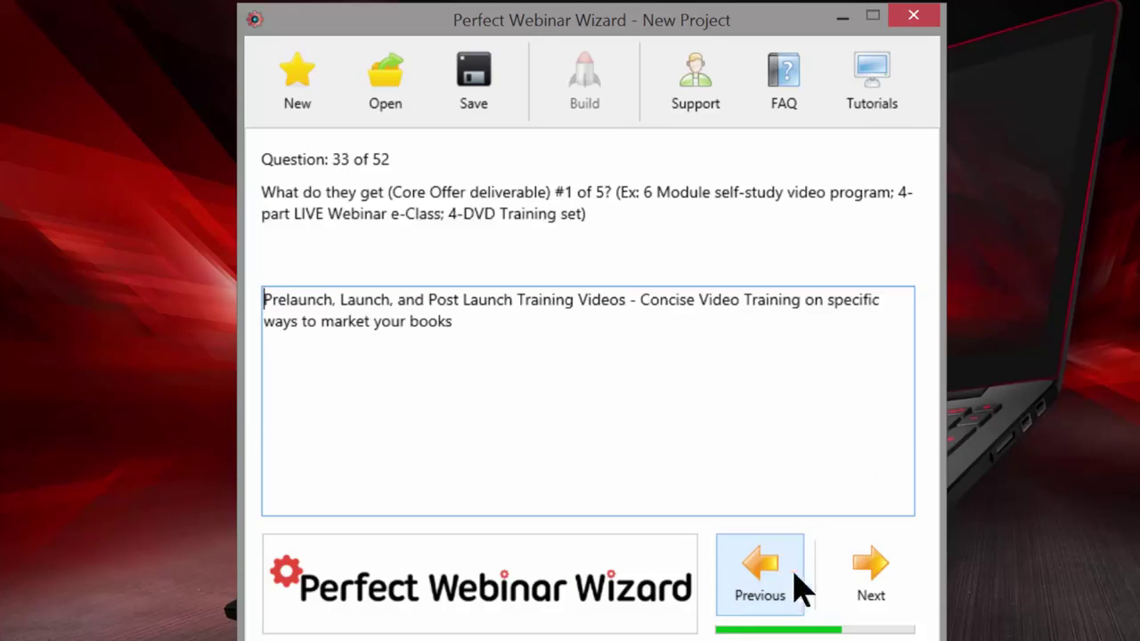
left_click(870, 574)
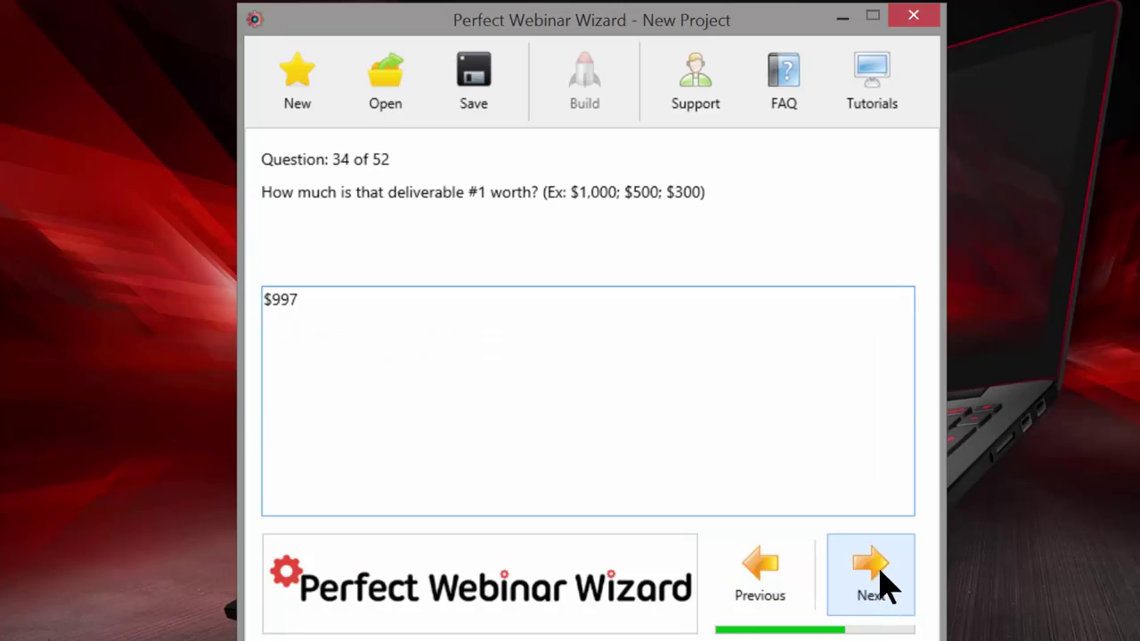
left_click(883, 586)
left_click(881, 583)
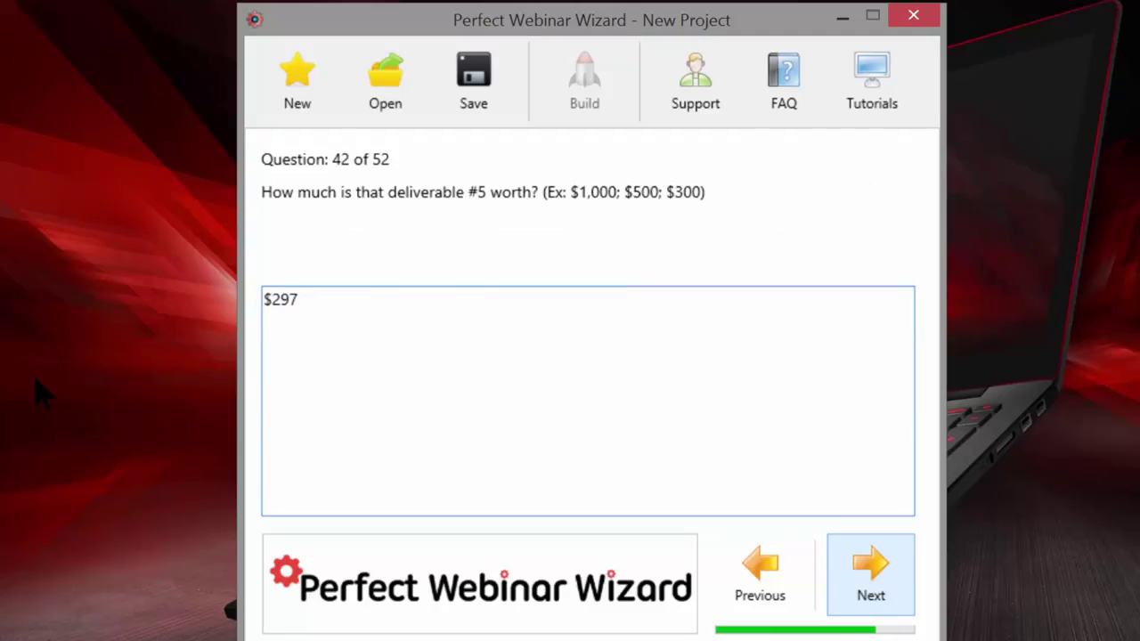
left_click(876, 577)
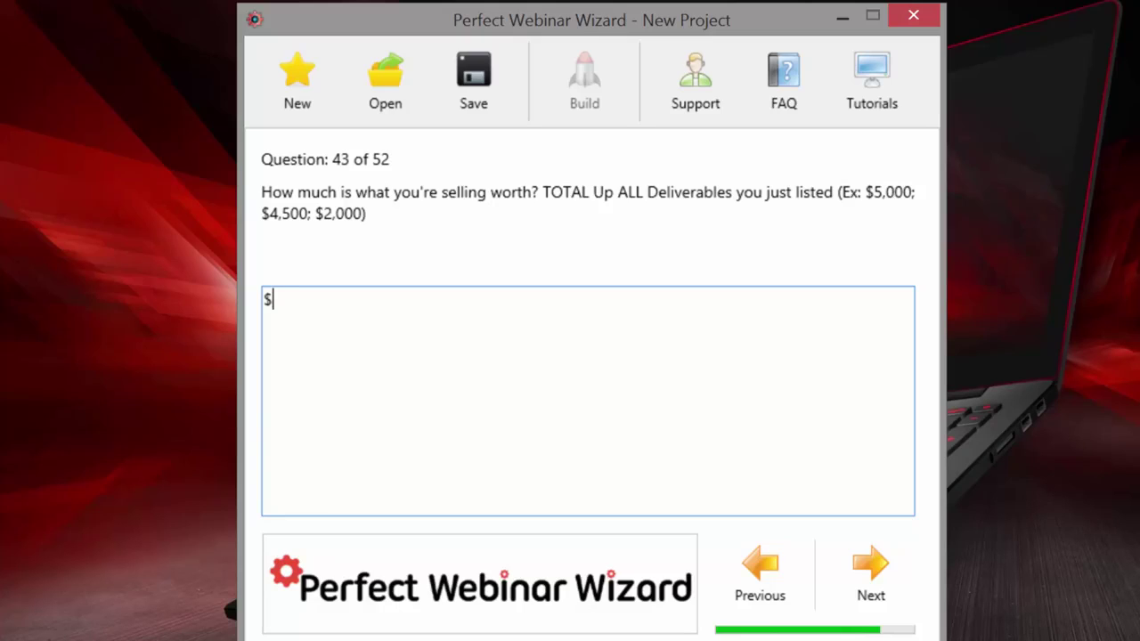
Recheck the deliverable worths by going back to question 35 and forward again to question 43
left_click(755, 565)
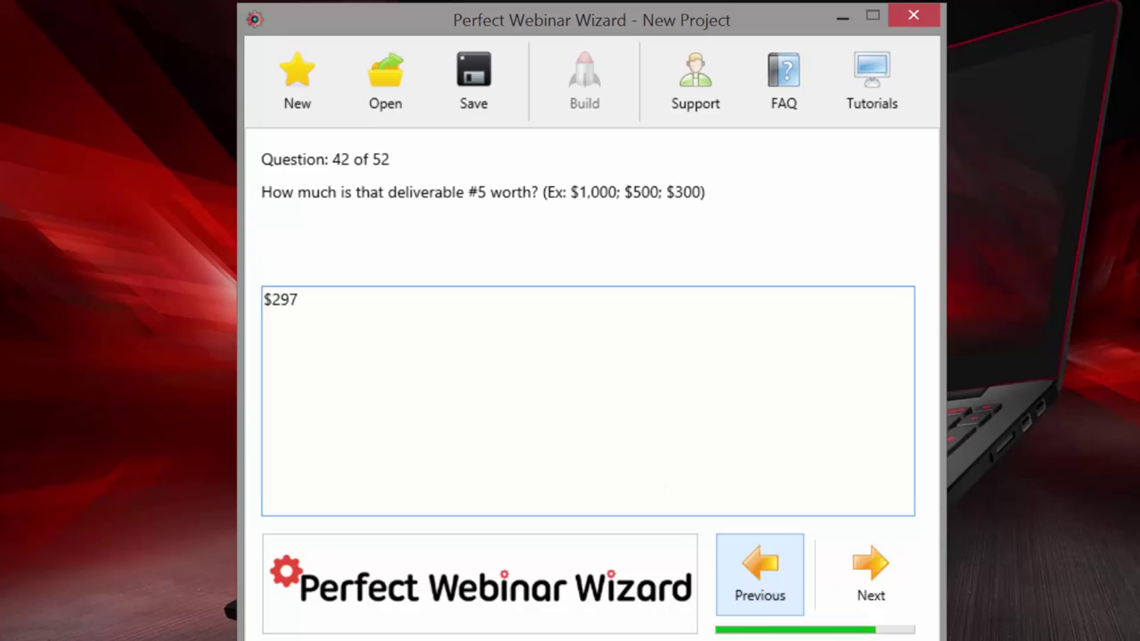
left_click(769, 580)
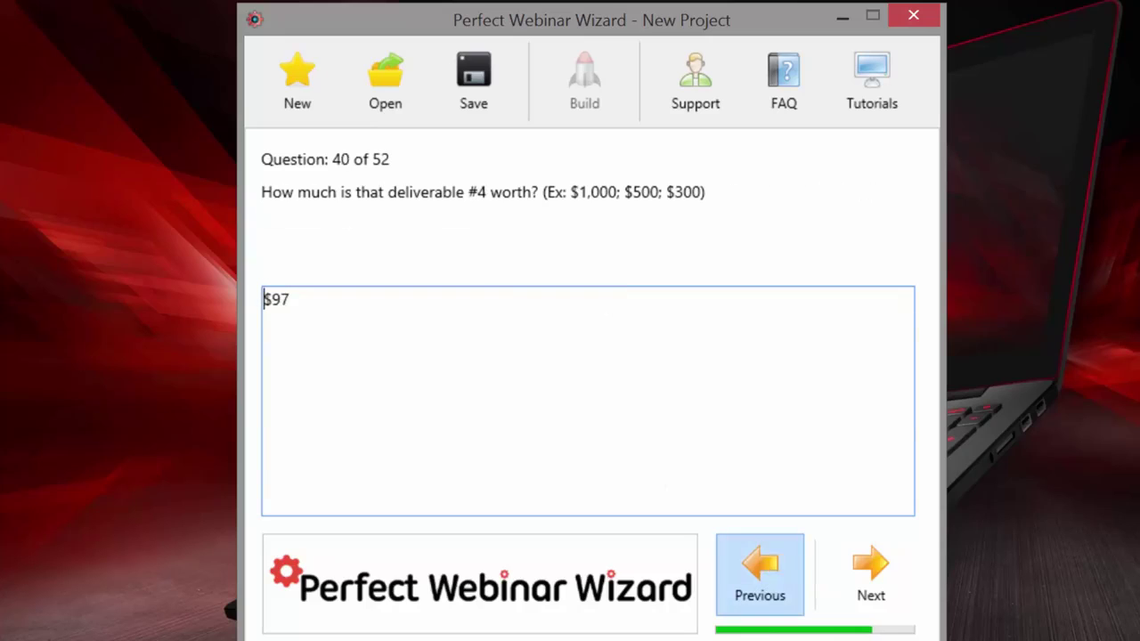
left_click(763, 575)
left_click(763, 575)
left_click(763, 575)
left_click(763, 575)
left_click(766, 579)
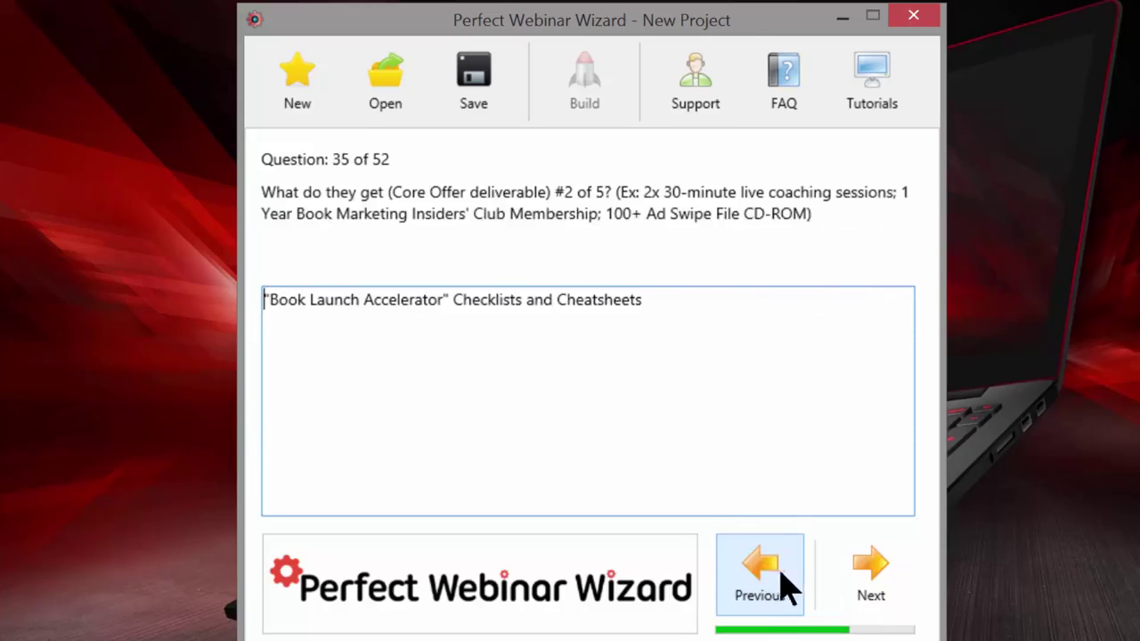
key("Return")
key("Return")
key("Return")
key("Return")
key("Return")
key("Return")
key("Return")
key("Return")
key("Return")
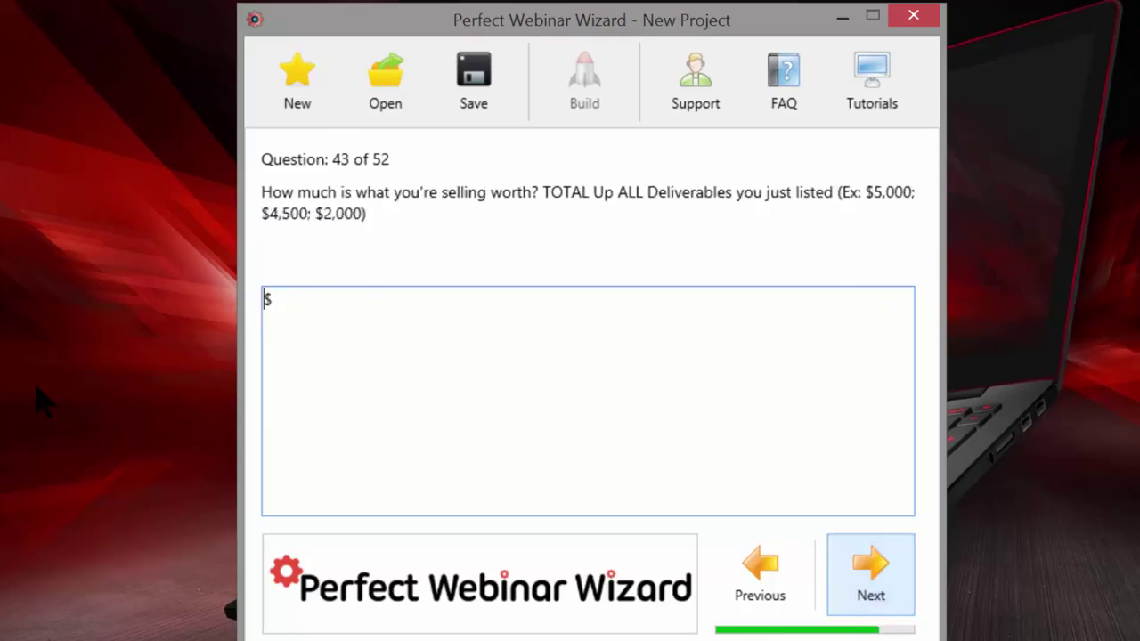
Enter $2,085 as the total worth of all deliverables and advance to question 44
left_click(717, 556)
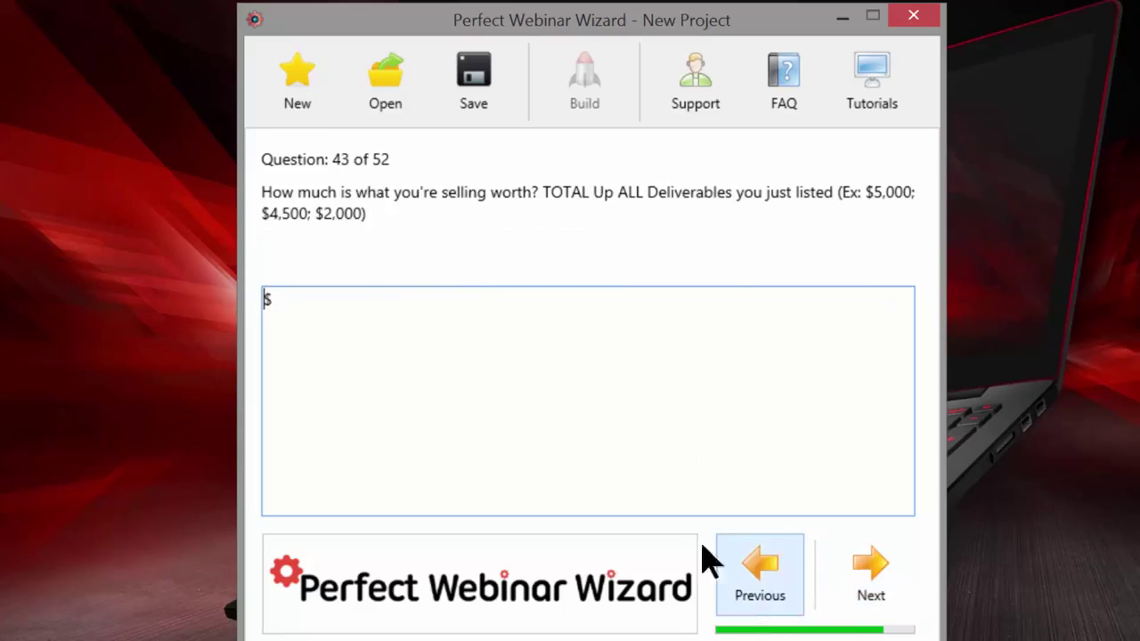
type("2,")
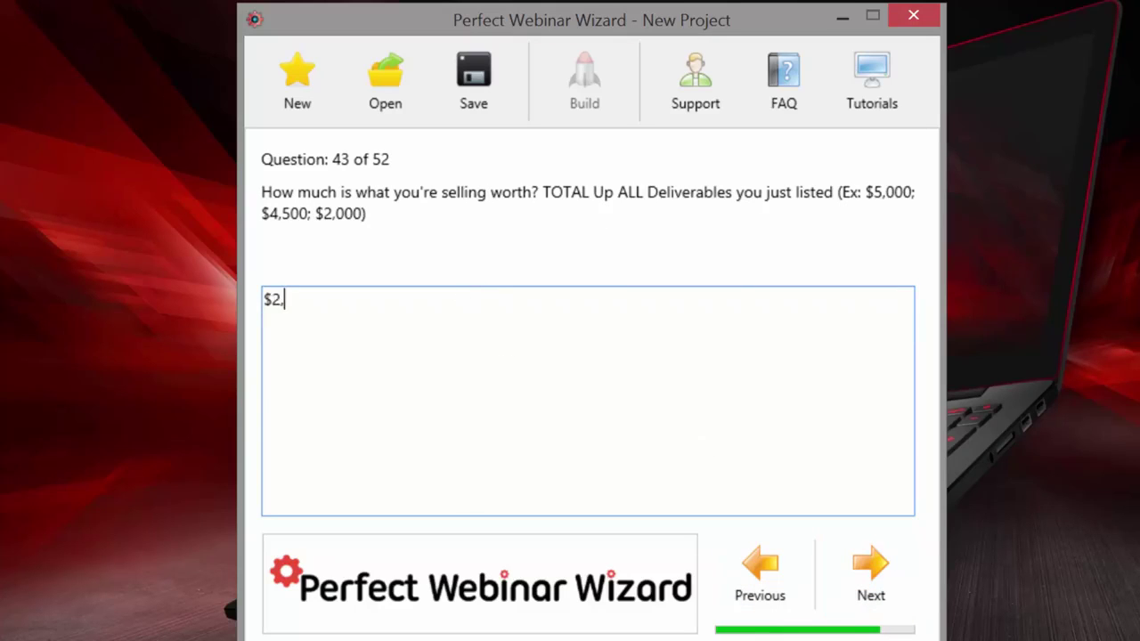
type("085")
left_click(871, 575)
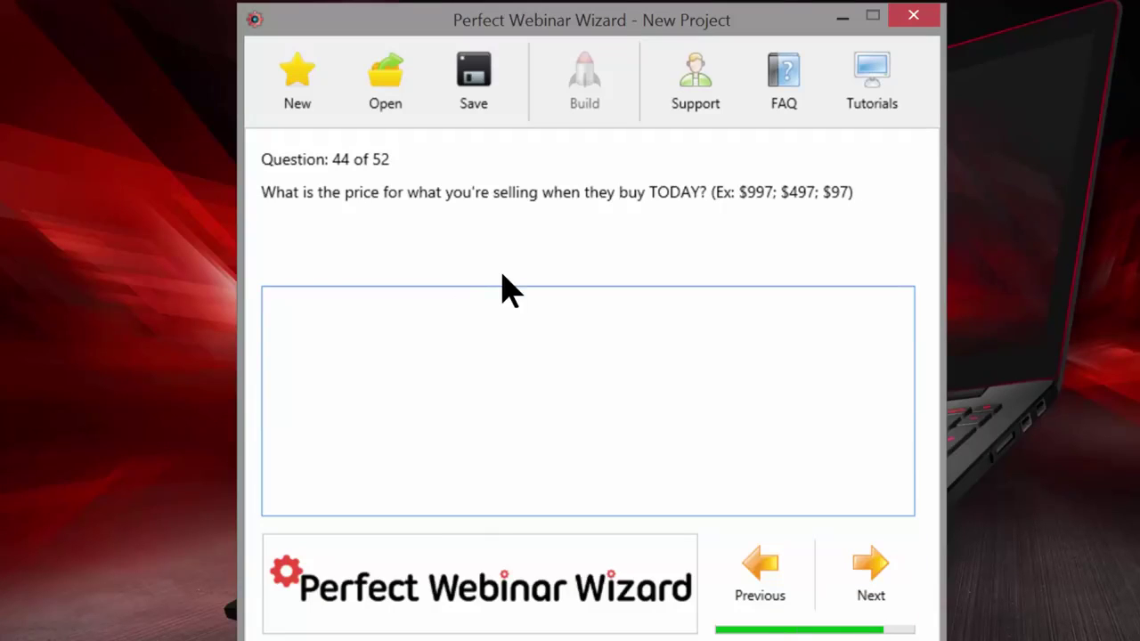
Answer today's price with "$97 Enrollment + $27 / mo for 11 months" and the time to results with "1 week or less", advancing to question 46
type("$97 Enrollment")
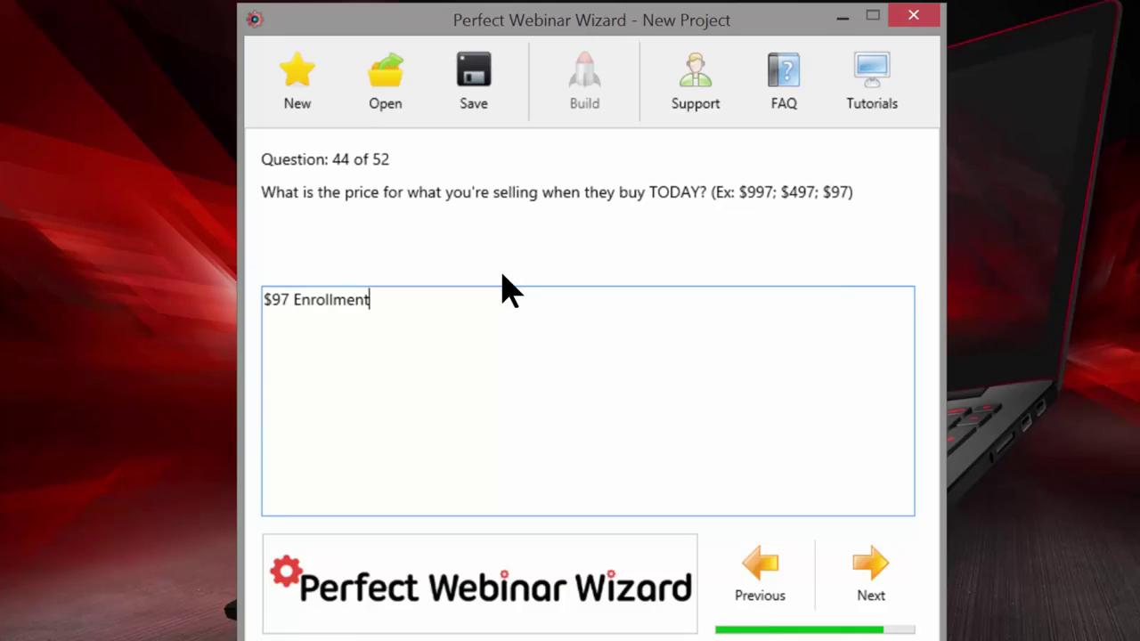
type(" + $27 / mo f")
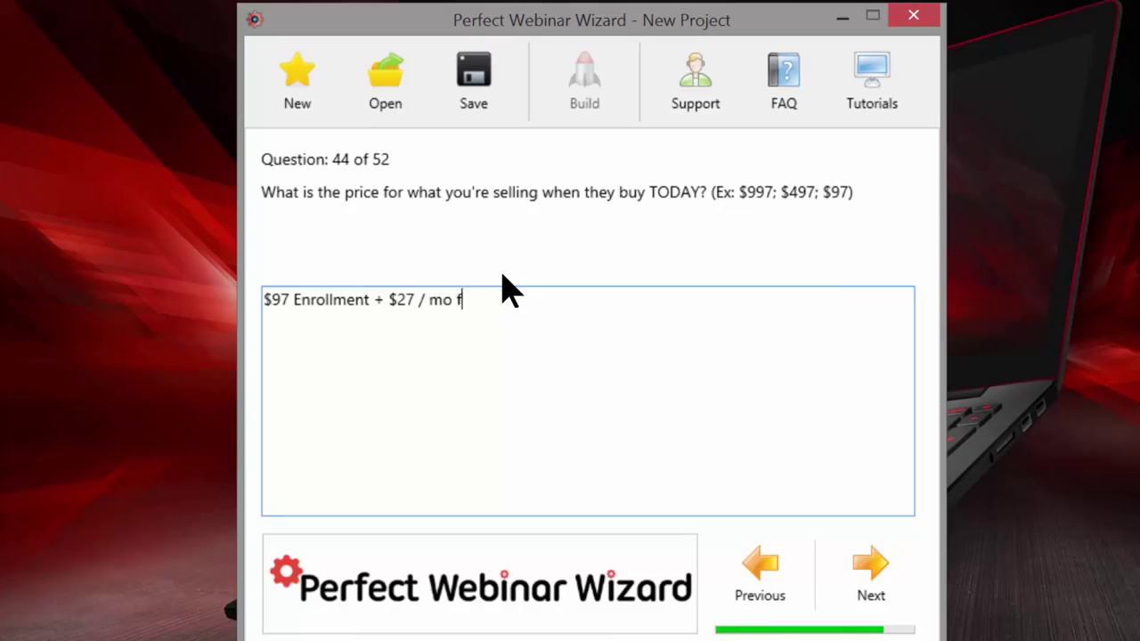
type("or 11 months")
left_click(852, 570)
left_click(737, 554)
left_click(854, 570)
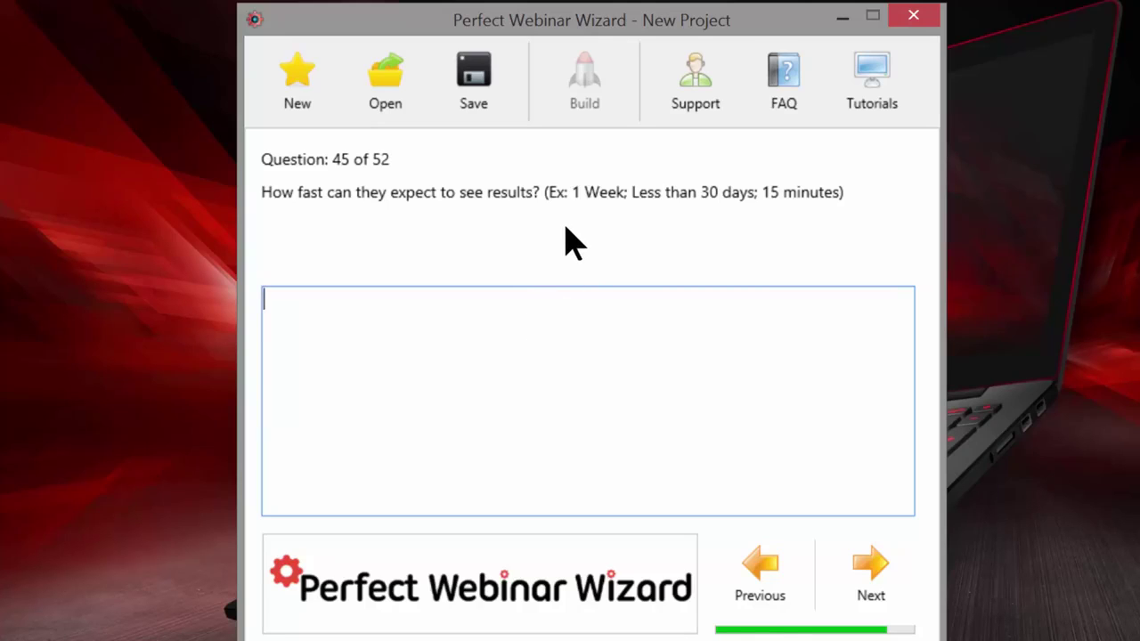
type("1 week or less")
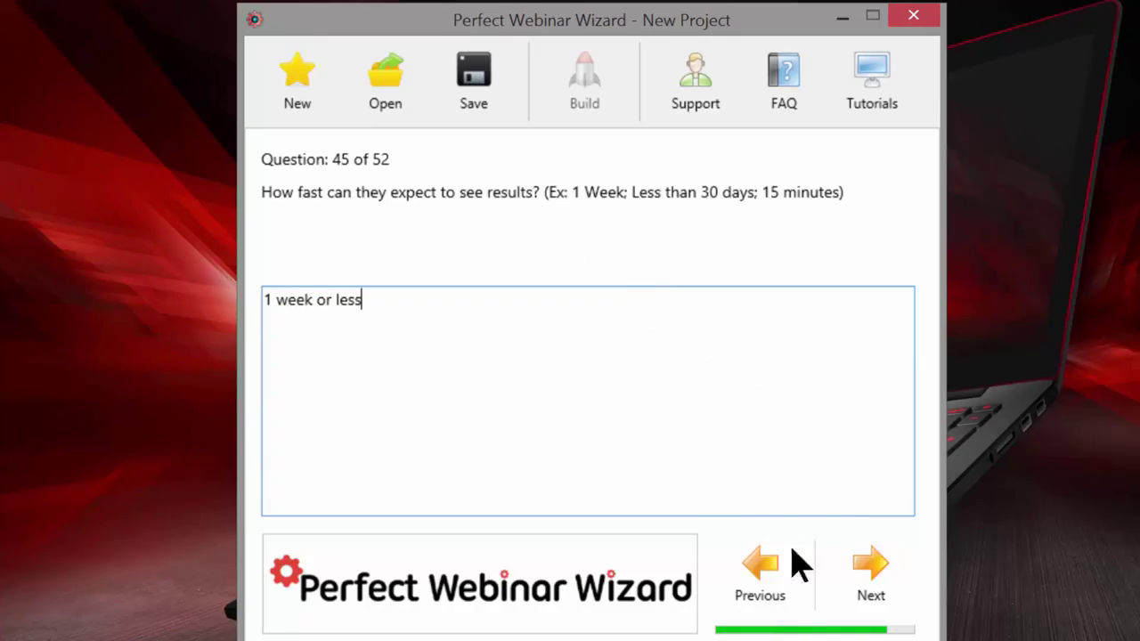
left_click(873, 595)
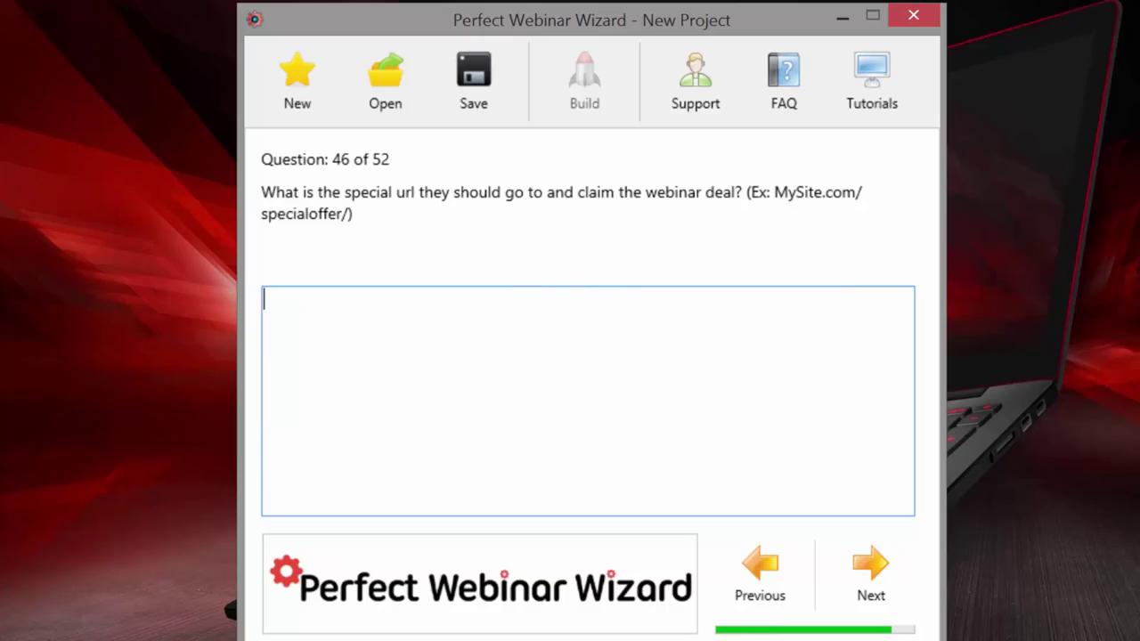
type("www.Anaot")
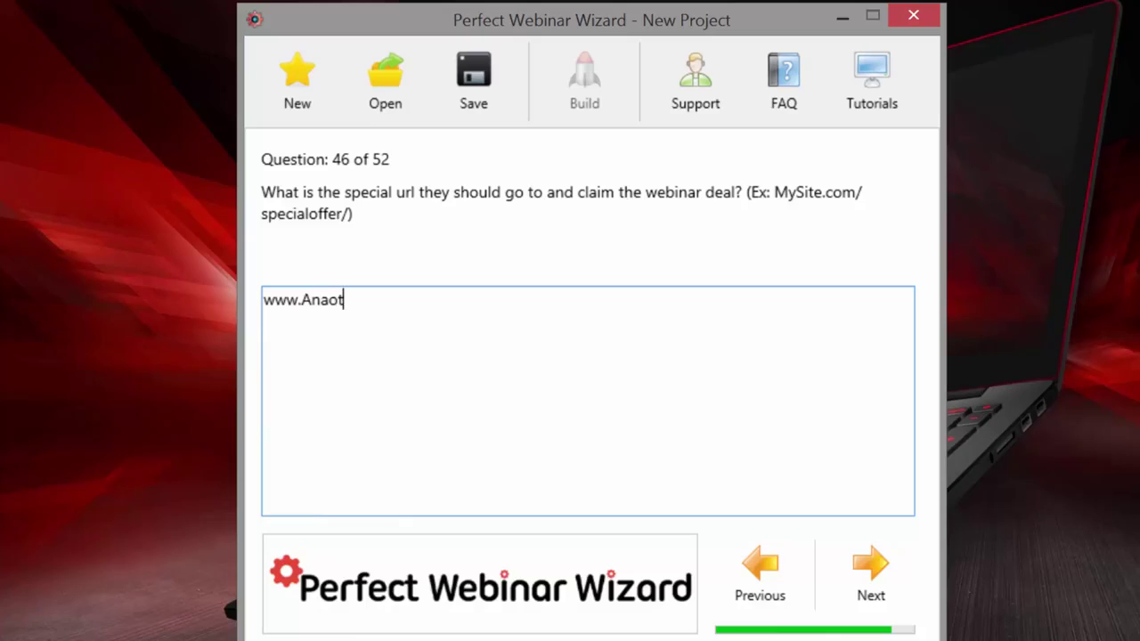
key("BackSpace")
key("BackSpace")
type("tomyOfABookLau nch")
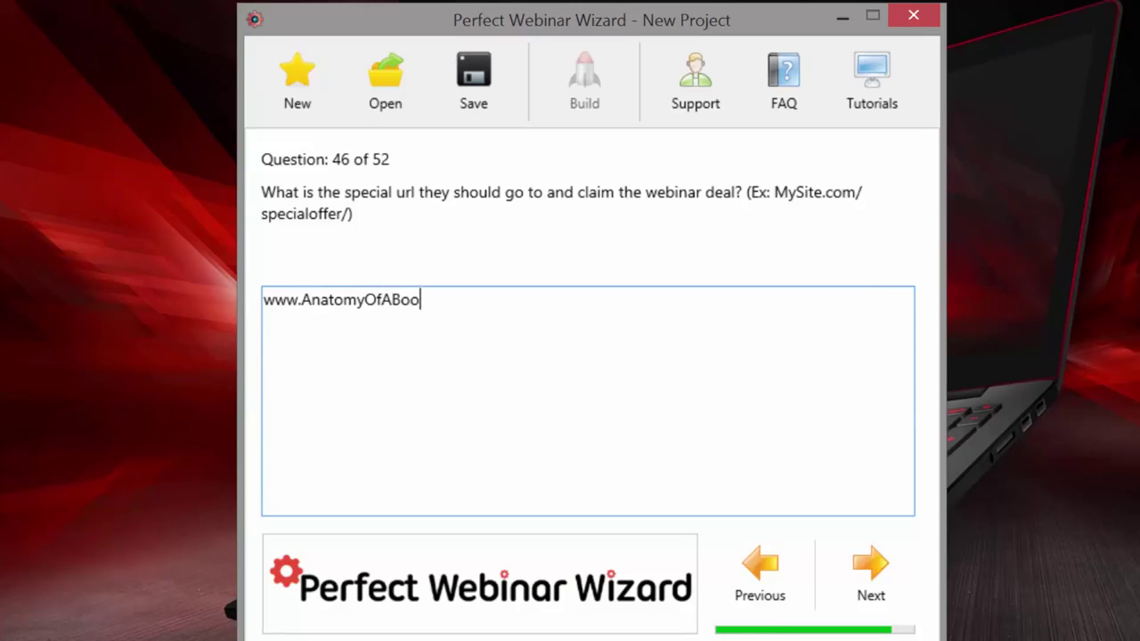
key("BackSpace")
key("BackSpace")
key("BackSpace")
key("BackSpace")
type("nch.com")
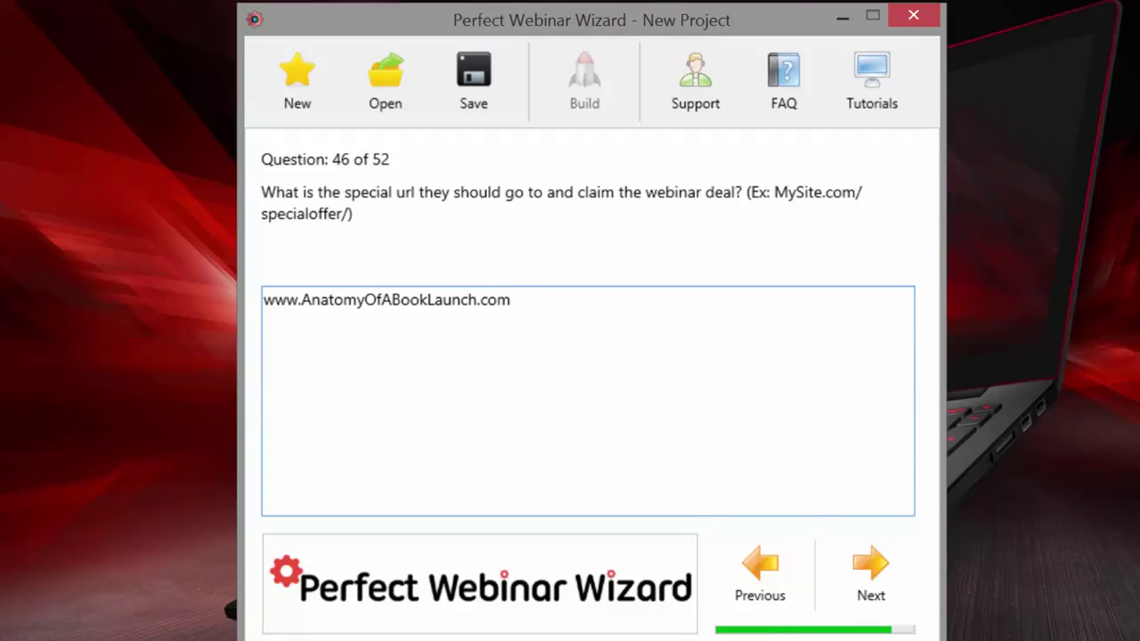
type("/special/")
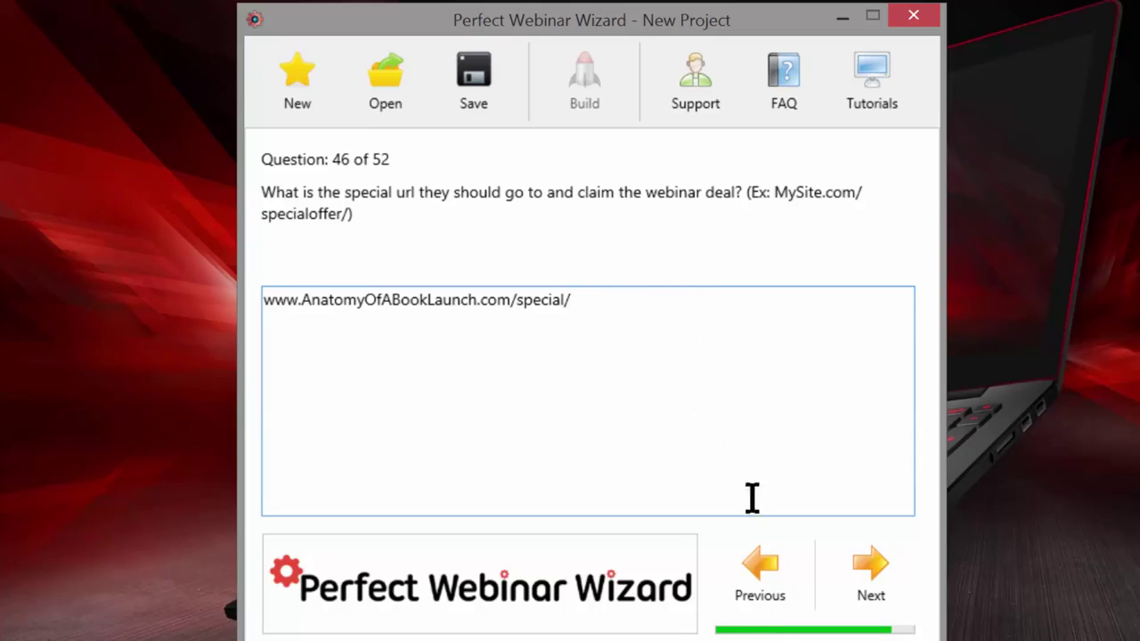
left_click(876, 587)
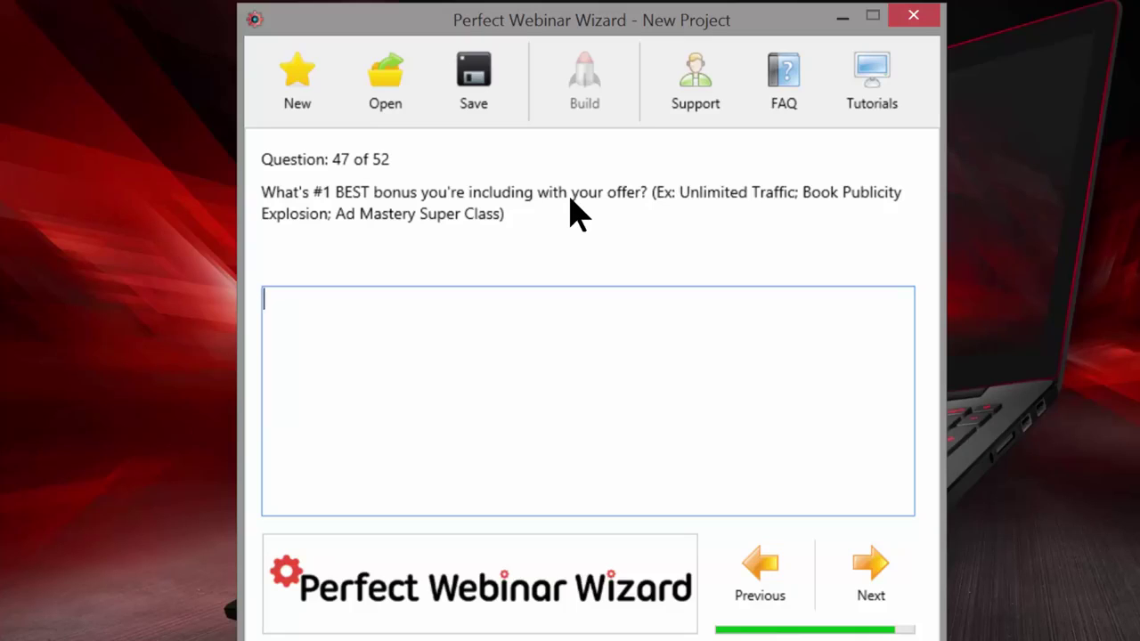
Enter Book Launch Acclerator "Quick Start Guide" as the #1 best bonus, set its worth to $97, and advance to question 49
type("Book Launch Quick ")
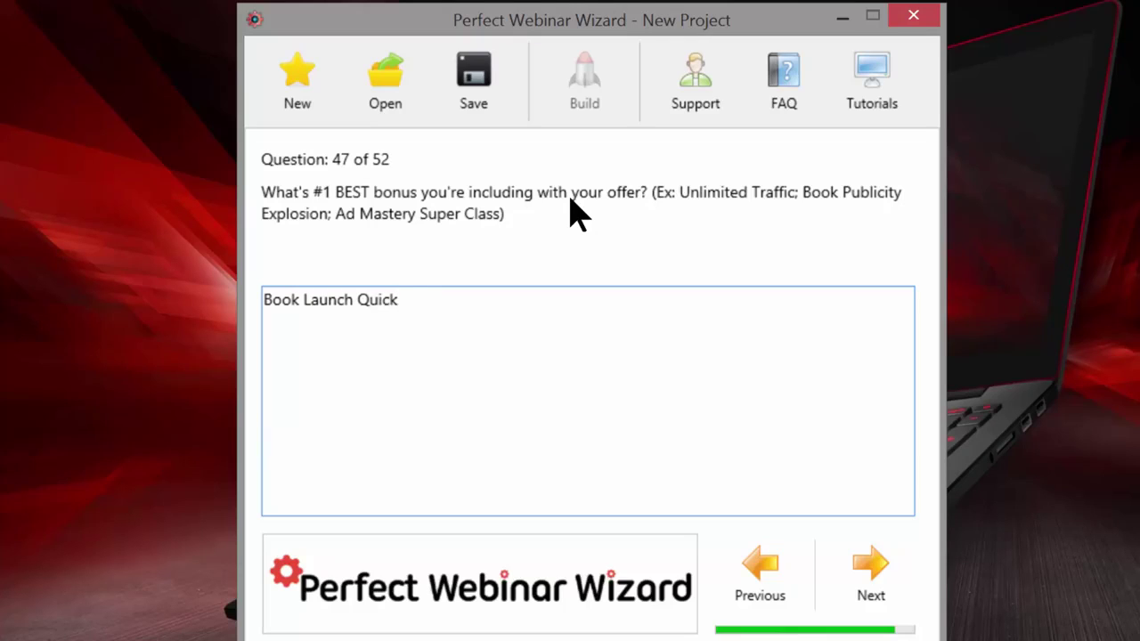
type("Start Guid")
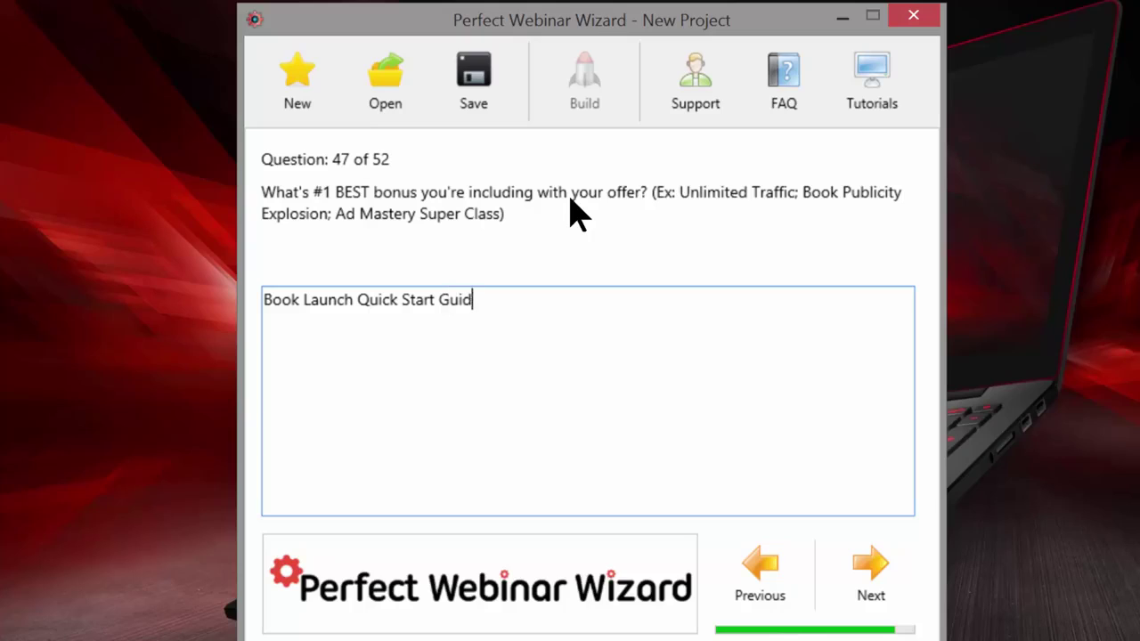
type("e")
left_click(361, 299)
type("Acc")
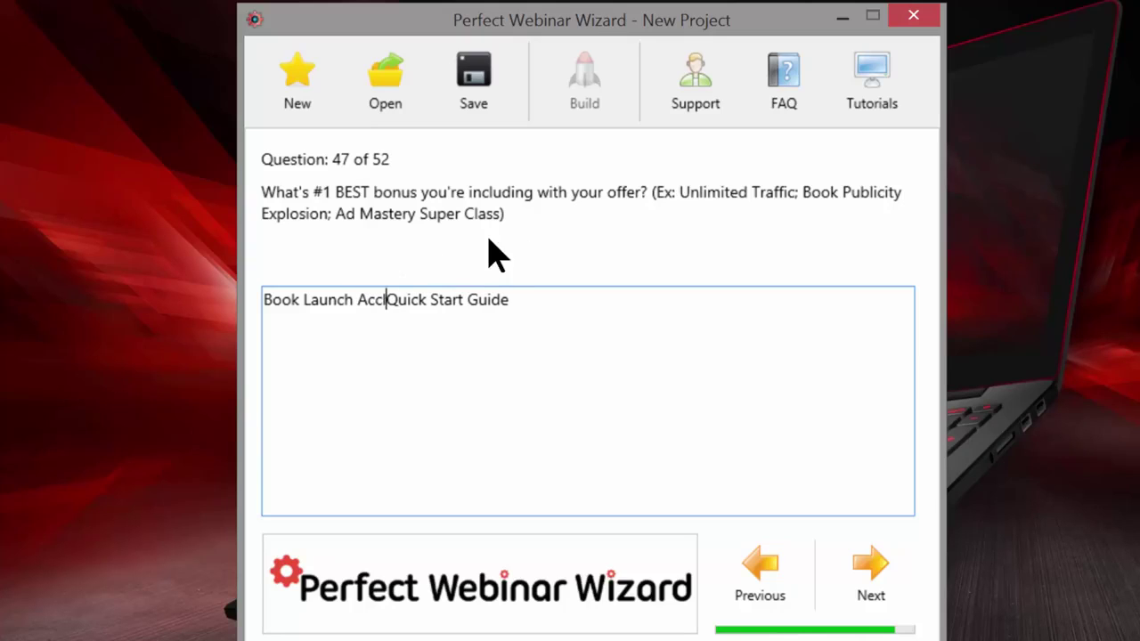
type("lerator")
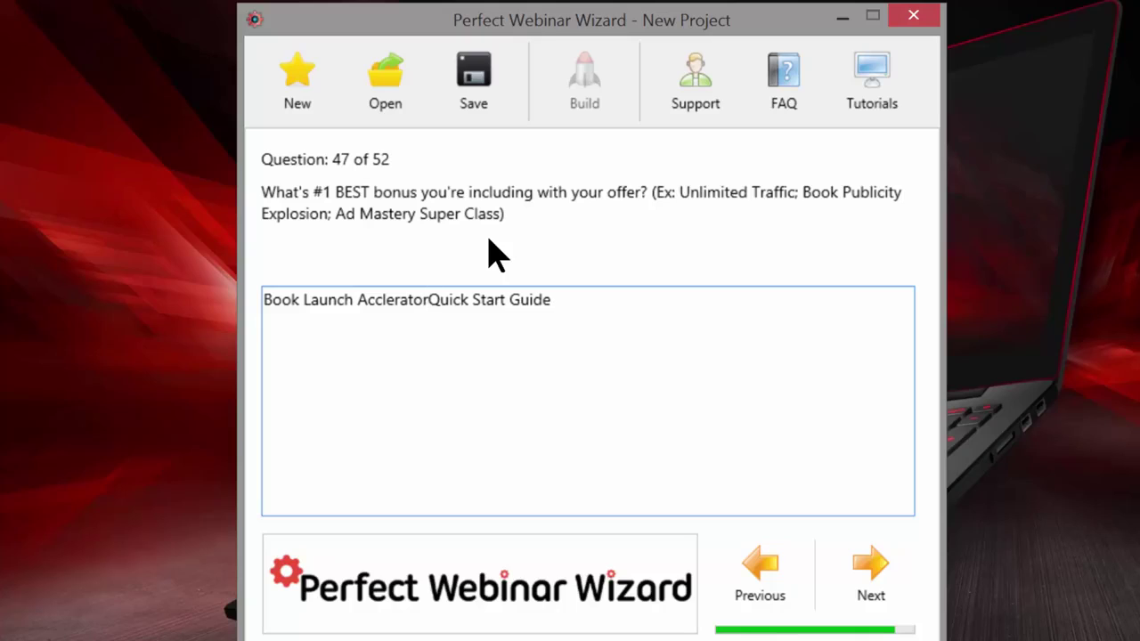
type(" \"")
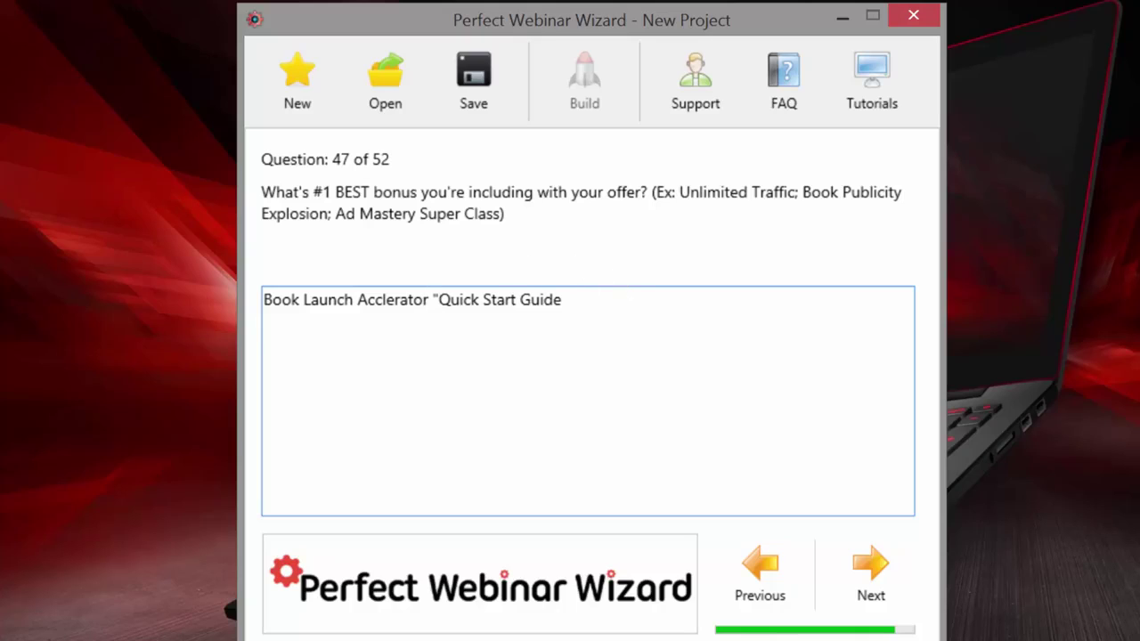
key("End")
type("\"")
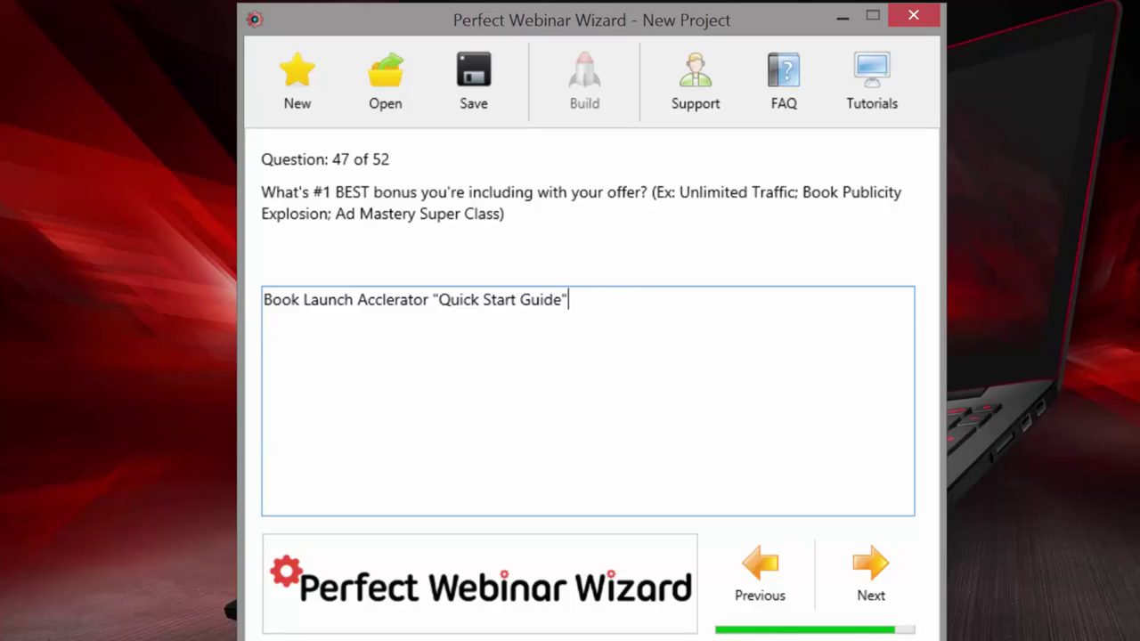
left_click(877, 579)
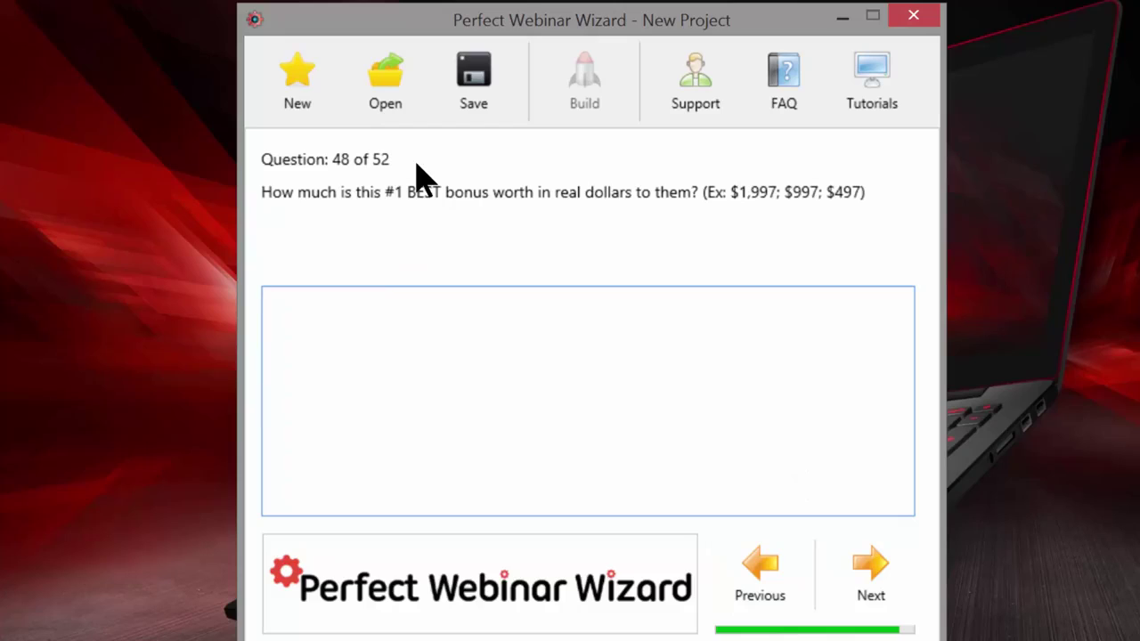
type("$97")
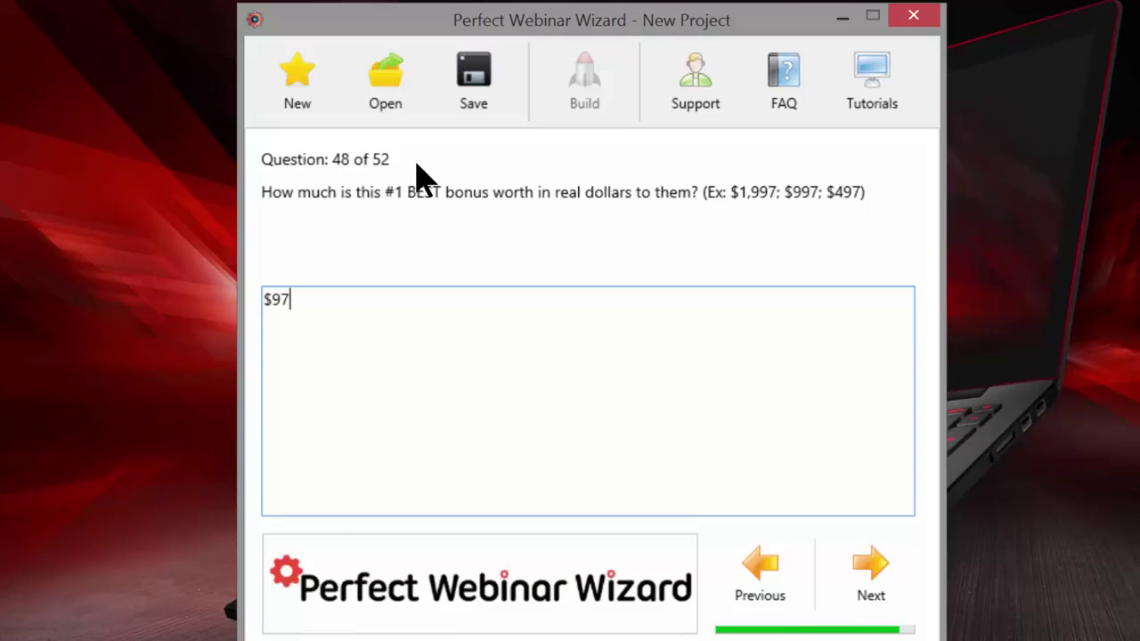
left_click(877, 559)
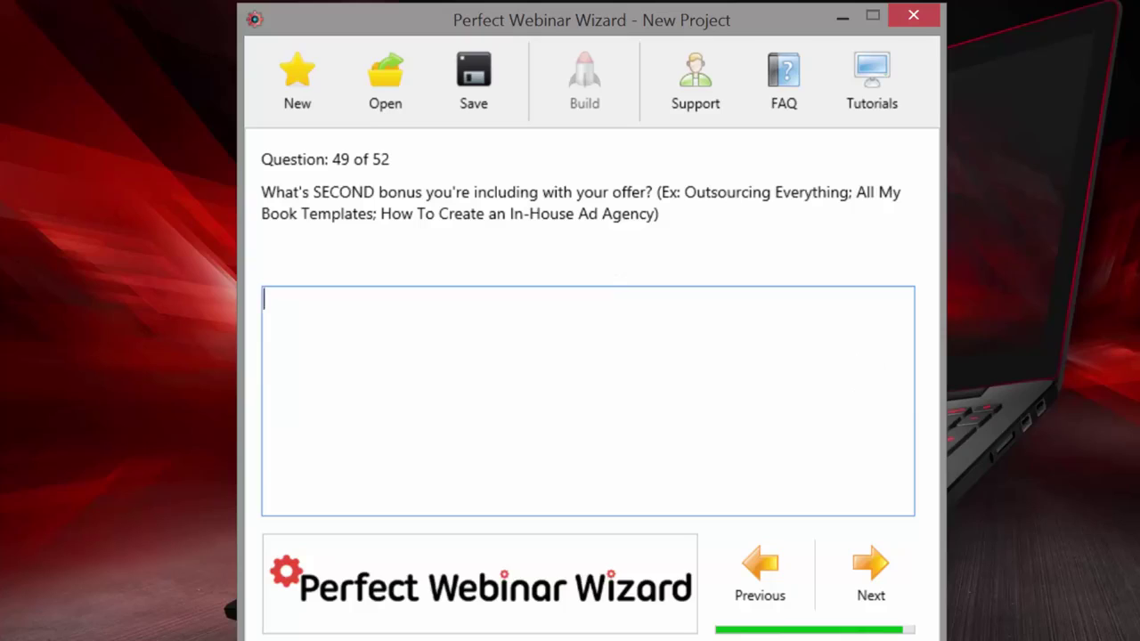
Enter "Free Post and Shout-Out about YOUR Book Launch on My Facebook Group" as the second bonus and advance to question 50
key("alt+Tab")
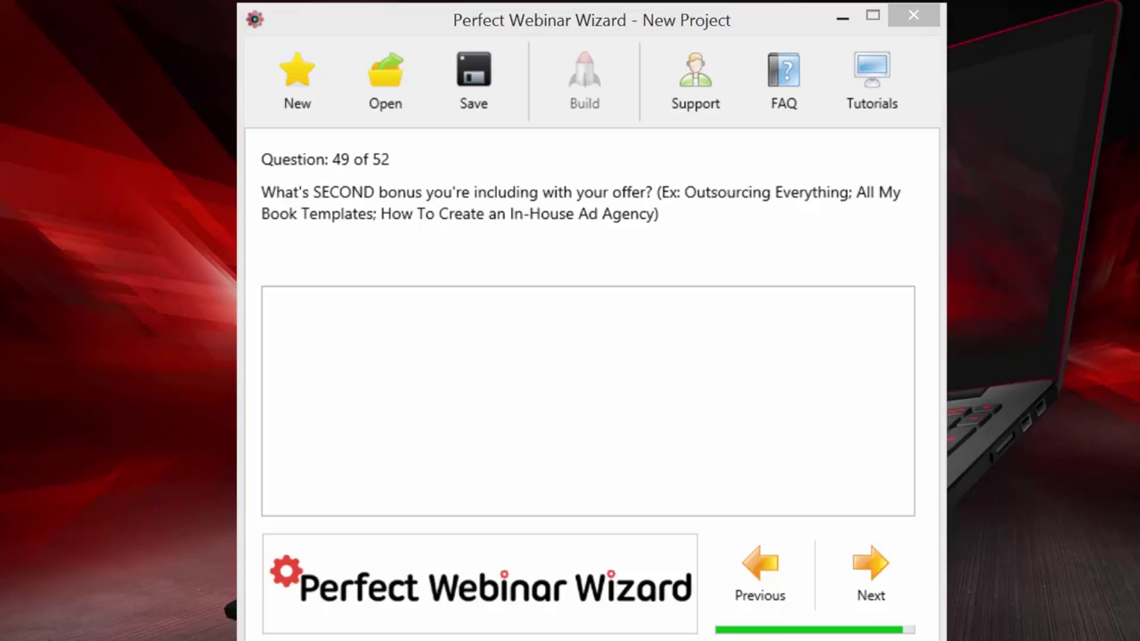
left_click(448, 313)
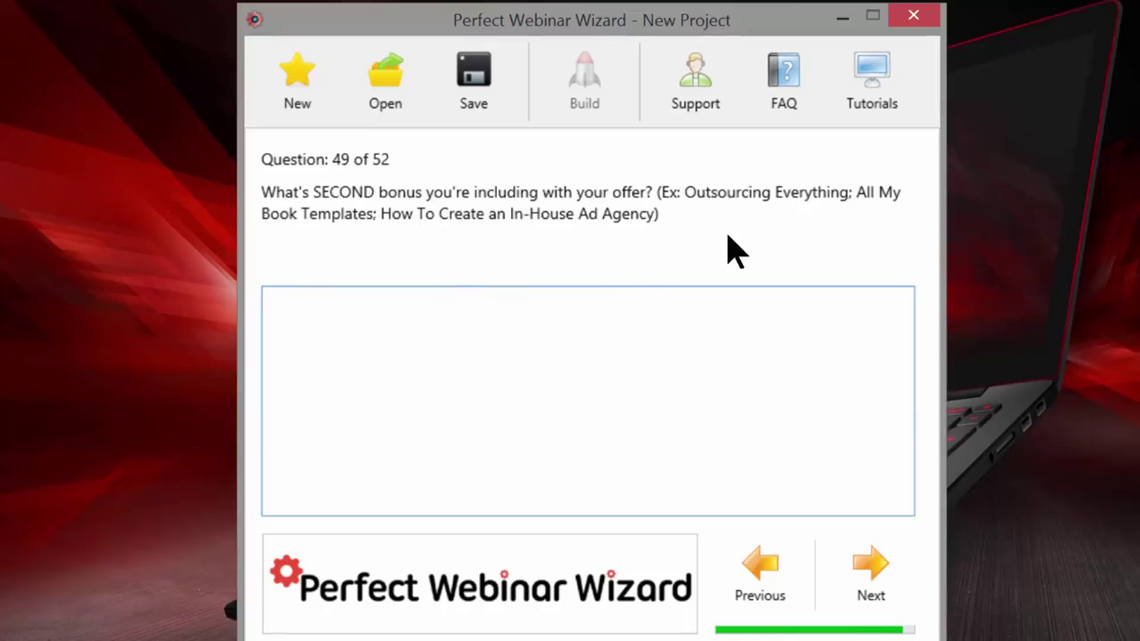
type("Free Post annd S")
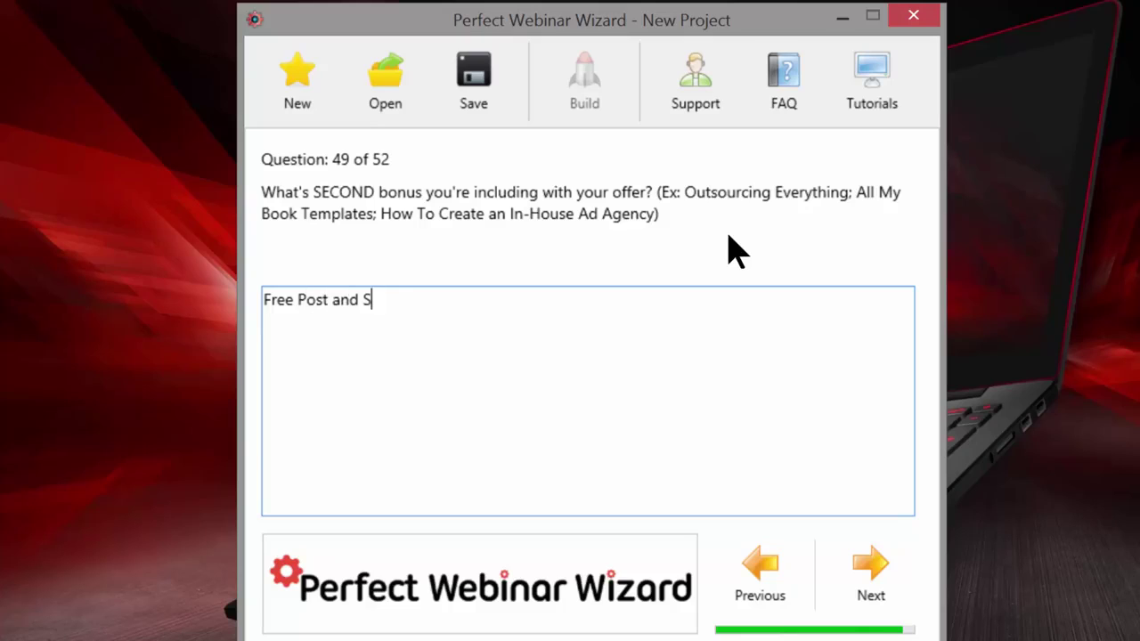
type("hout")
type("-Out about Y")
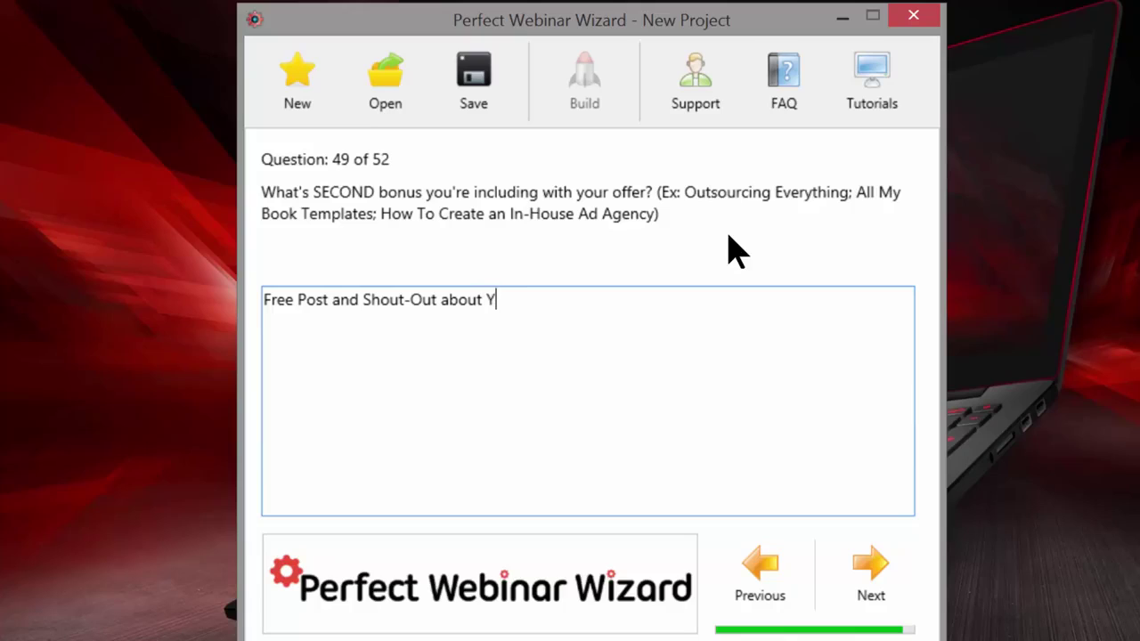
type("OUR Book Laun")
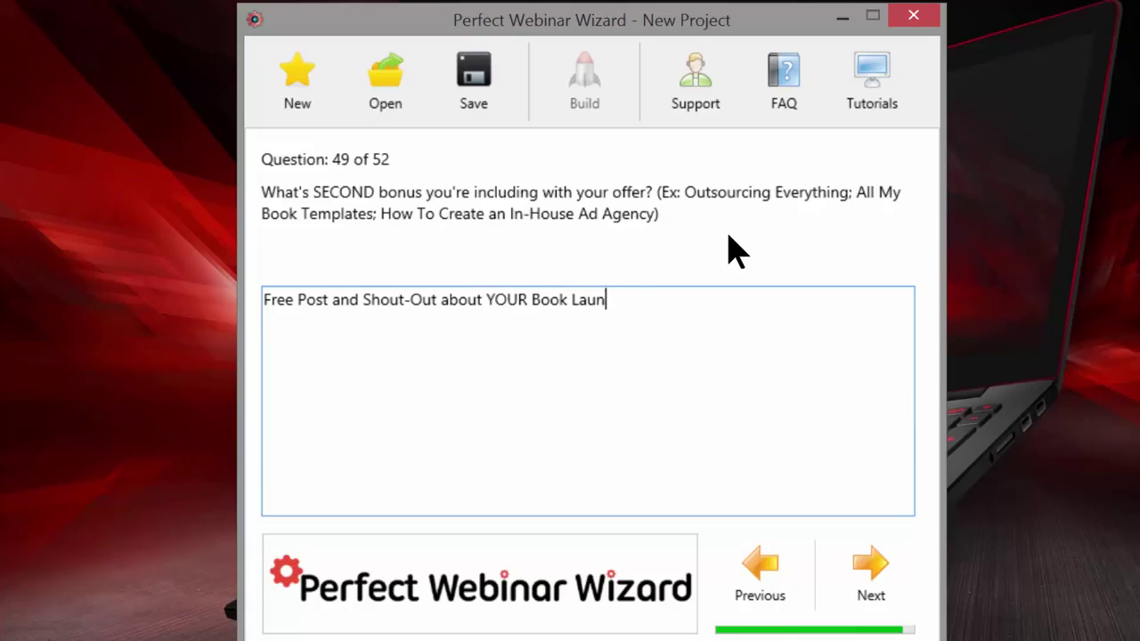
type("ch of")
key("BackSpace")
type("n My Fac")
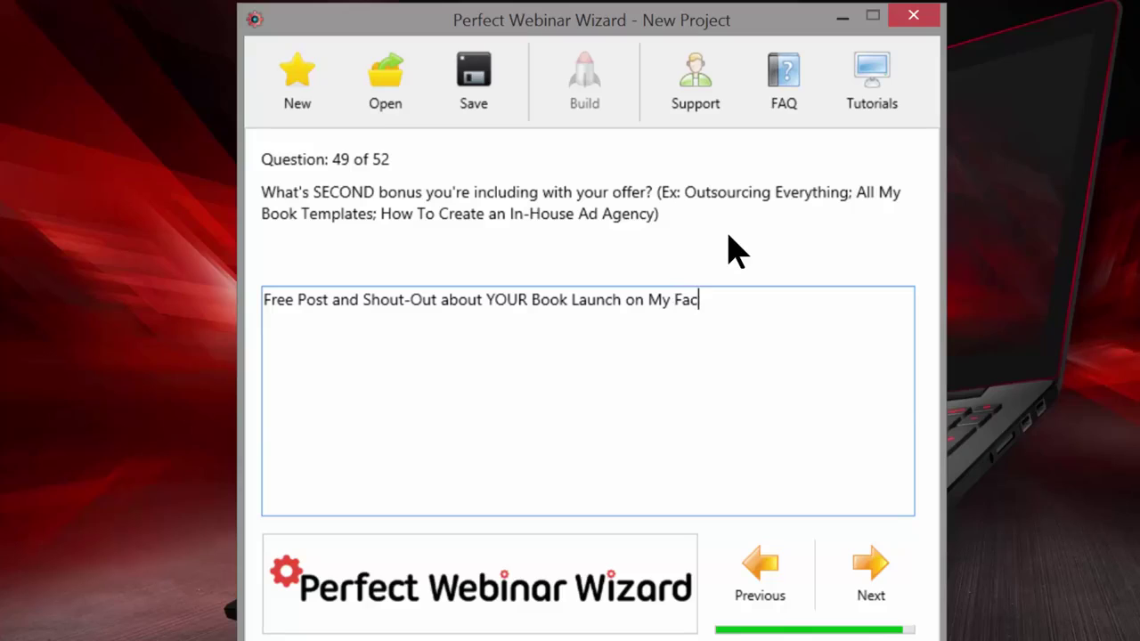
type("ebook Group")
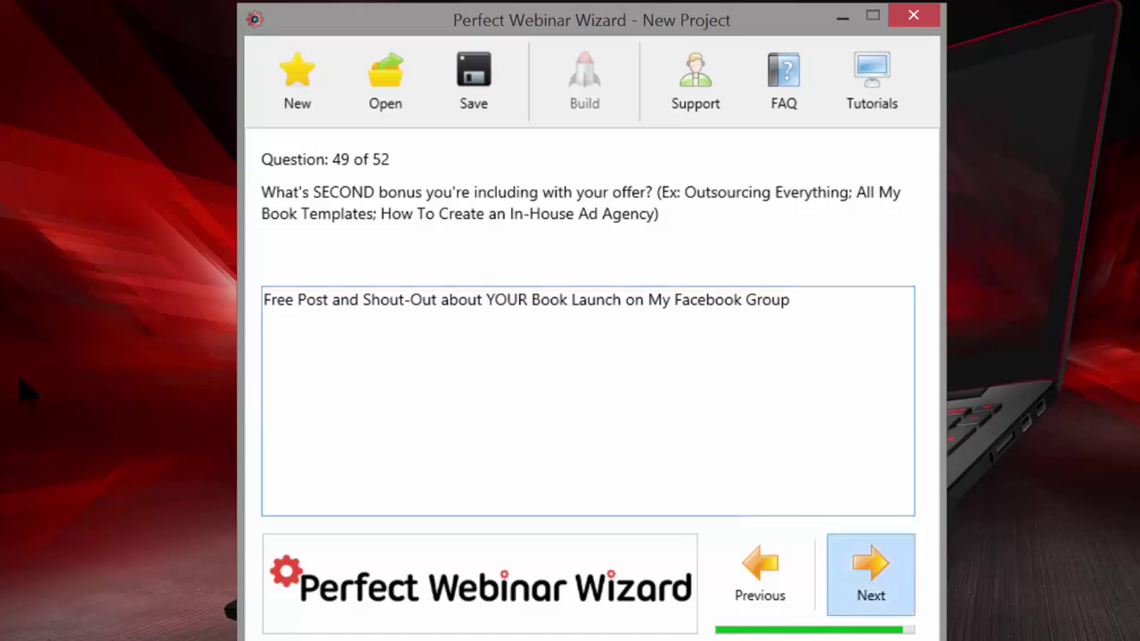
left_click(870, 570)
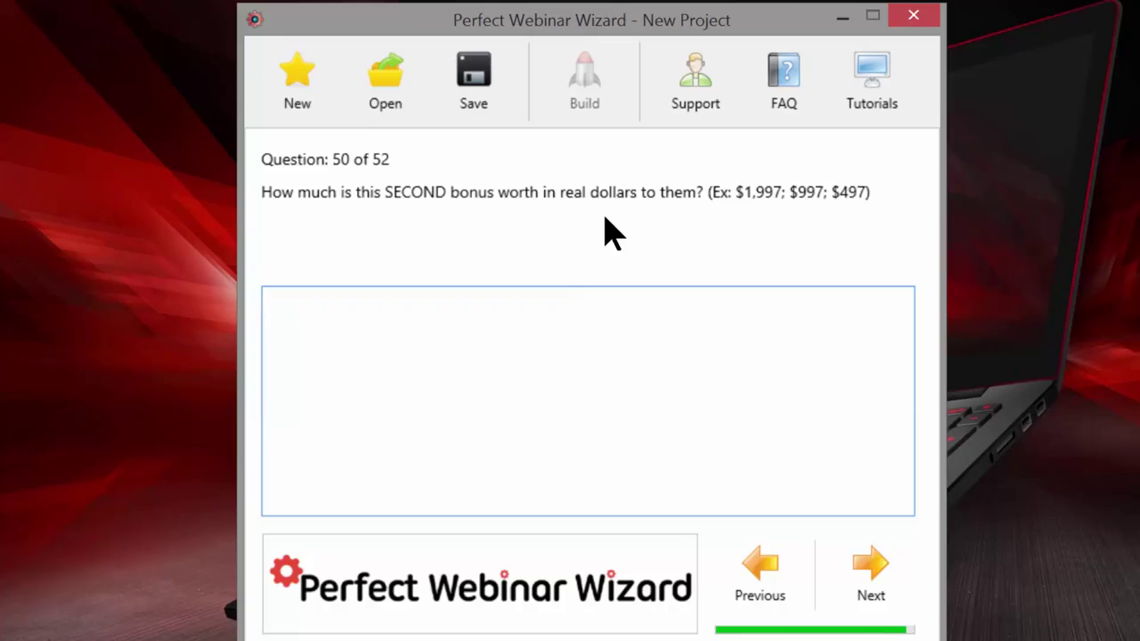
Enter "PRICELESS" as the second bonus's worth, recheck the bonus answer in question 49, and advance to question 51
type("PRICELESS")
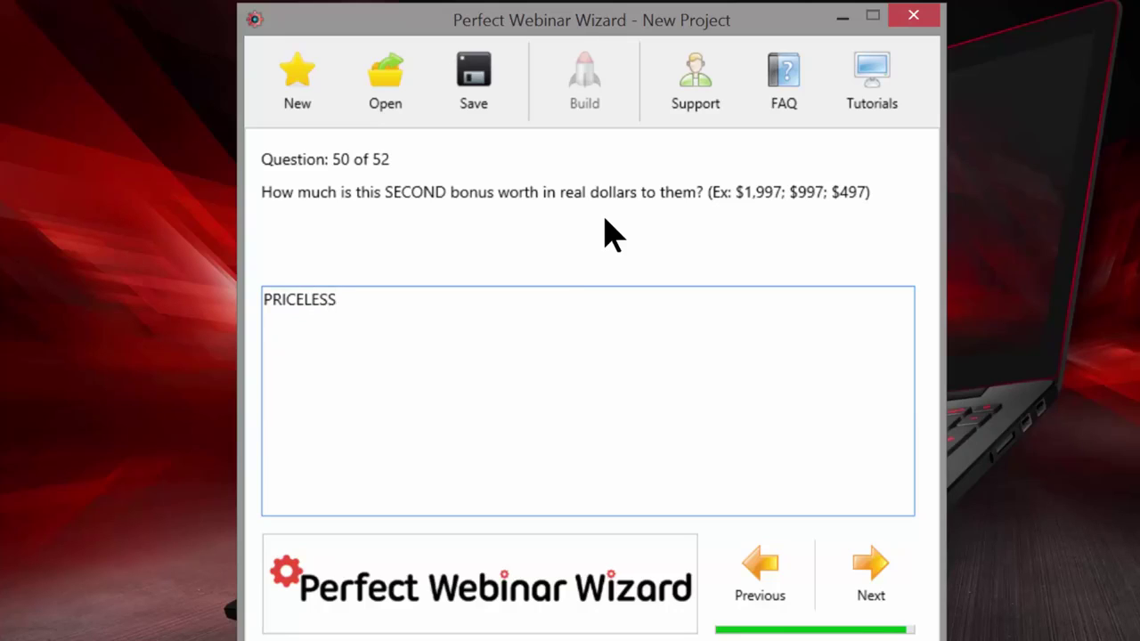
left_click(760, 574)
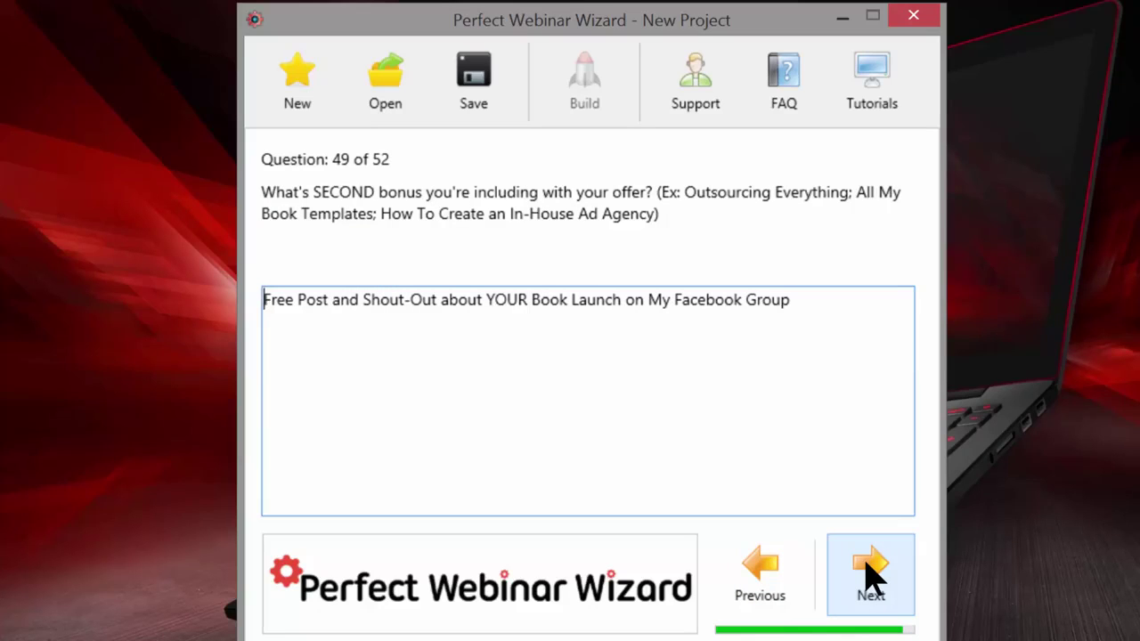
left_click(870, 576)
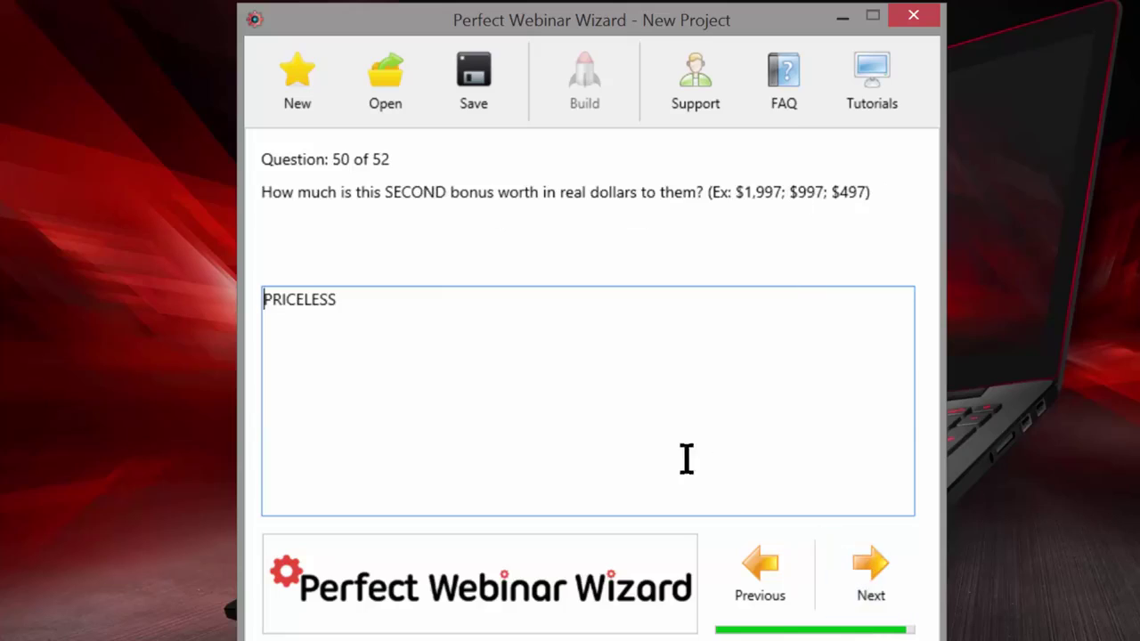
left_click(857, 610)
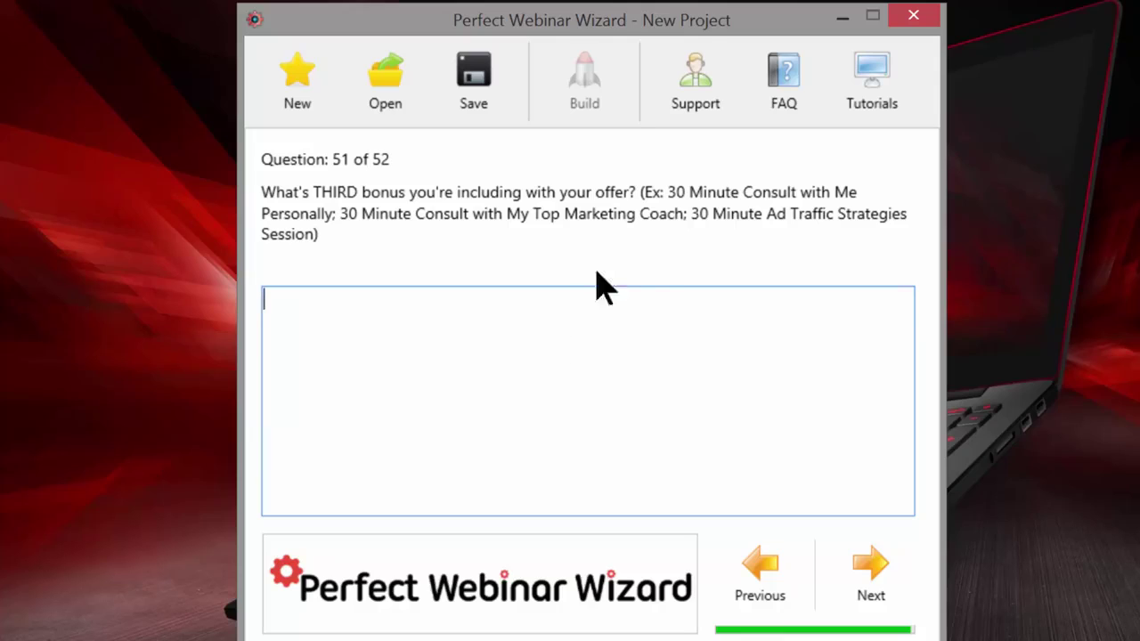
Review the earlier bonus answers in questions 48 to 50 and return to the third bonus question
left_click(750, 577)
left_click(750, 577)
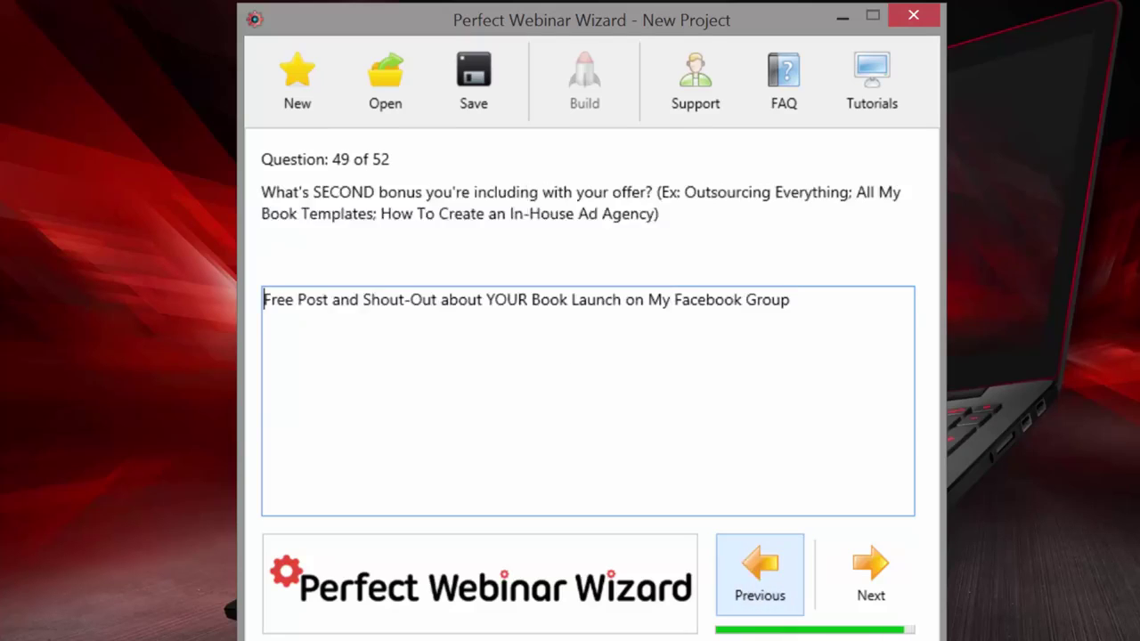
left_click(751, 577)
left_click(755, 579)
left_click(868, 575)
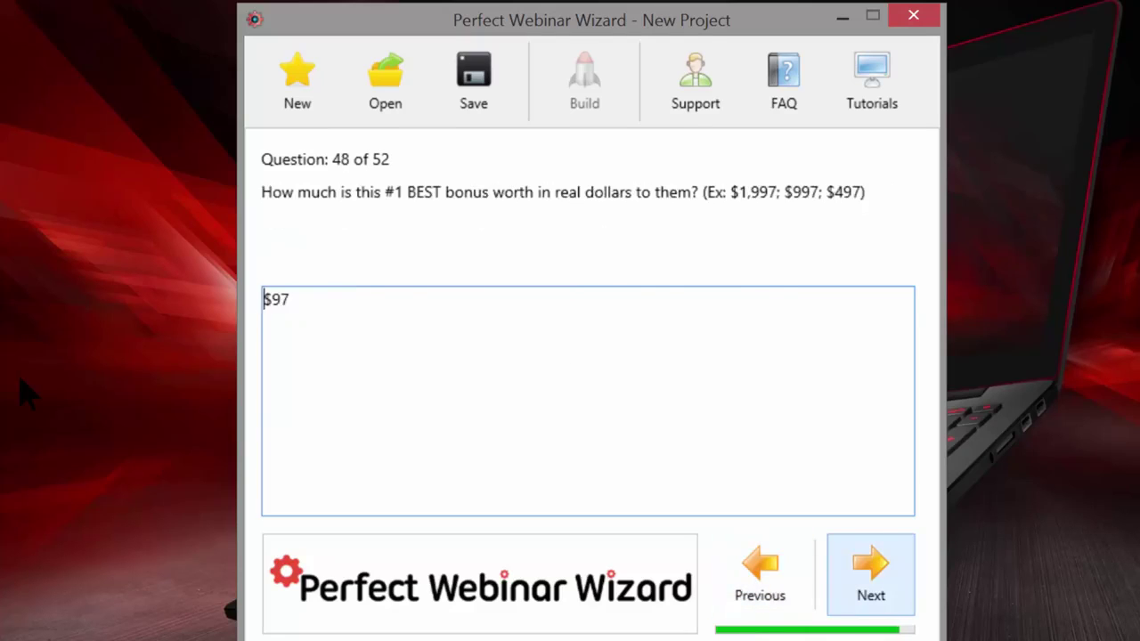
key("Return")
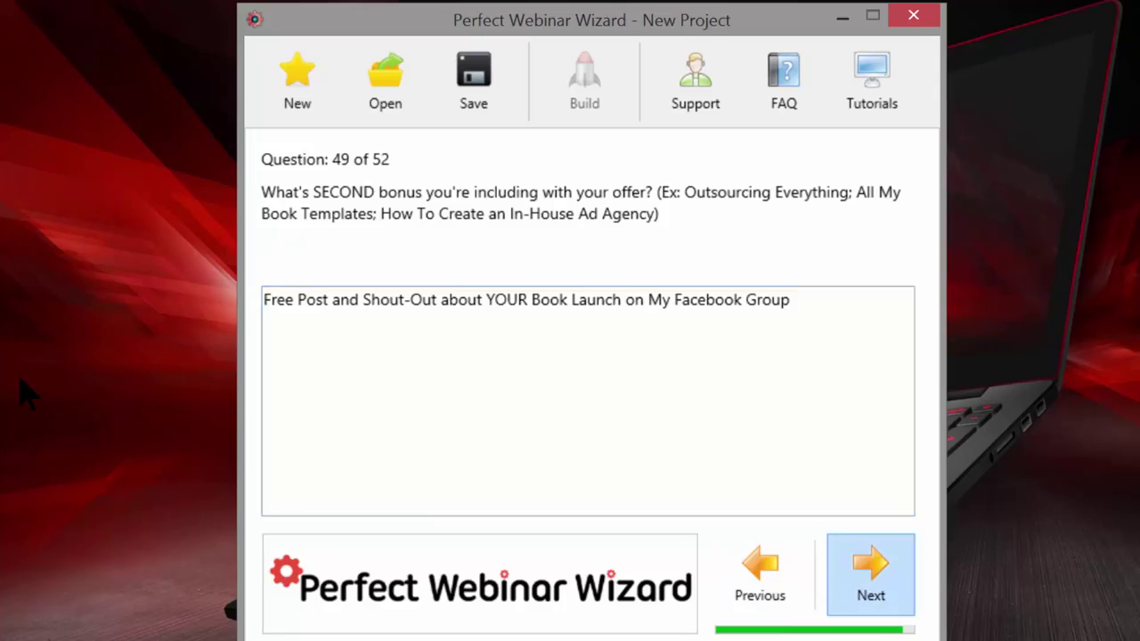
key("Return")
key("Return")
left_click(579, 356)
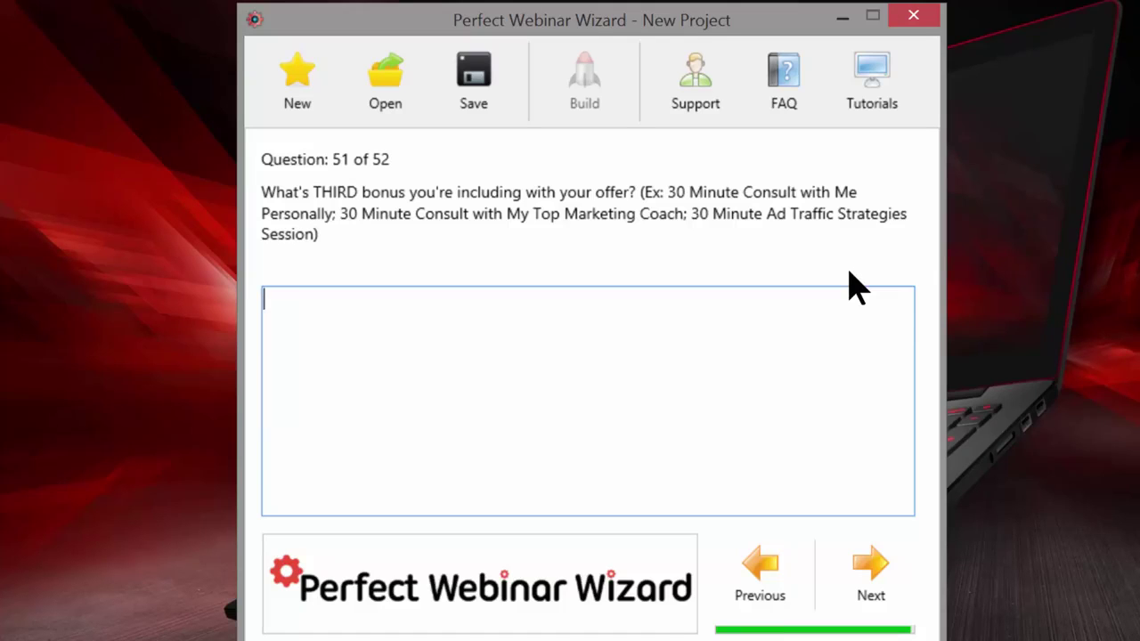
left_click(814, 590)
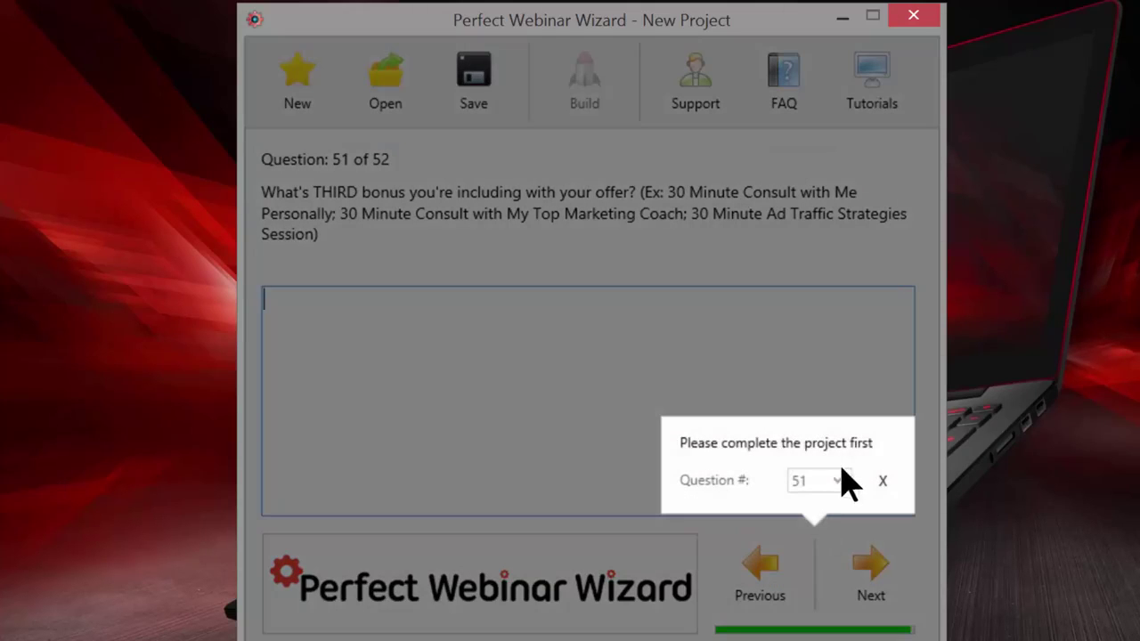
left_click(882, 480)
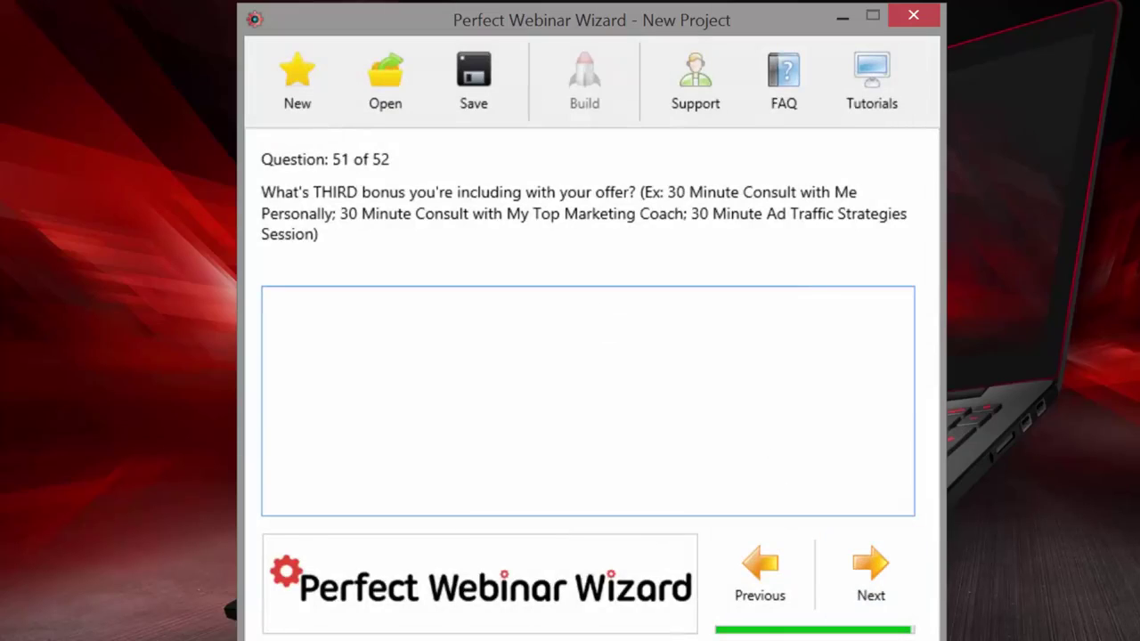
type("P")
key("BackSpace")
type("\"Poe")
key("BackSpace")
type("wer Up For Profits")
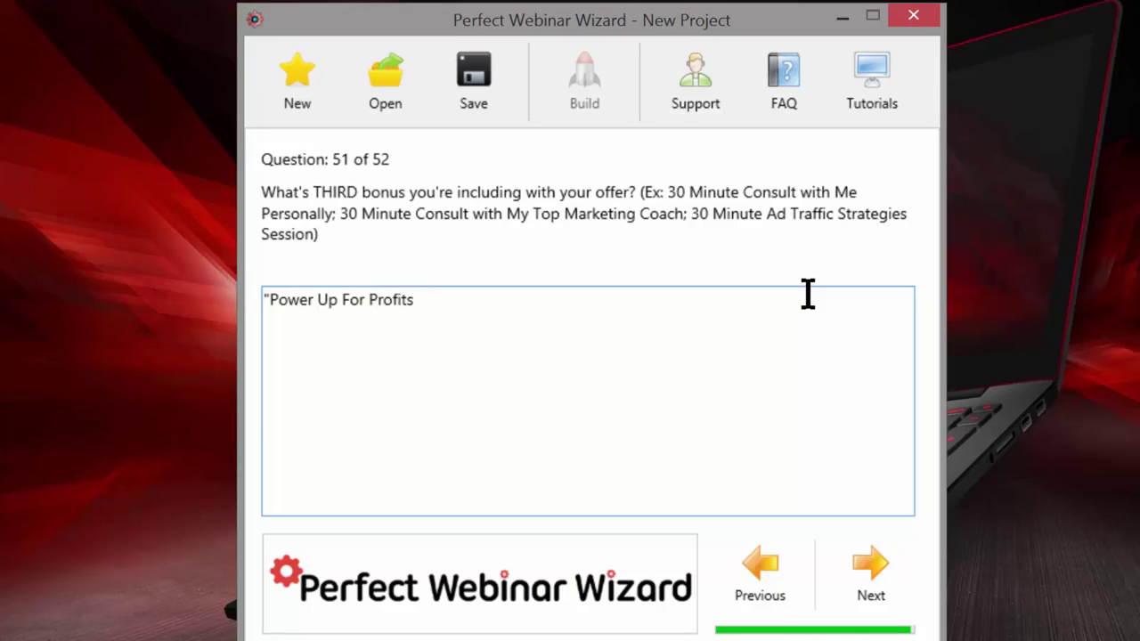
type("\"")
left_click_drag(579, 300, 208, 285)
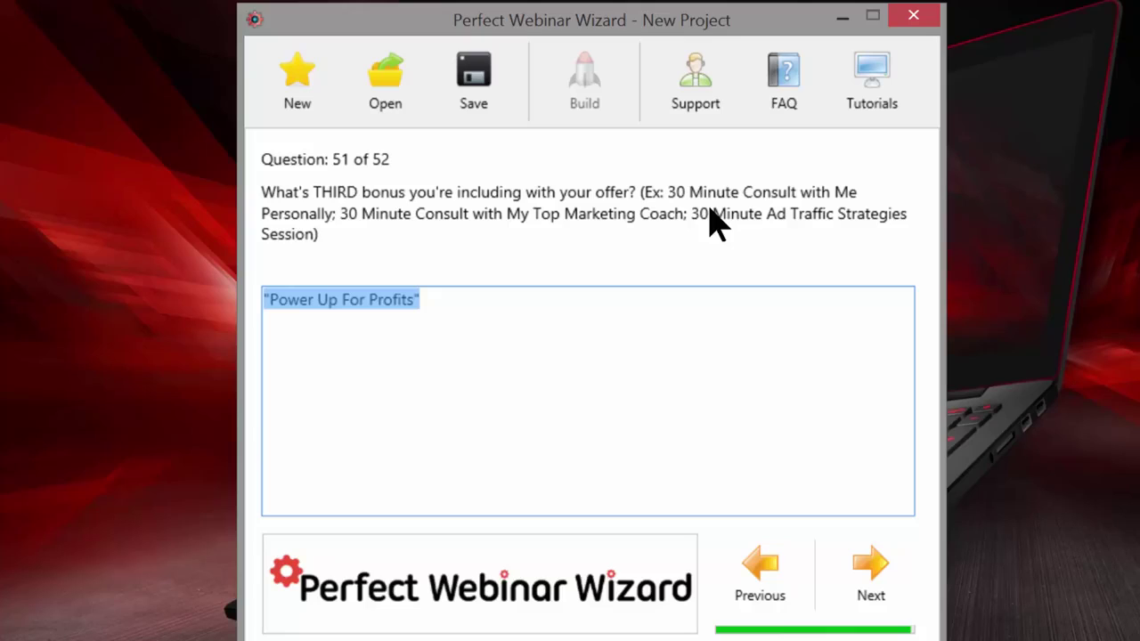
key("BackSpace")
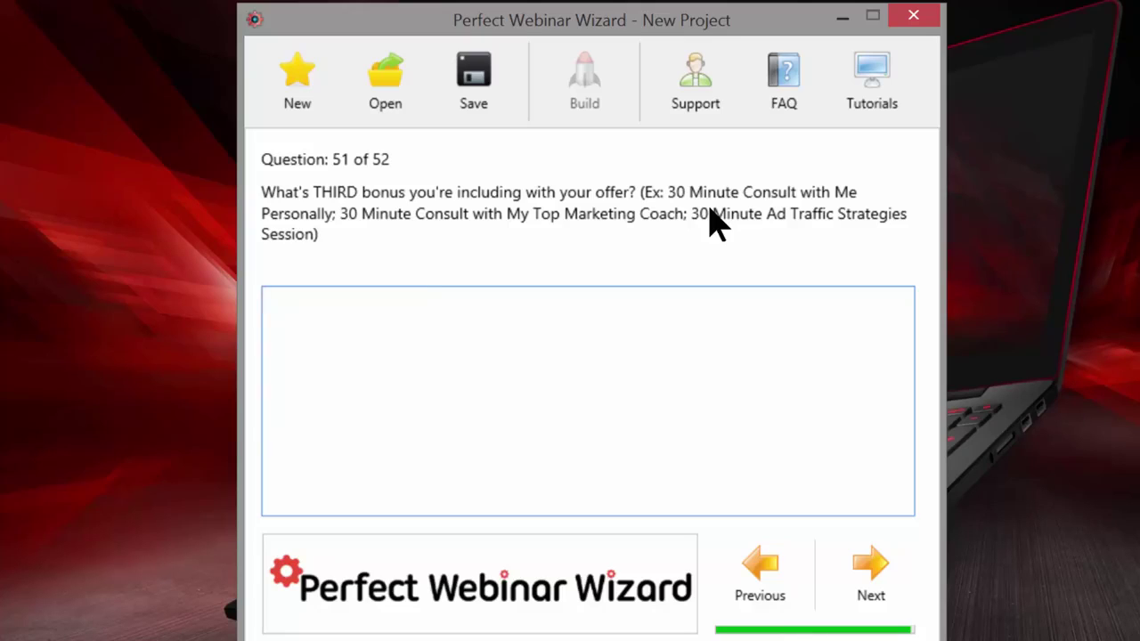
Enter "20 Minute One-on-One Consulting" with the presenter (by first name) personally "UPON COMPLETION of the course" as the third bonus and advance to question 52
type("20 Minute One-")
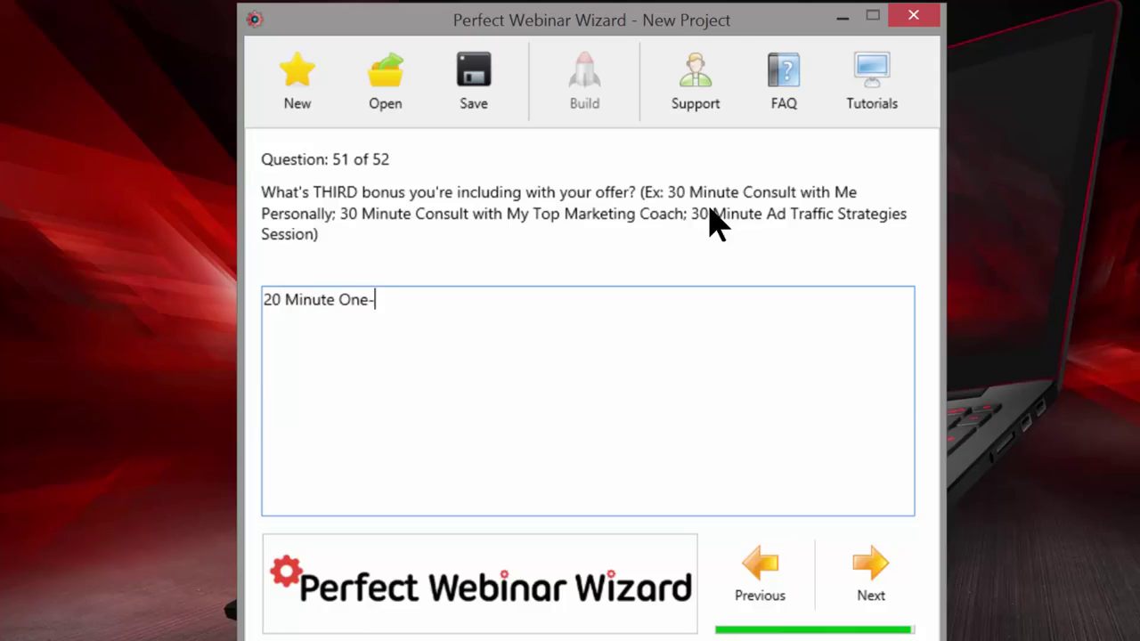
type("on-One Consult")
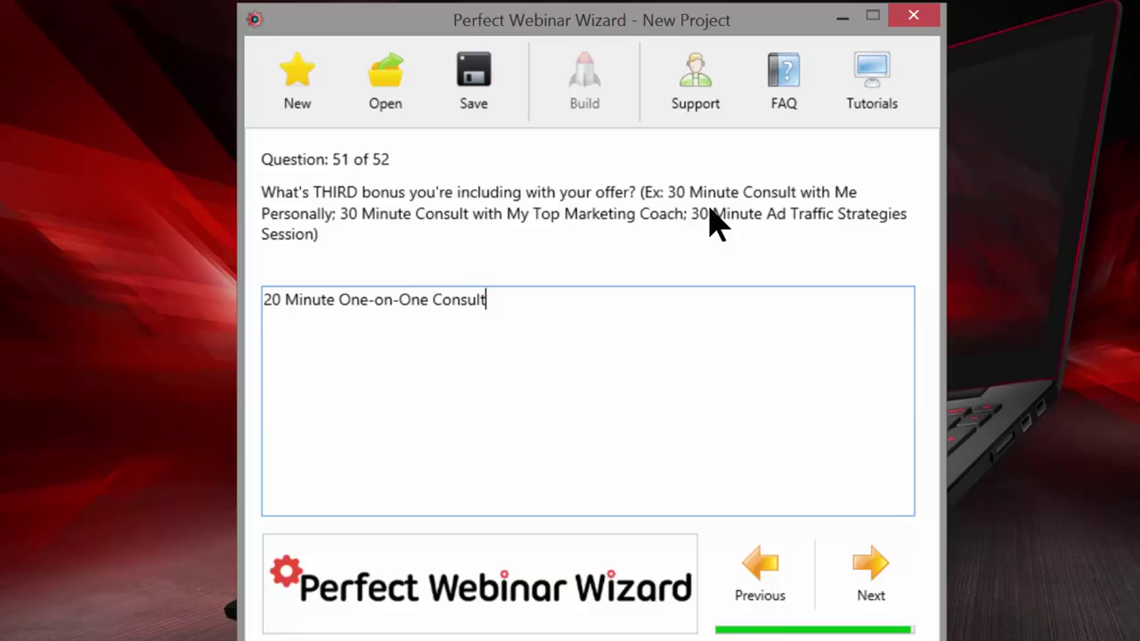
type("ing UPON C")
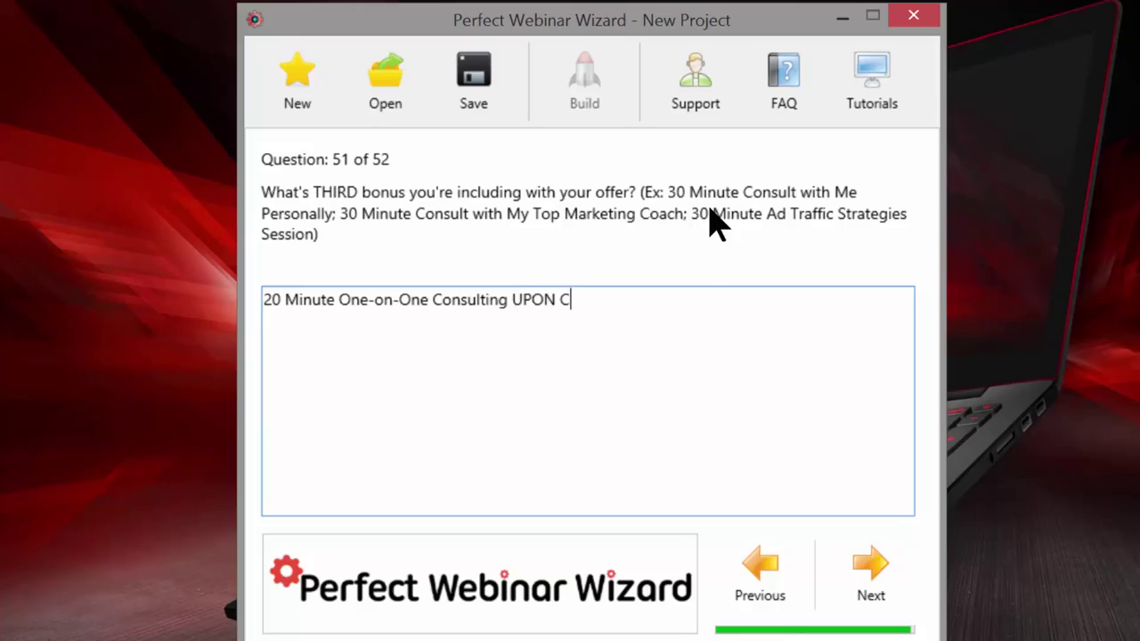
type("OMPLETE")
key("BackSpace")
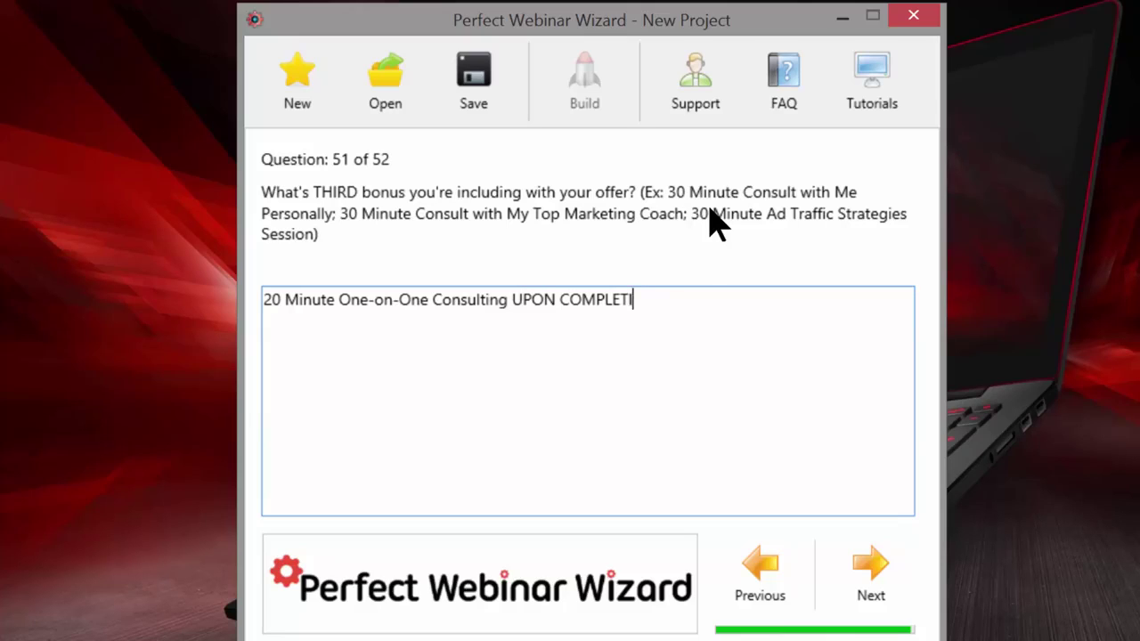
type("ION of the course")
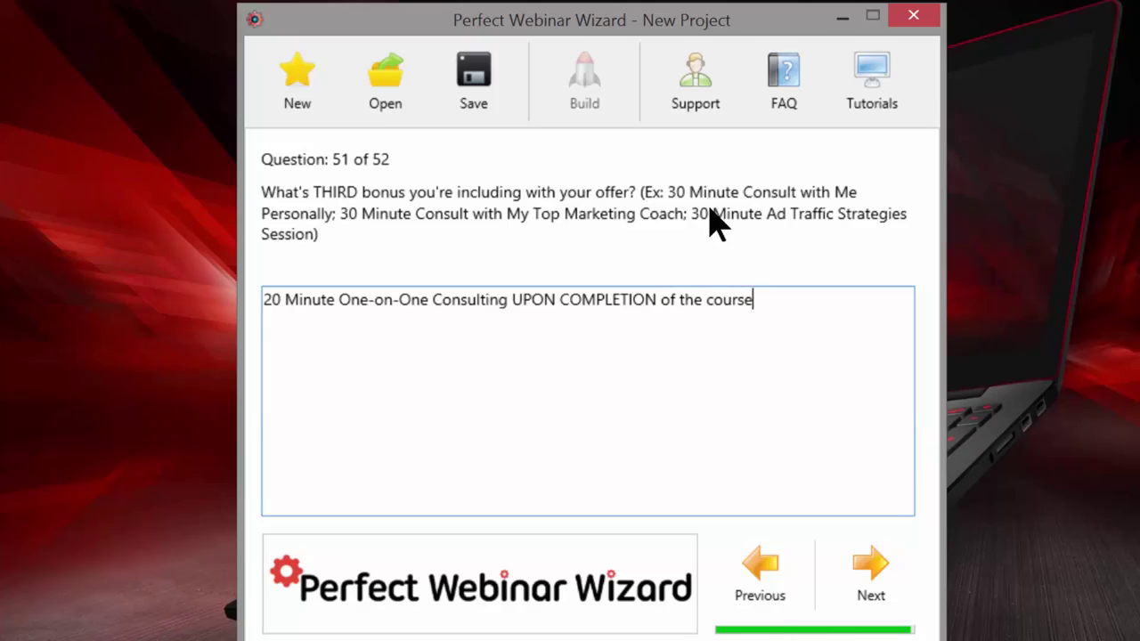
left_click(514, 299)
type("with Kat")
type("hleen persona")
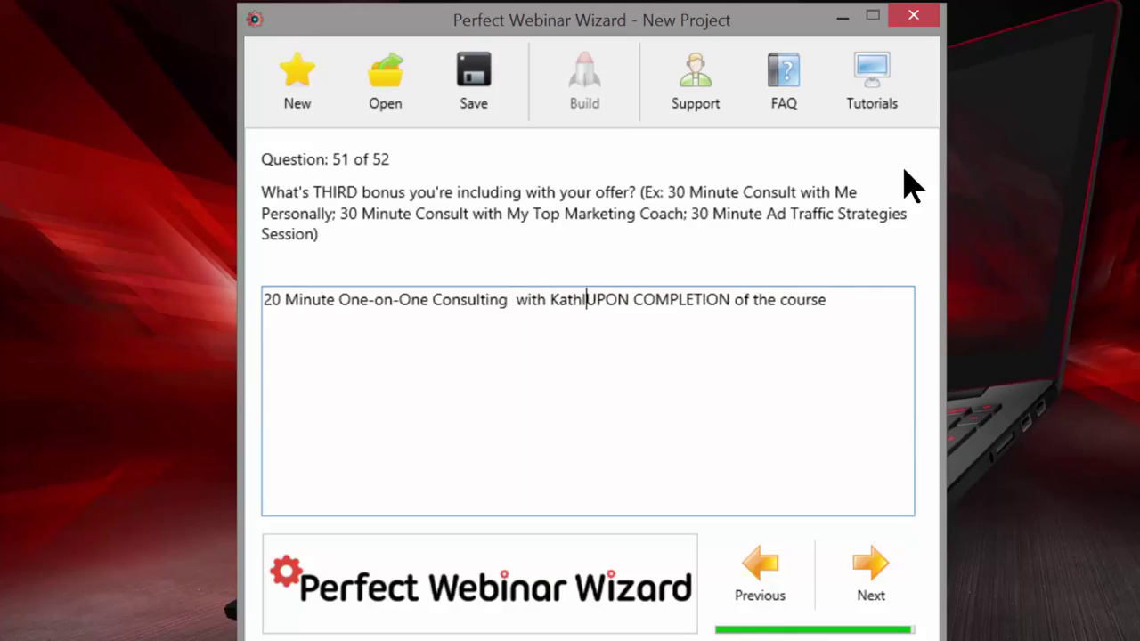
type("lly")
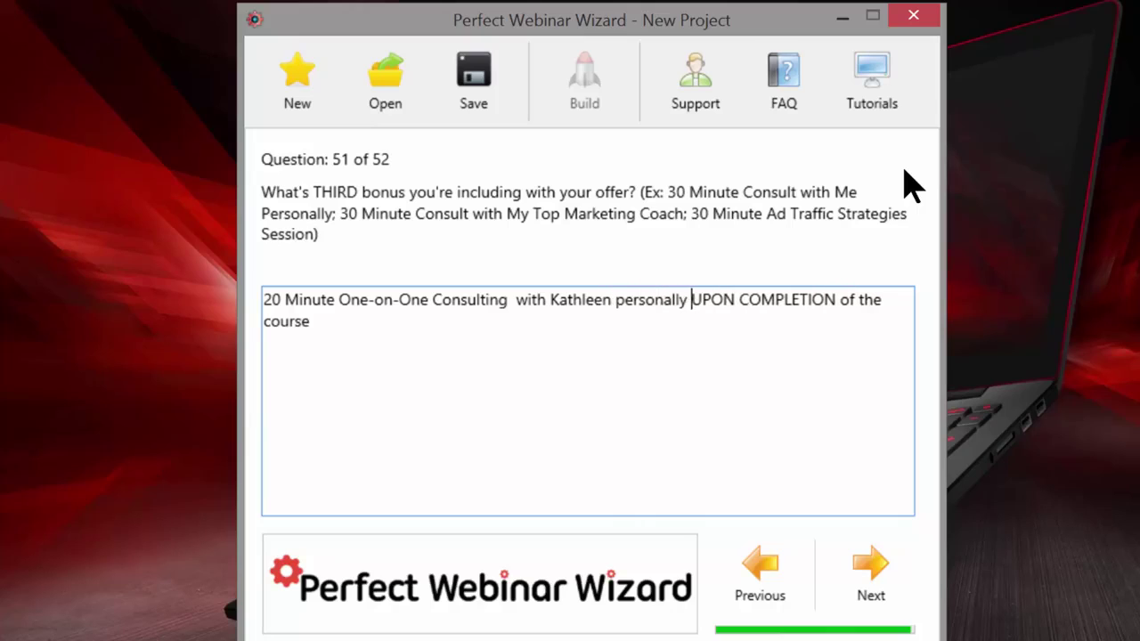
left_click(870, 598)
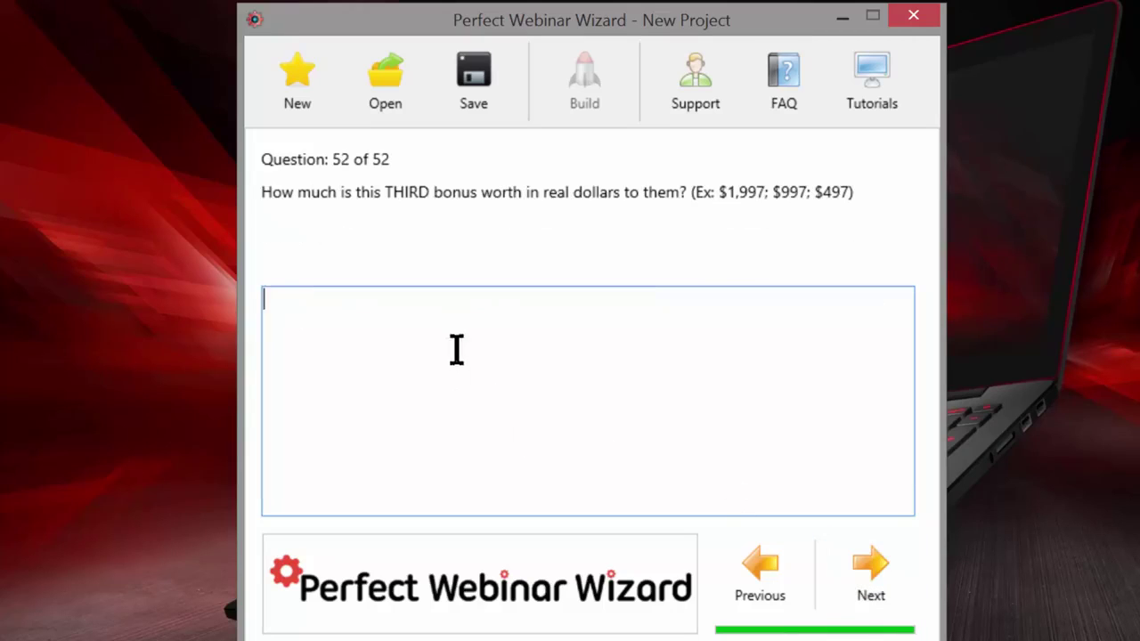
Set the third bonus's worth to $397 and submit the final answer
type("$397")
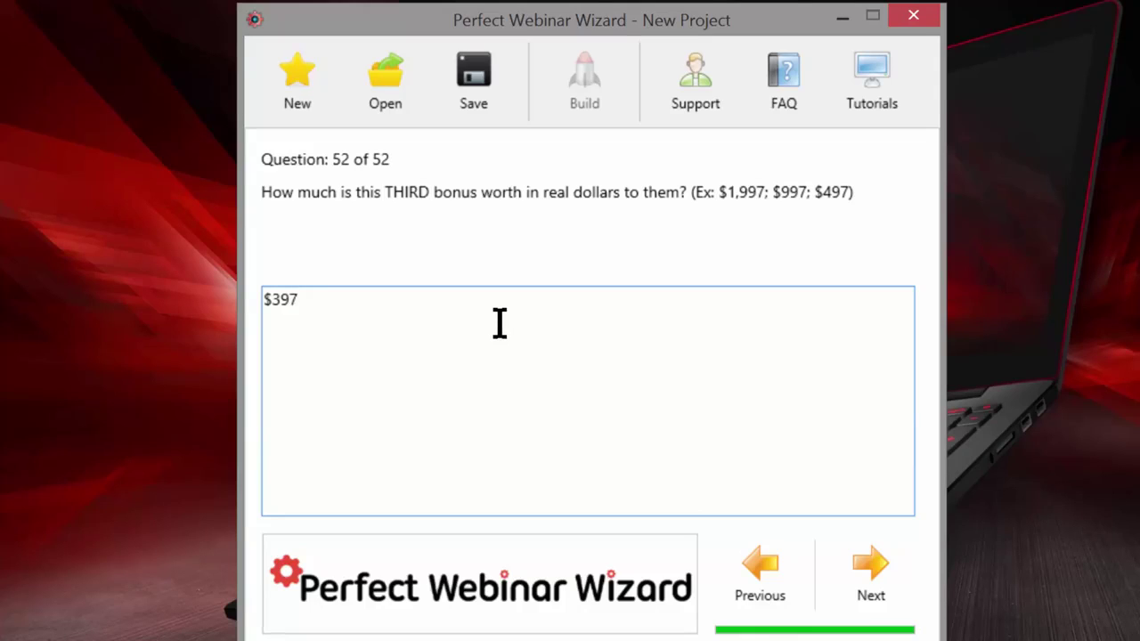
key("BackSpace")
key("BackSpace")
key("BackSpace")
type("397")
left_click(865, 579)
Start saving the project and choose the Sample Input folder inside Documents > Perfect Webinar Wizard as its location
left_click(473, 84)
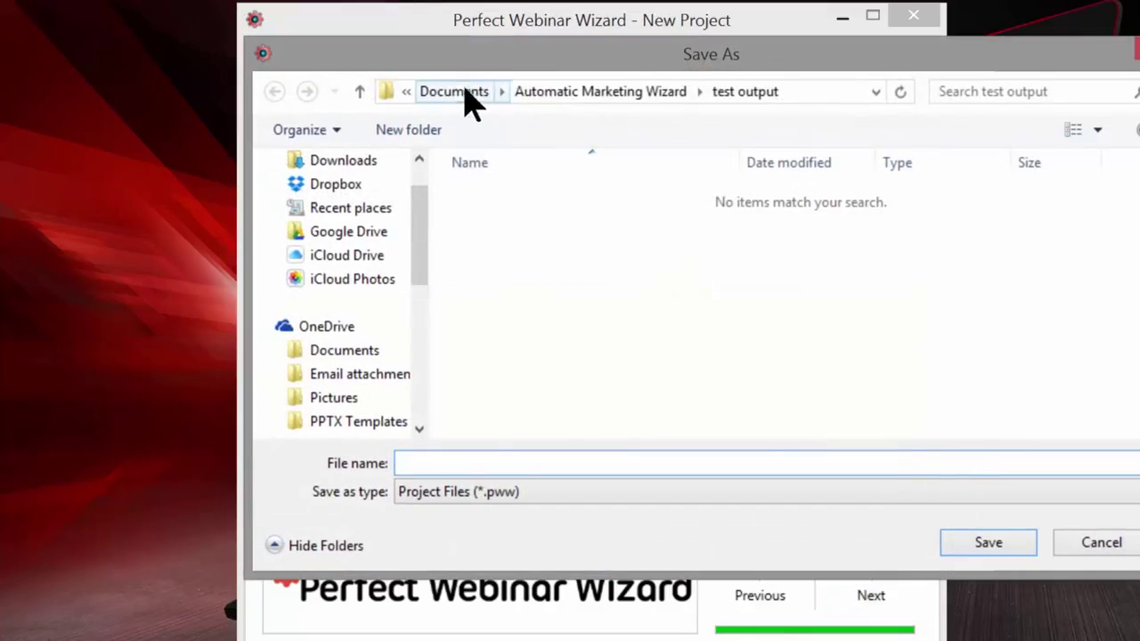
left_click(466, 95)
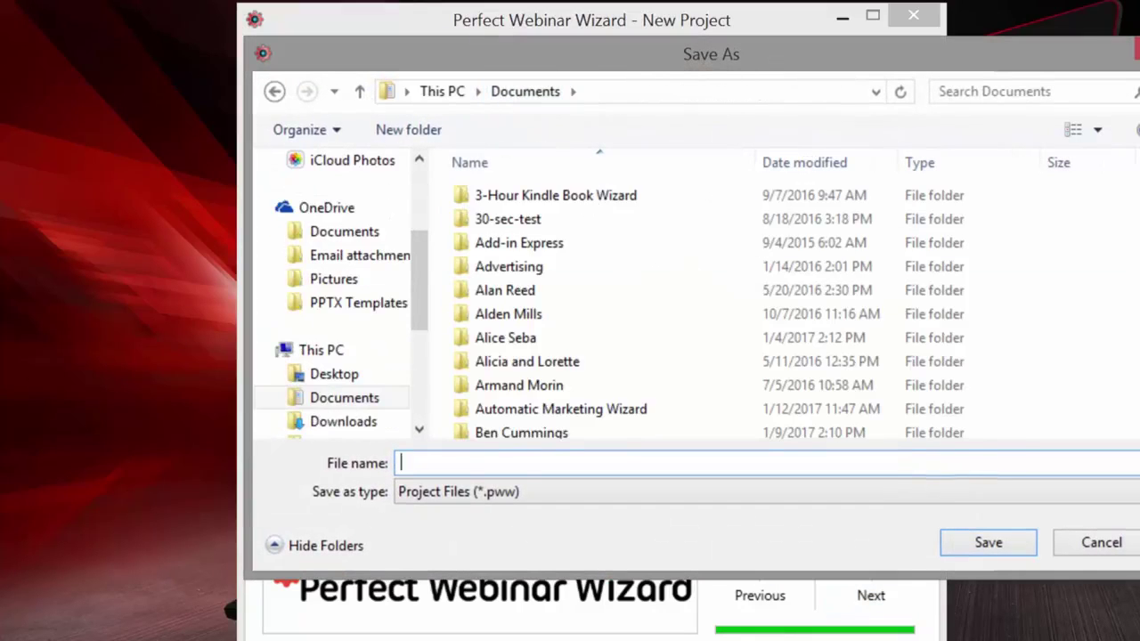
scroll(623, 303, "down", 15)
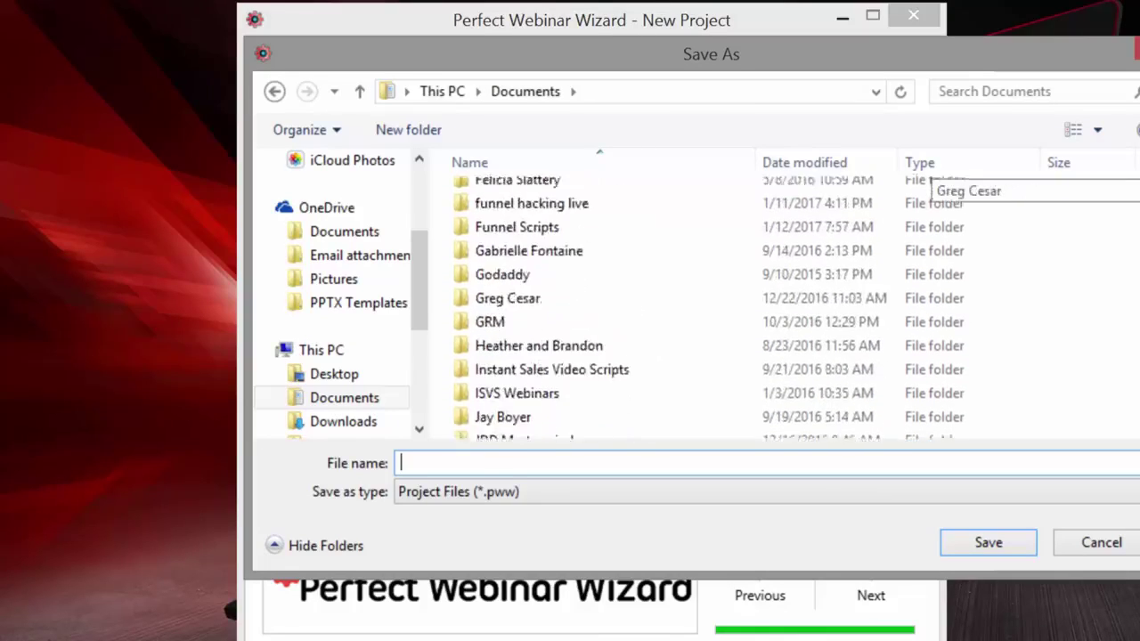
scroll(623, 303, "down", 1)
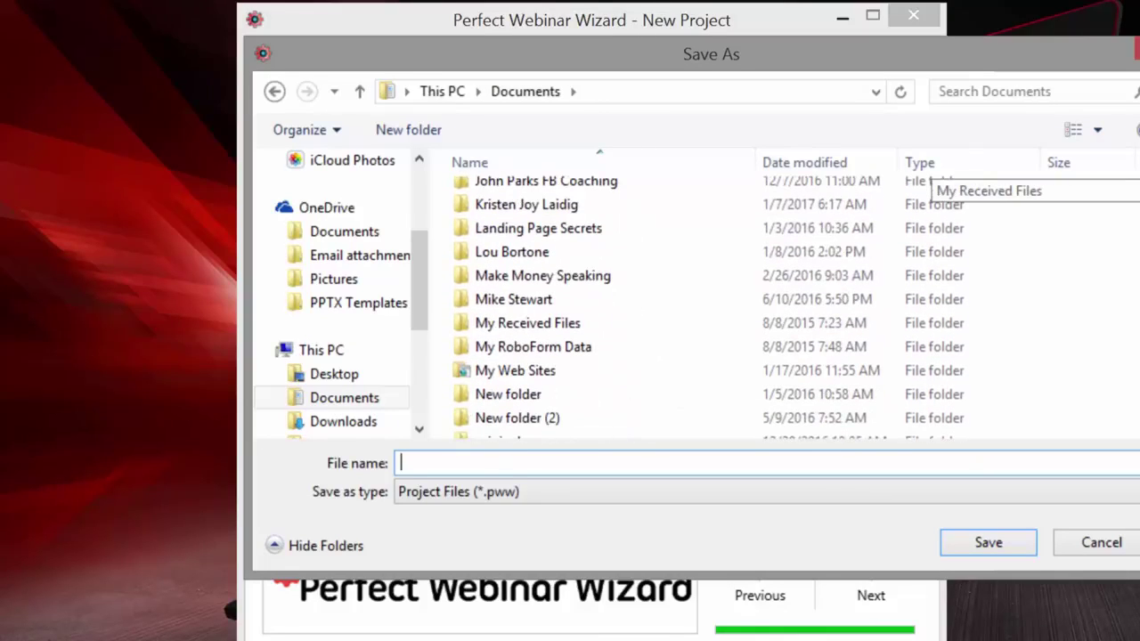
scroll(623, 303, "down", 3)
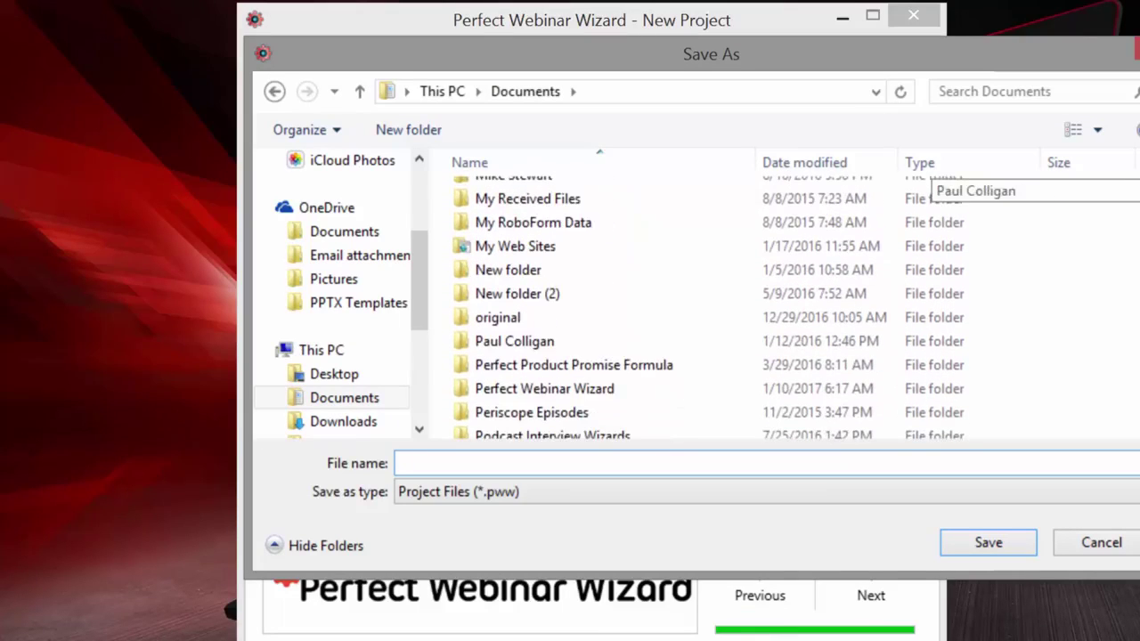
double_click(875, 388)
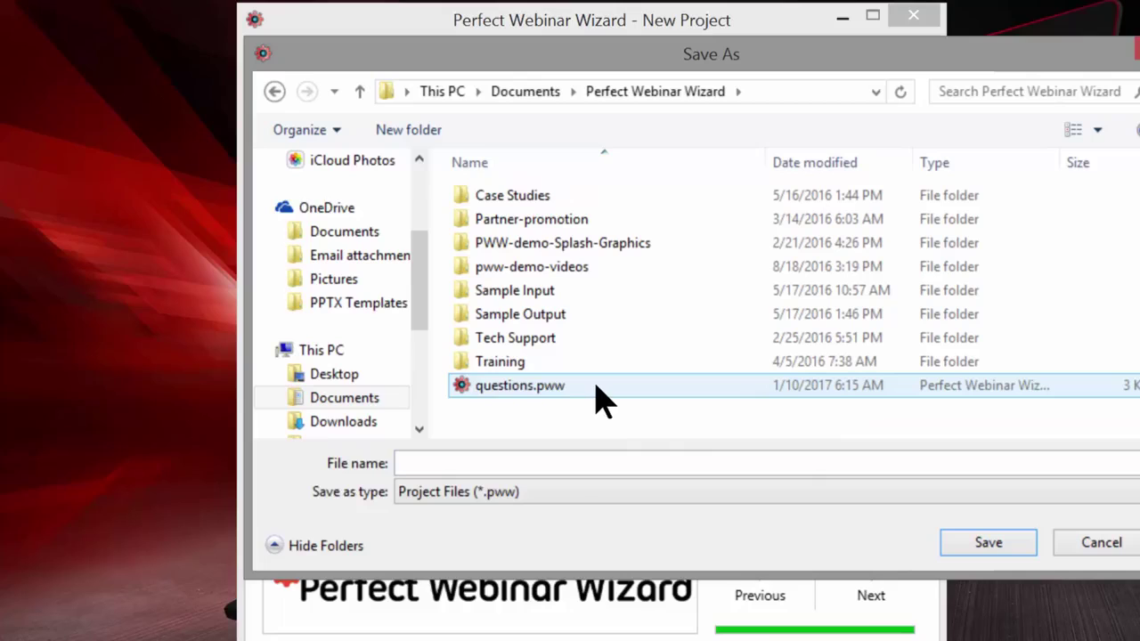
left_click(525, 292)
double_click(525, 292)
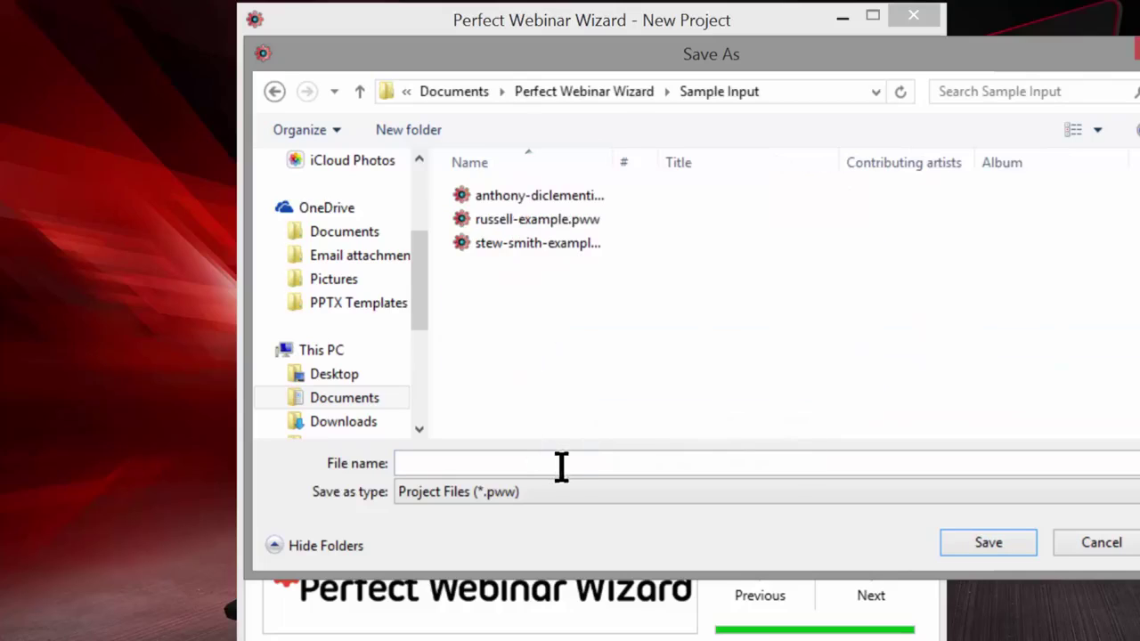
Save the project file under the presenter's hyphenated full name followed by "-example"
left_click(560, 465)
type("cat")
key("BackSpace")
key("BackSpace")
key("BackSpace")
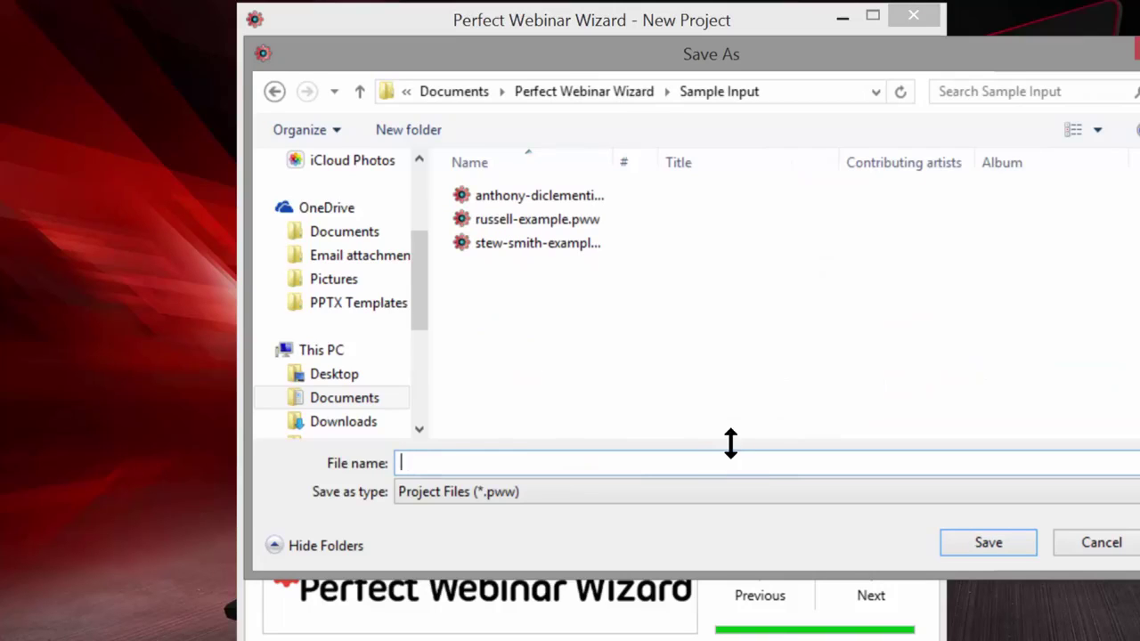
type("kathleen-gage-")
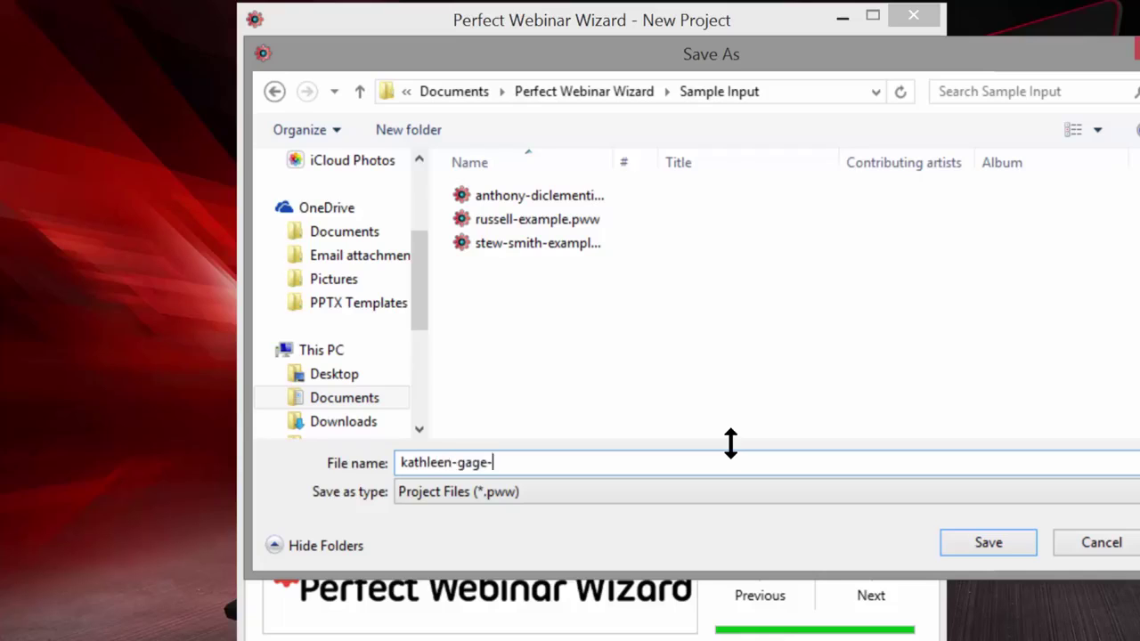
type("example")
key("Return")
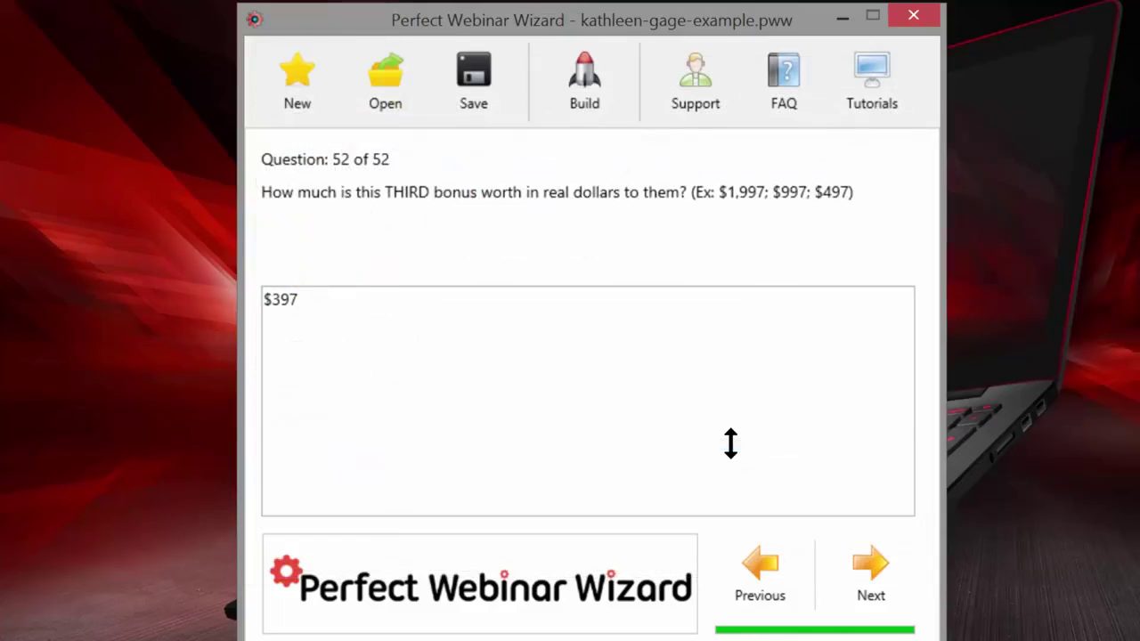
Start building the Perfect Webinar Presentation as PPTX and choose the Sample Output folder inside Perfect Webinar Wizard
left_click(569, 116)
left_click(518, 203)
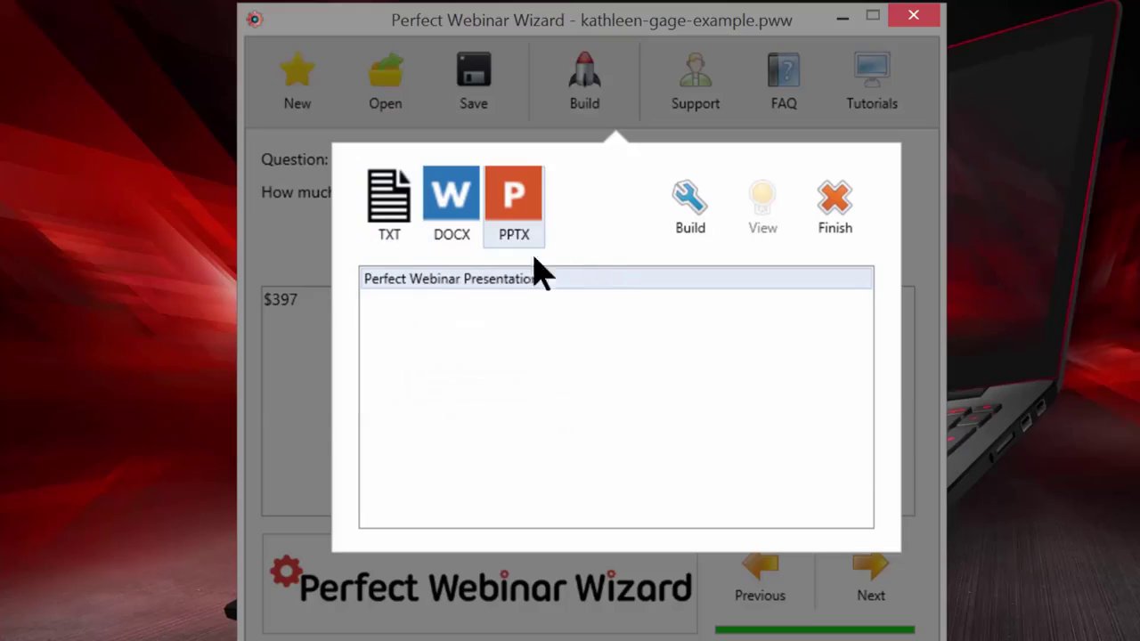
left_click(680, 207)
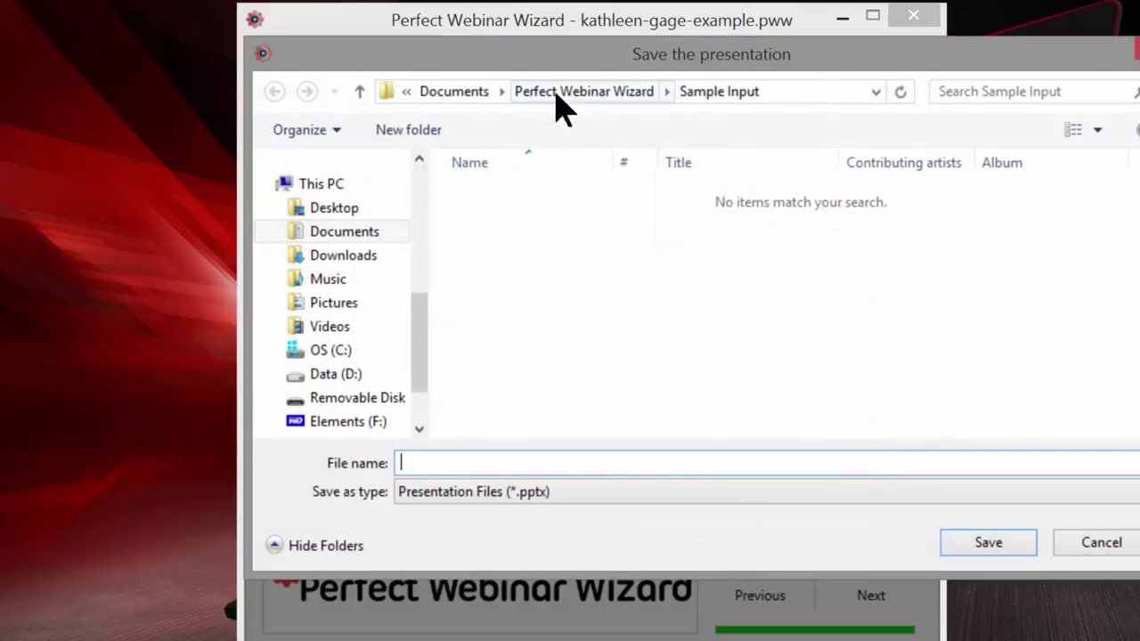
left_click(588, 93)
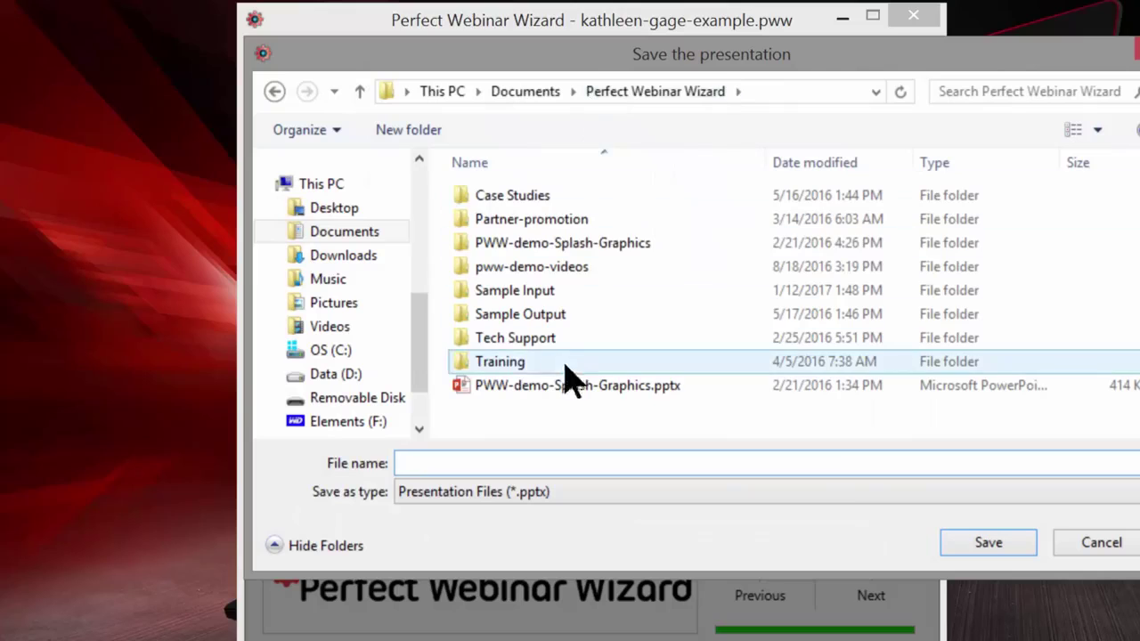
double_click(520, 313)
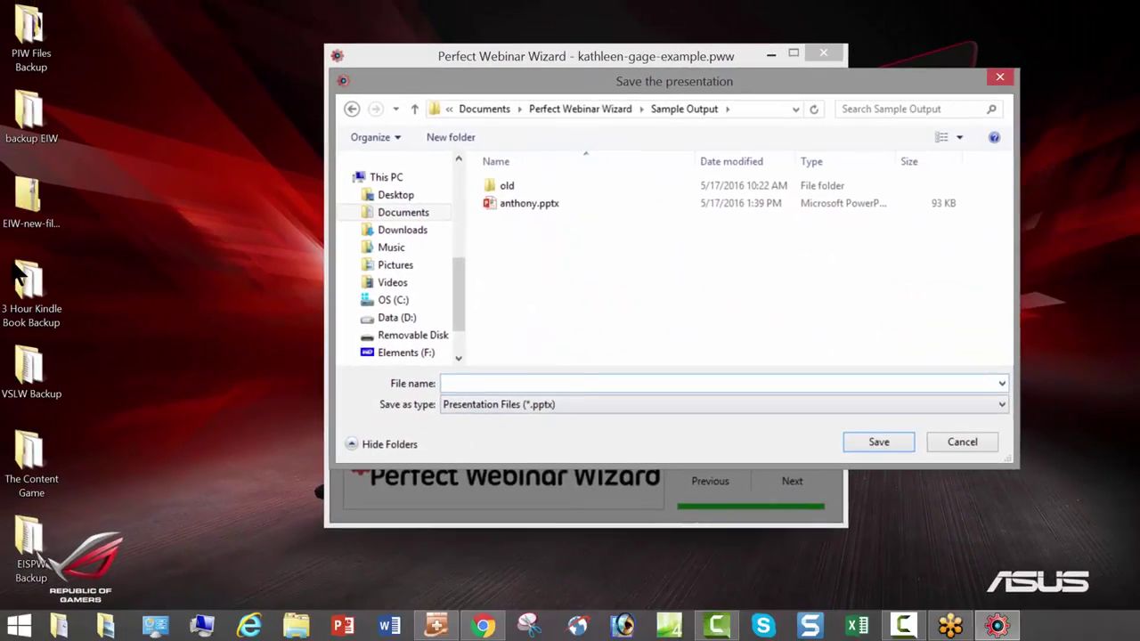
Save the built presentation under the presenter's hyphenated full name followed by "-pww"
left_click(578, 382)
type("kathlee")
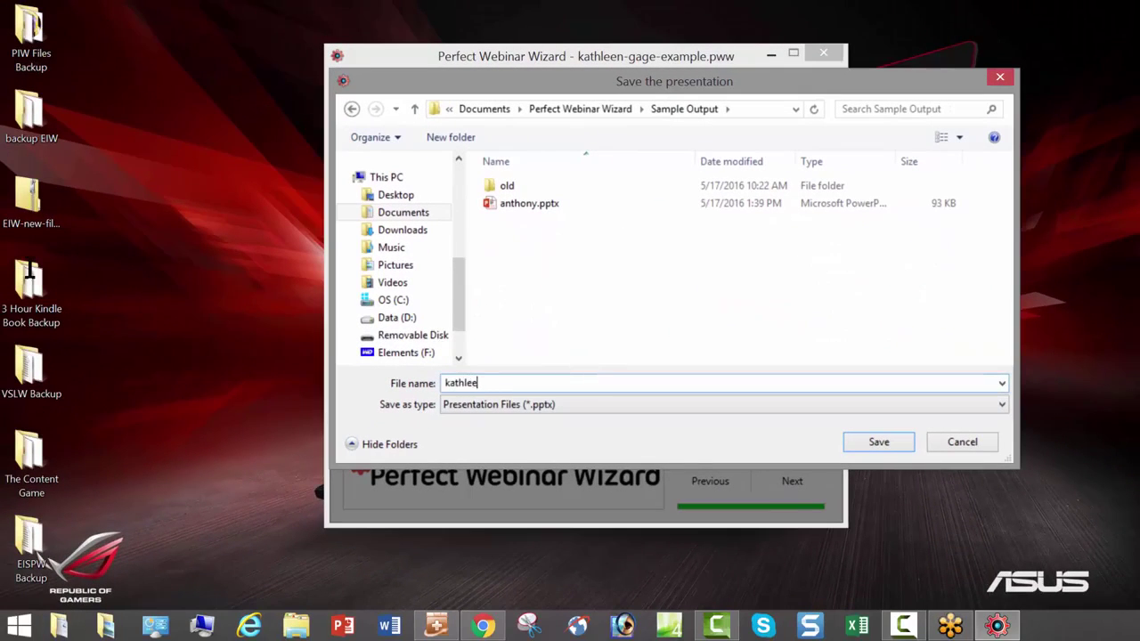
type("n-gage-")
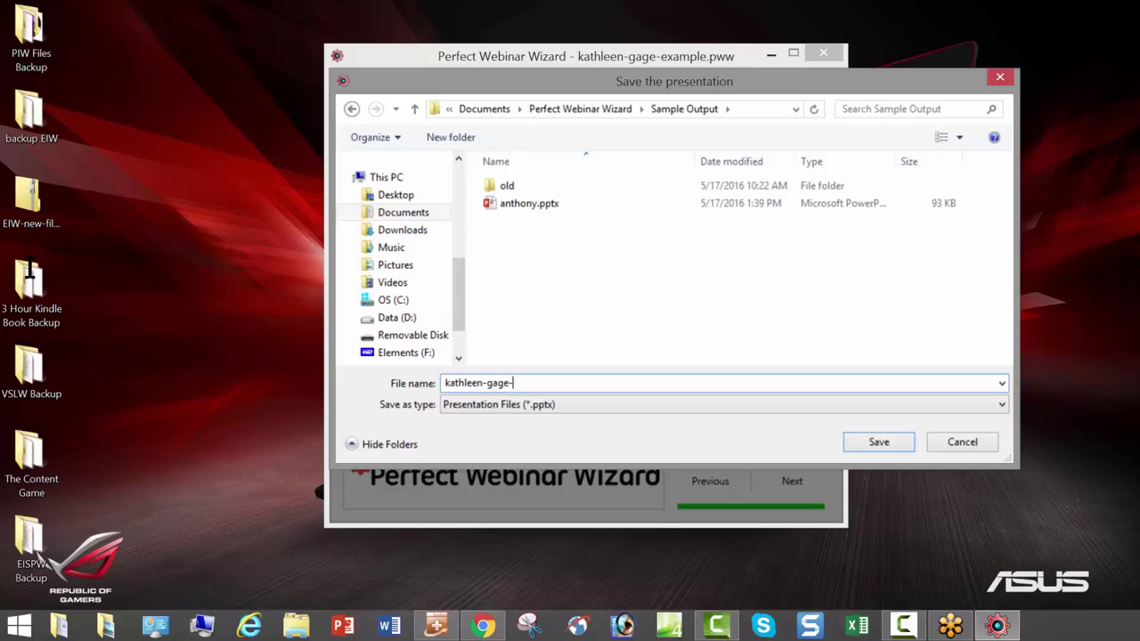
type("pww")
key("Return")
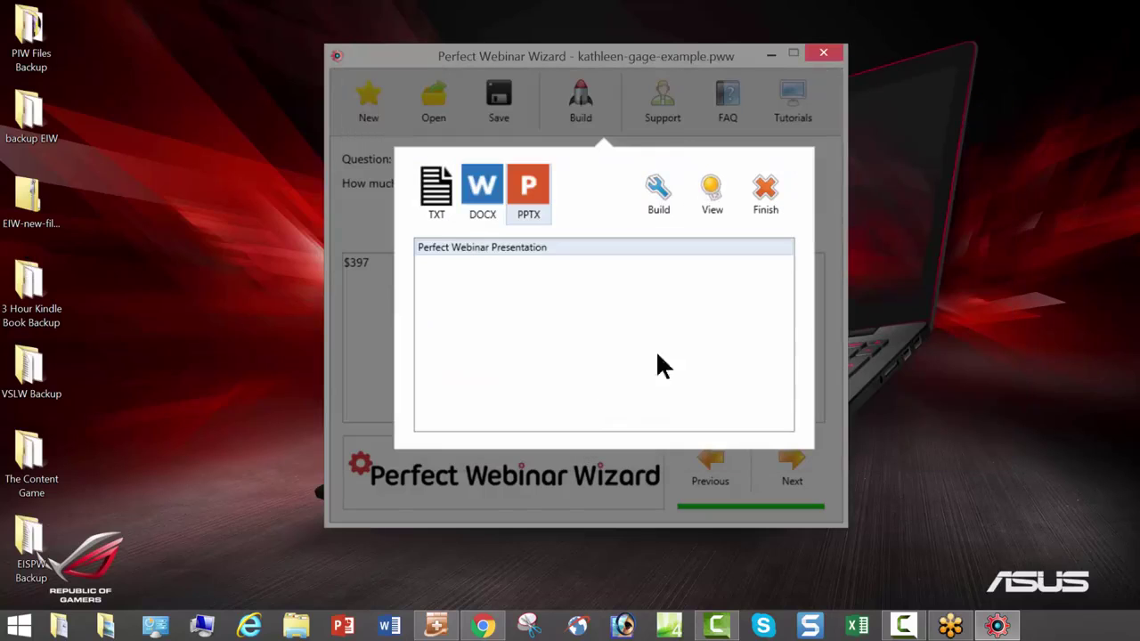
View the built presentation in PowerPoint, briefly return to the wizard, and bring the presentation back up
left_click(718, 195)
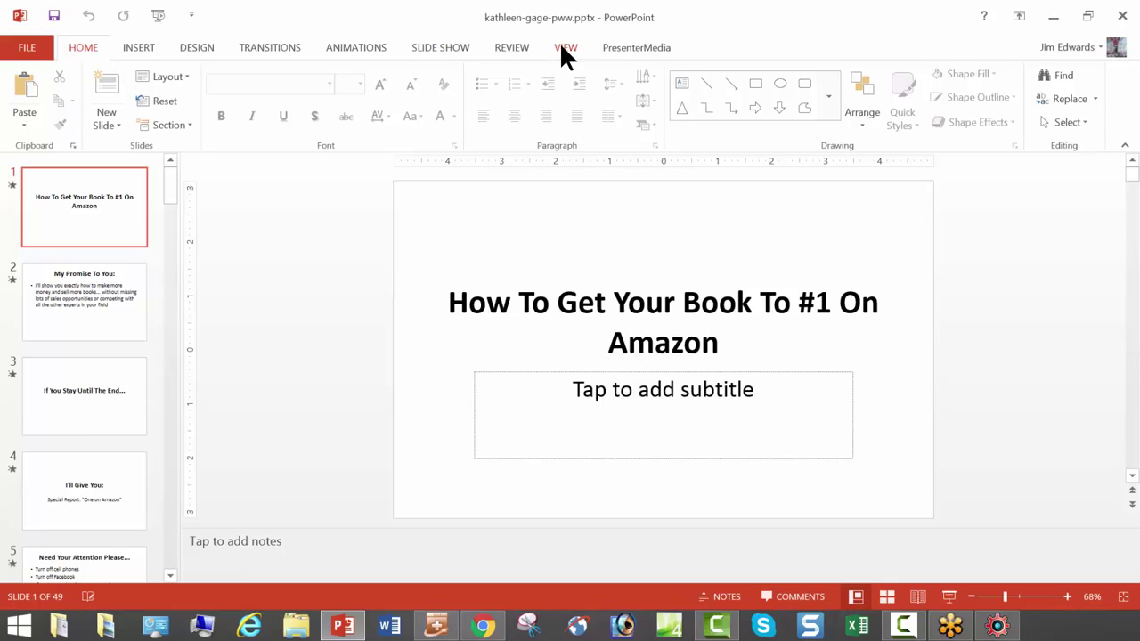
left_click(1053, 17)
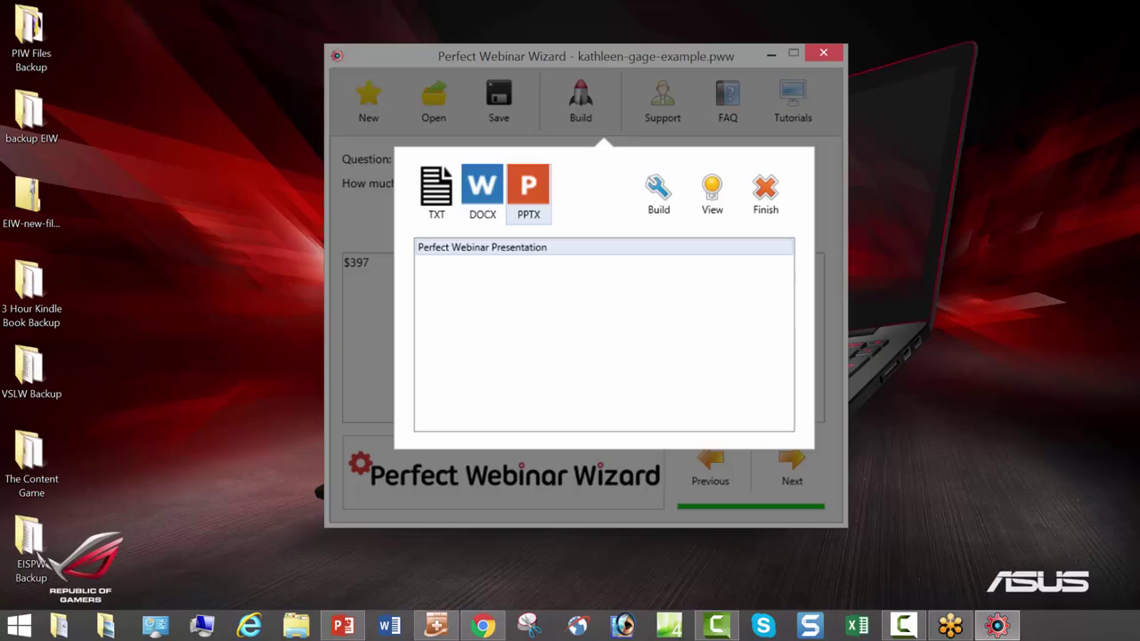
left_click(349, 629)
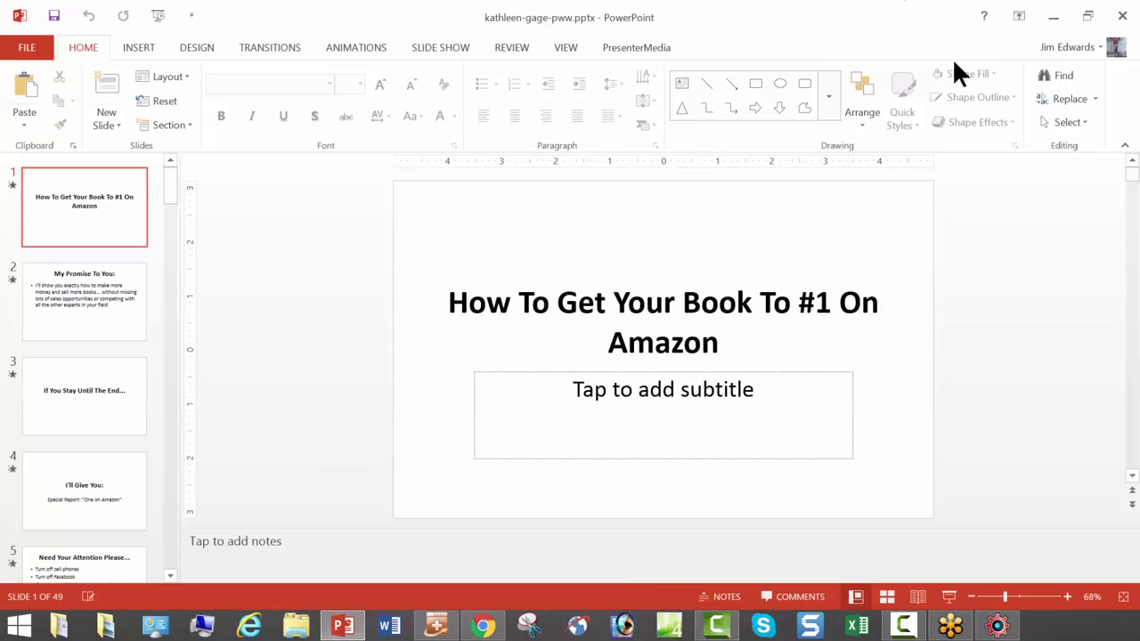
Change the presentation's slide size to widescreen and scale the content with Ensure Fit
left_click(189, 46)
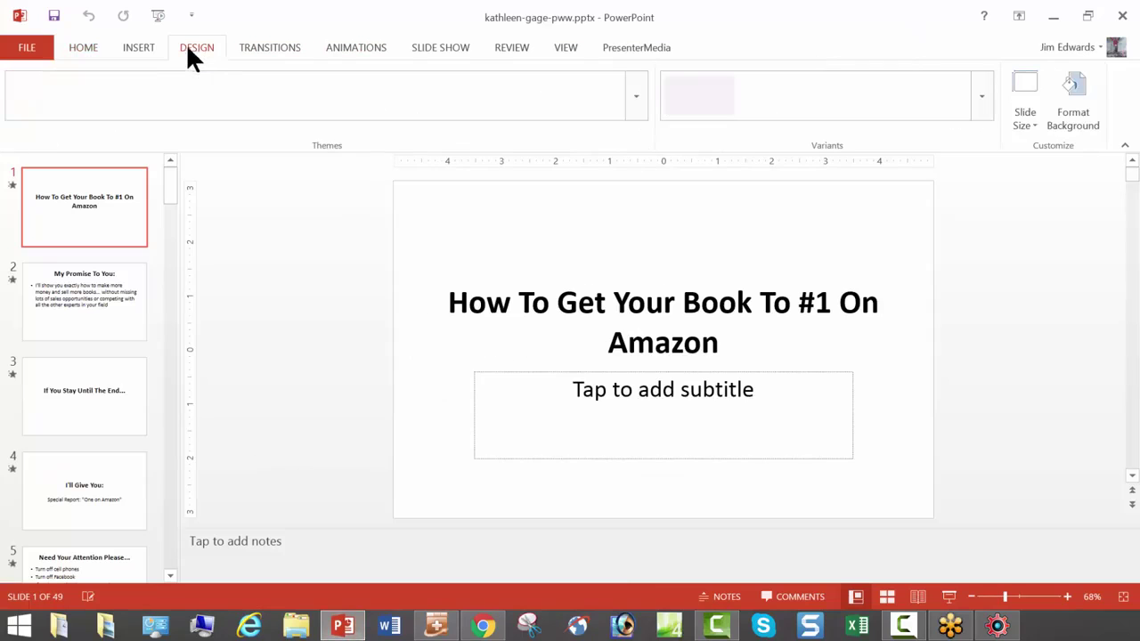
left_click(1031, 80)
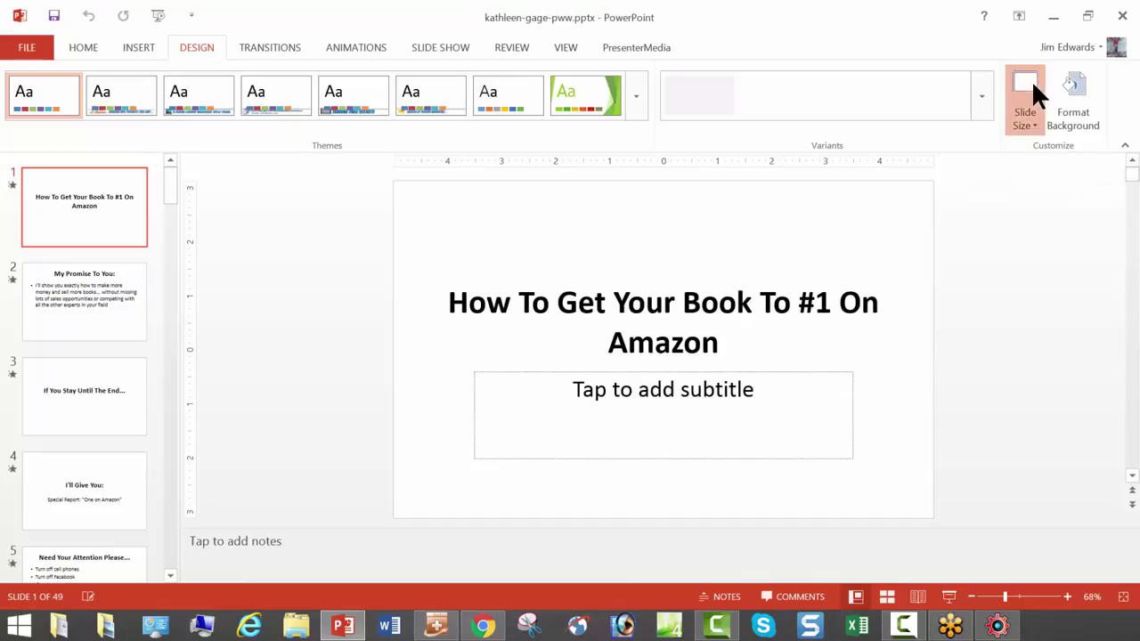
left_click(1075, 189)
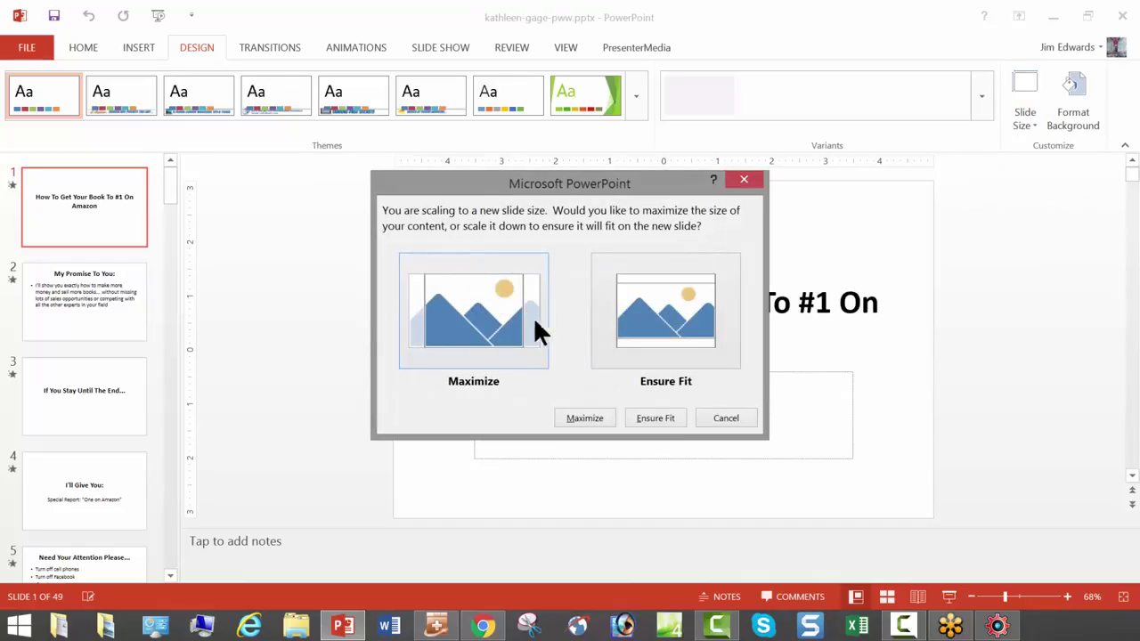
left_click(667, 309)
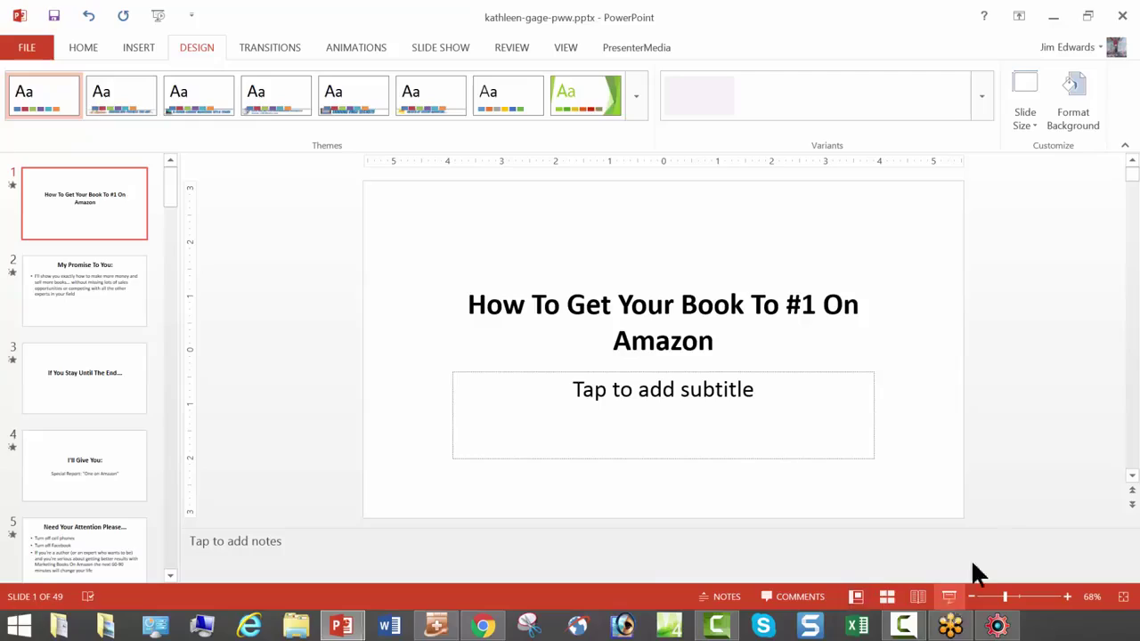
Start the slide show from the title slide and advance to the "My Promise To You:" slide
left_click(948, 595)
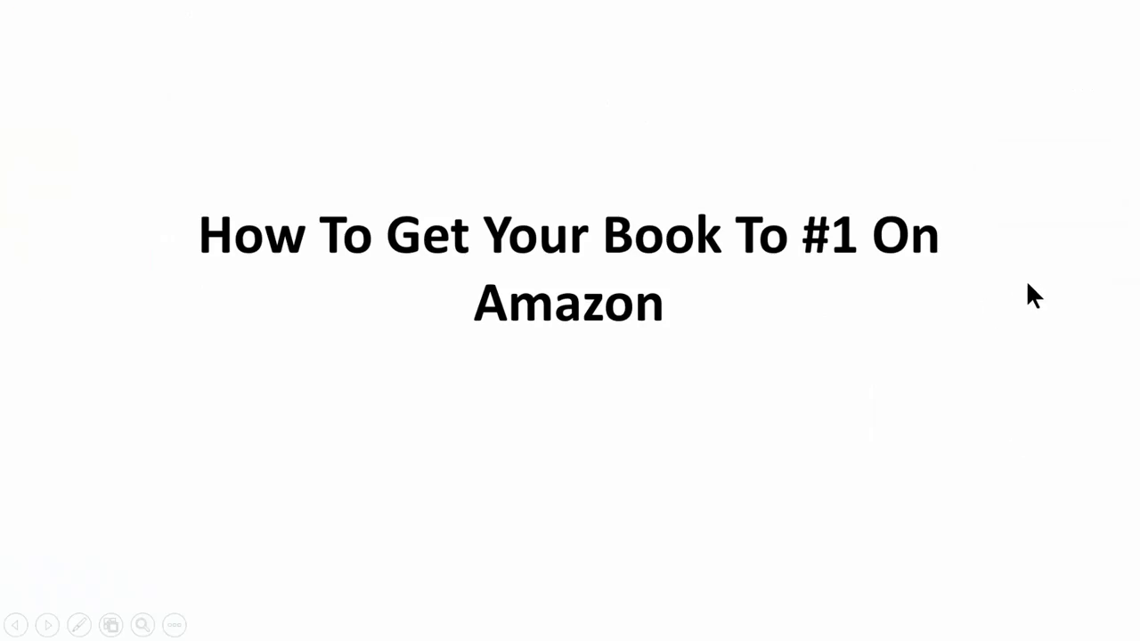
left_click(967, 287)
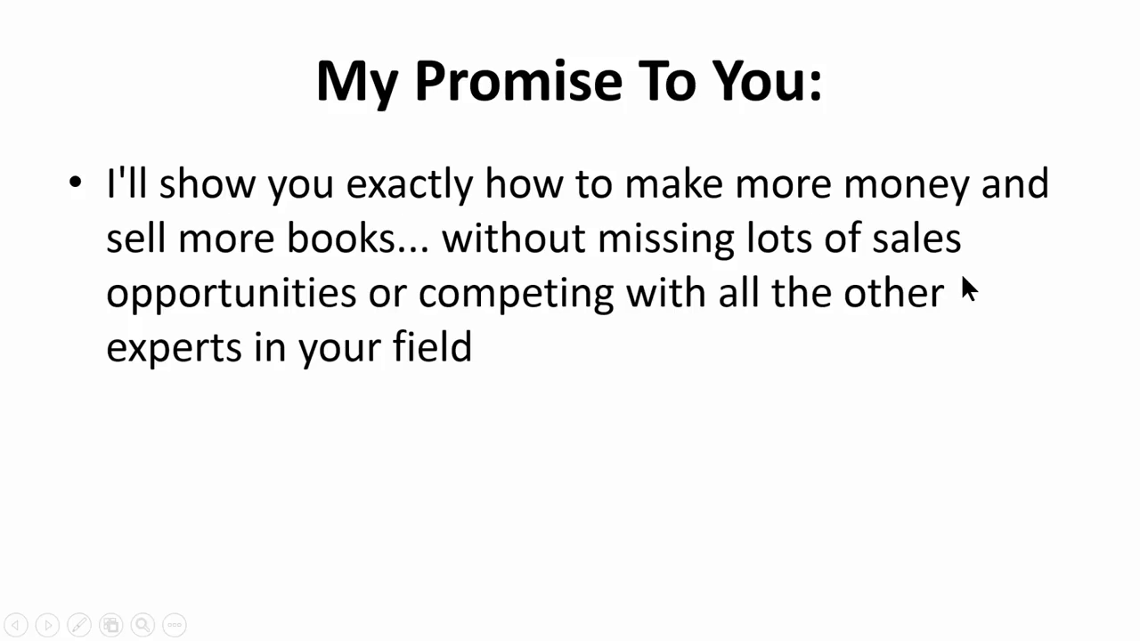